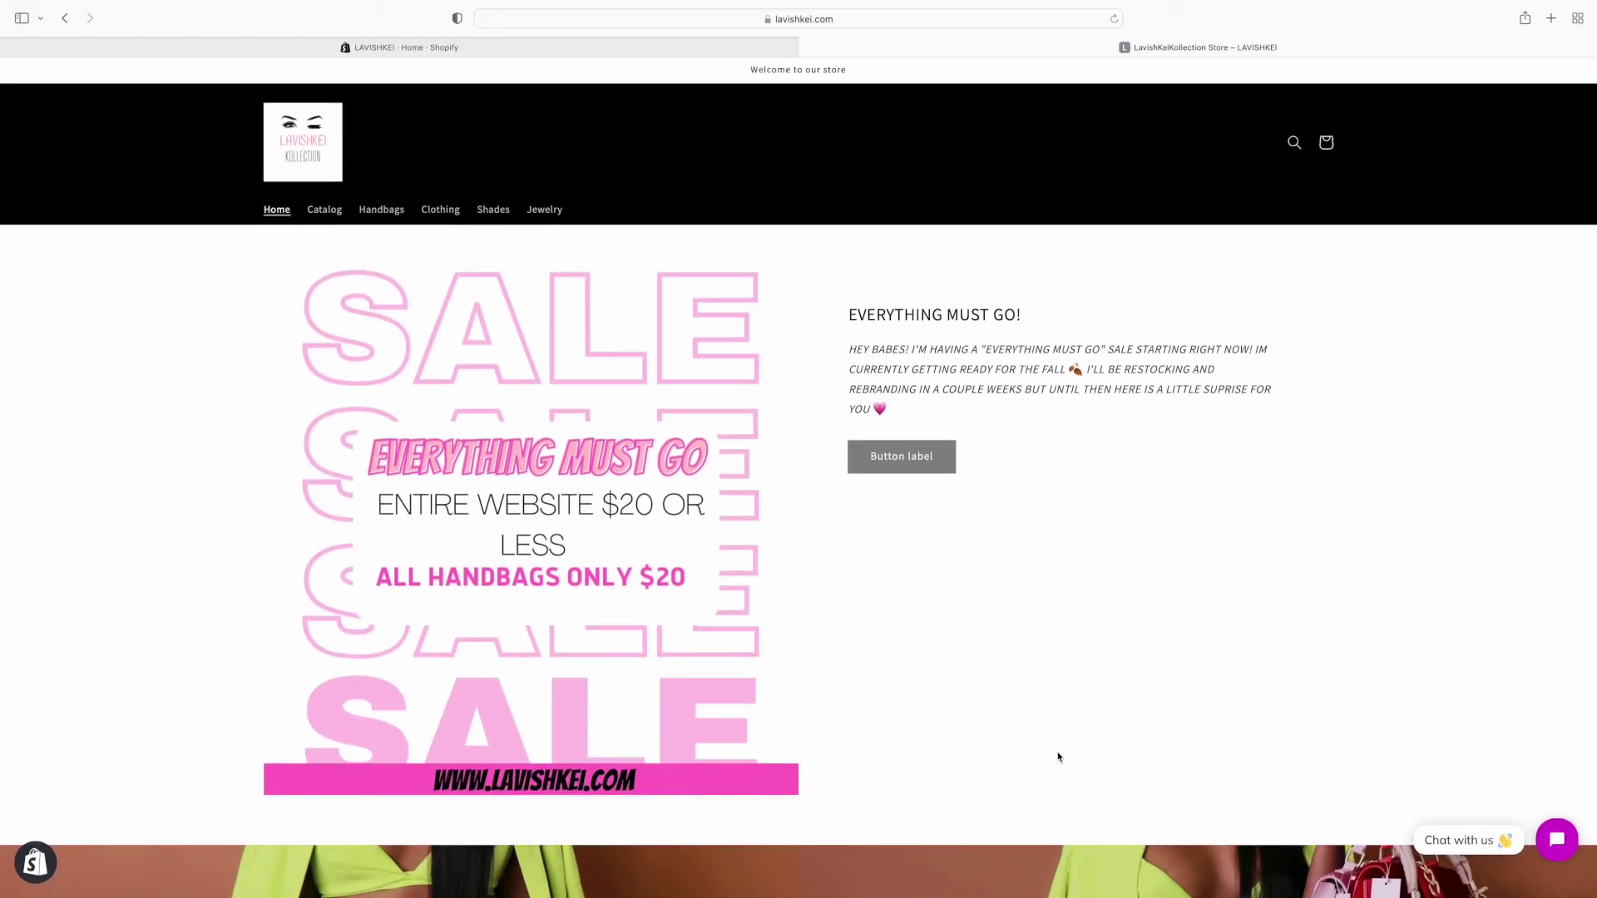
# Scroll down the LAVISHKEI homepage past the handbags, collections and Instagram feed to the sale section, then back up.
pyautogui.scroll(-1, 1059, 757)
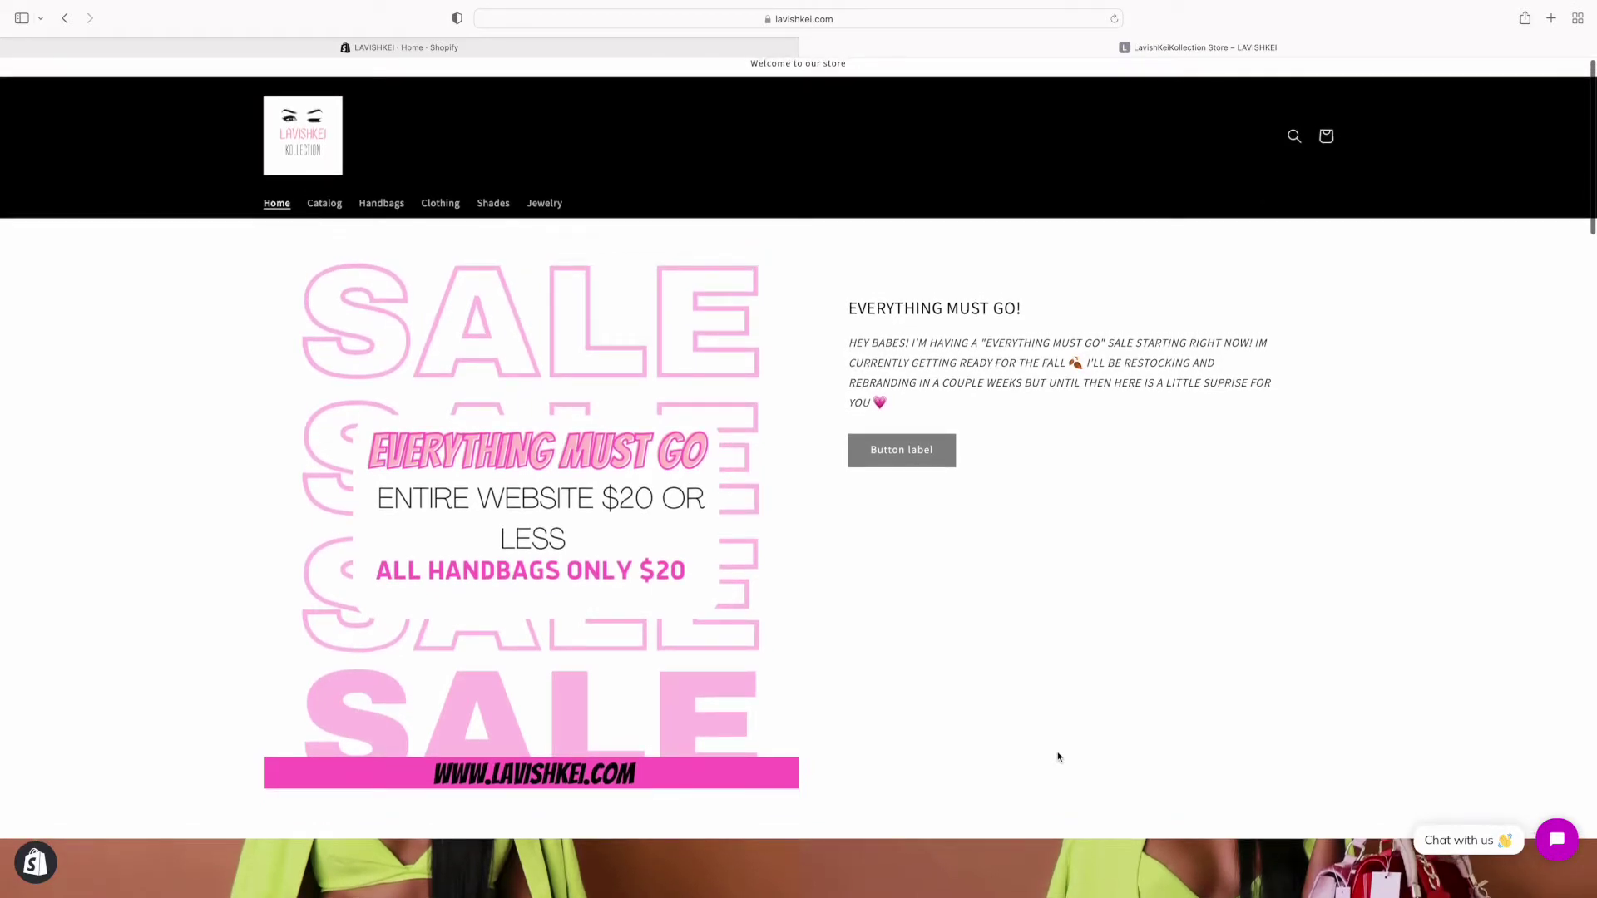
pyautogui.scroll(-5, 1059, 757)
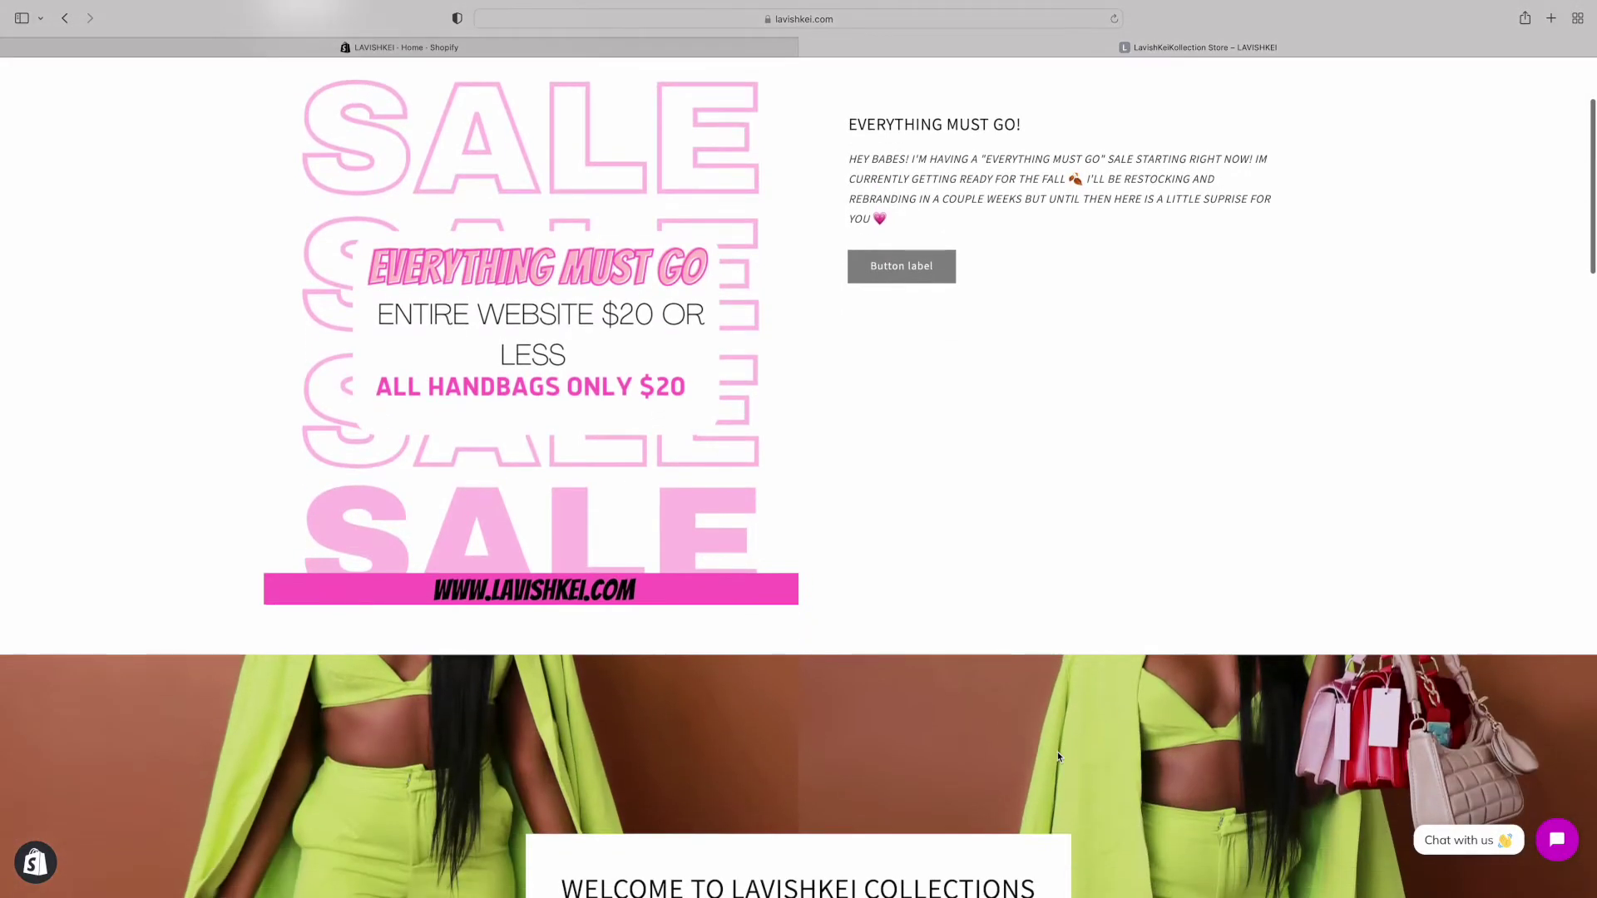
pyautogui.scroll(-3, 1059, 757)
pyautogui.scroll(-2, 1059, 757)
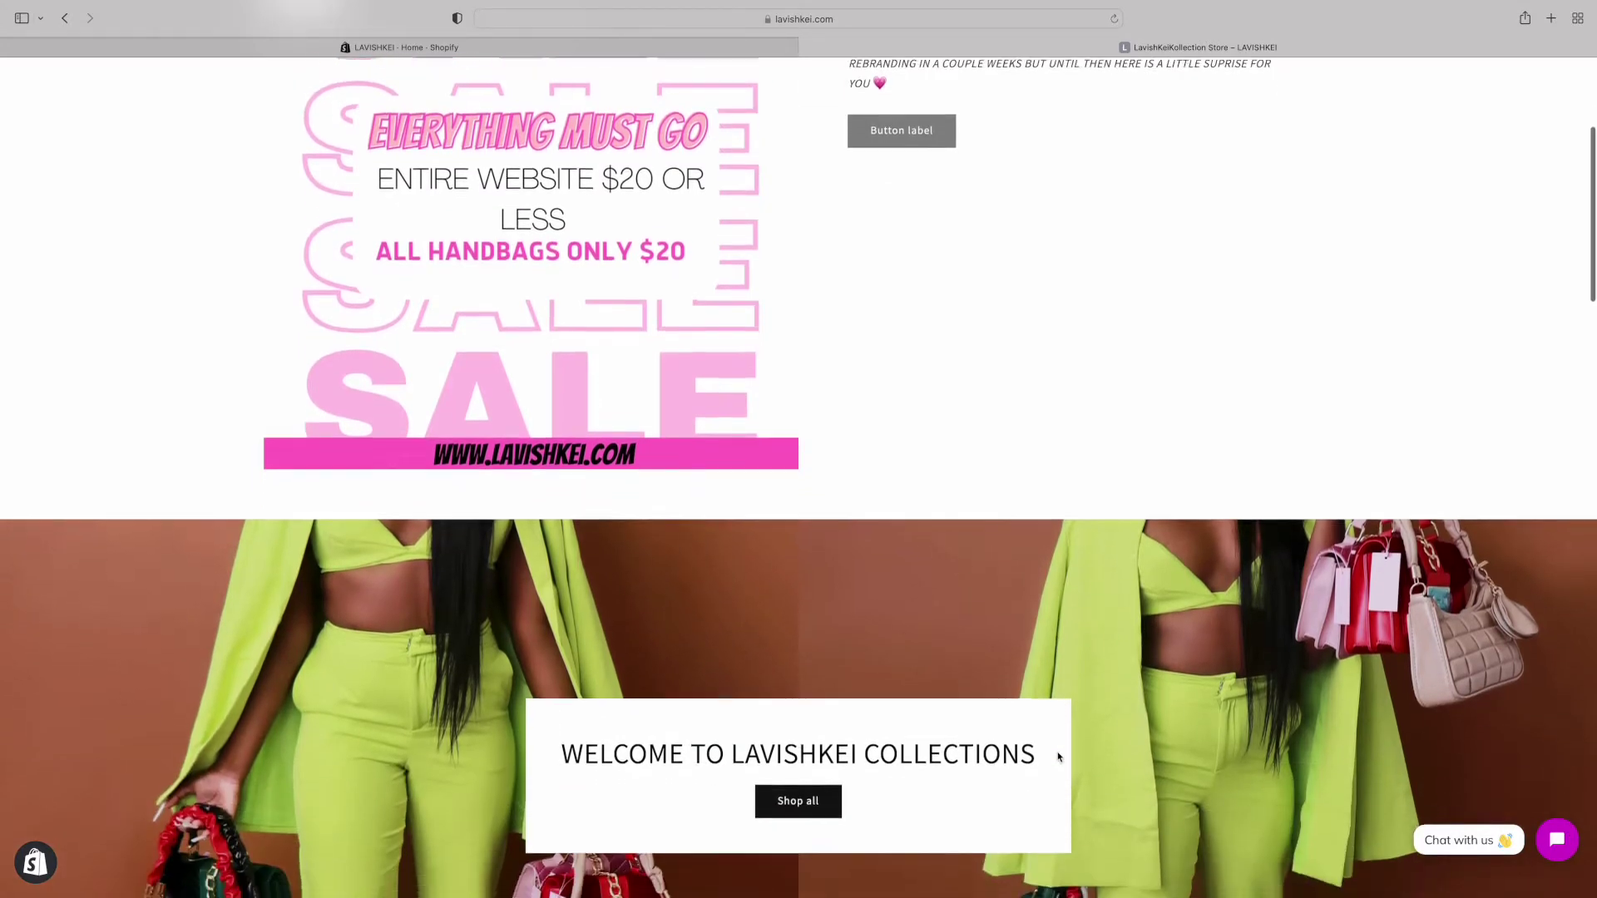
pyautogui.scroll(-7, 1059, 757)
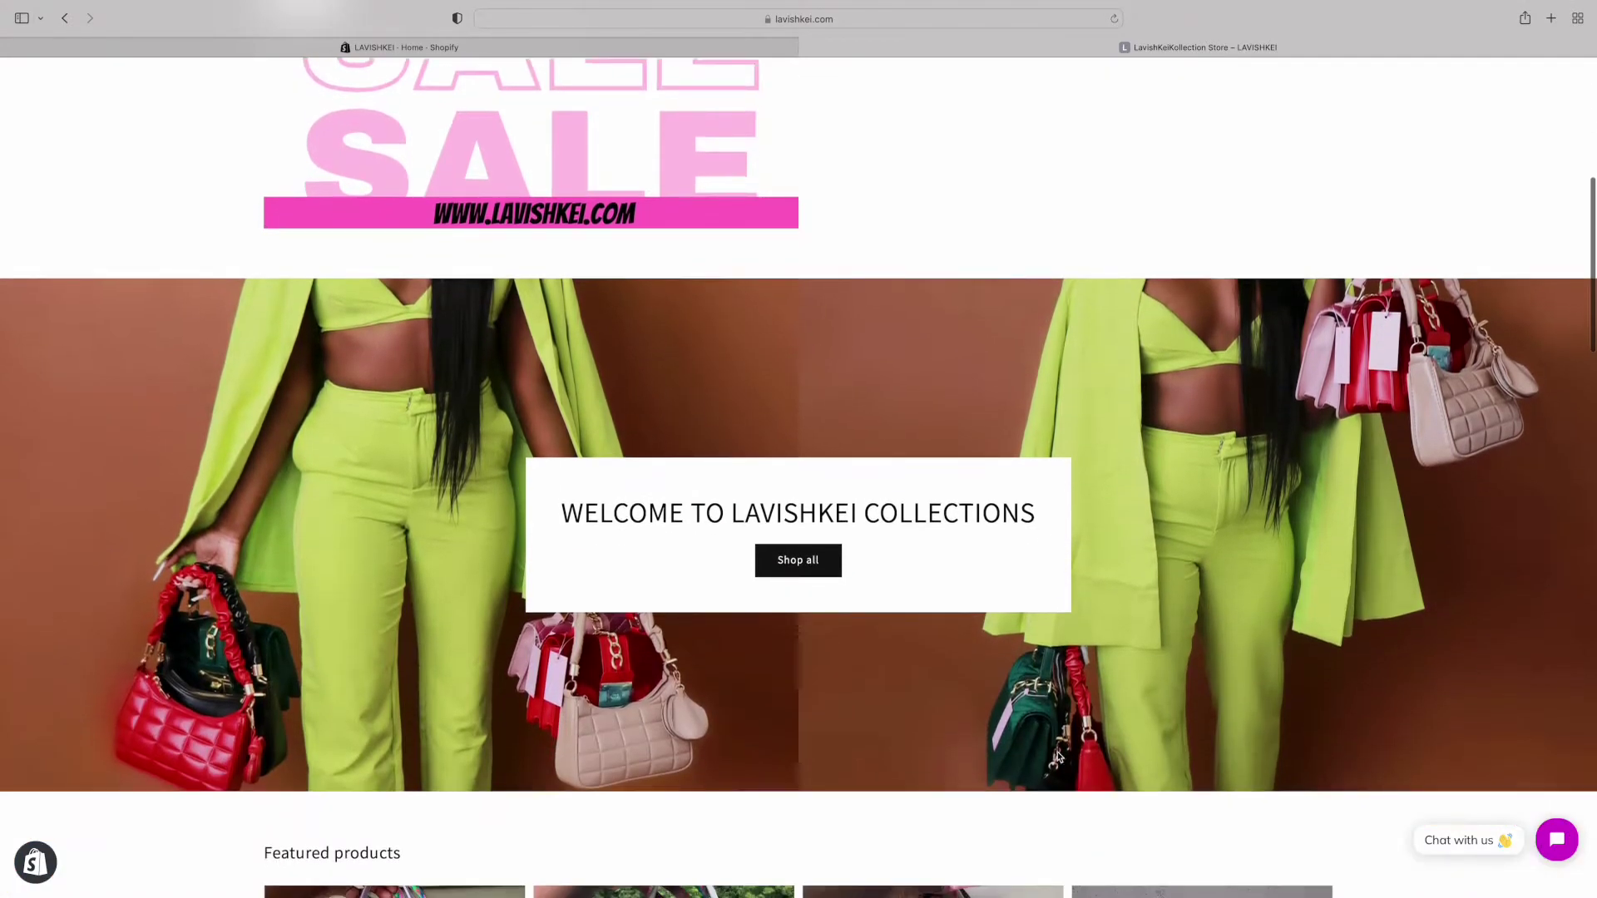
pyautogui.scroll(-10, 1059, 757)
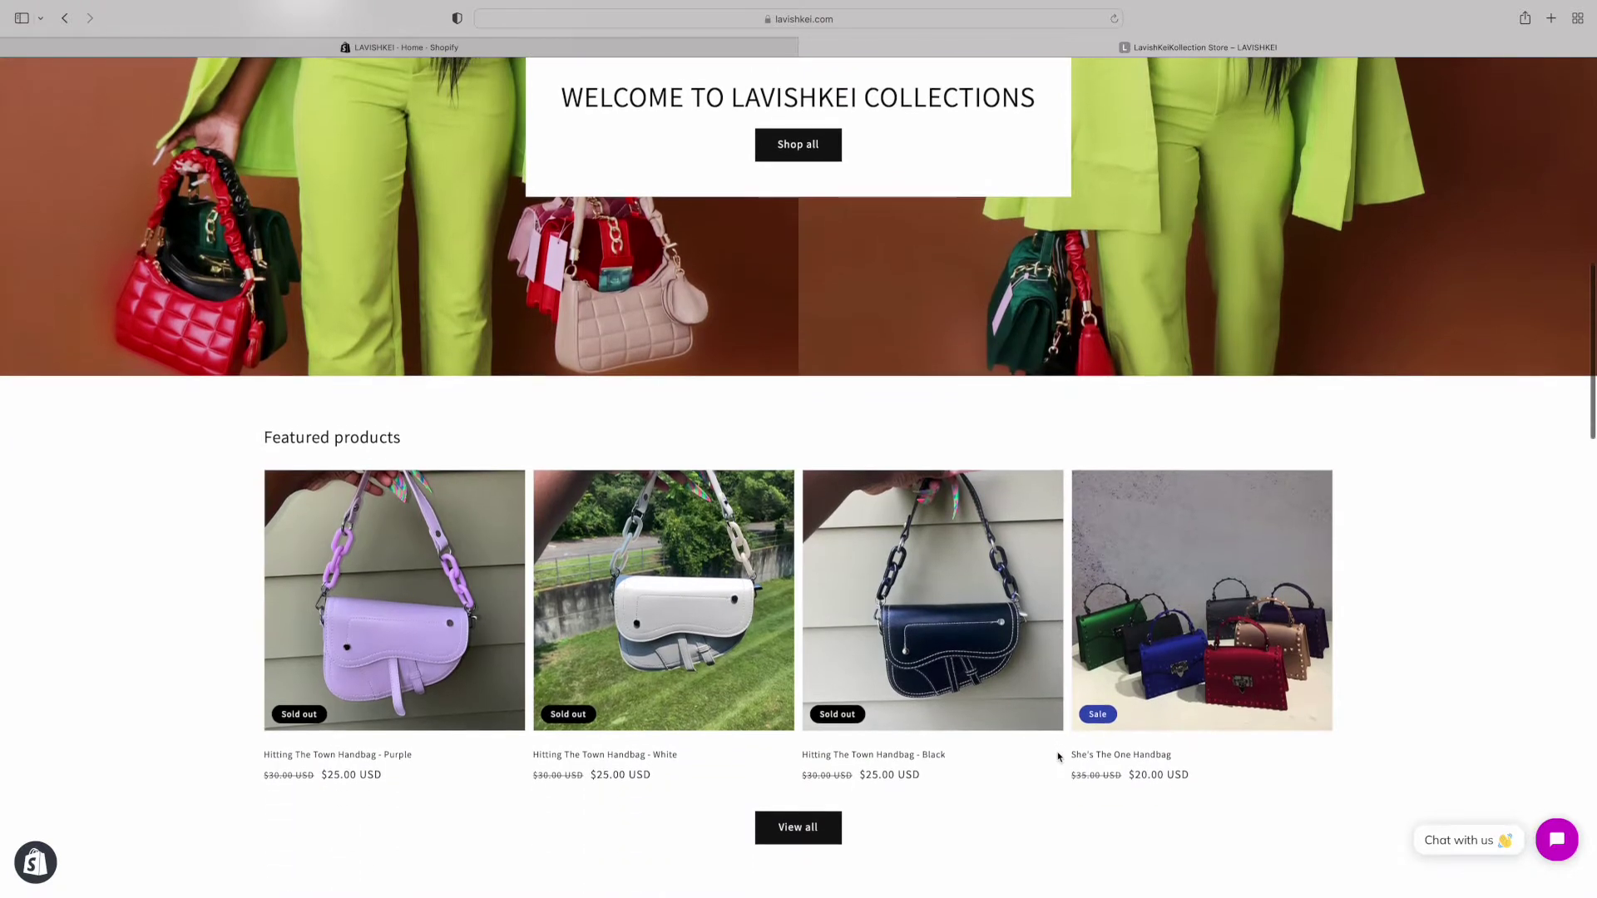
pyautogui.scroll(-10, 1059, 756)
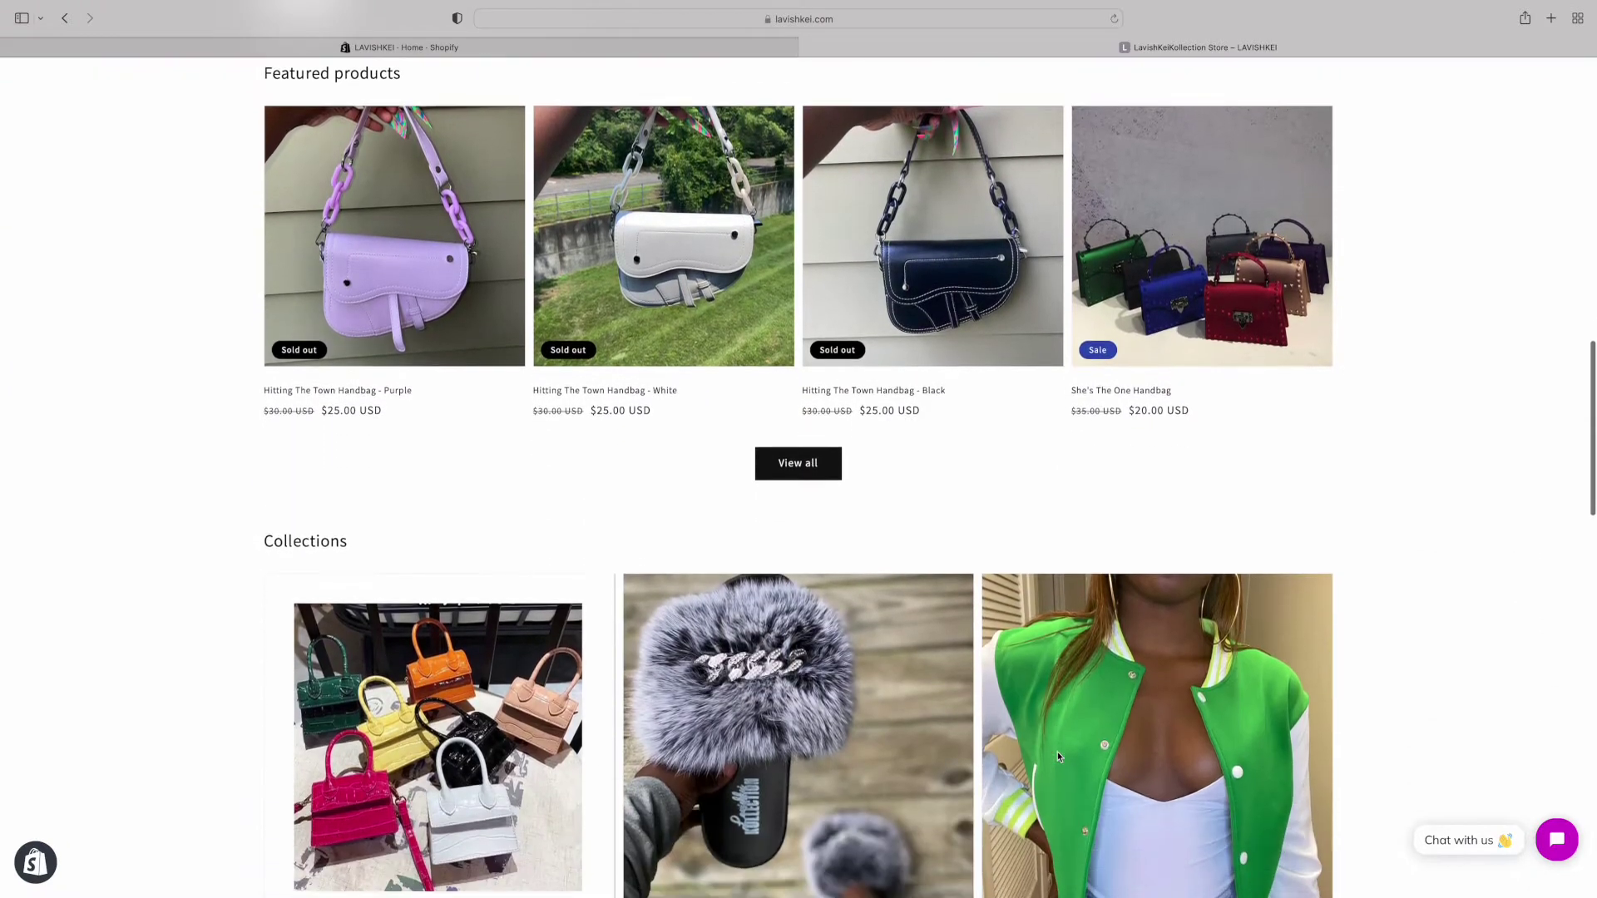
pyautogui.scroll(-8, 1059, 757)
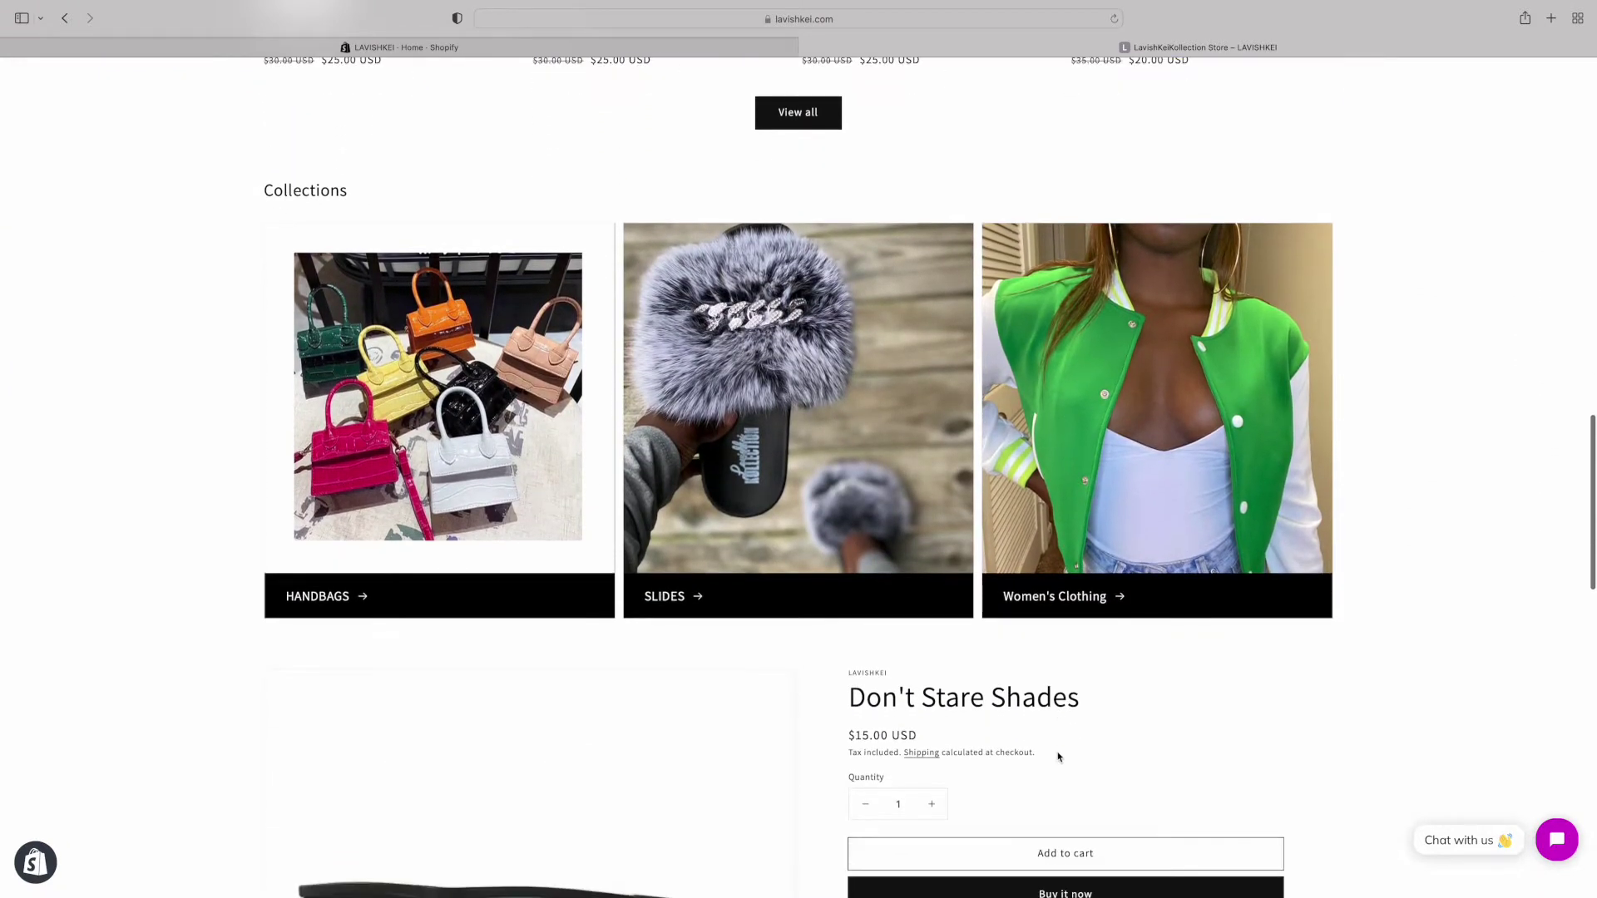
pyautogui.scroll(-15, 1059, 757)
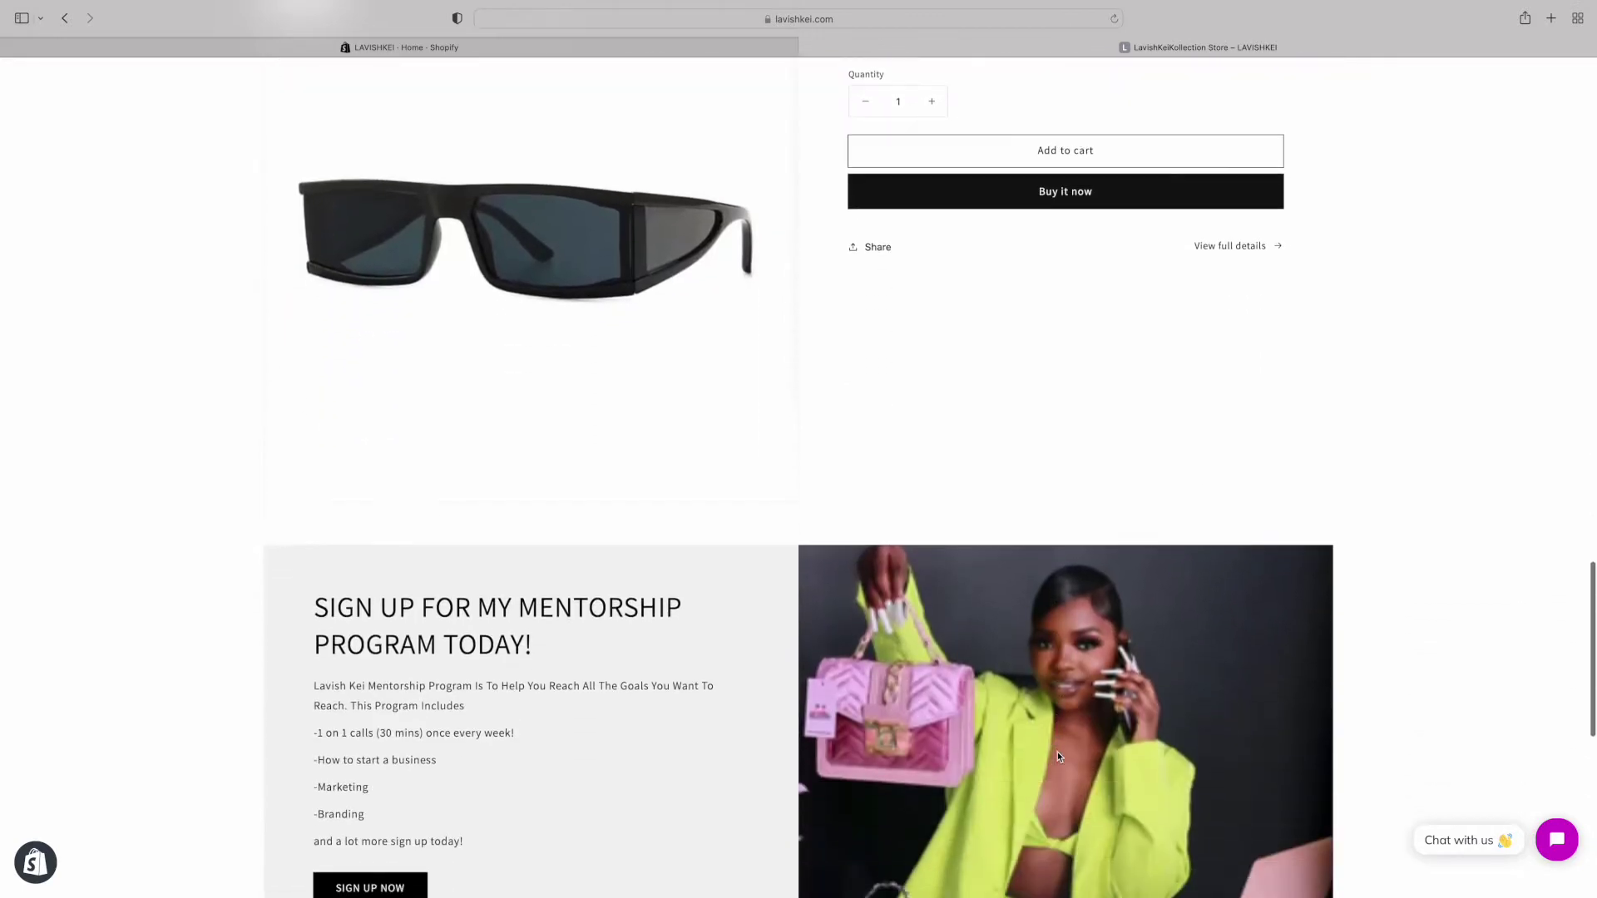
pyautogui.scroll(-6, 1059, 756)
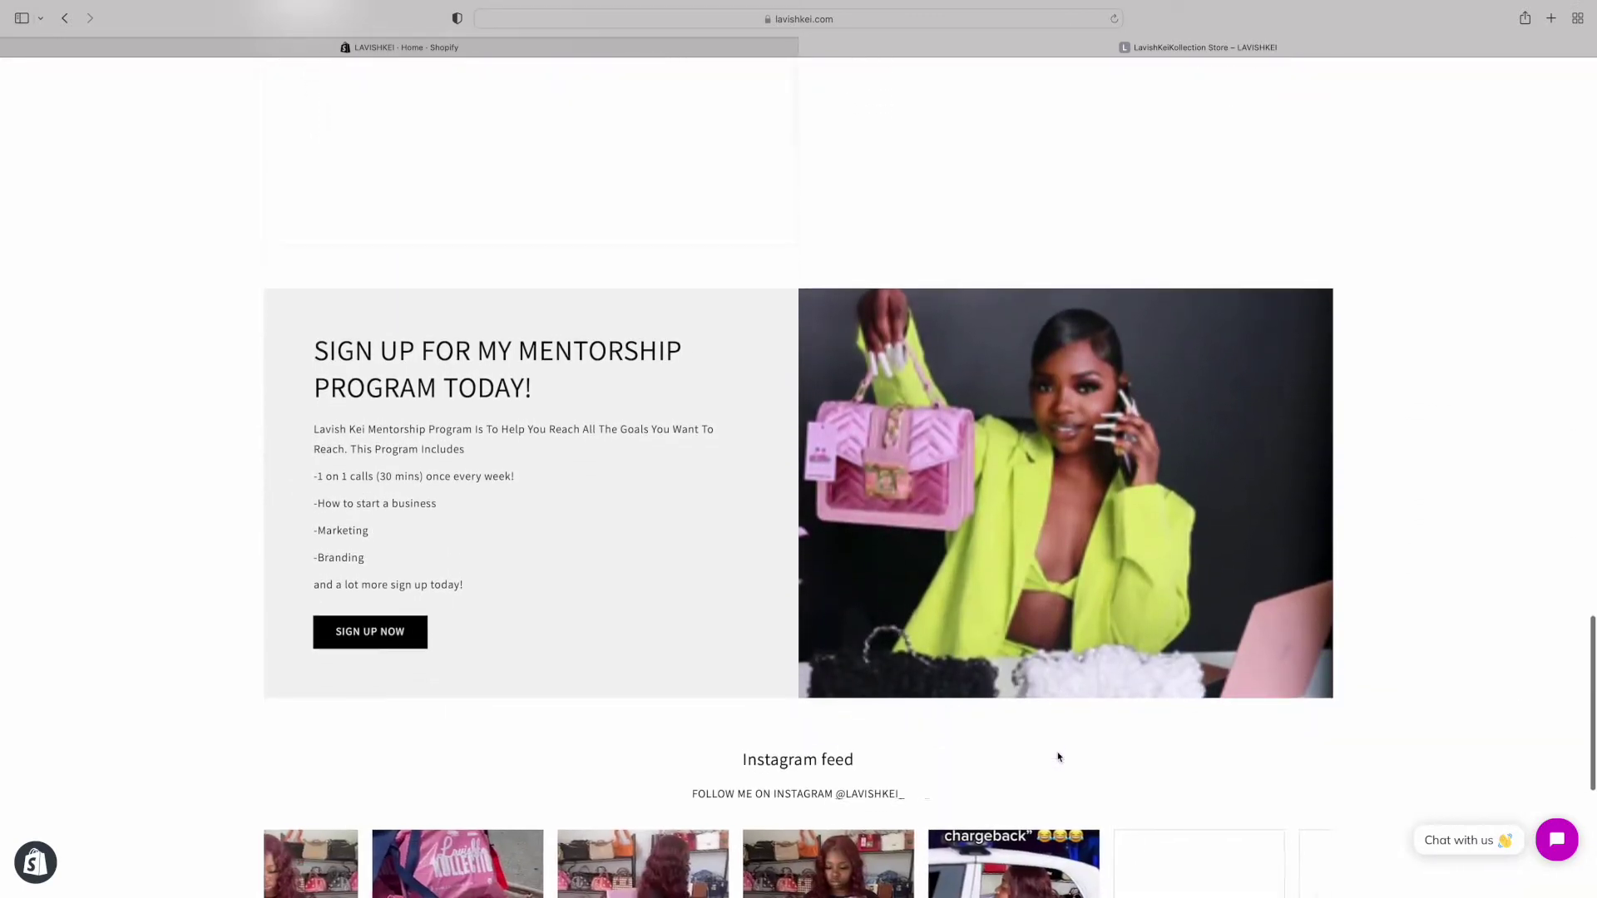
pyautogui.scroll(-6, 1059, 757)
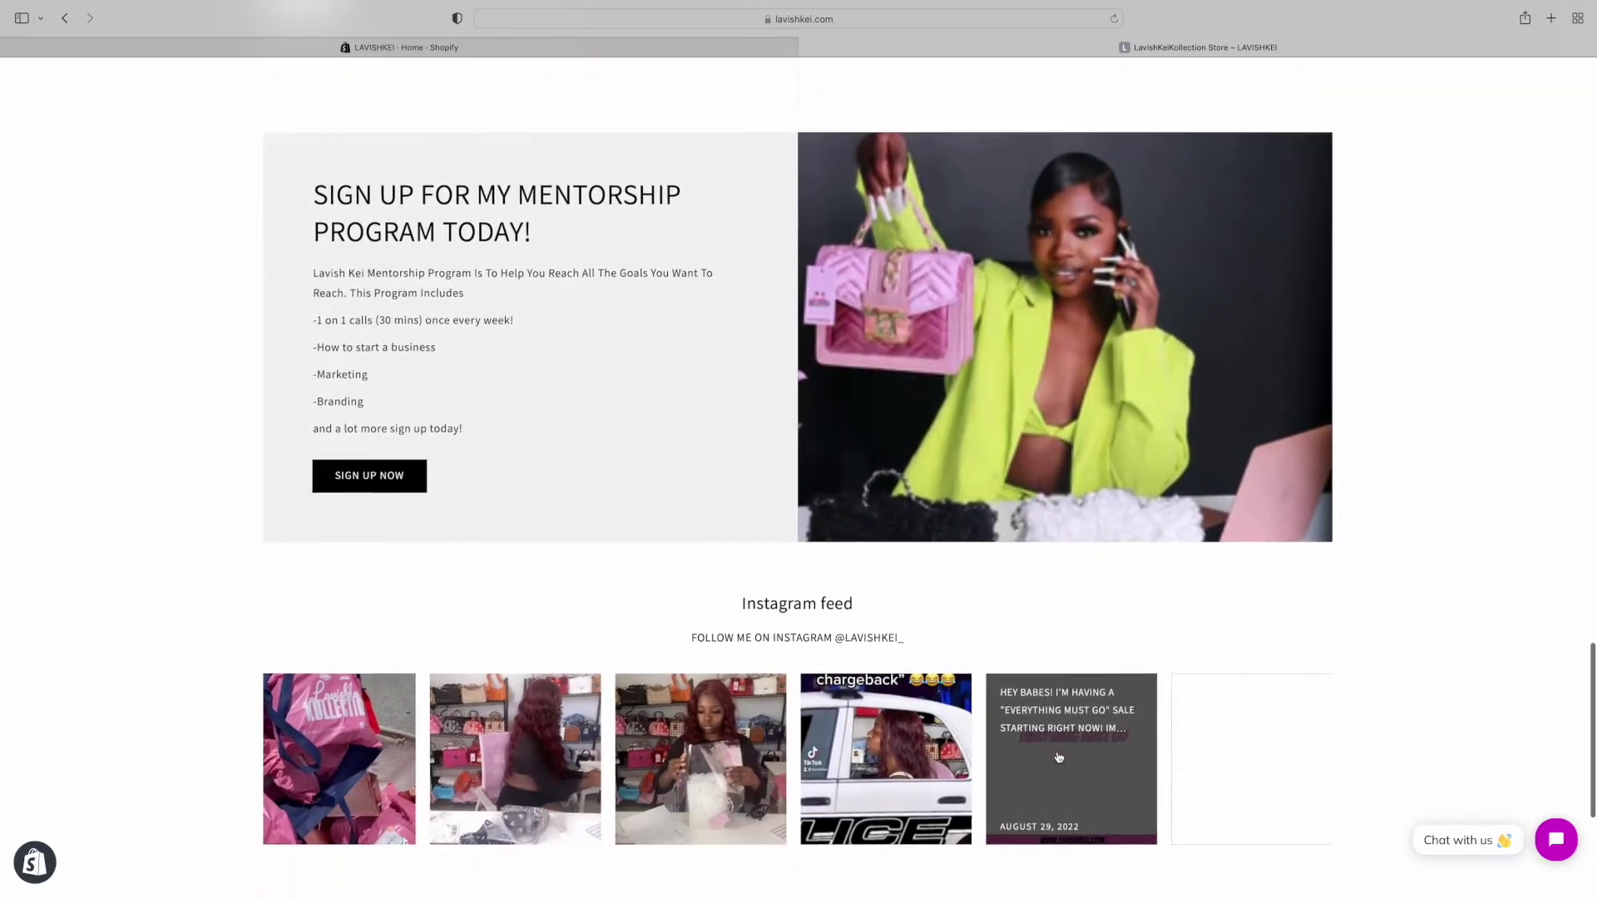
pyautogui.scroll(-5, 1059, 757)
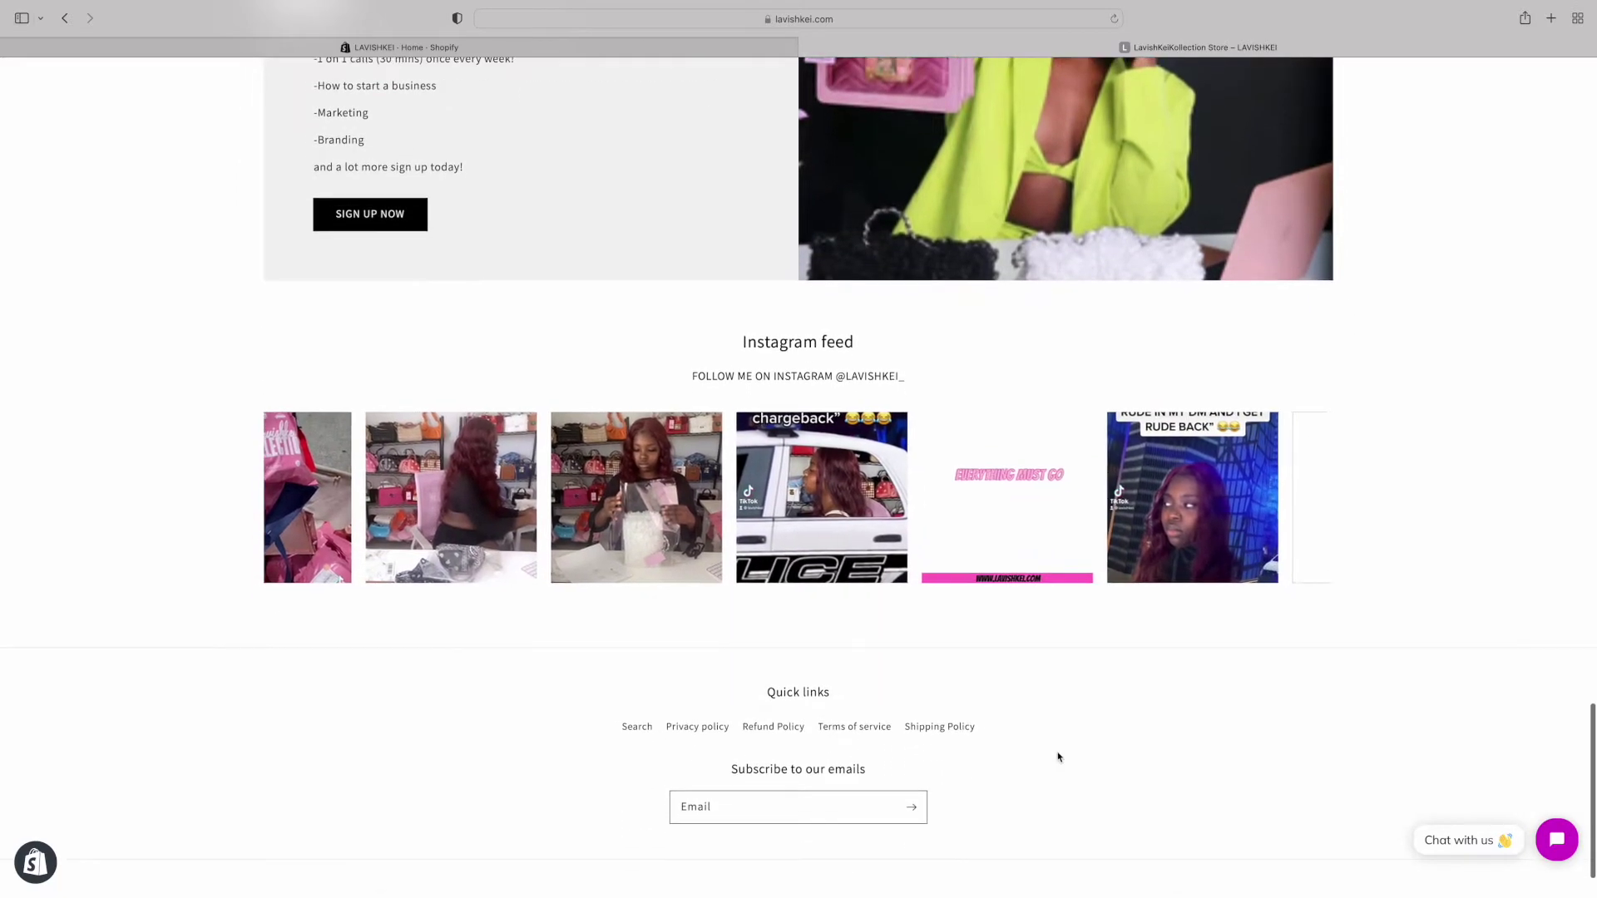
pyautogui.scroll(20, 1059, 757)
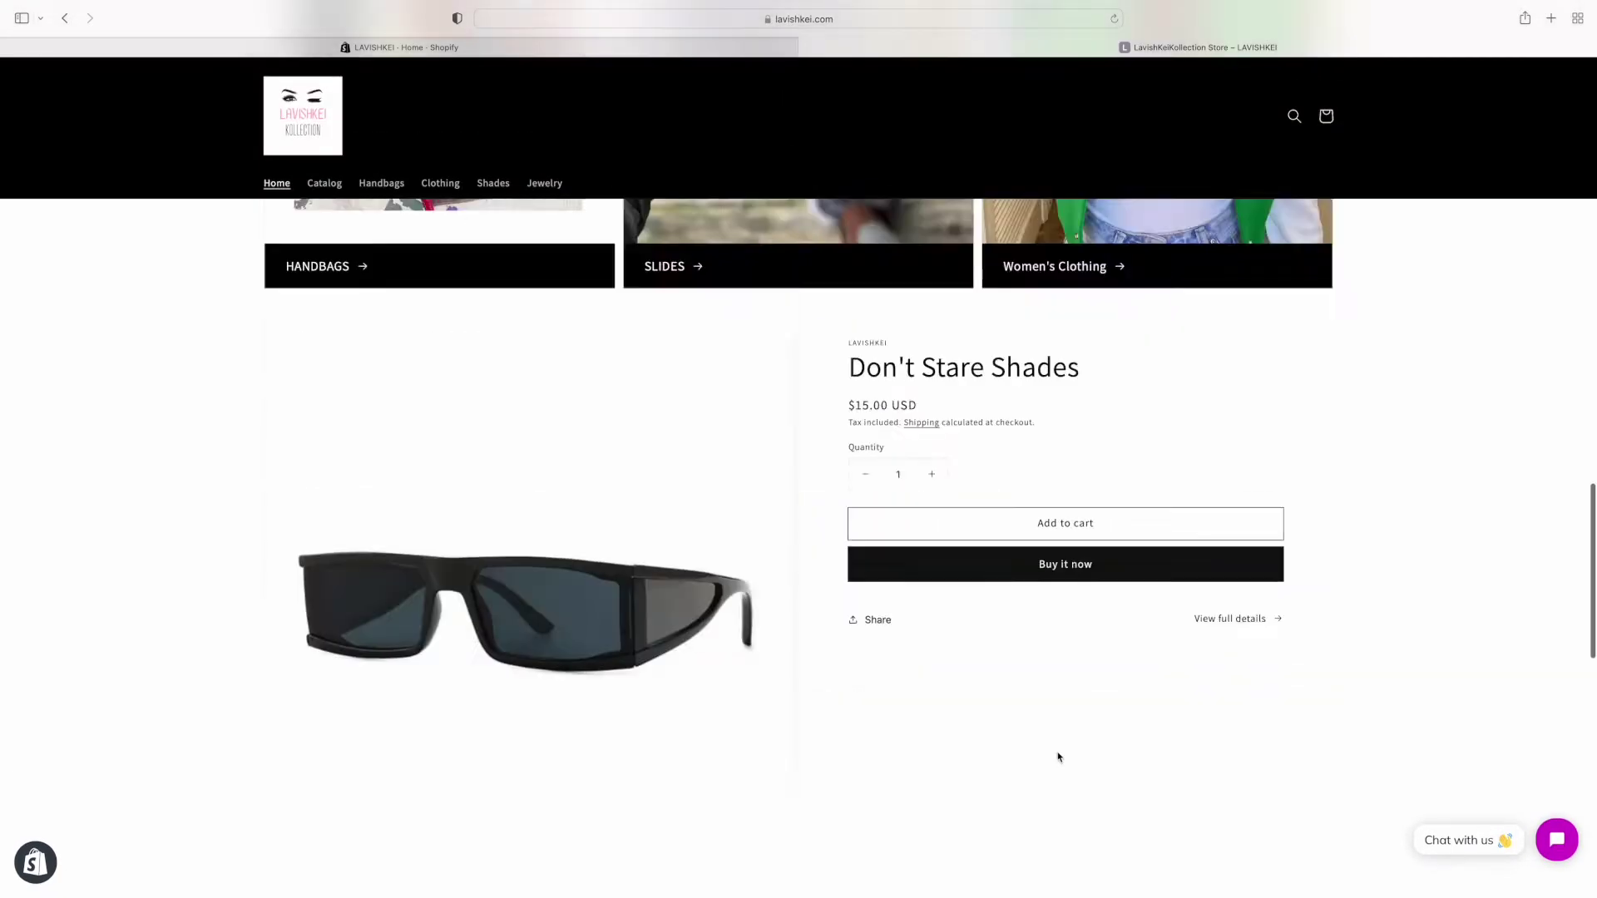
pyautogui.scroll(4, 1059, 757)
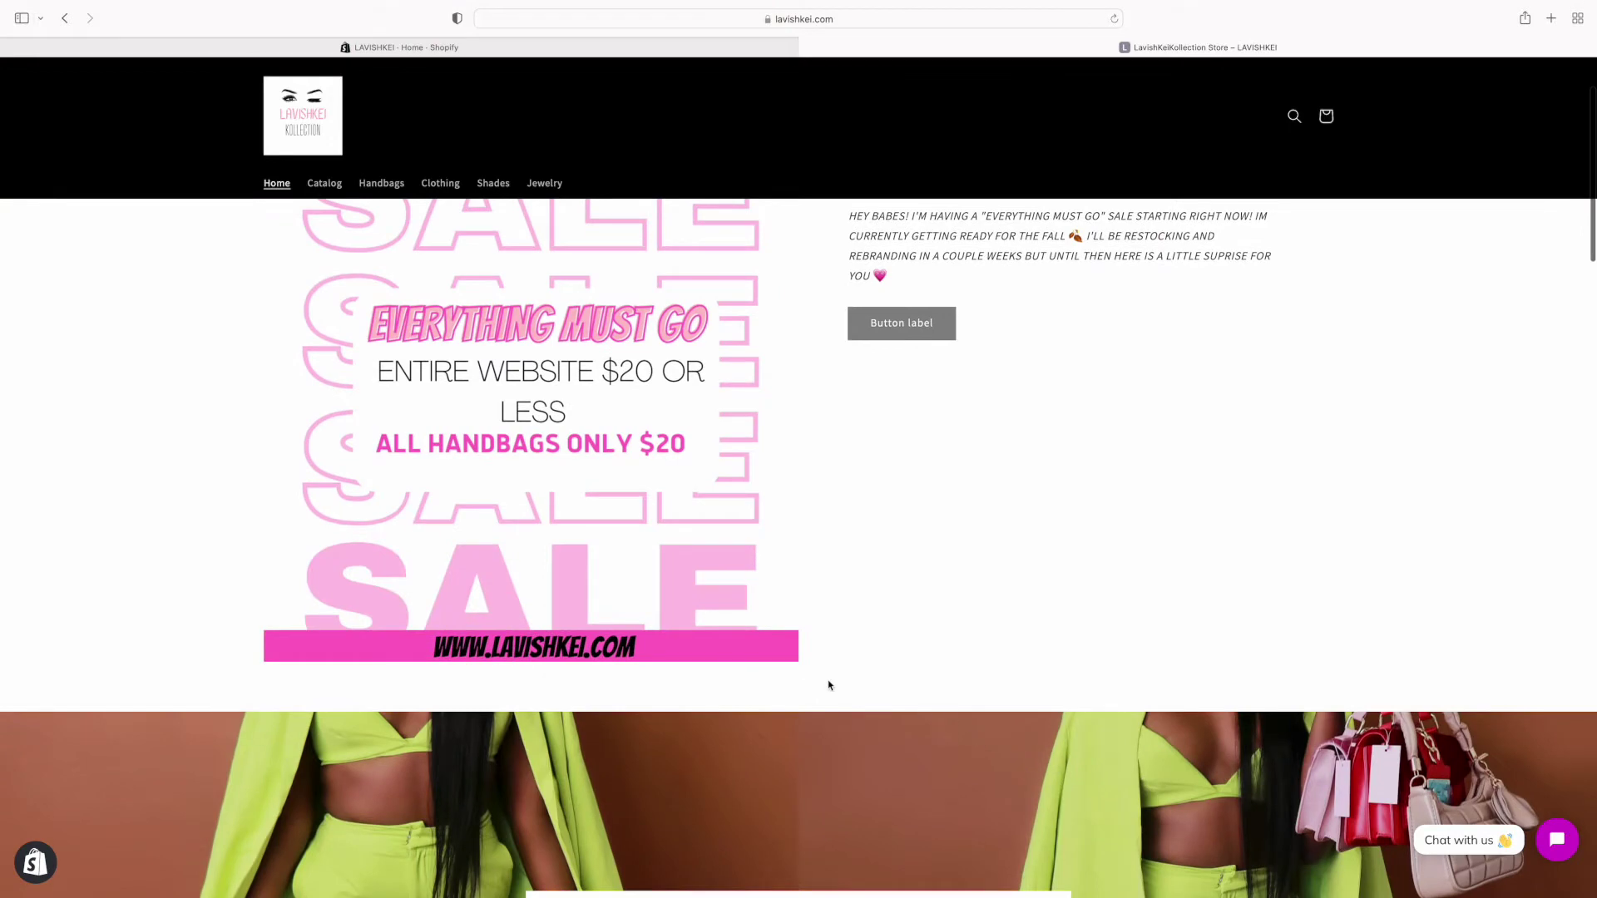
pyautogui.scroll(3, 828, 685)
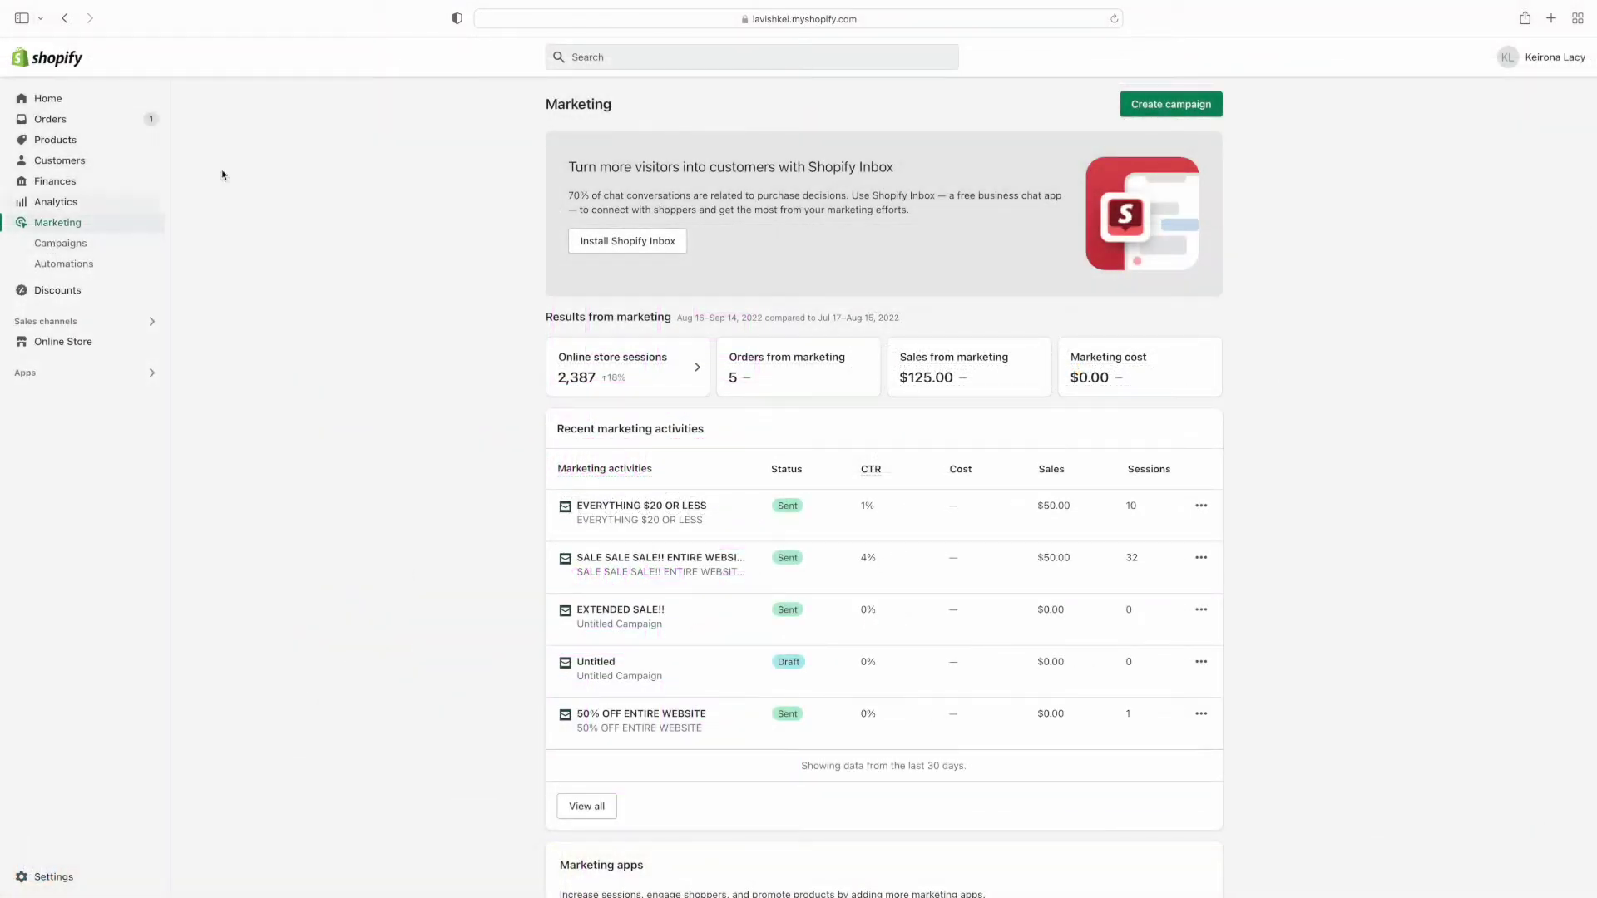
# Create a new marketing campaign as a Shopify Email.
pyautogui.click(1174, 110)
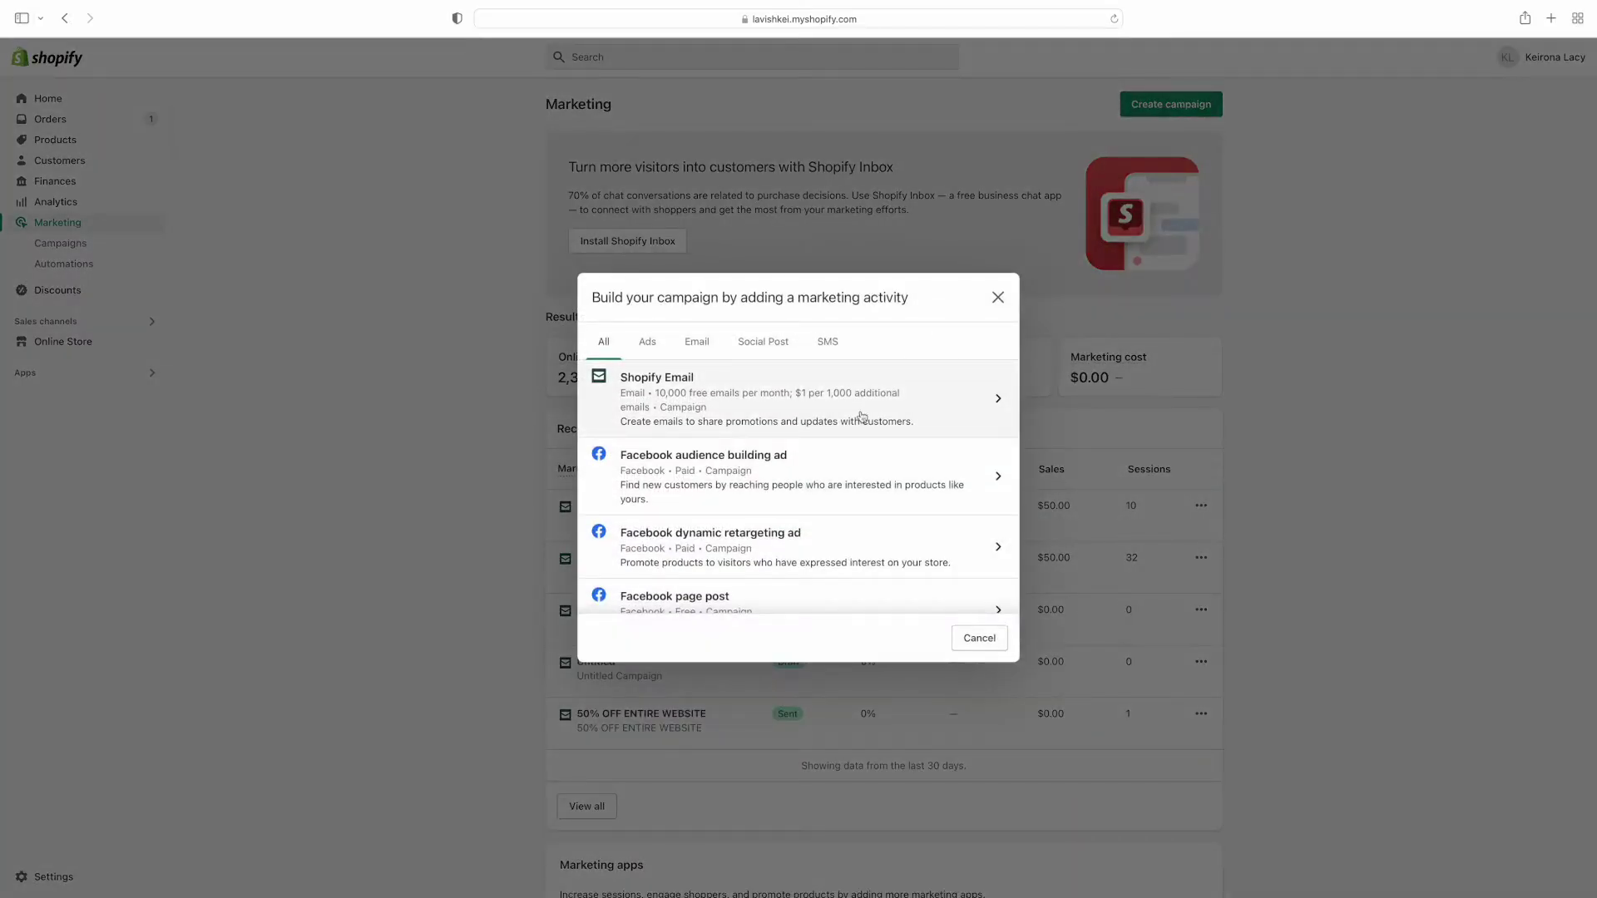
pyautogui.click(746, 403)
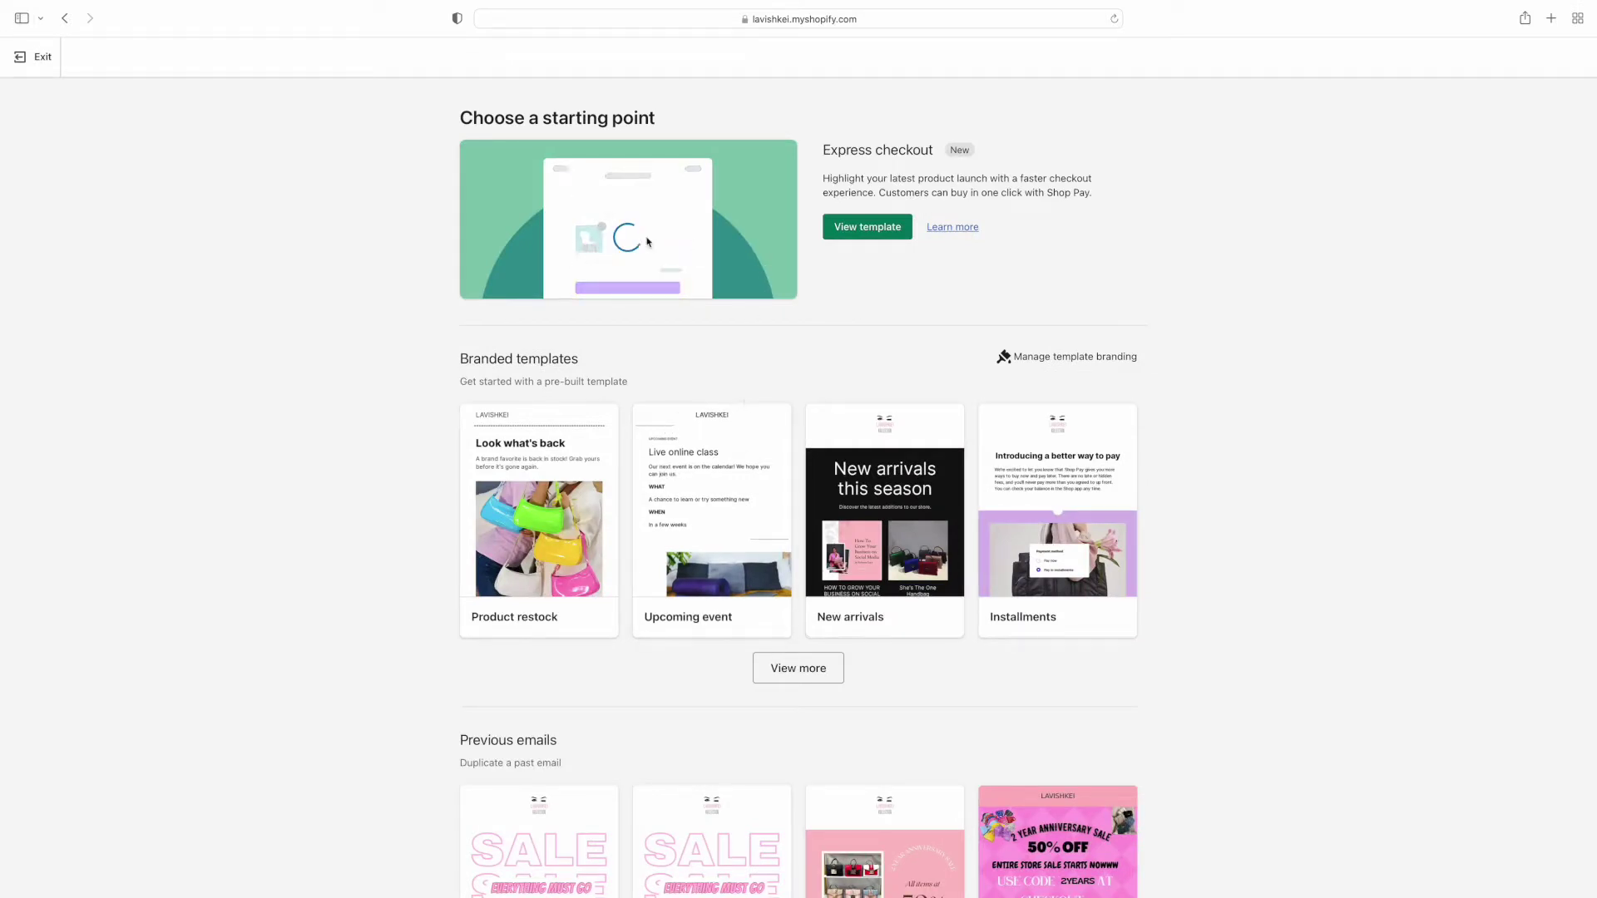
# Expand the Branded templates gallery and move to its next page showing Blank, Black Friday and Singles' Day.
pyautogui.scroll(-3, 979, 663)
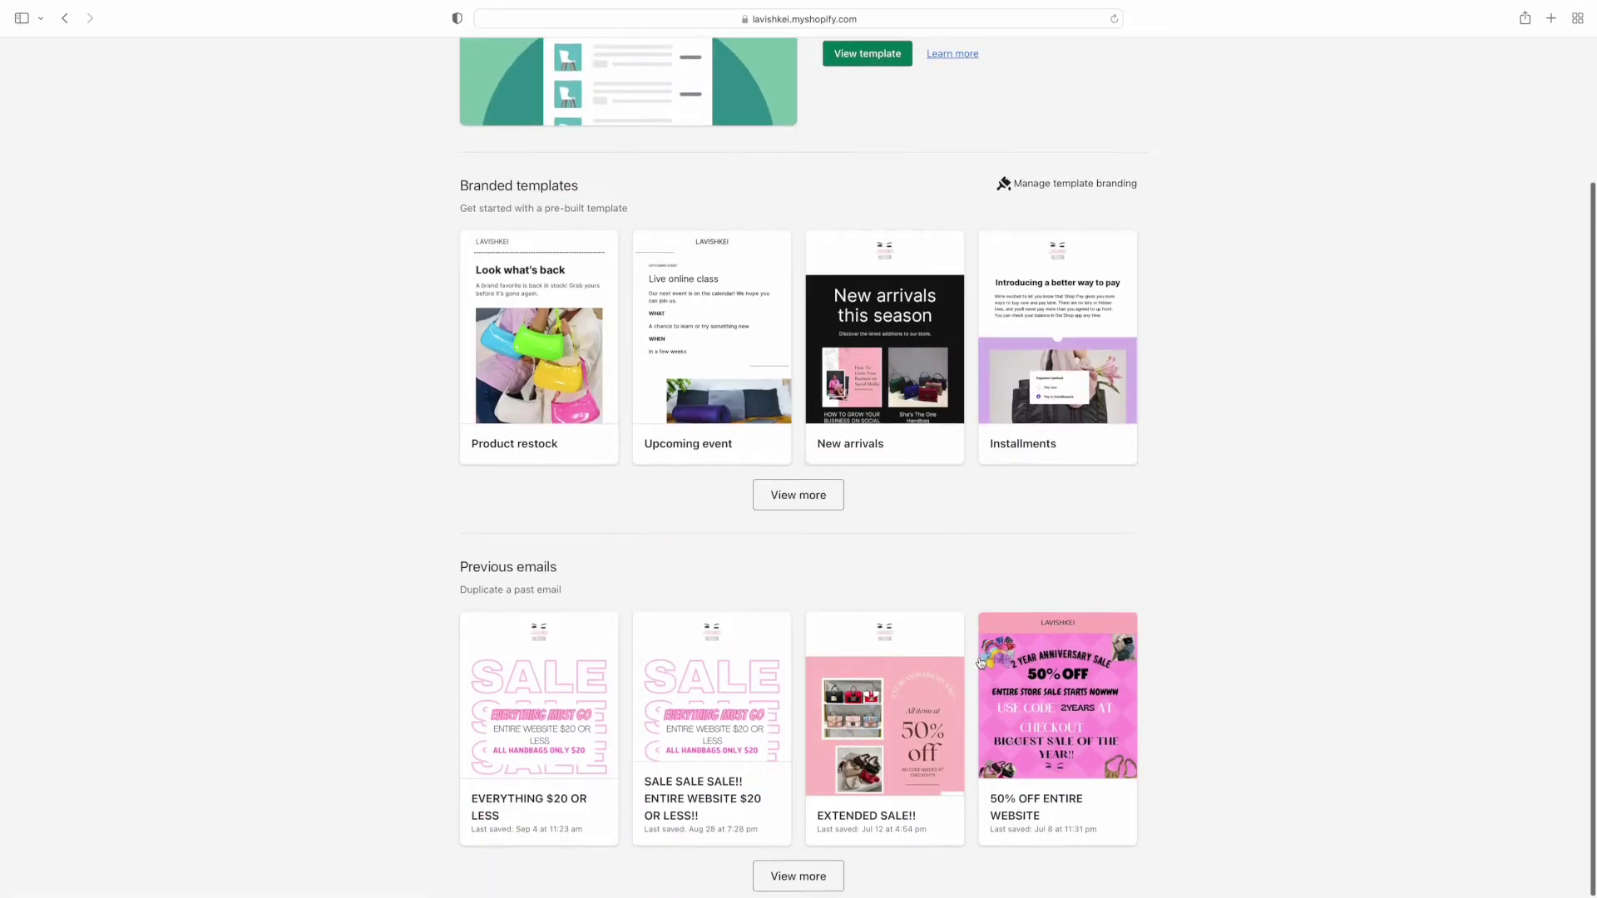
pyautogui.click(836, 503)
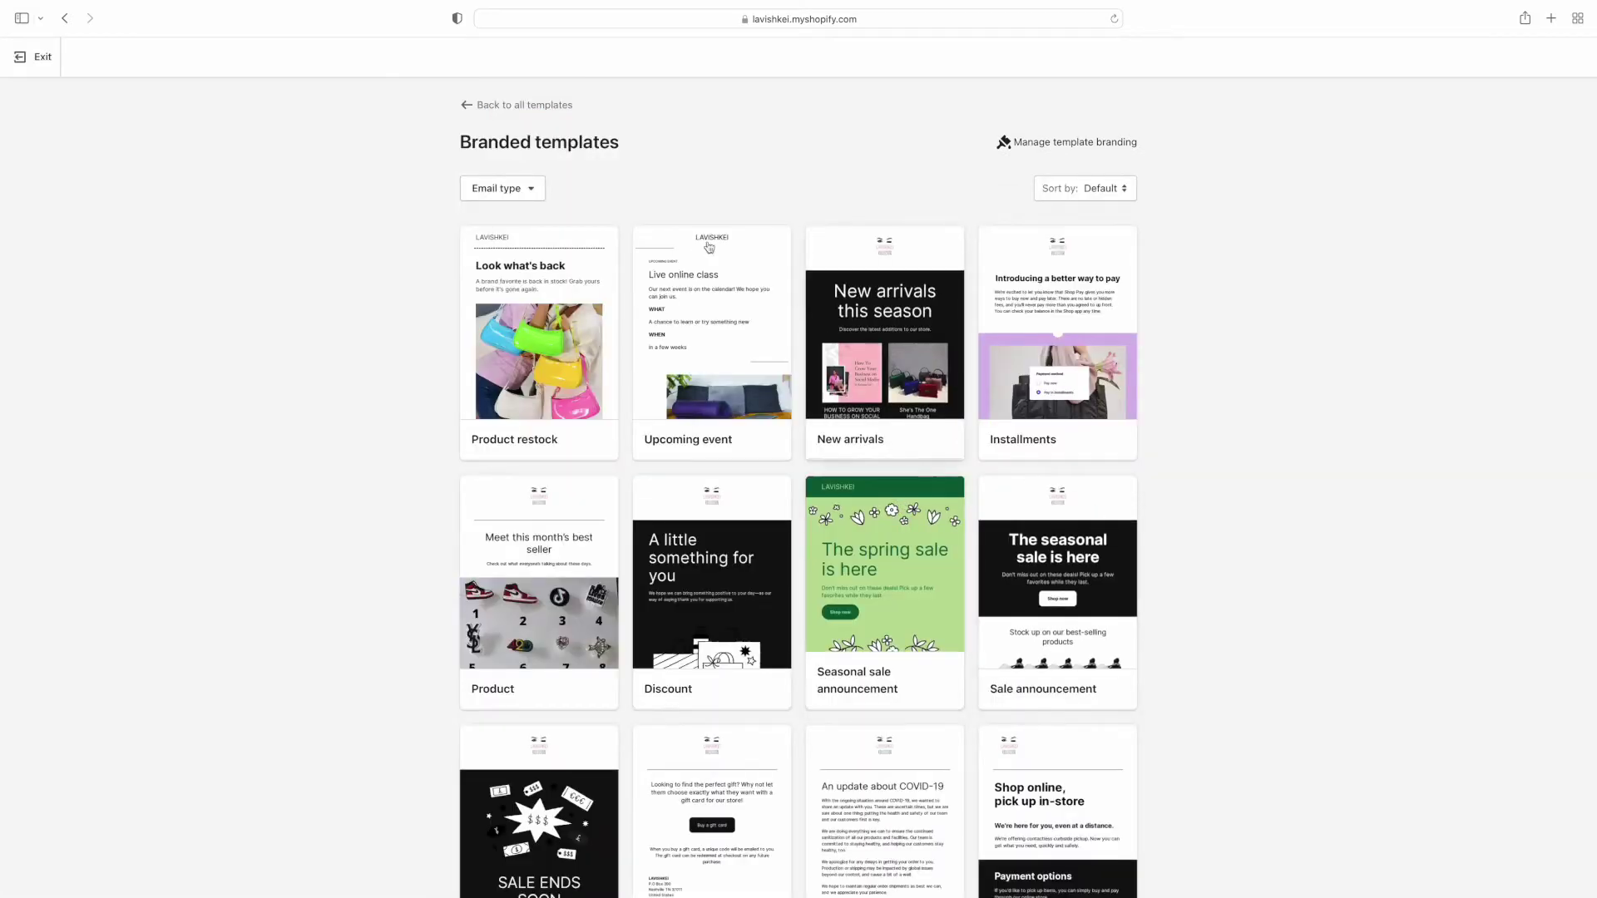
pyautogui.moveTo(458, 142); pyautogui.dragTo(639, 145)
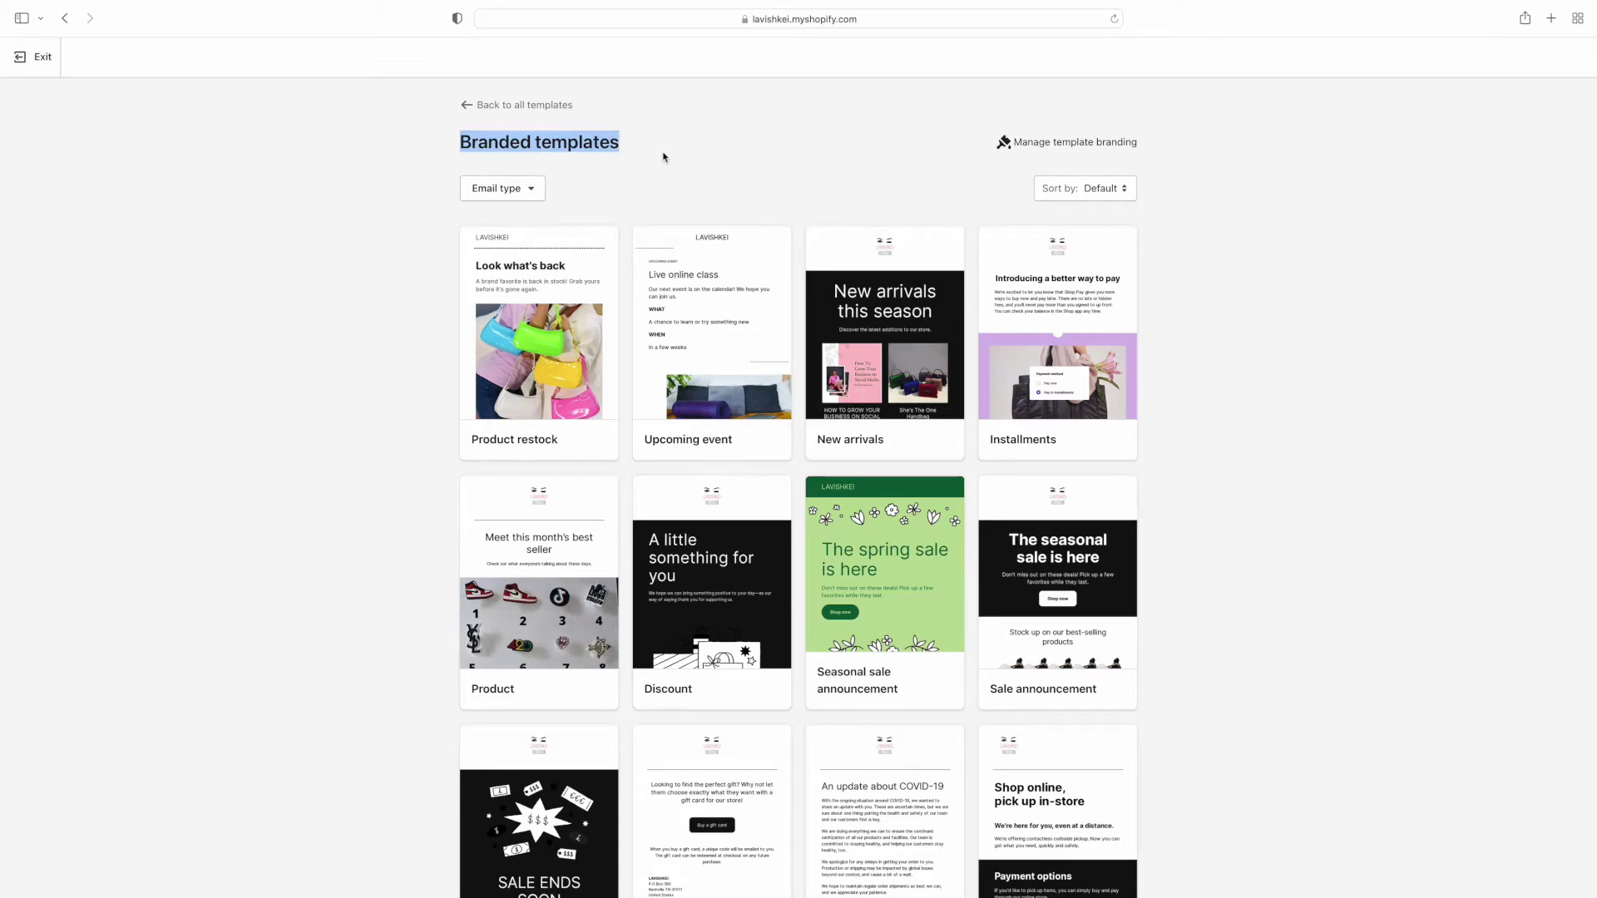
pyautogui.click(399, 399)
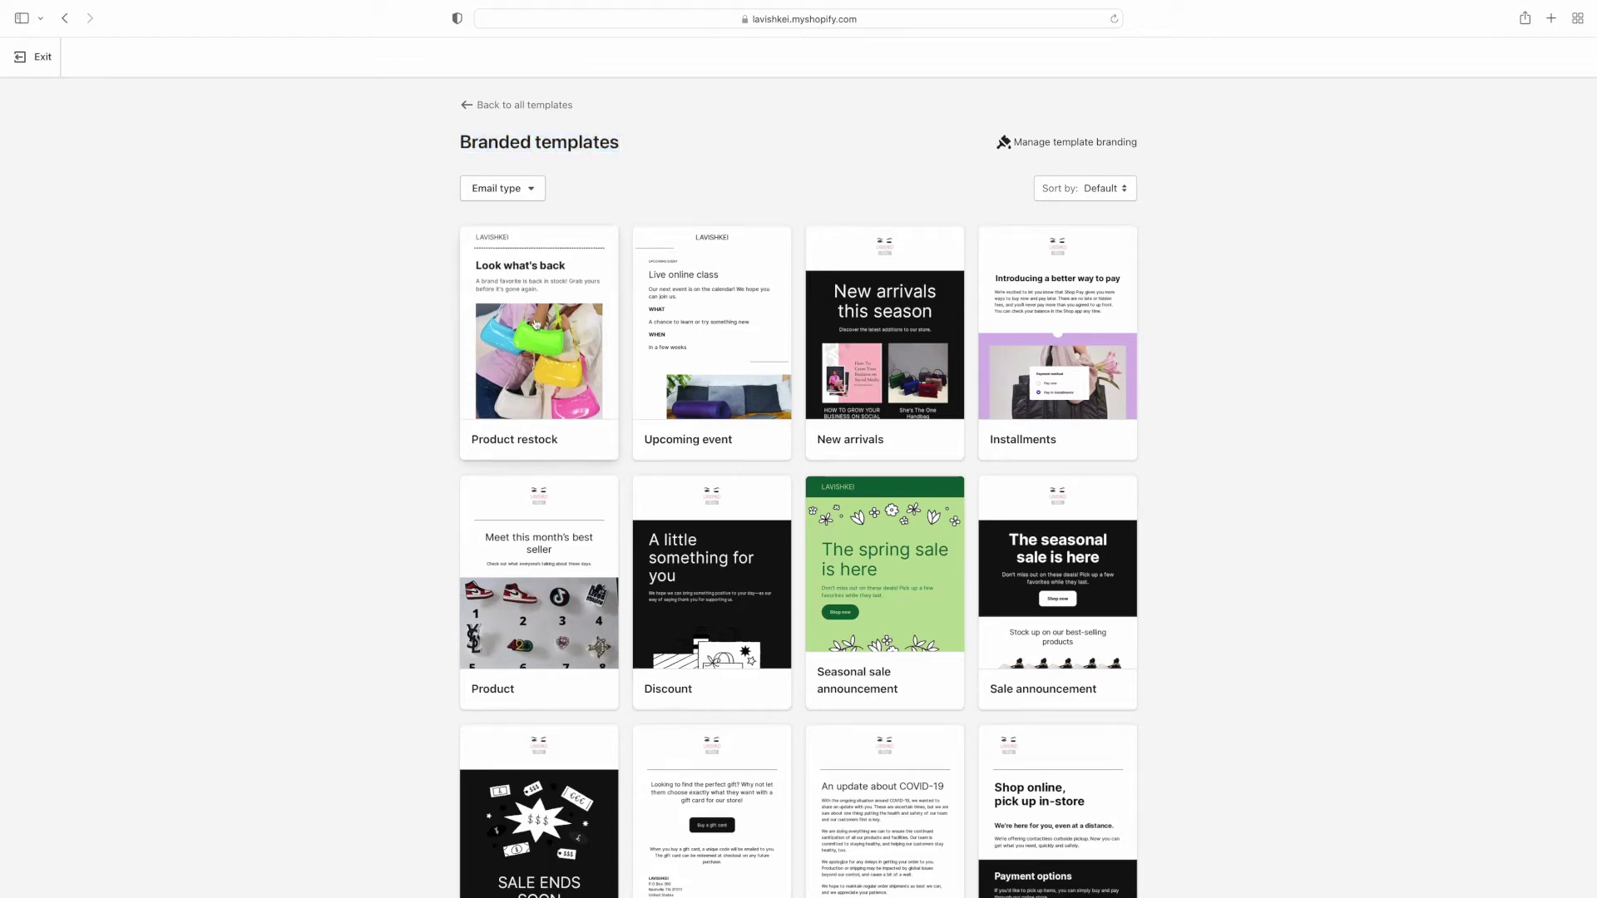
pyautogui.scroll(-1, 532, 417)
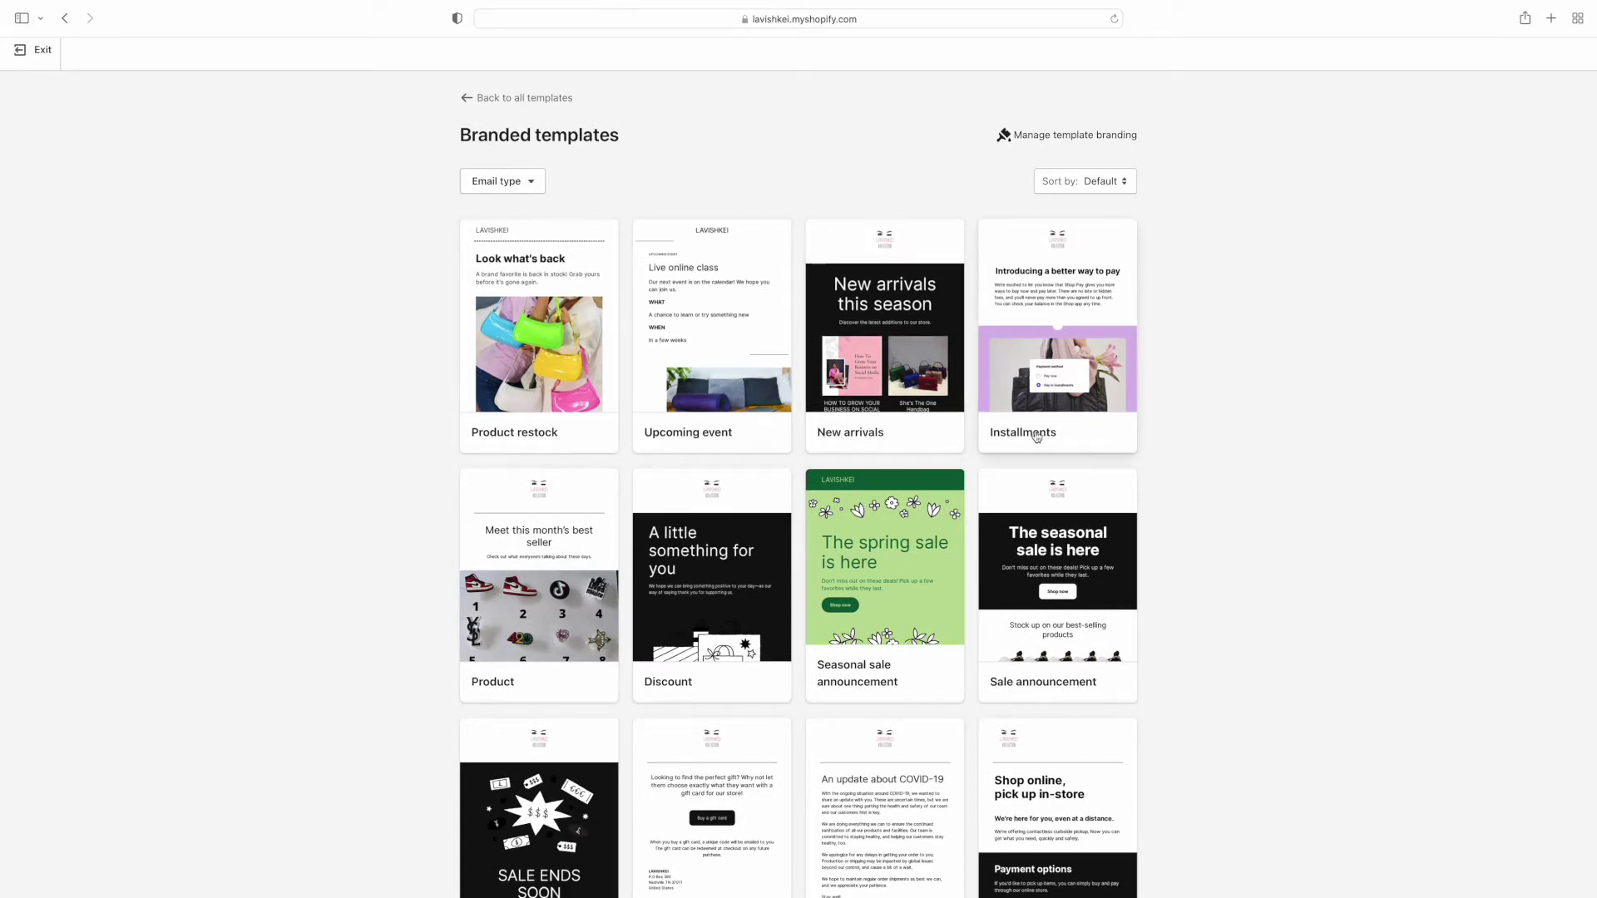
pyautogui.scroll(-3, 1042, 437)
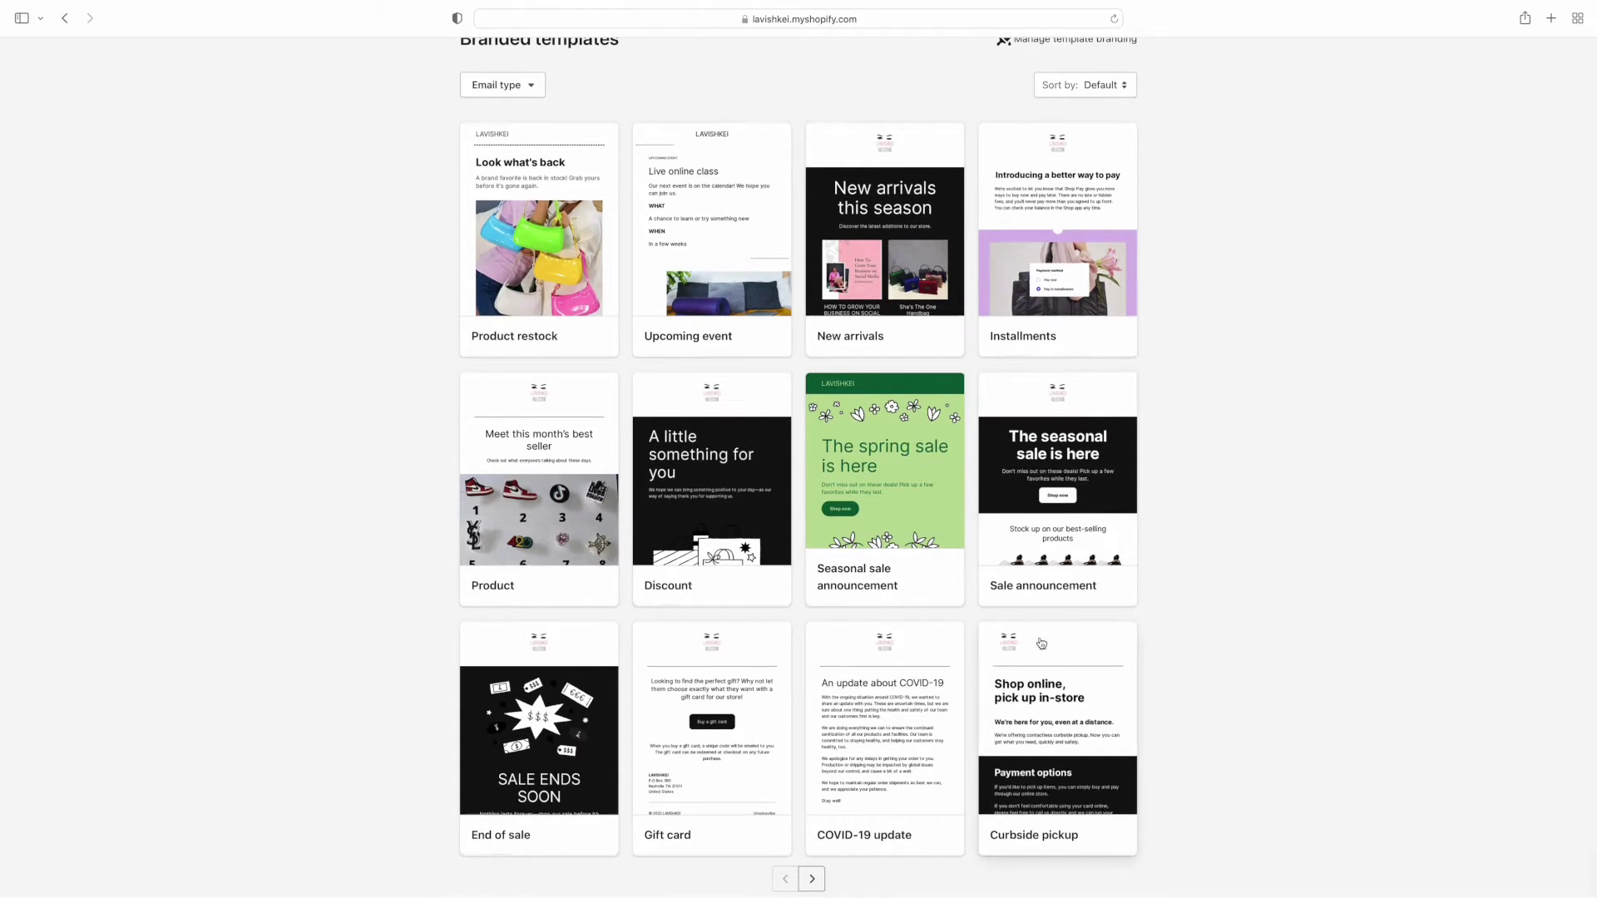
pyautogui.click(812, 879)
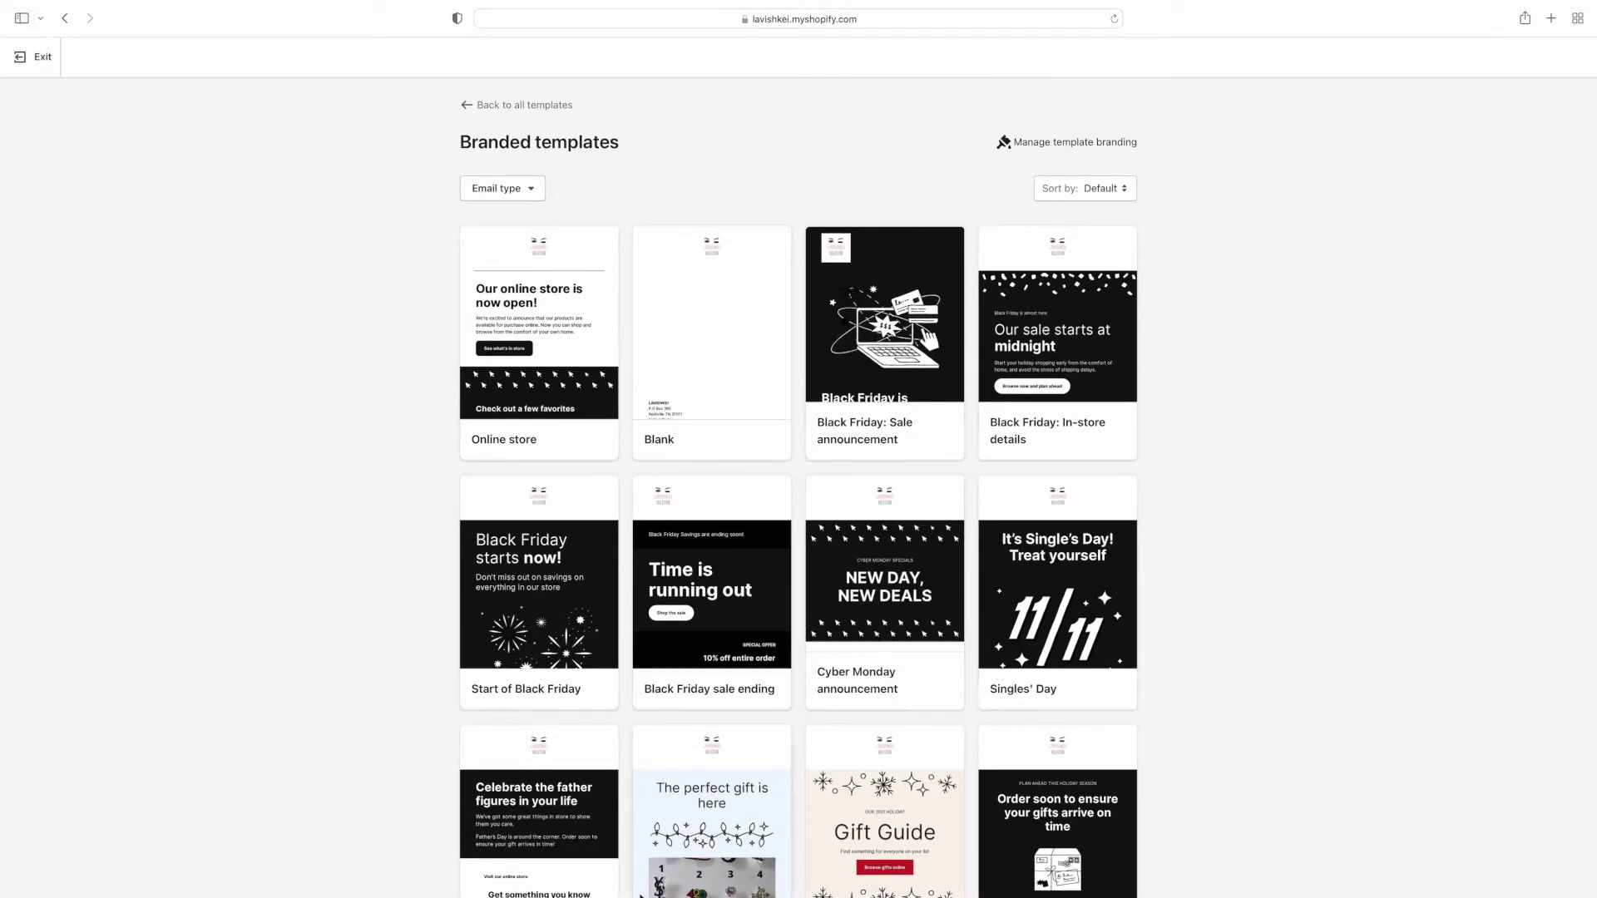
# Start the email from the Blank template, keep All subscribers (9,381) as recipients, and open the section chooser.
pyautogui.click(688, 401)
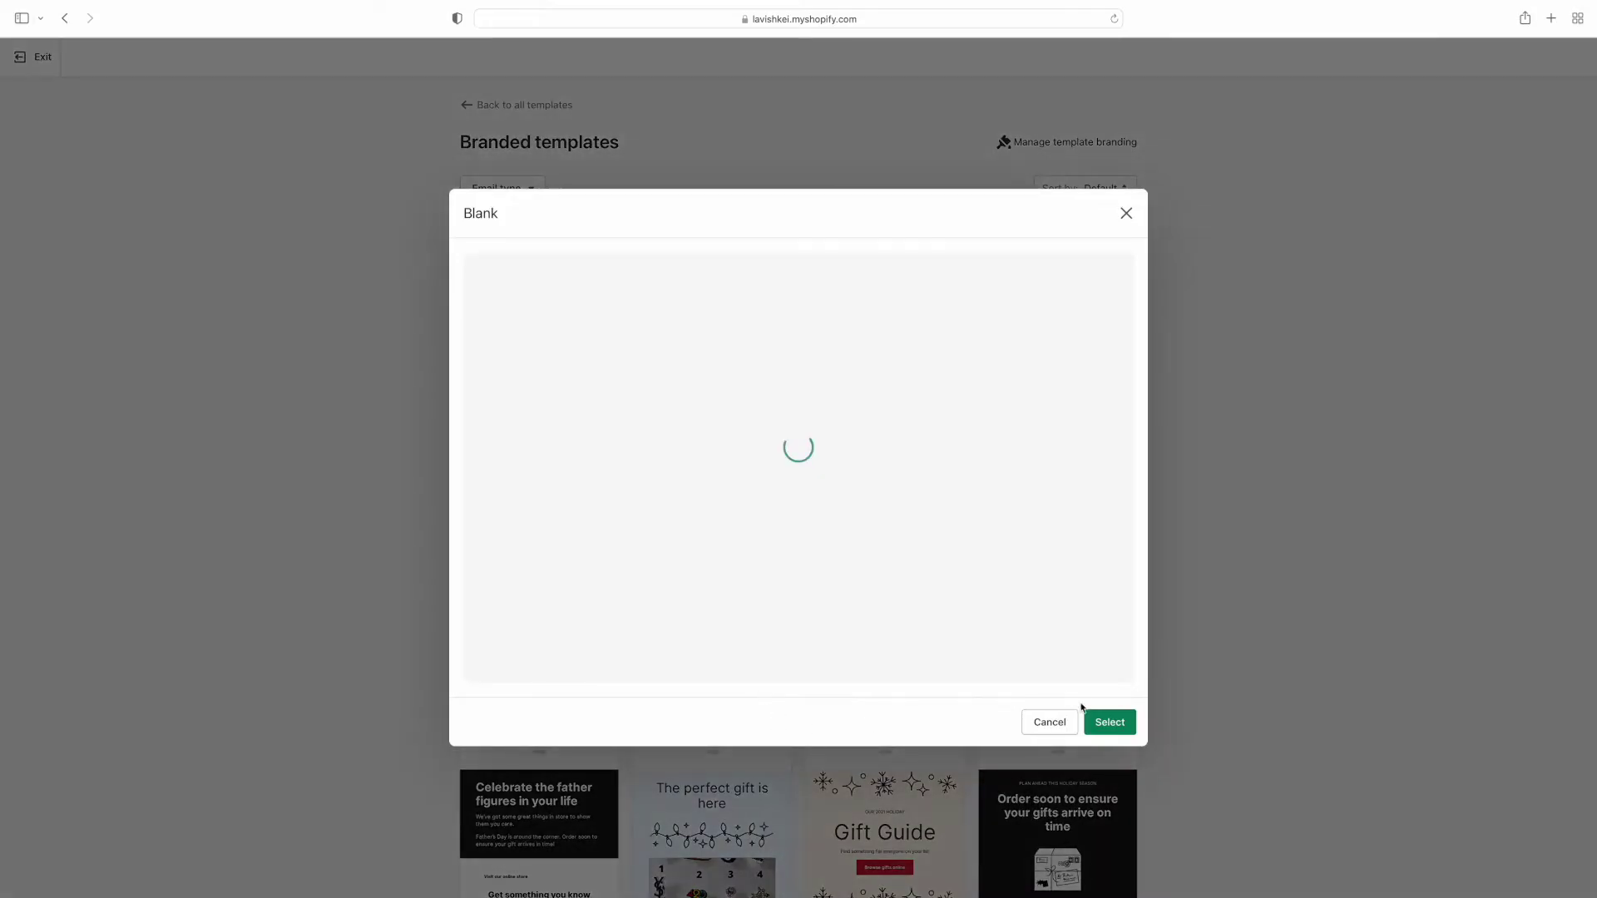
pyautogui.click(1112, 816)
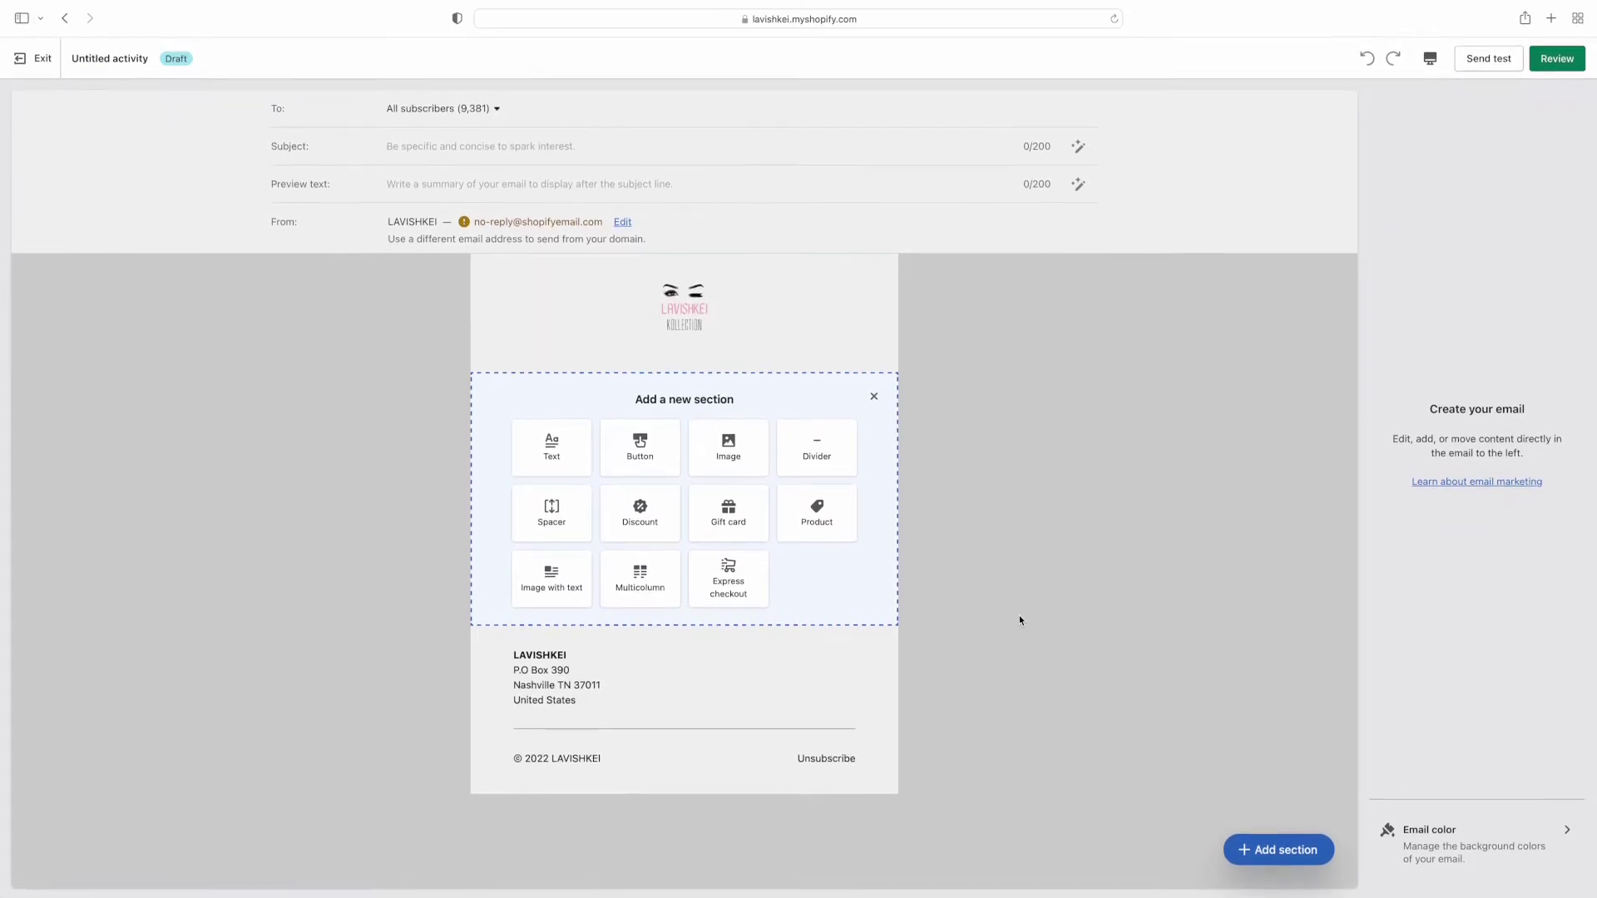
pyautogui.click(492, 109)
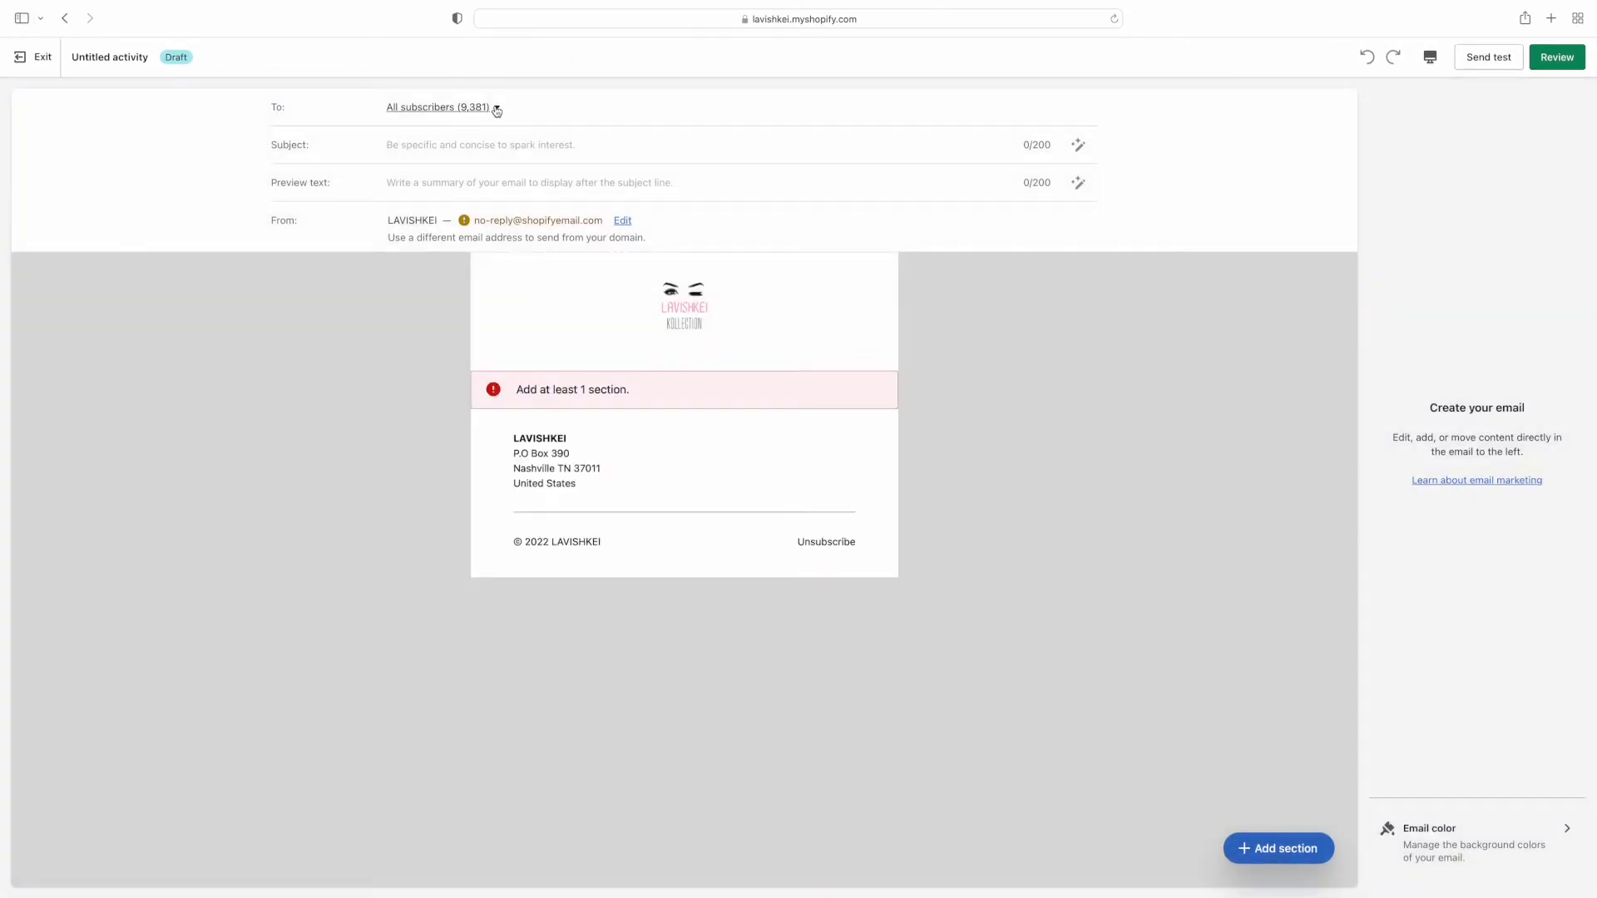
pyautogui.click(496, 110)
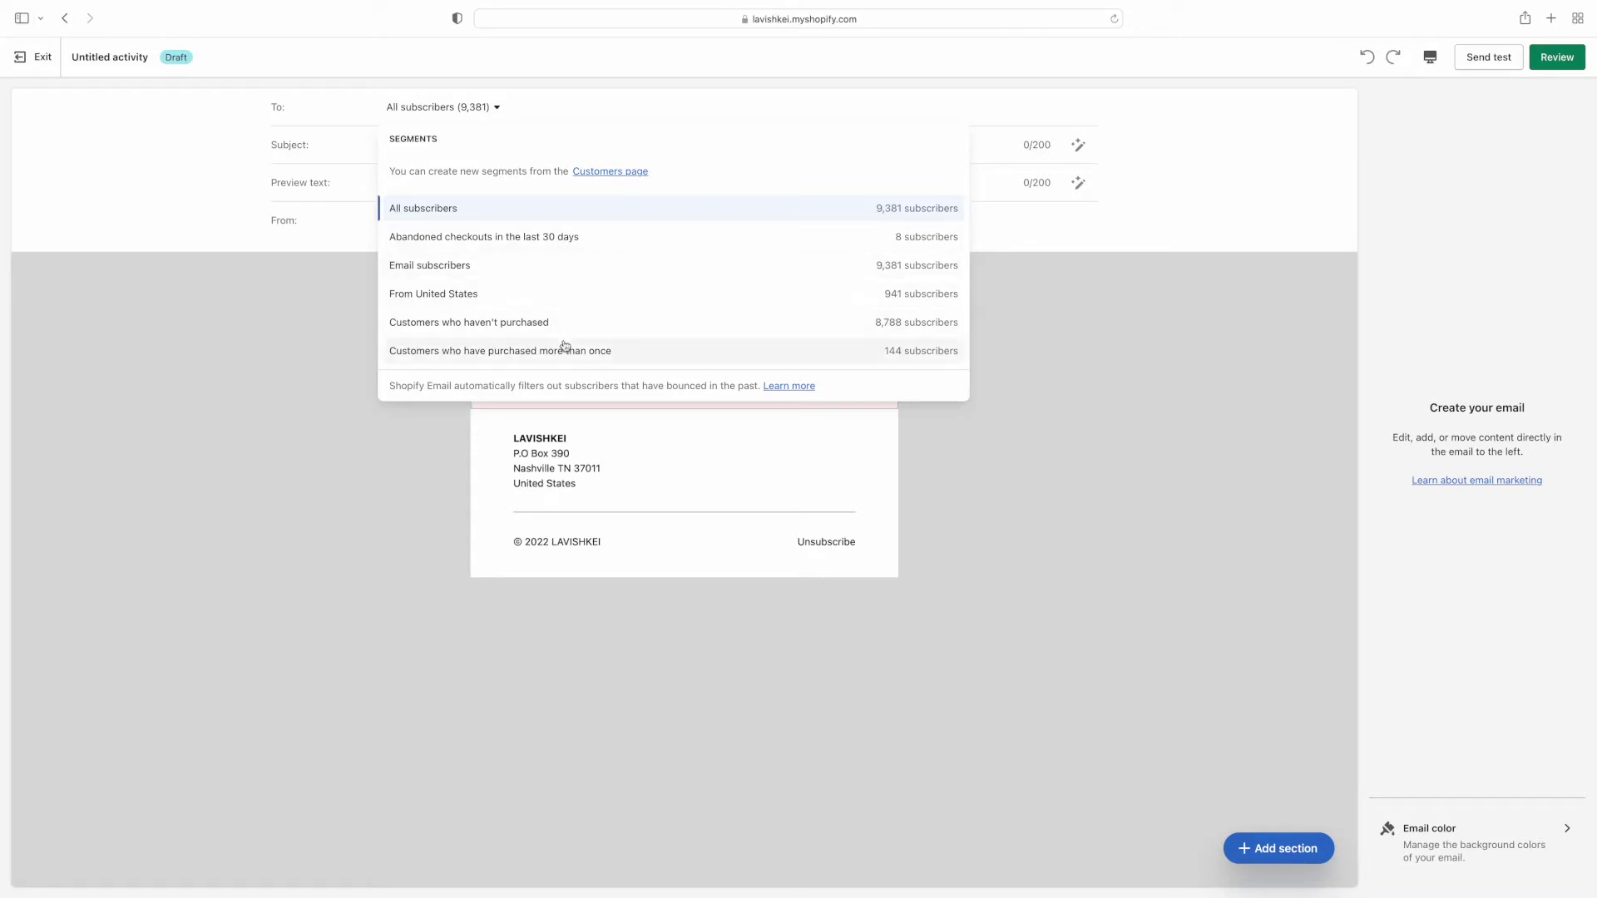
pyautogui.click(1128, 234)
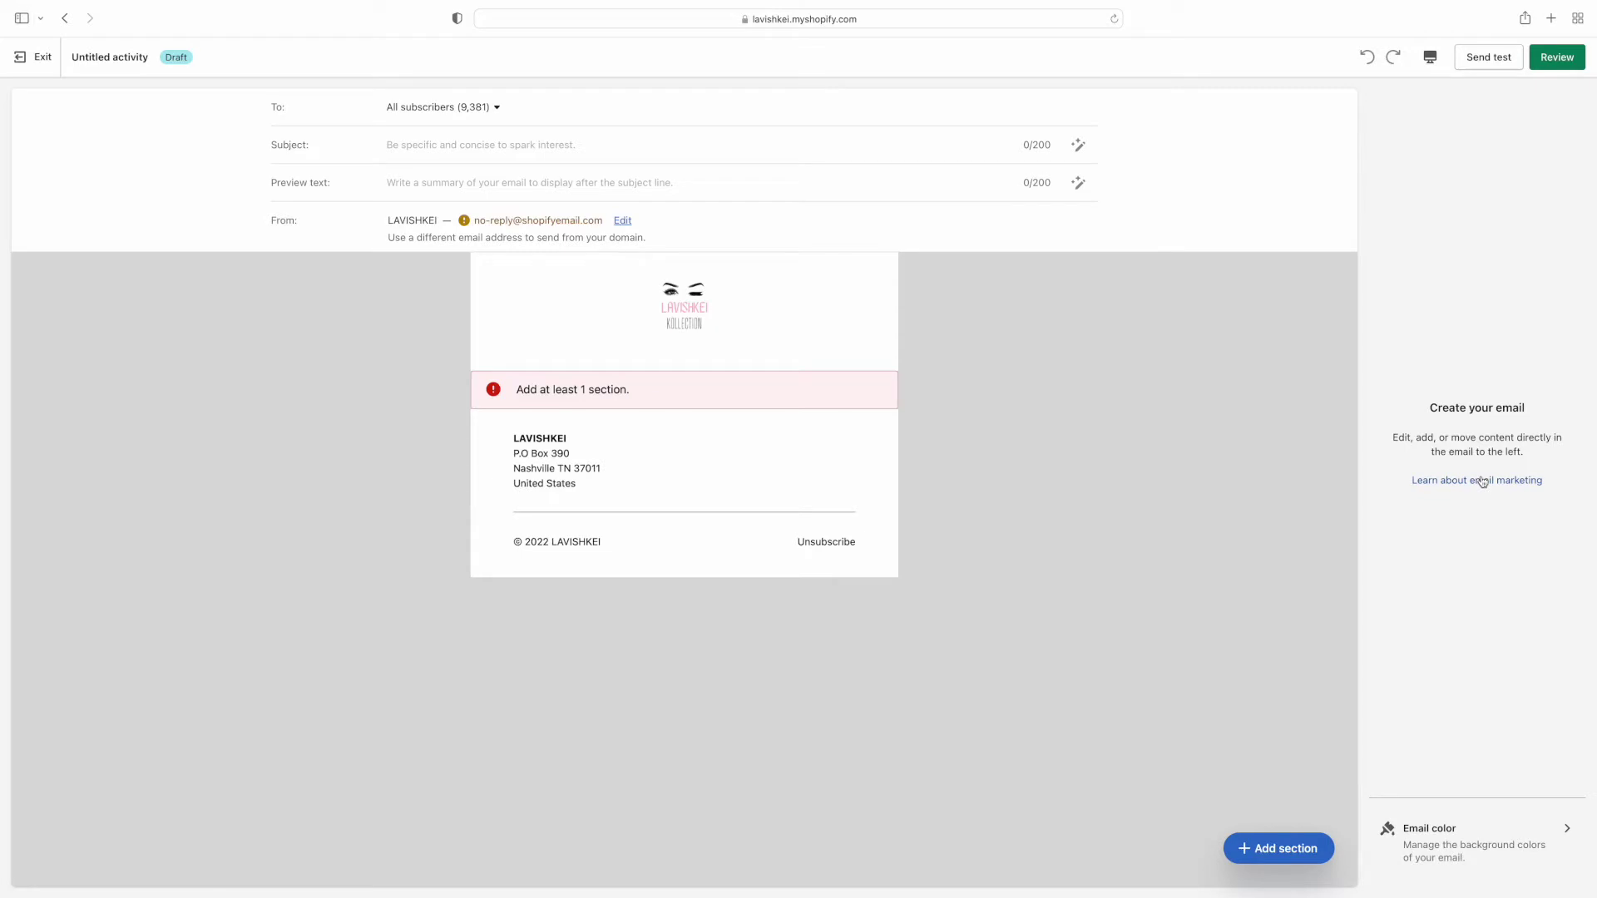
pyautogui.click(1289, 850)
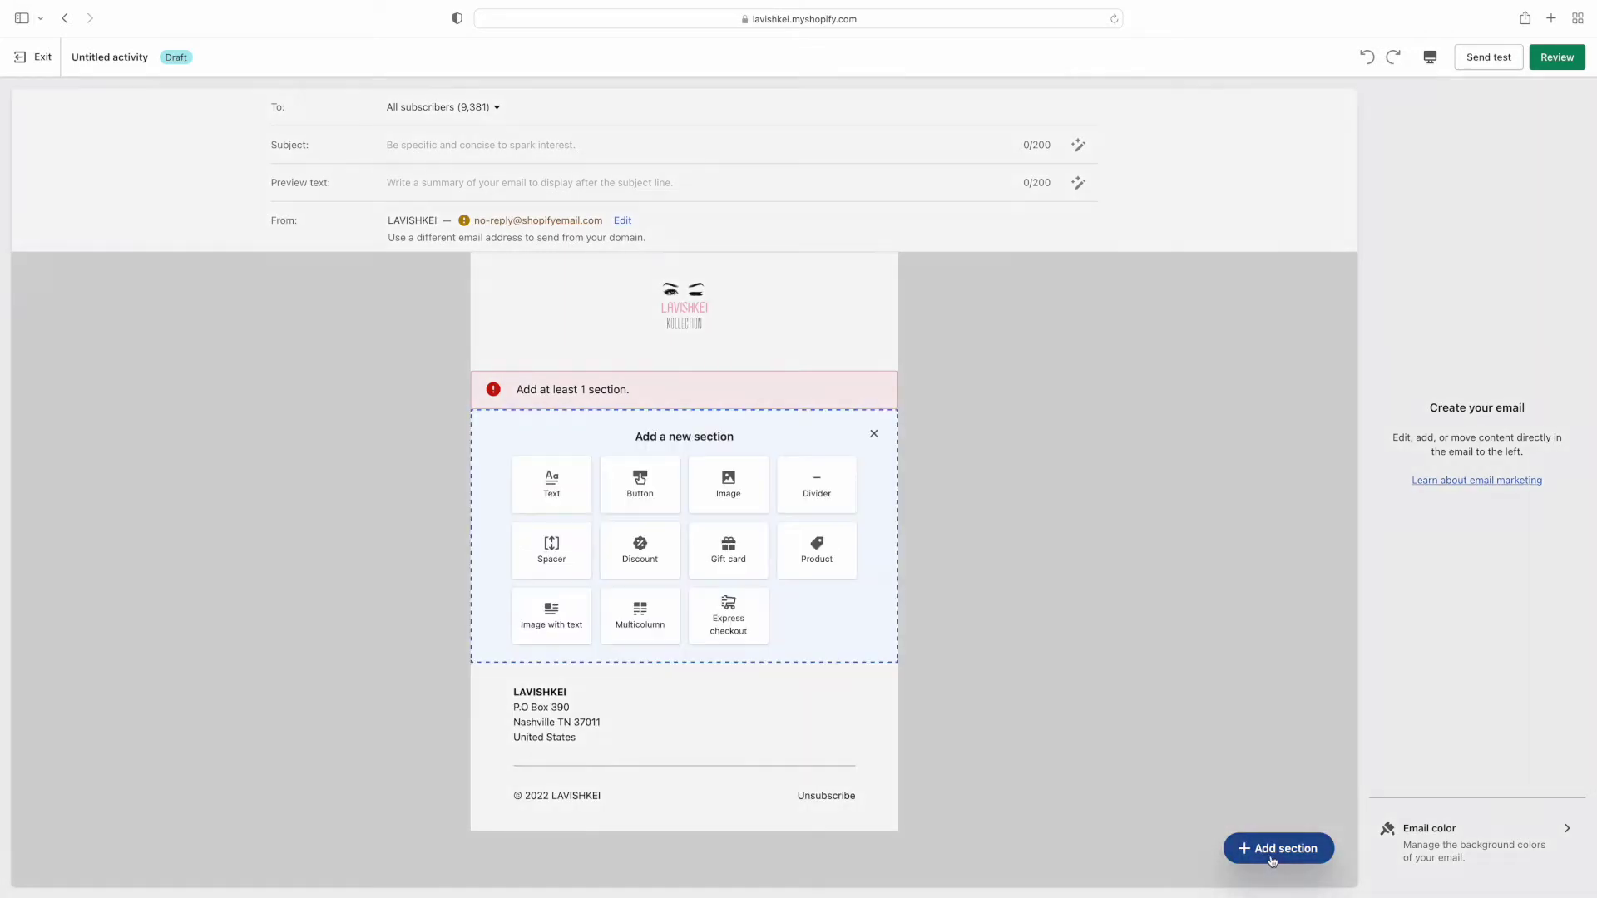
# Add an Image section using the uploaded 'E-BOOKS ON SALE FOR ONLY $10.png' from Downloads.
pyautogui.click(736, 485)
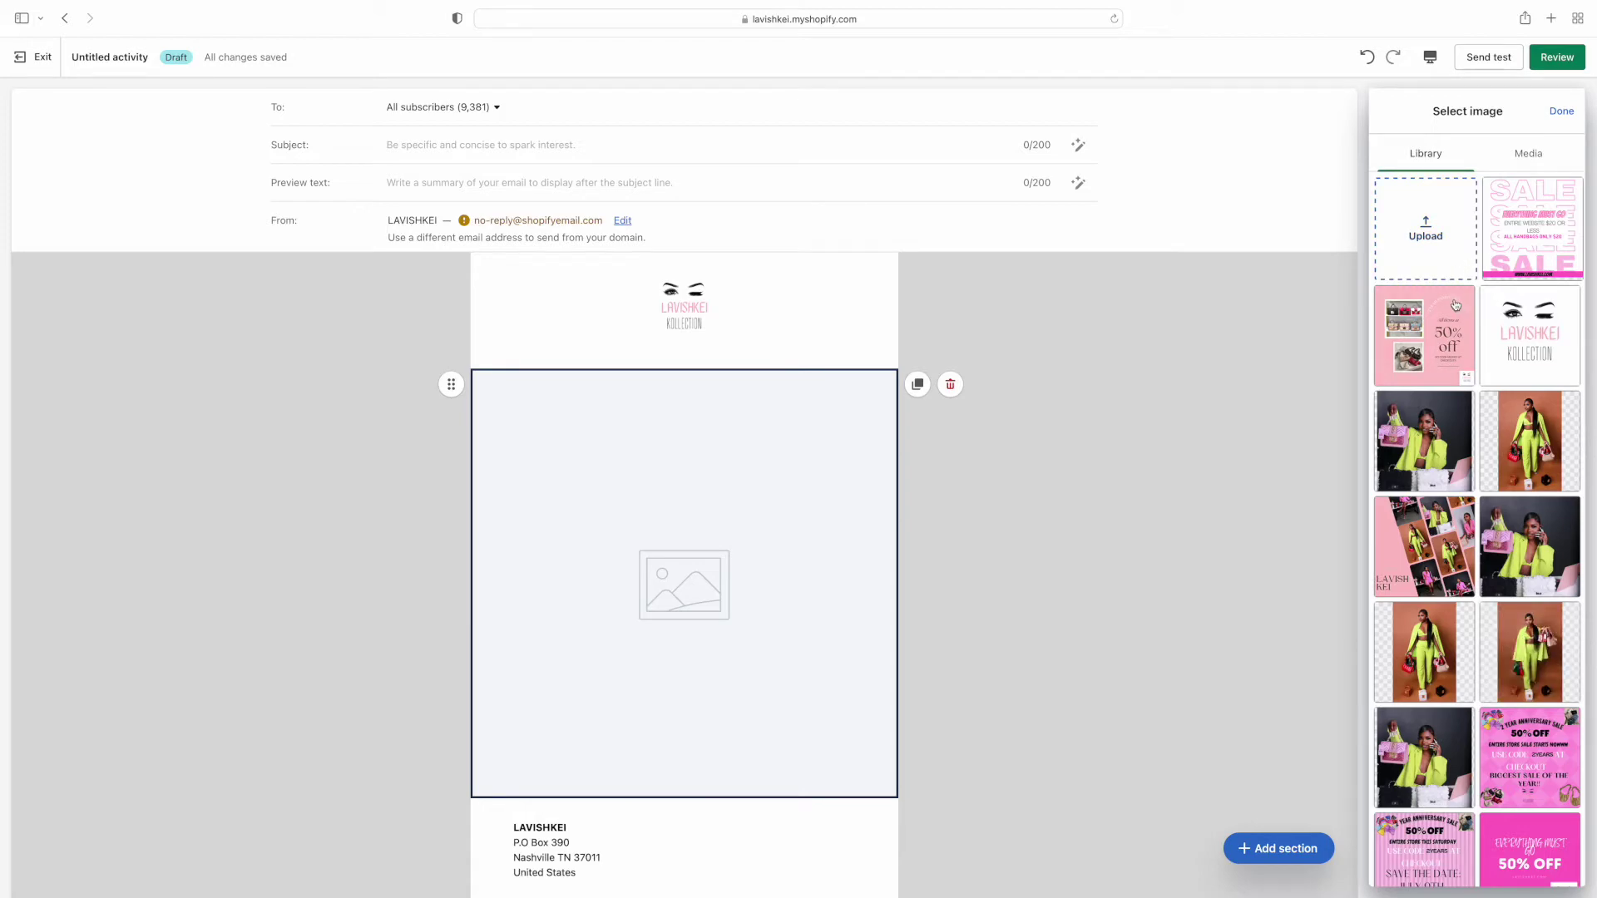
pyautogui.click(1424, 221)
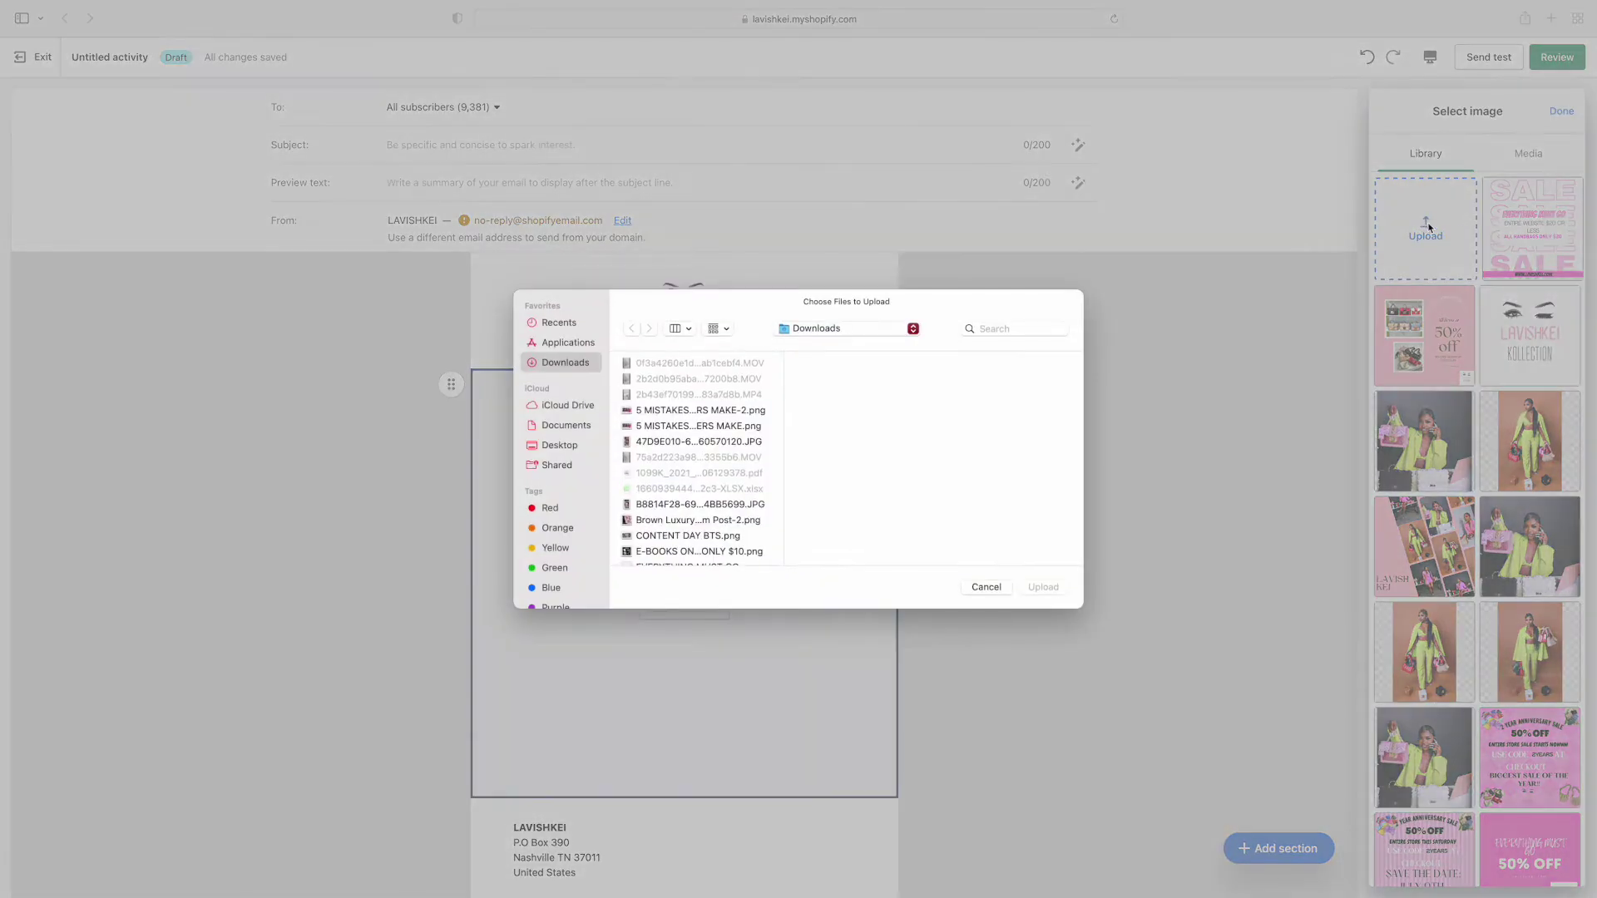
pyautogui.scroll(-3, 762, 520)
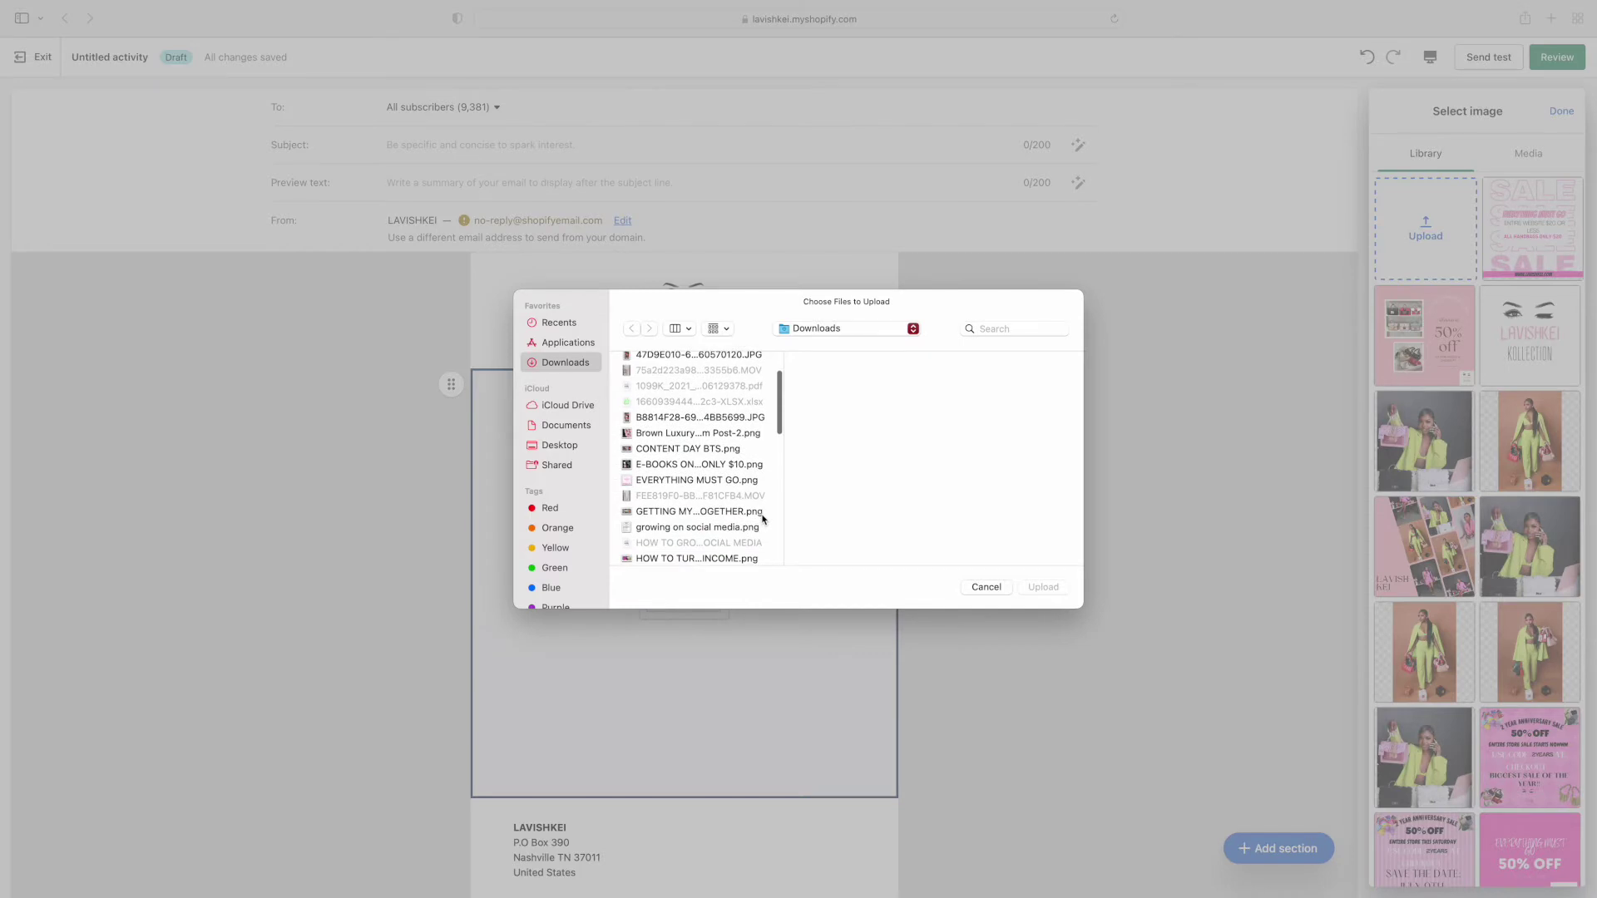
pyautogui.click(723, 468)
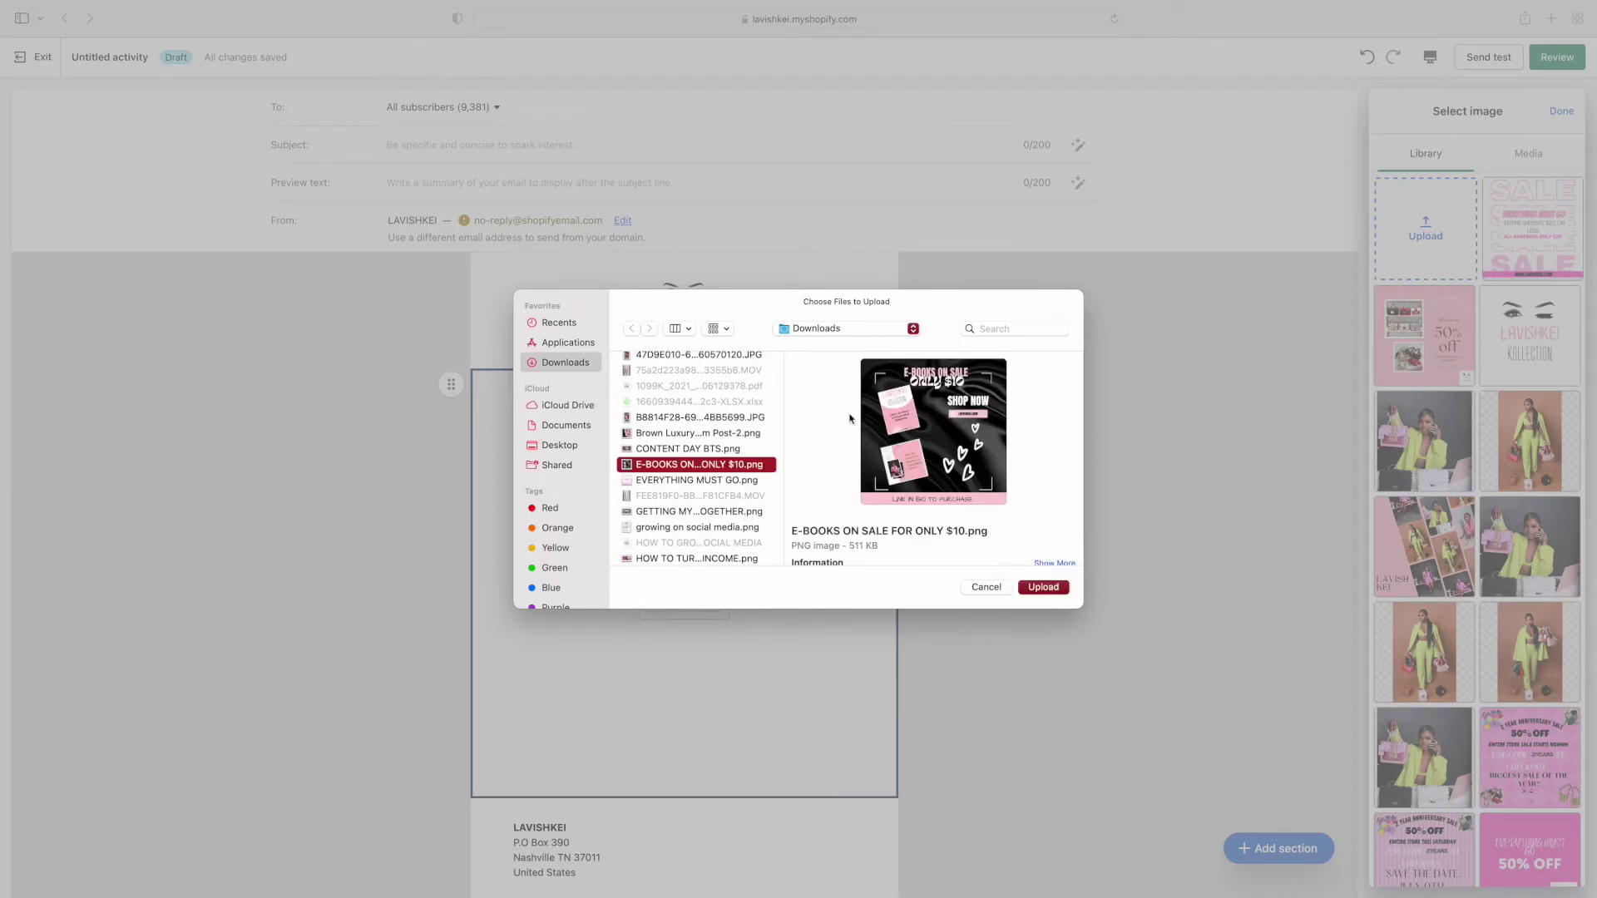
pyautogui.click(1043, 587)
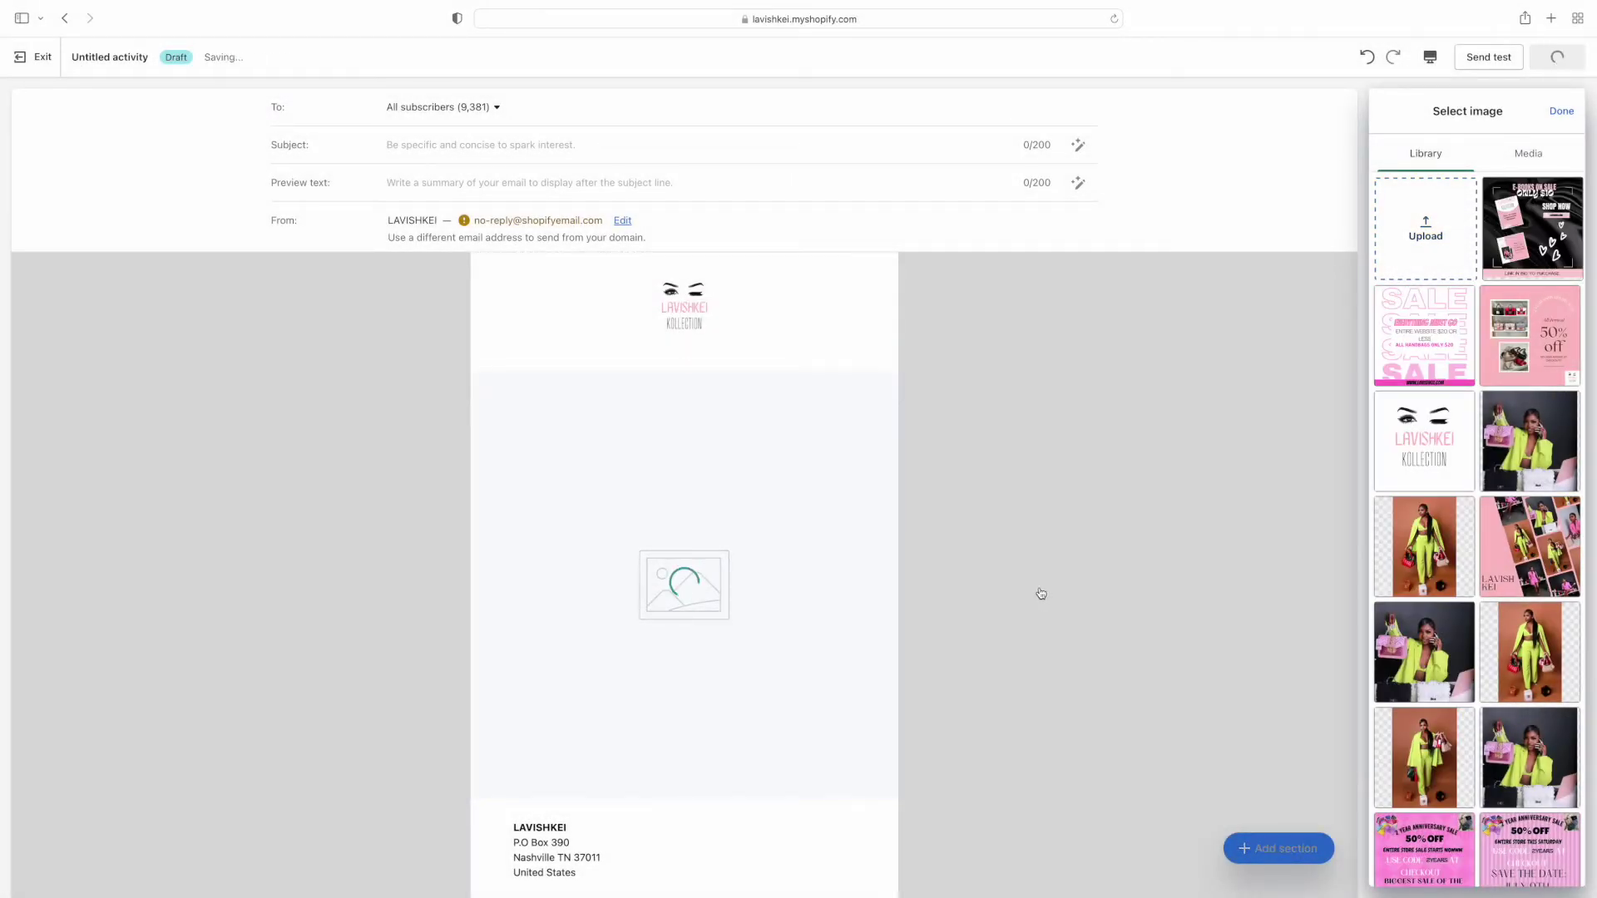
pyautogui.scroll(-2, 1040, 592)
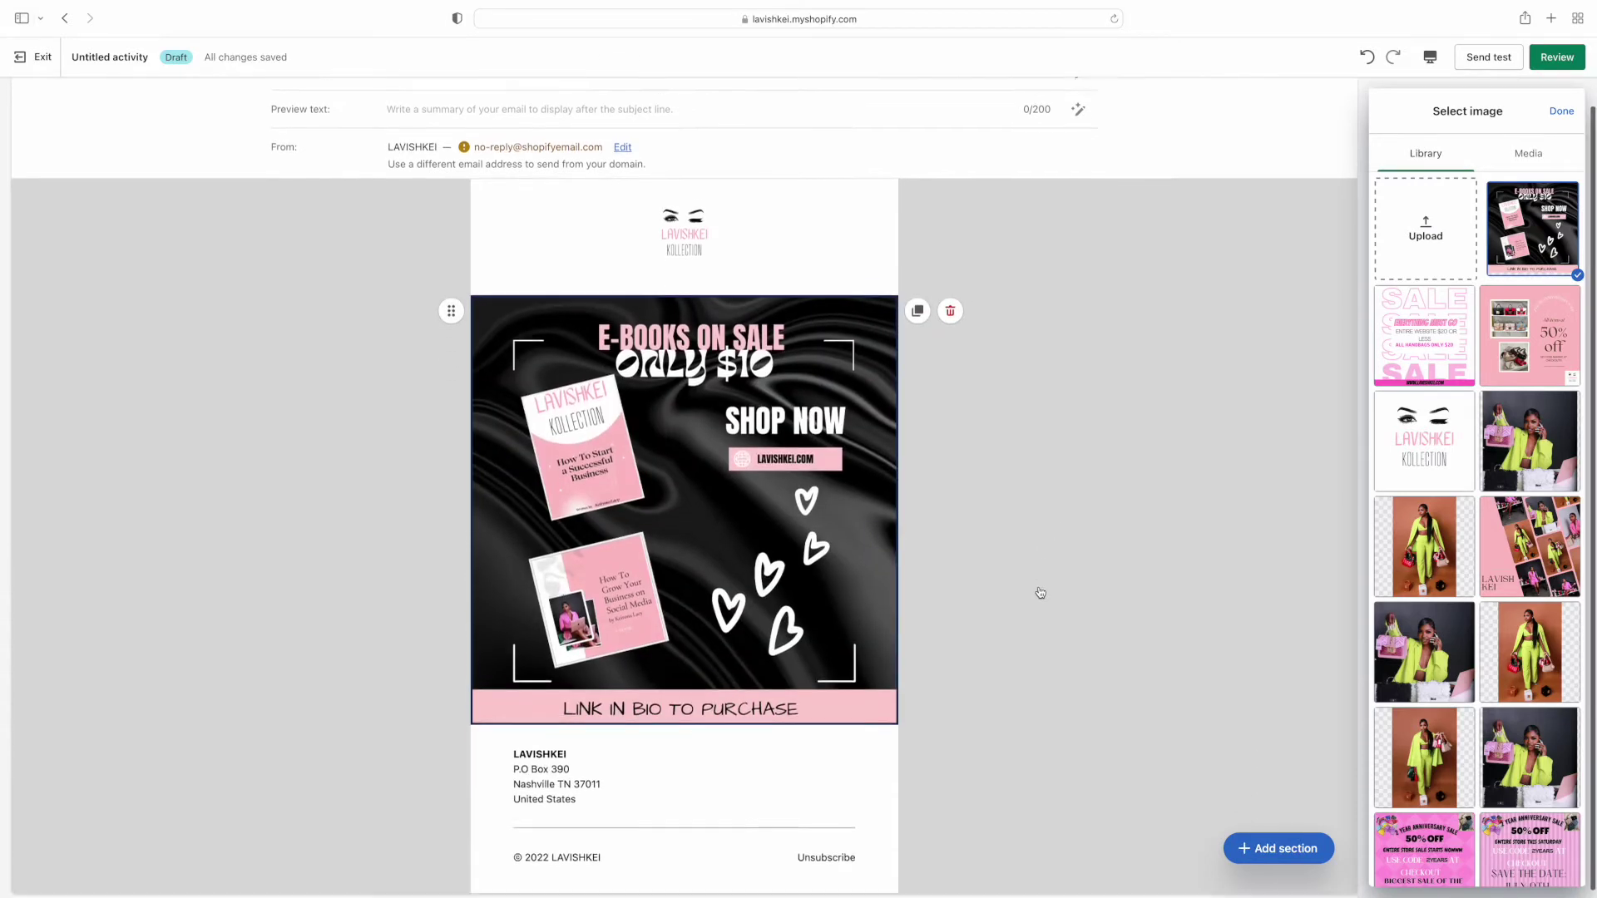
pyautogui.click(1065, 587)
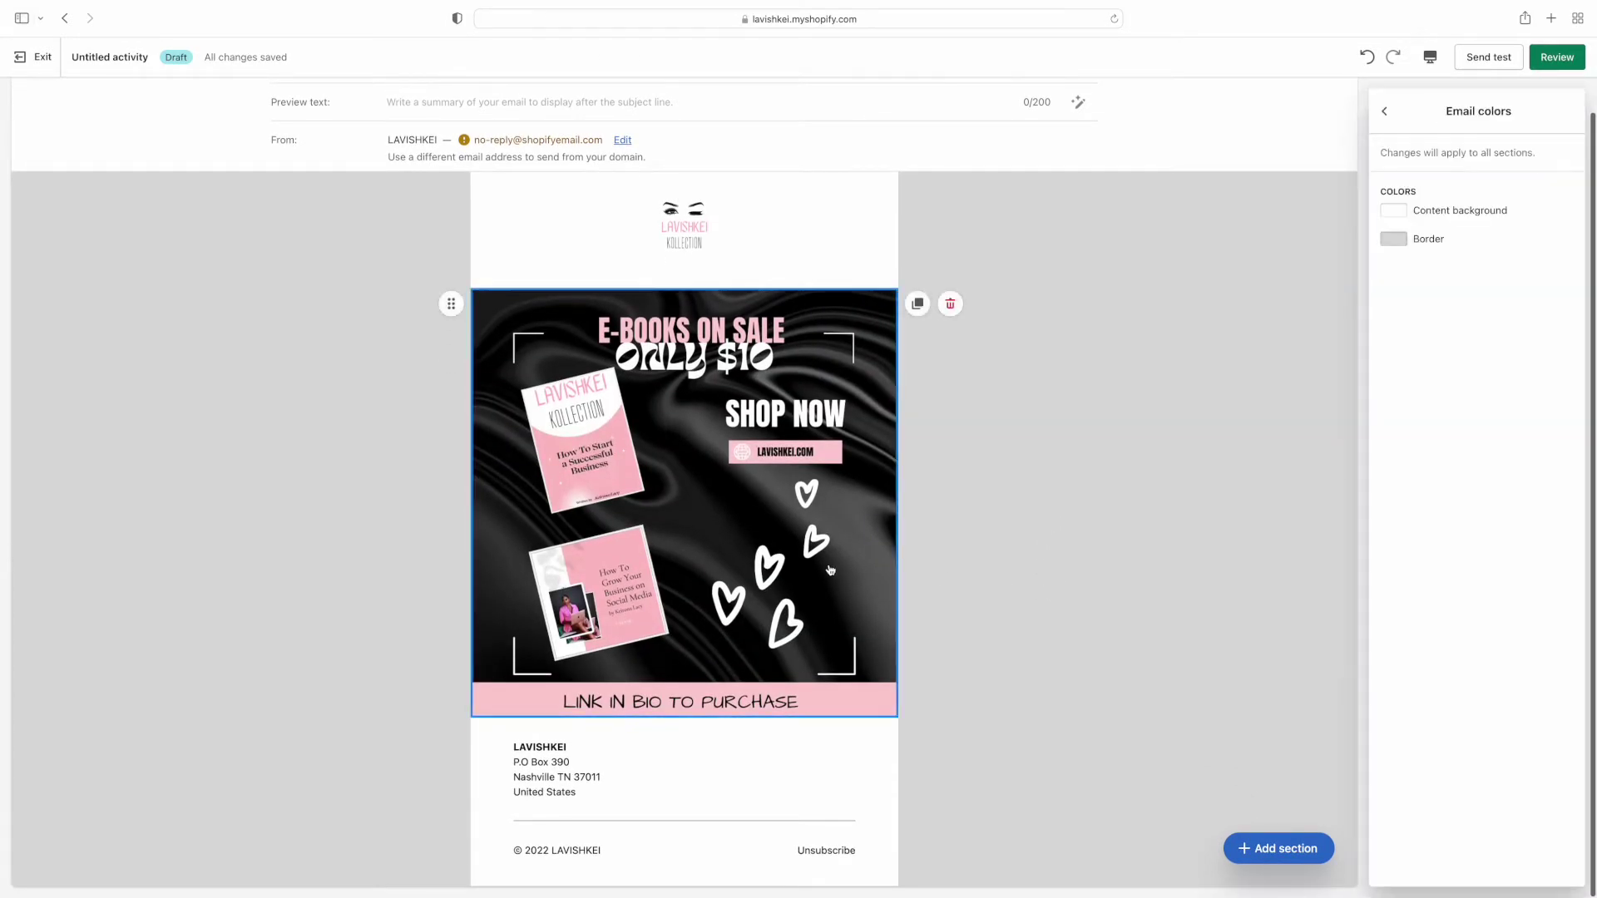
# Type the subject 'ONLY $10!! E-BOOKS ON SALE RIGHT NOW!!', correcting typos along the way.
pyautogui.scroll(2, 632, 350)
pyautogui.click(442, 145)
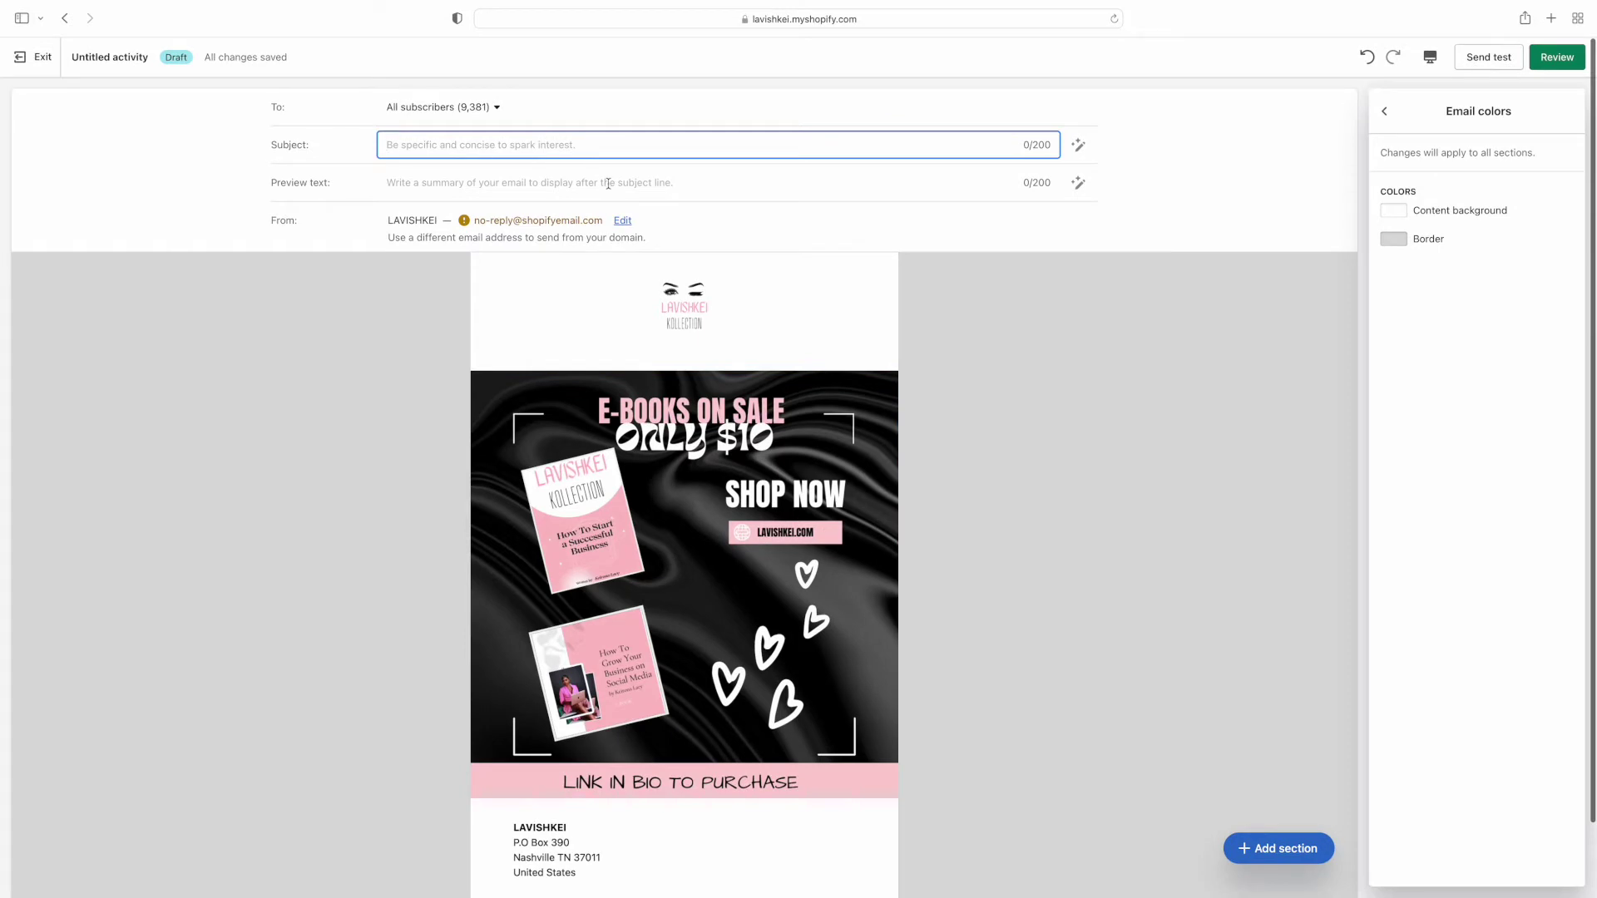
pyautogui.write('W')
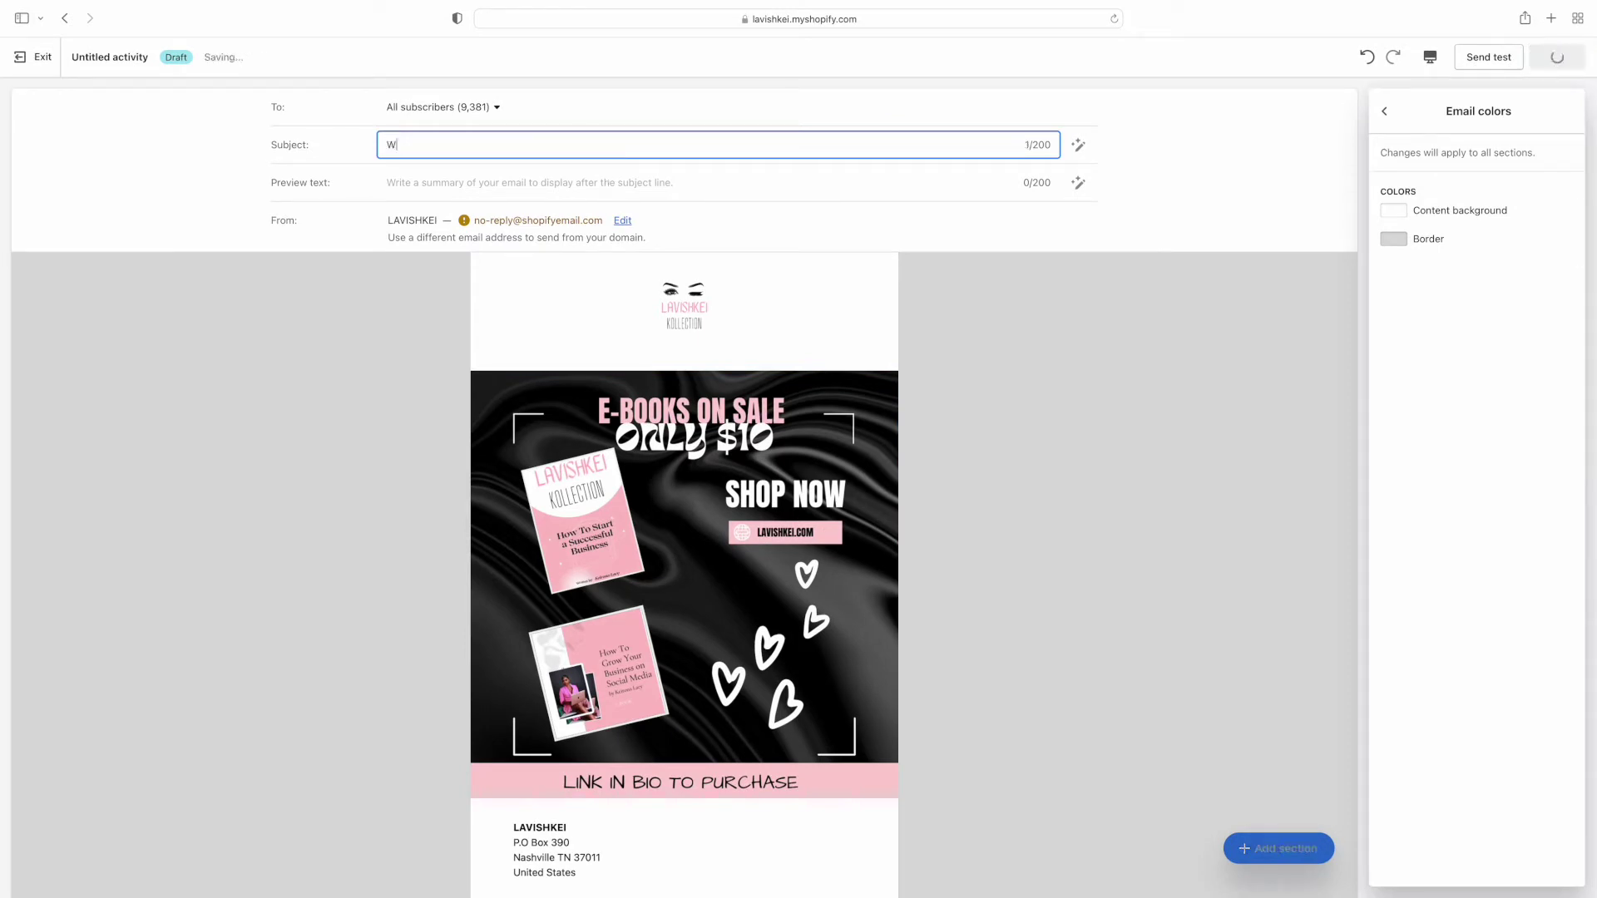
pyautogui.press('BackSpace')
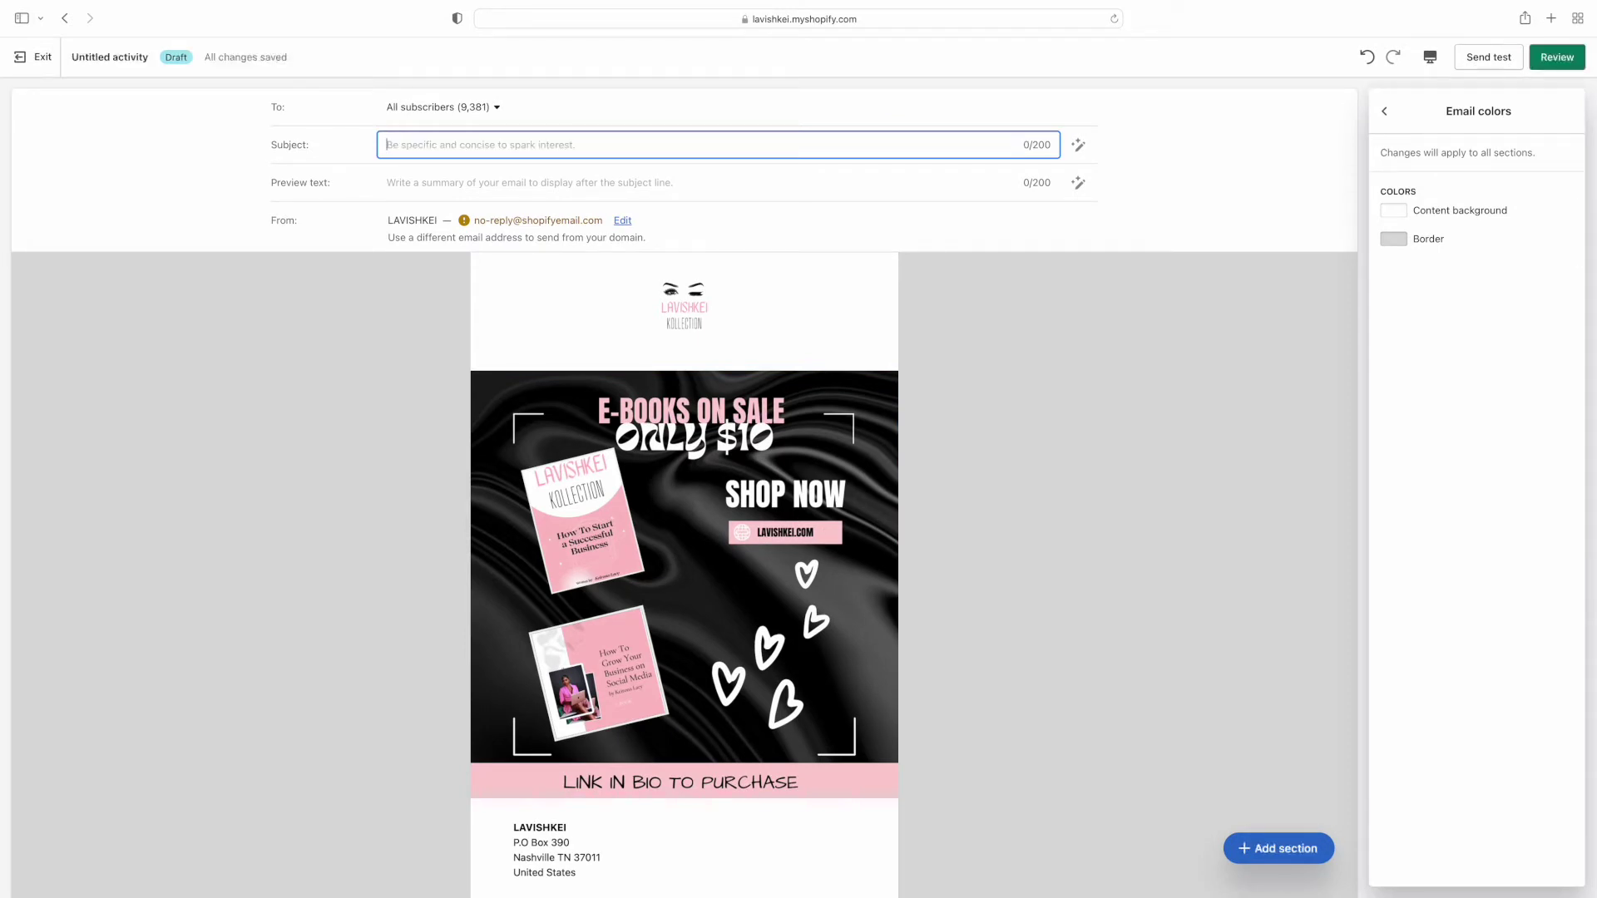
pyautogui.write('ONLY ')
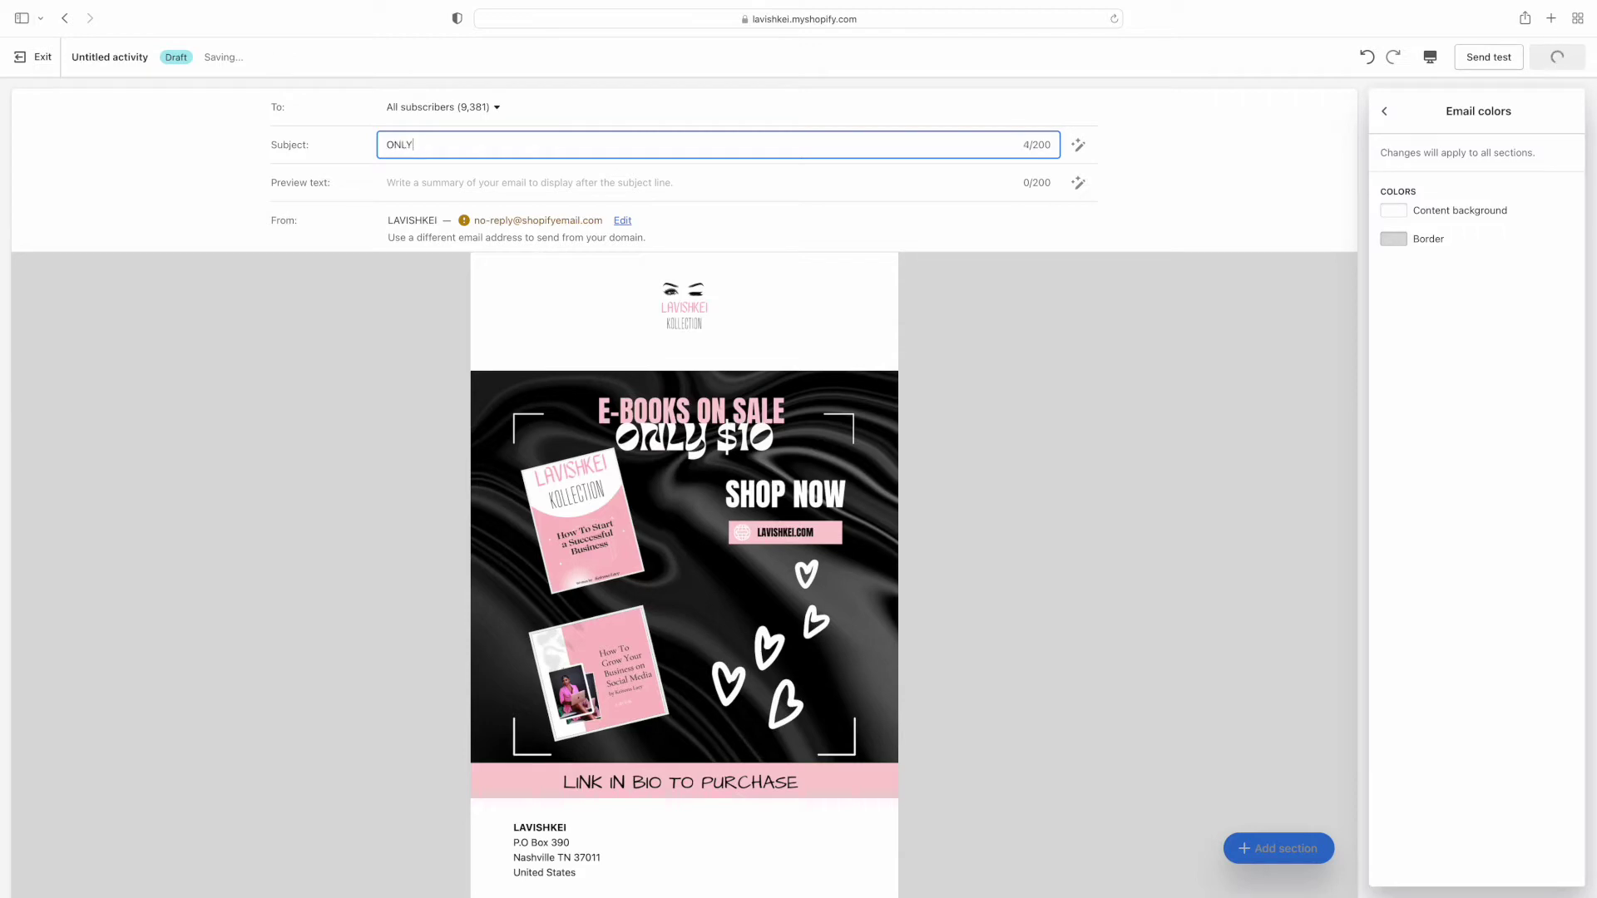
pyautogui.write('$10')
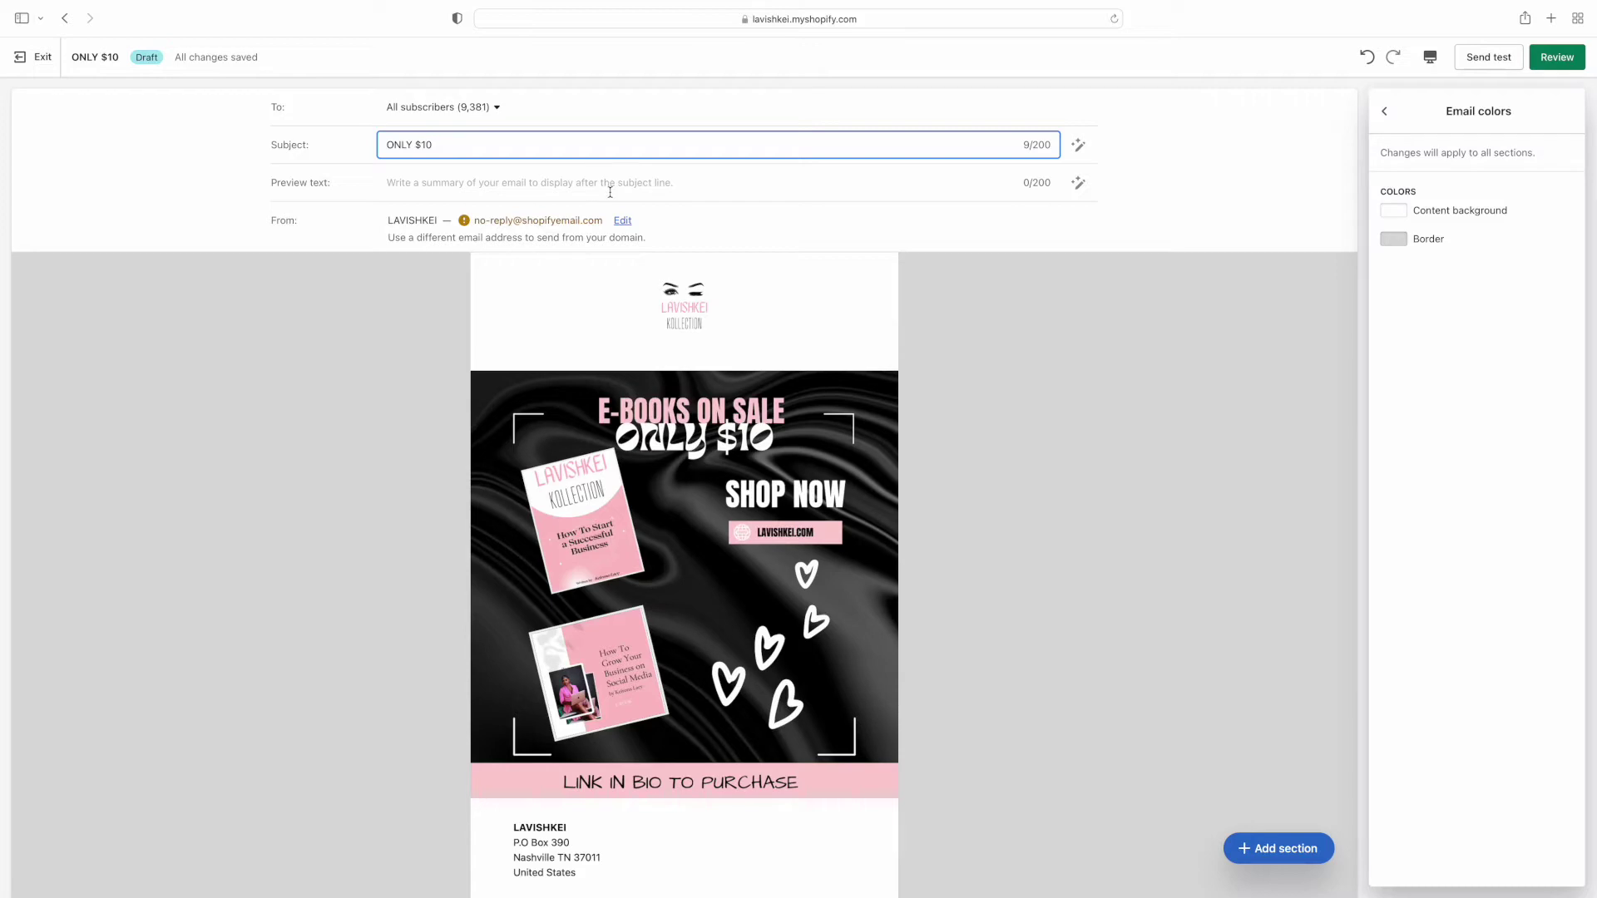
pyautogui.press('BackSpace')
pyautogui.press('BackSpace')
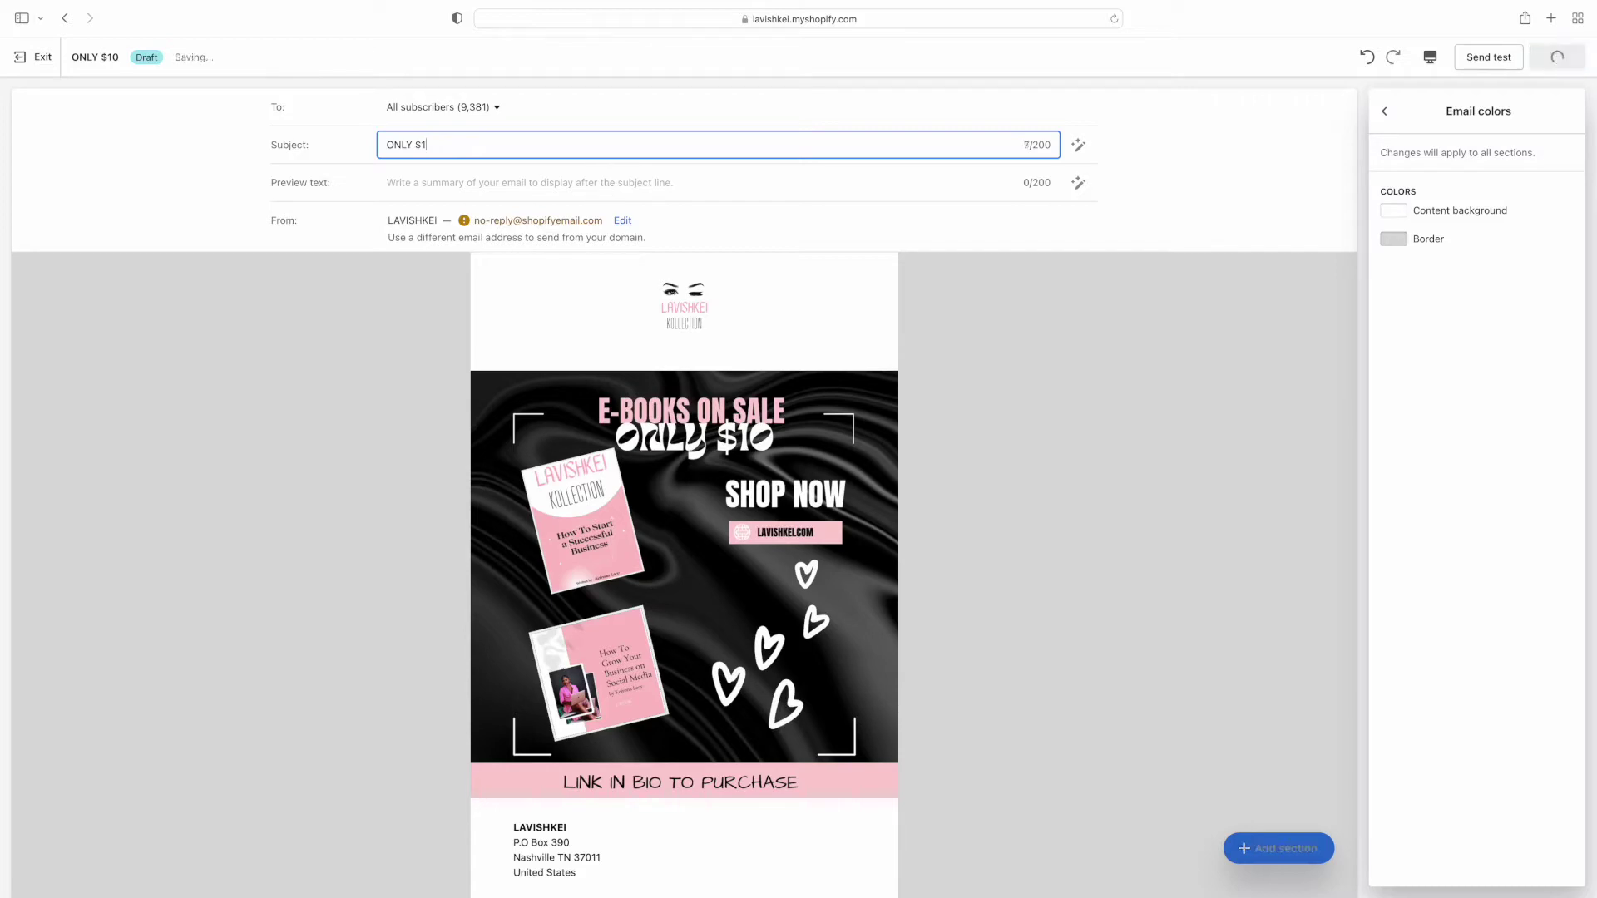
pyautogui.write('!')
pyautogui.press('BackSpace')
pyautogui.write('0!! ')
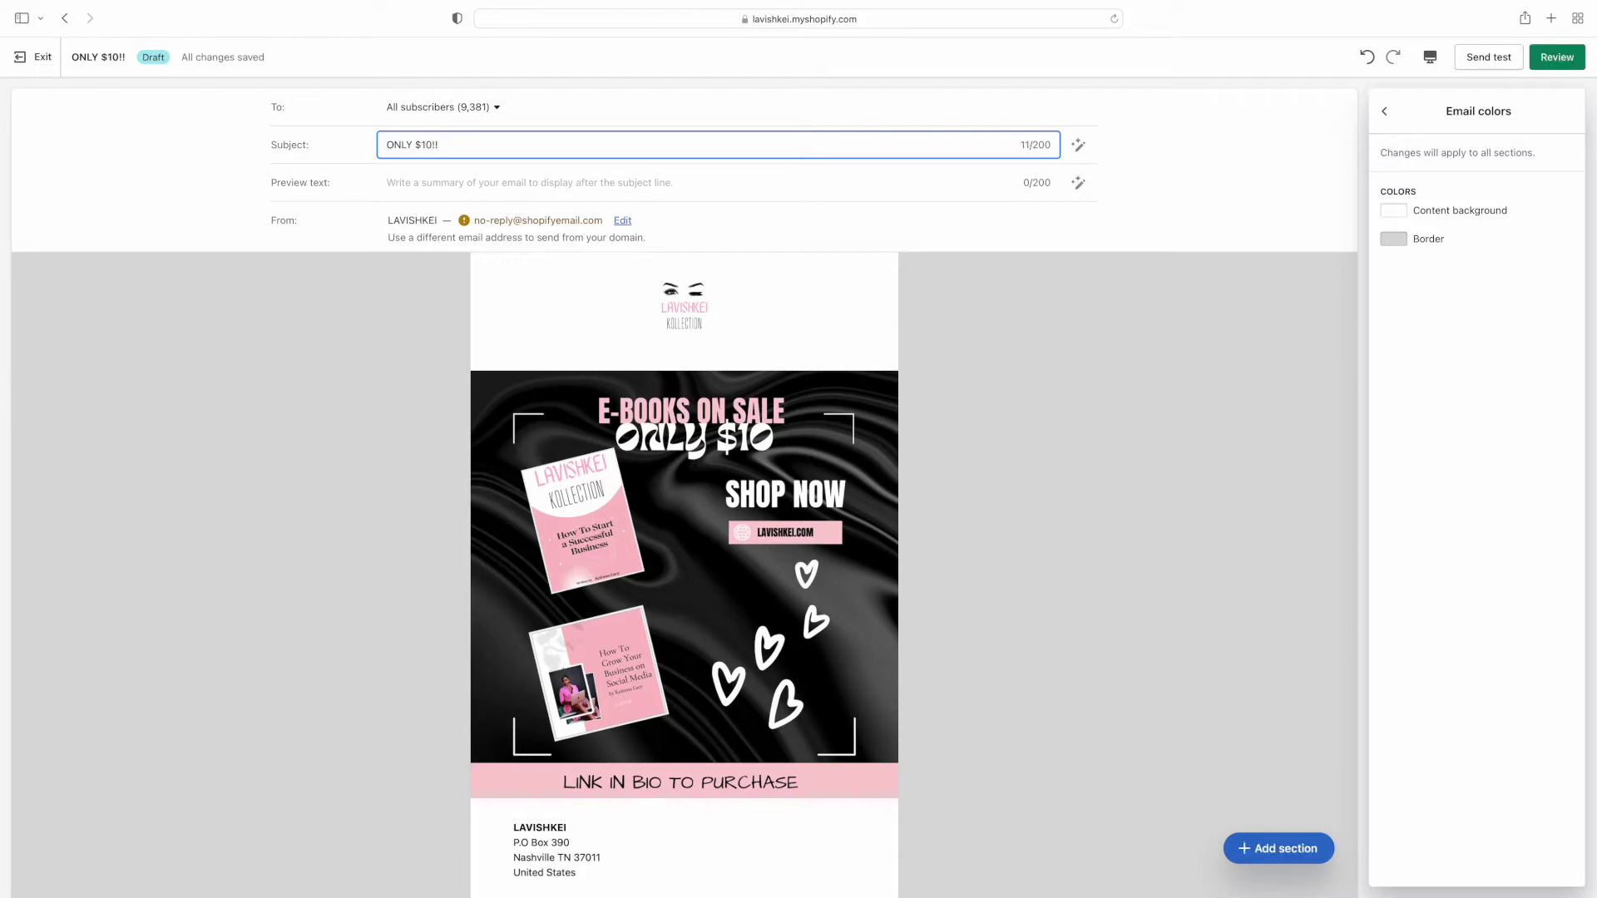
pyautogui.write('E0BOOKS')
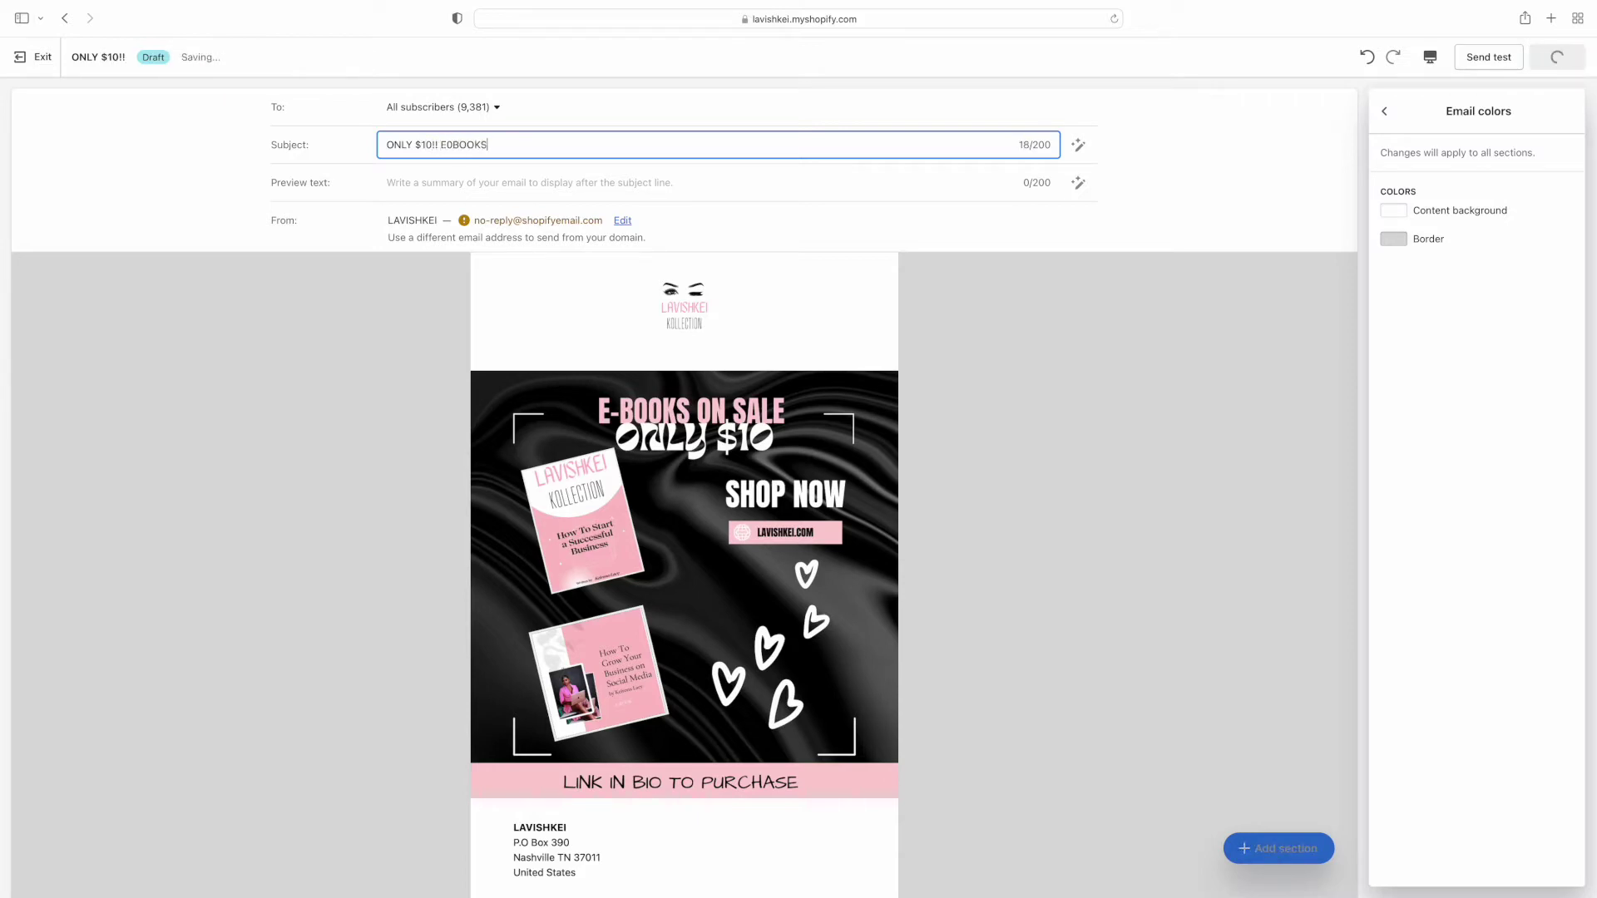
pyautogui.press('BackSpace')
pyautogui.press('BackSpace')
pyautogui.press('BackSpace')
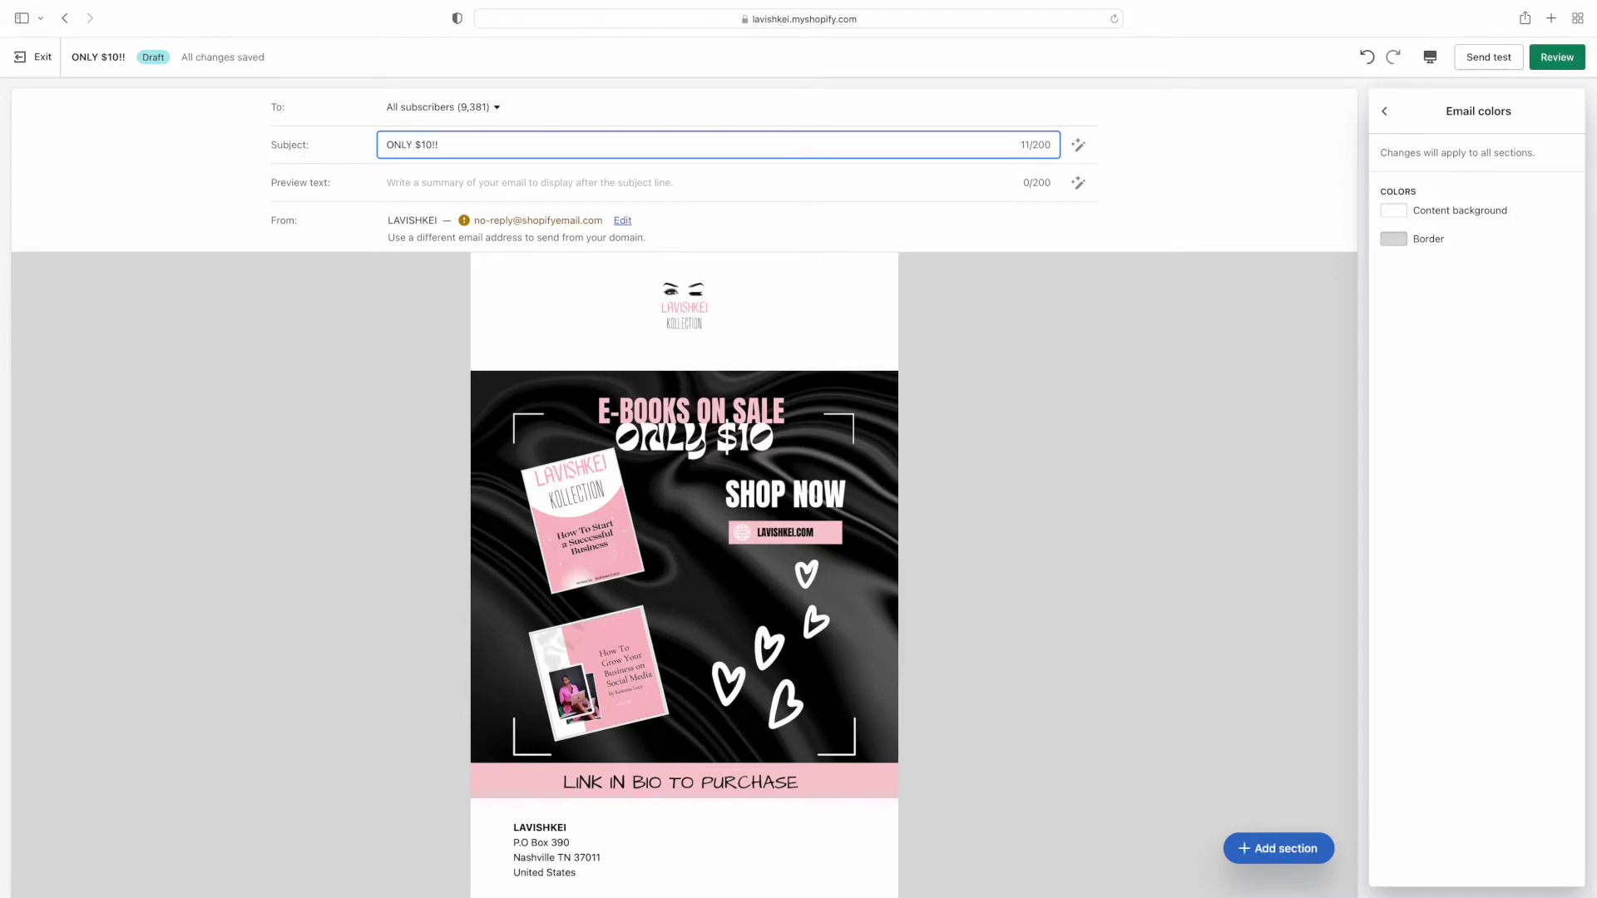
pyautogui.write('E-BOO')
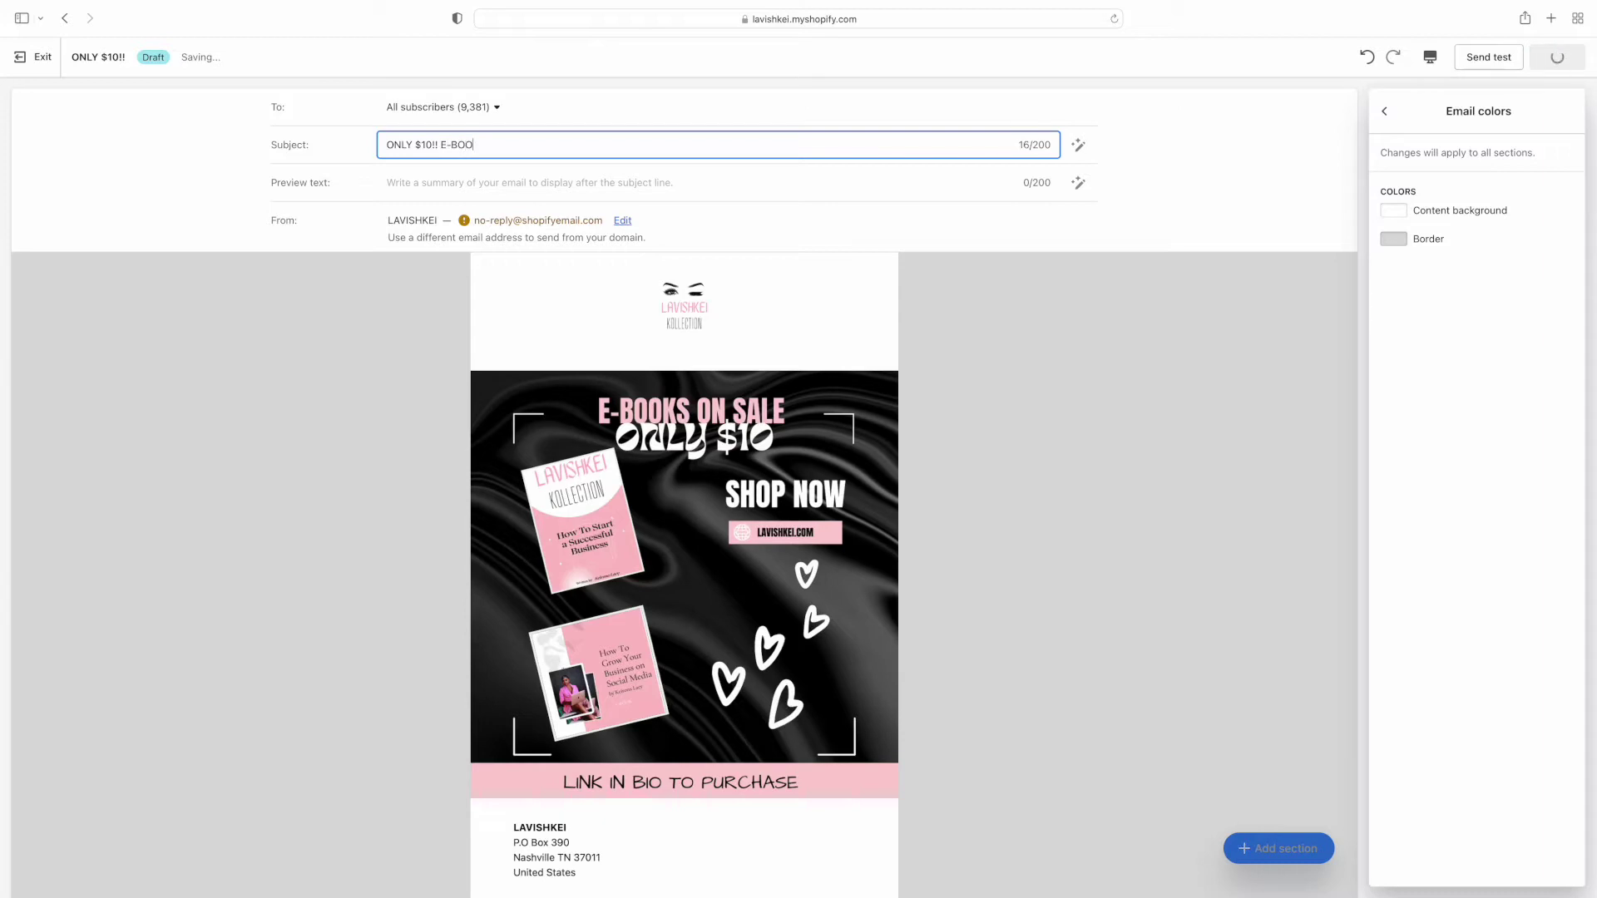
pyautogui.write('KS ON SALE RIGHT')
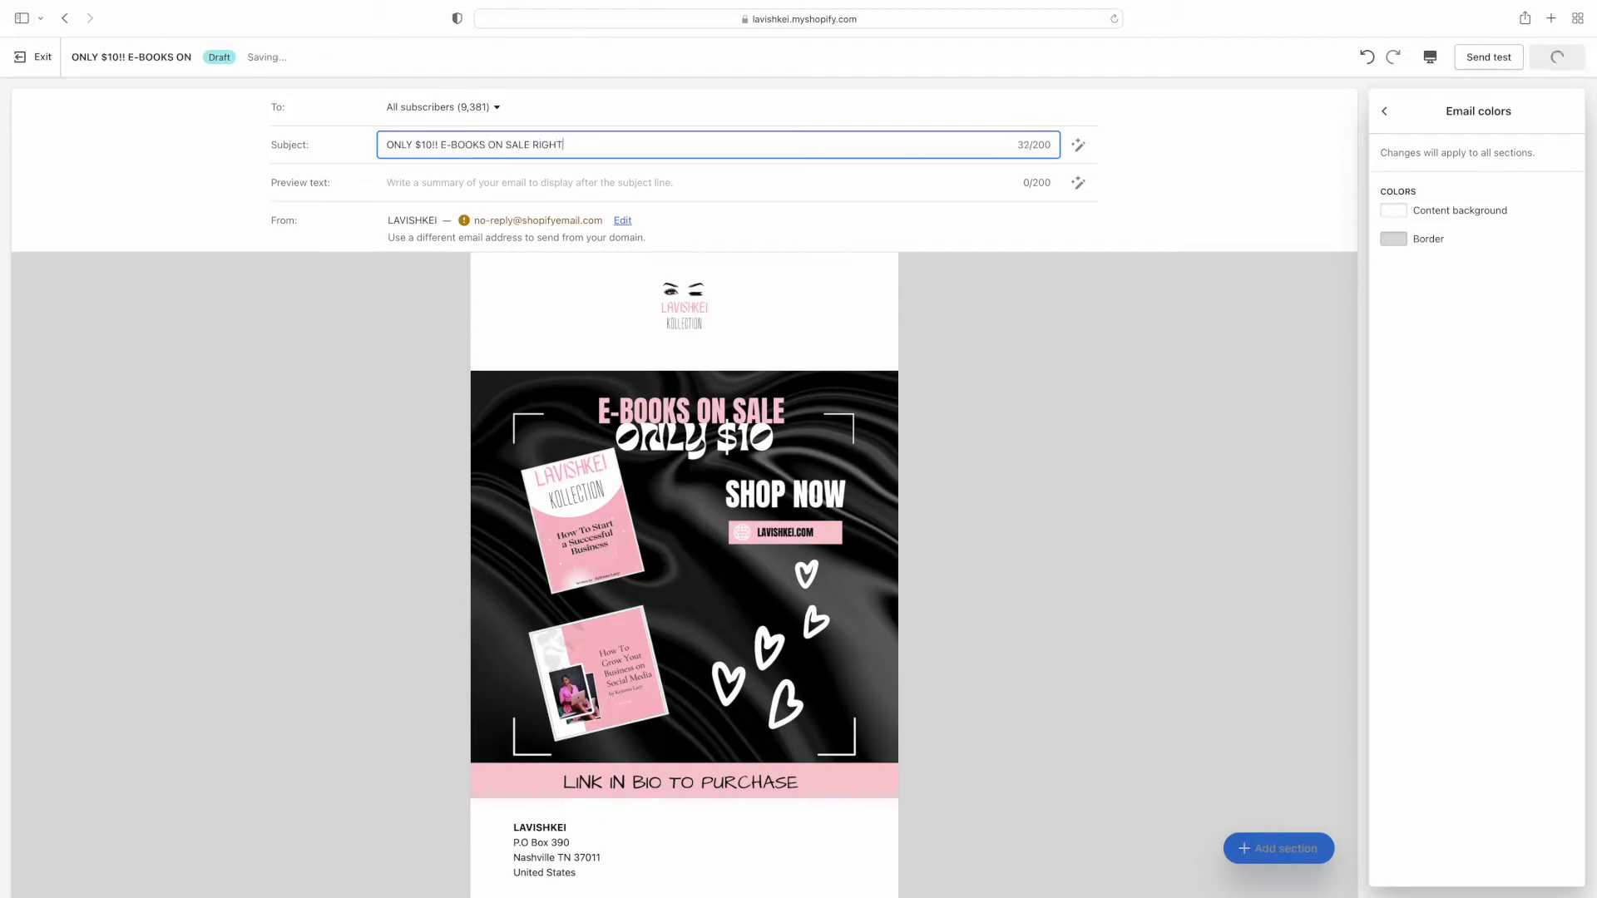
pyautogui.write(' NOW!!')
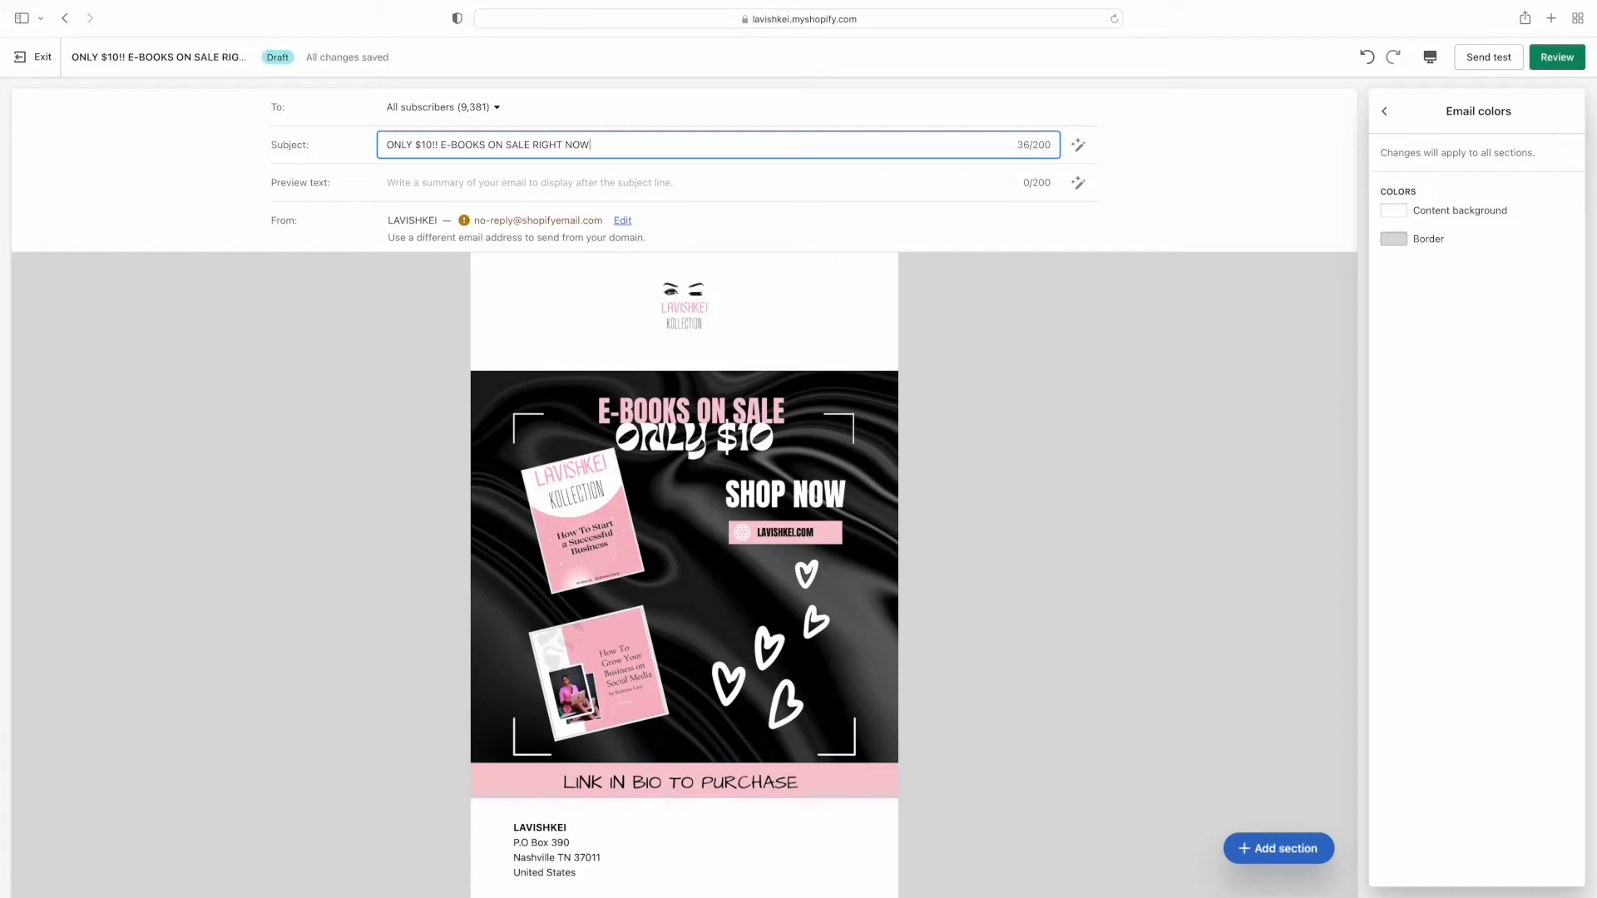
# Enter preview text about starting and growing a small business on social media, ending 'I GOT YOU SIS! For only $10'.
pyautogui.click(450, 183)
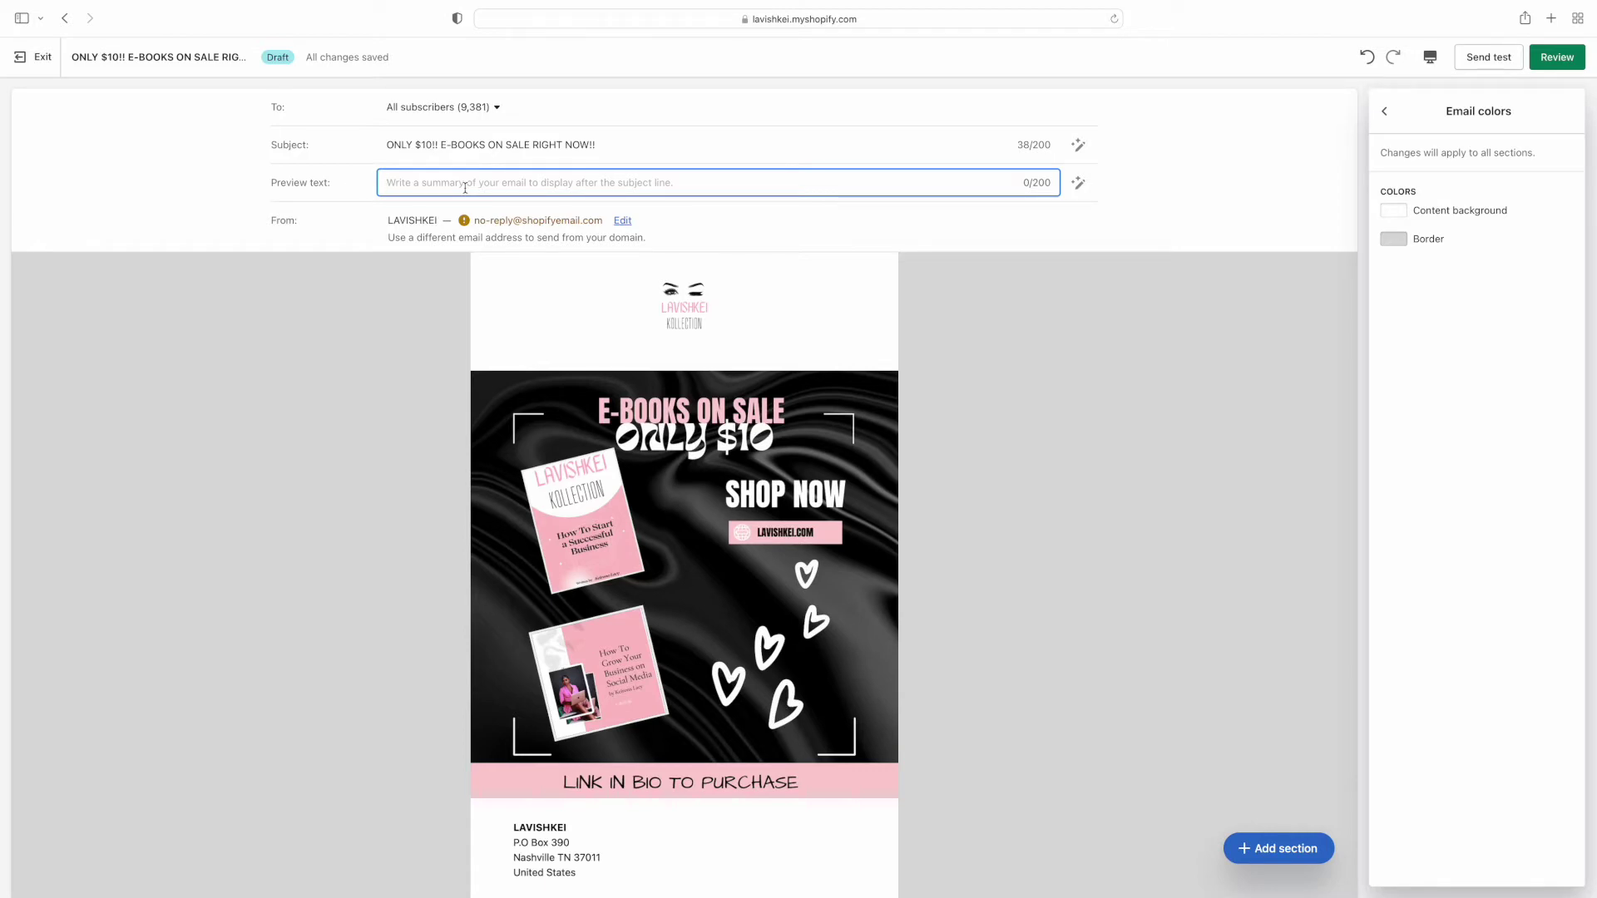
pyautogui.write('Want to know')
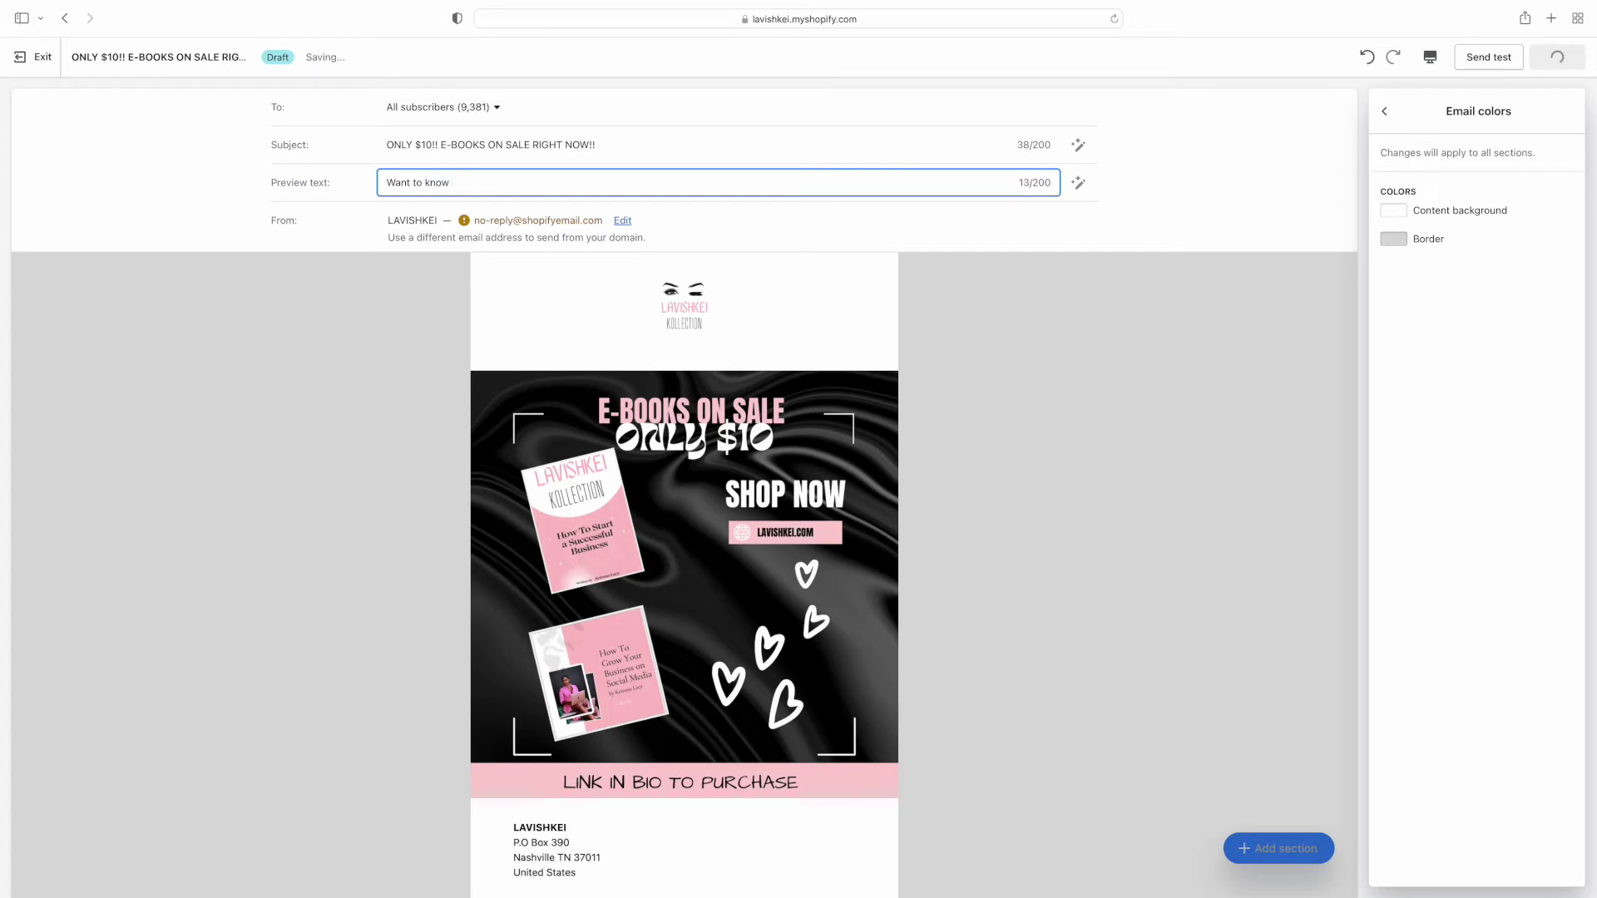
pyautogui.write(' how to start a small business? Want to learn how to')
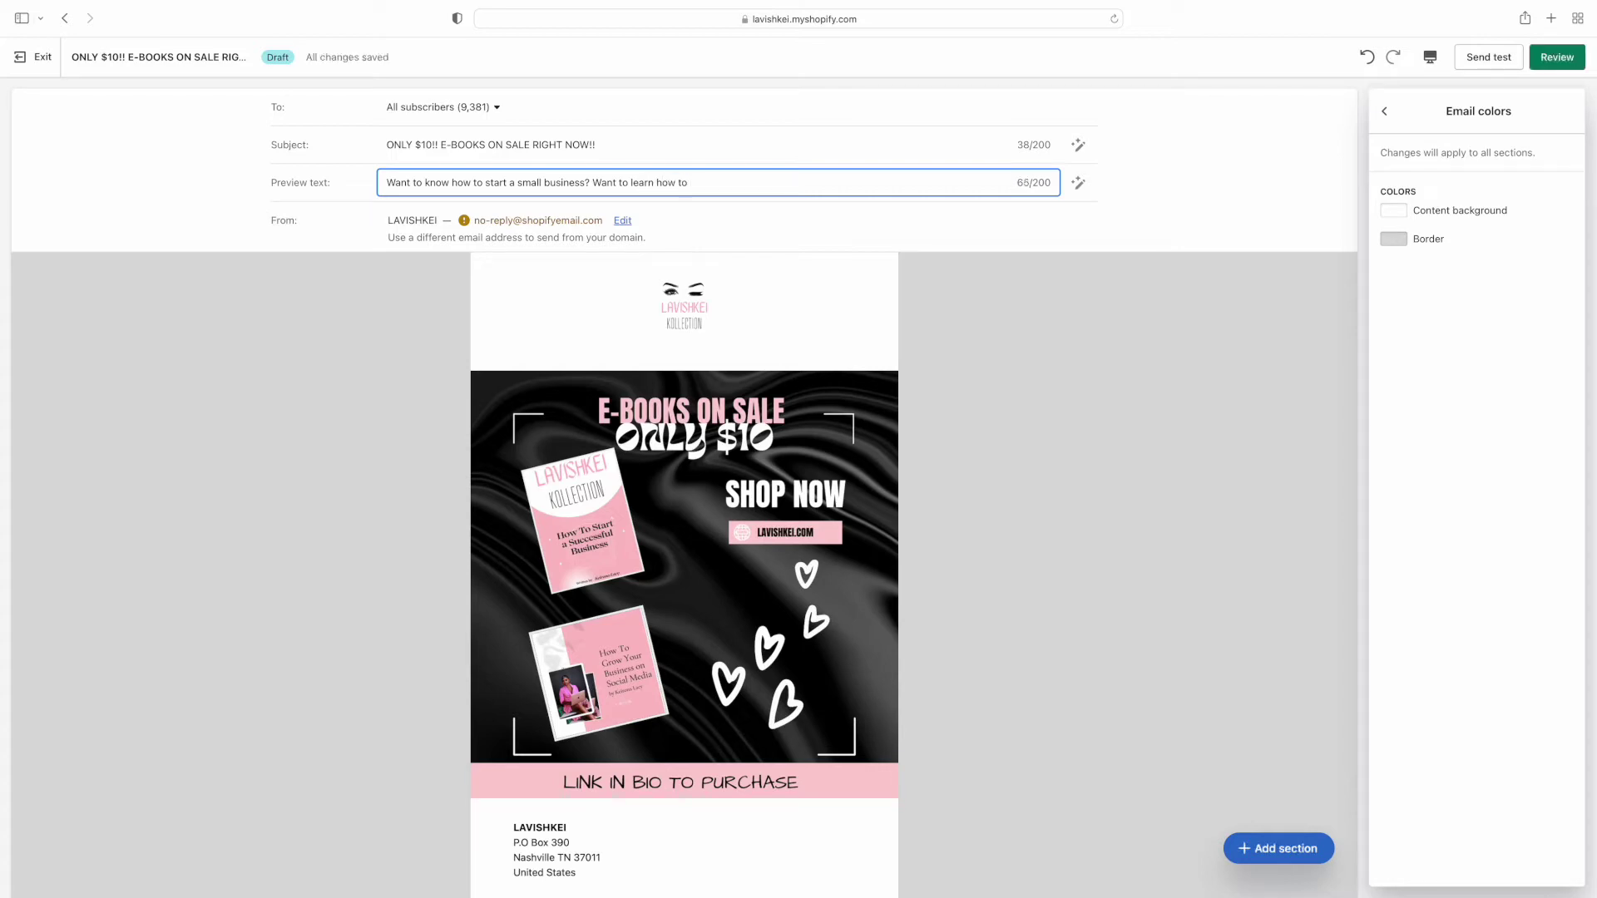
pyautogui.write('grow your business o')
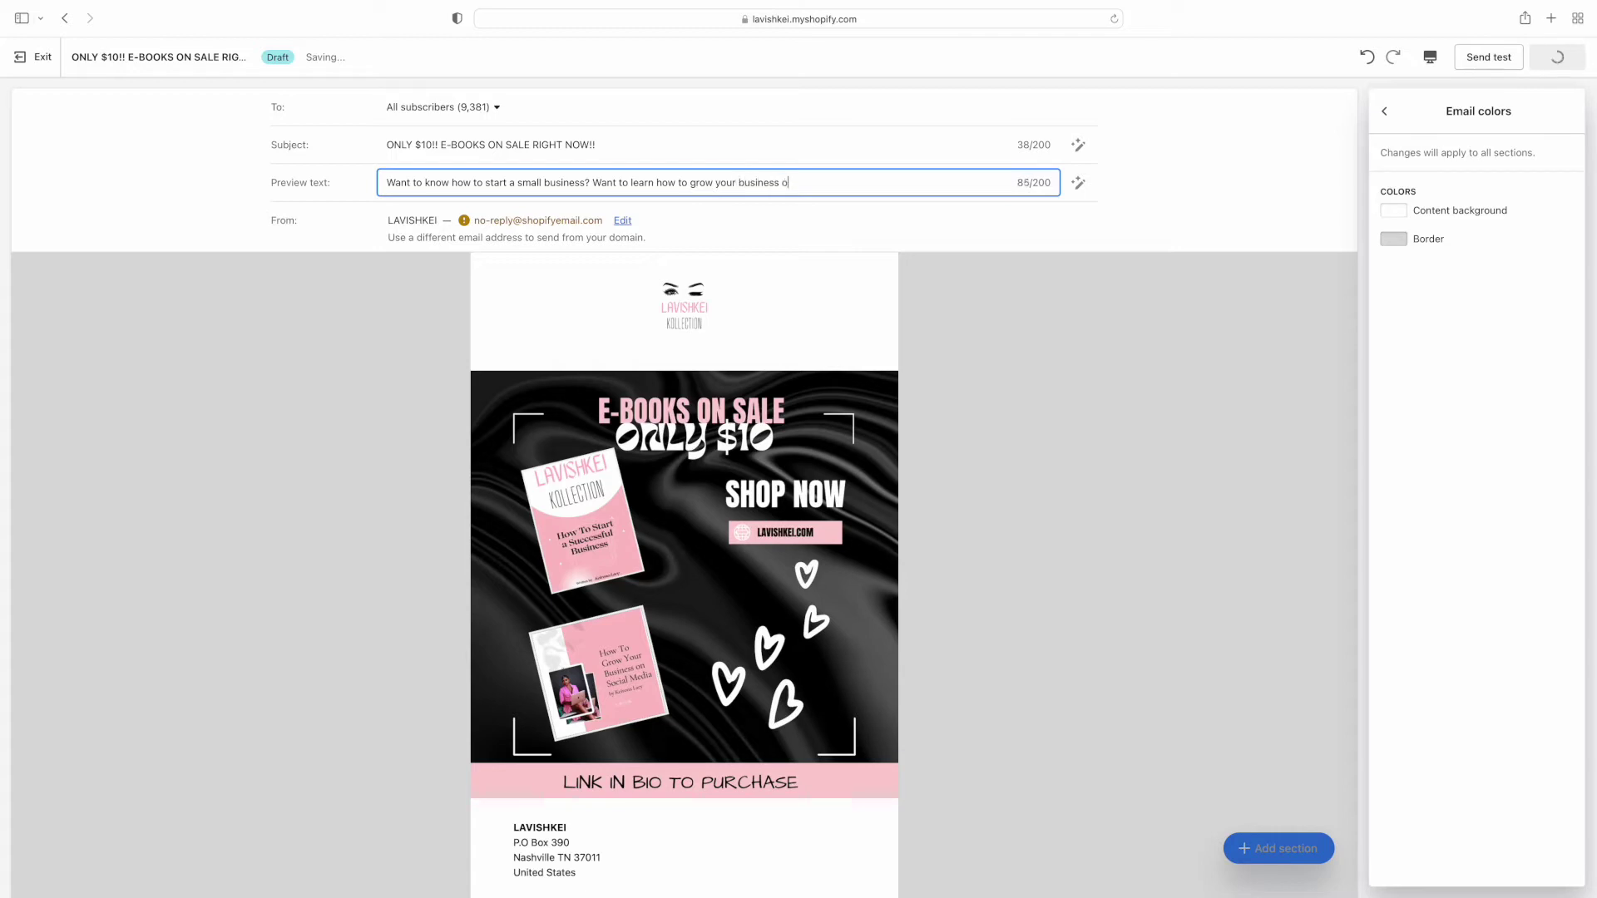
pyautogui.write('media? I GOT YOU SIS! ')
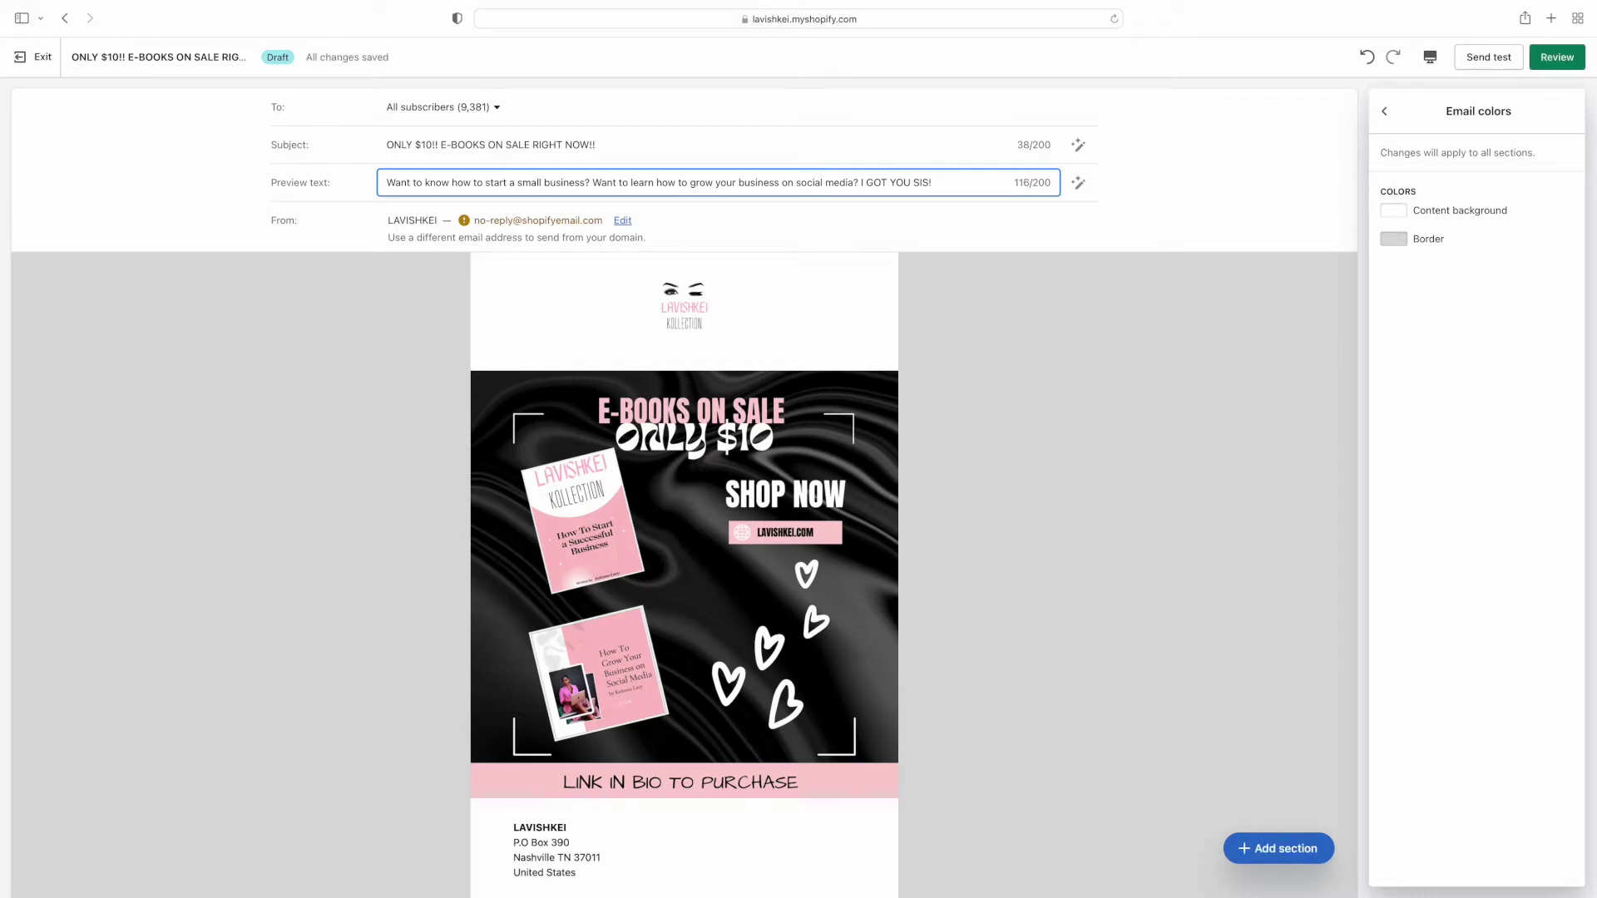
pyautogui.write('For only $10')
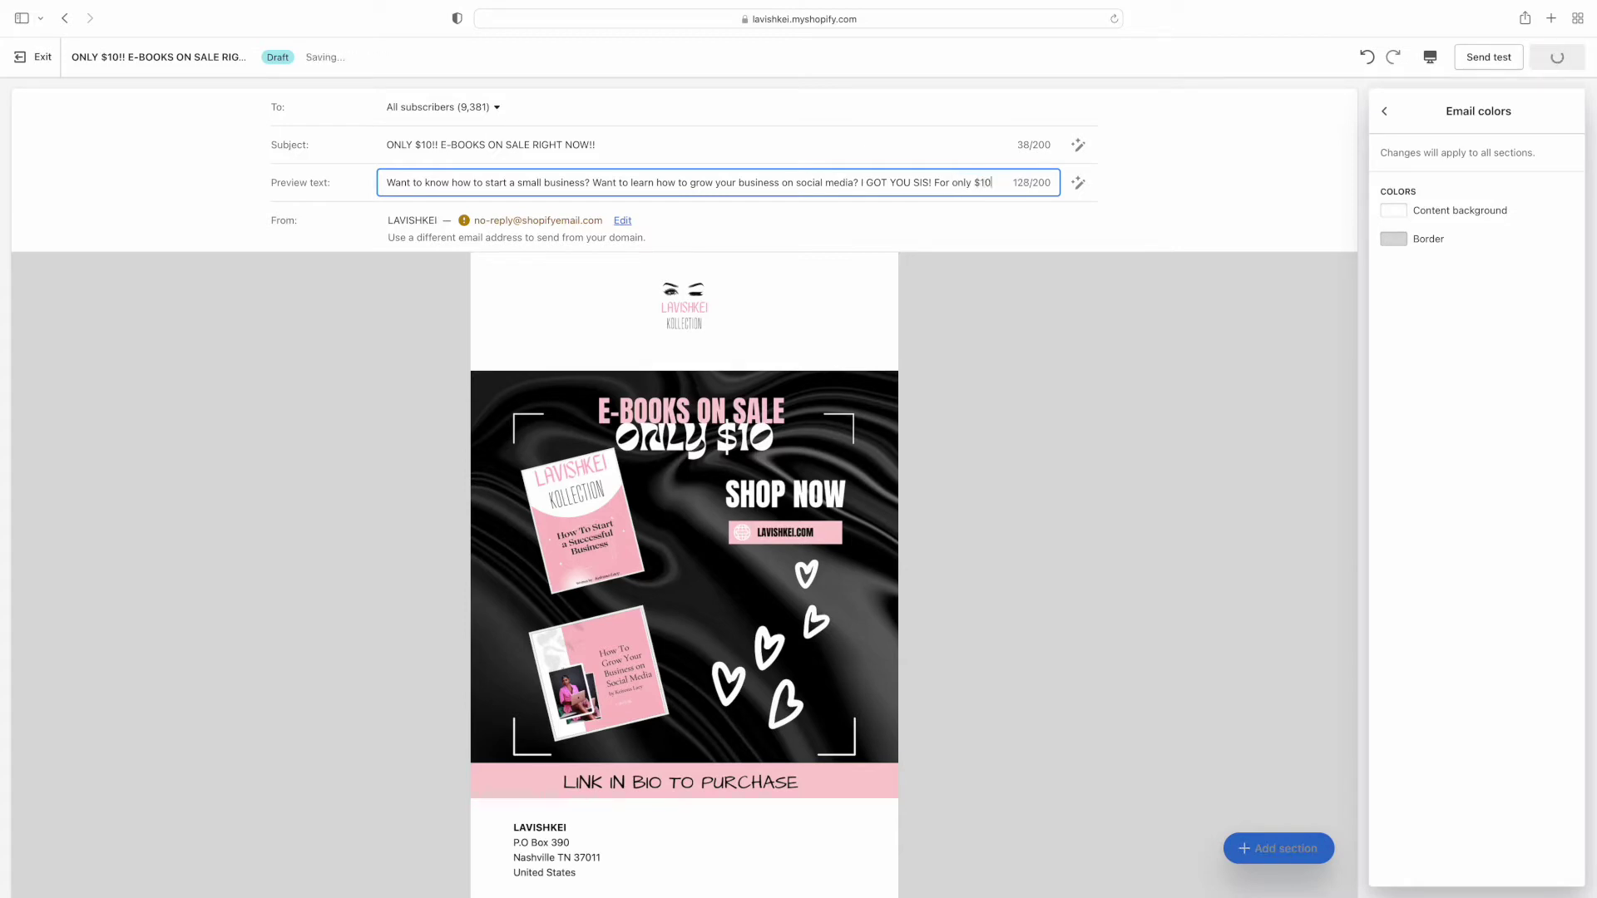
pyautogui.scroll(-2, 931, 635)
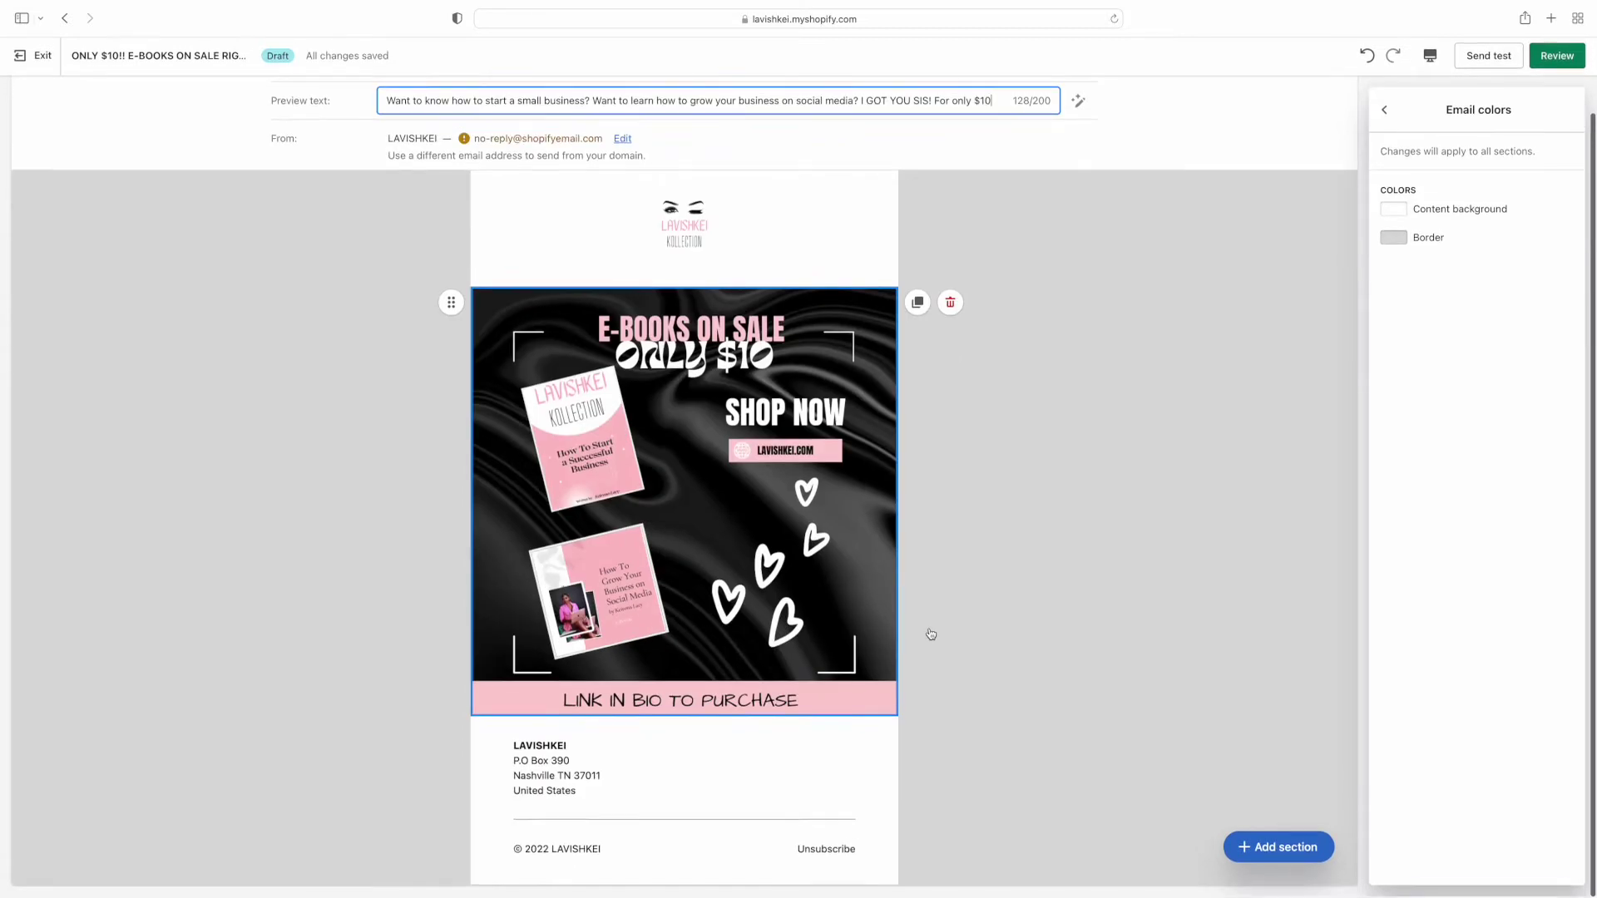
# Address the email to the Email subscribers segment.
pyautogui.click(929, 635)
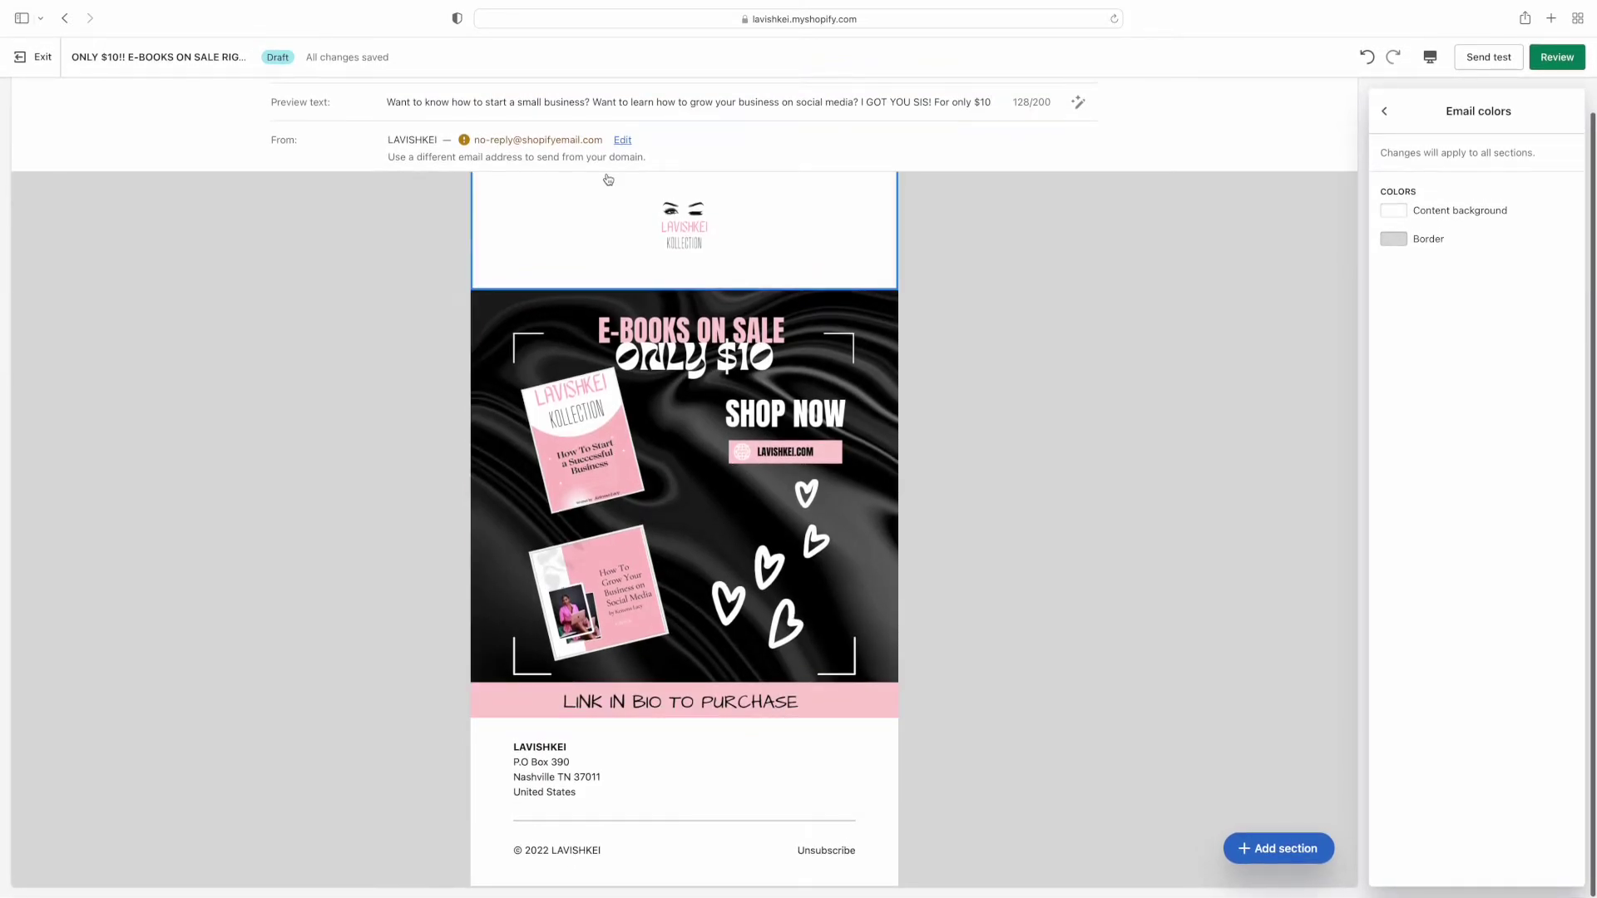
pyautogui.scroll(2, 848, 622)
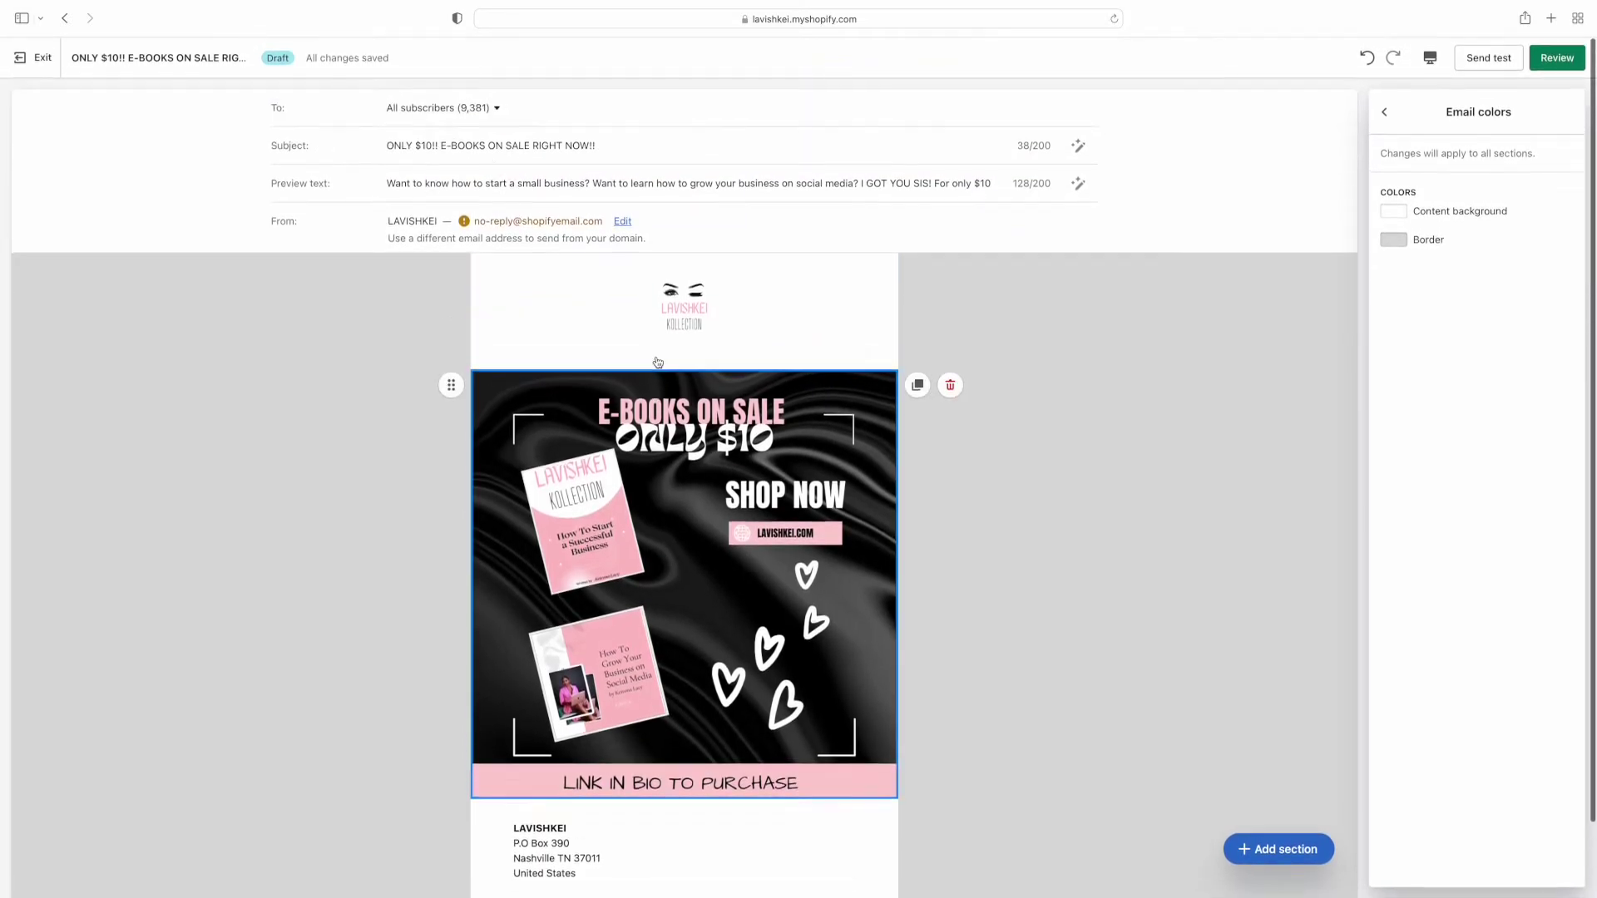
pyautogui.click(457, 109)
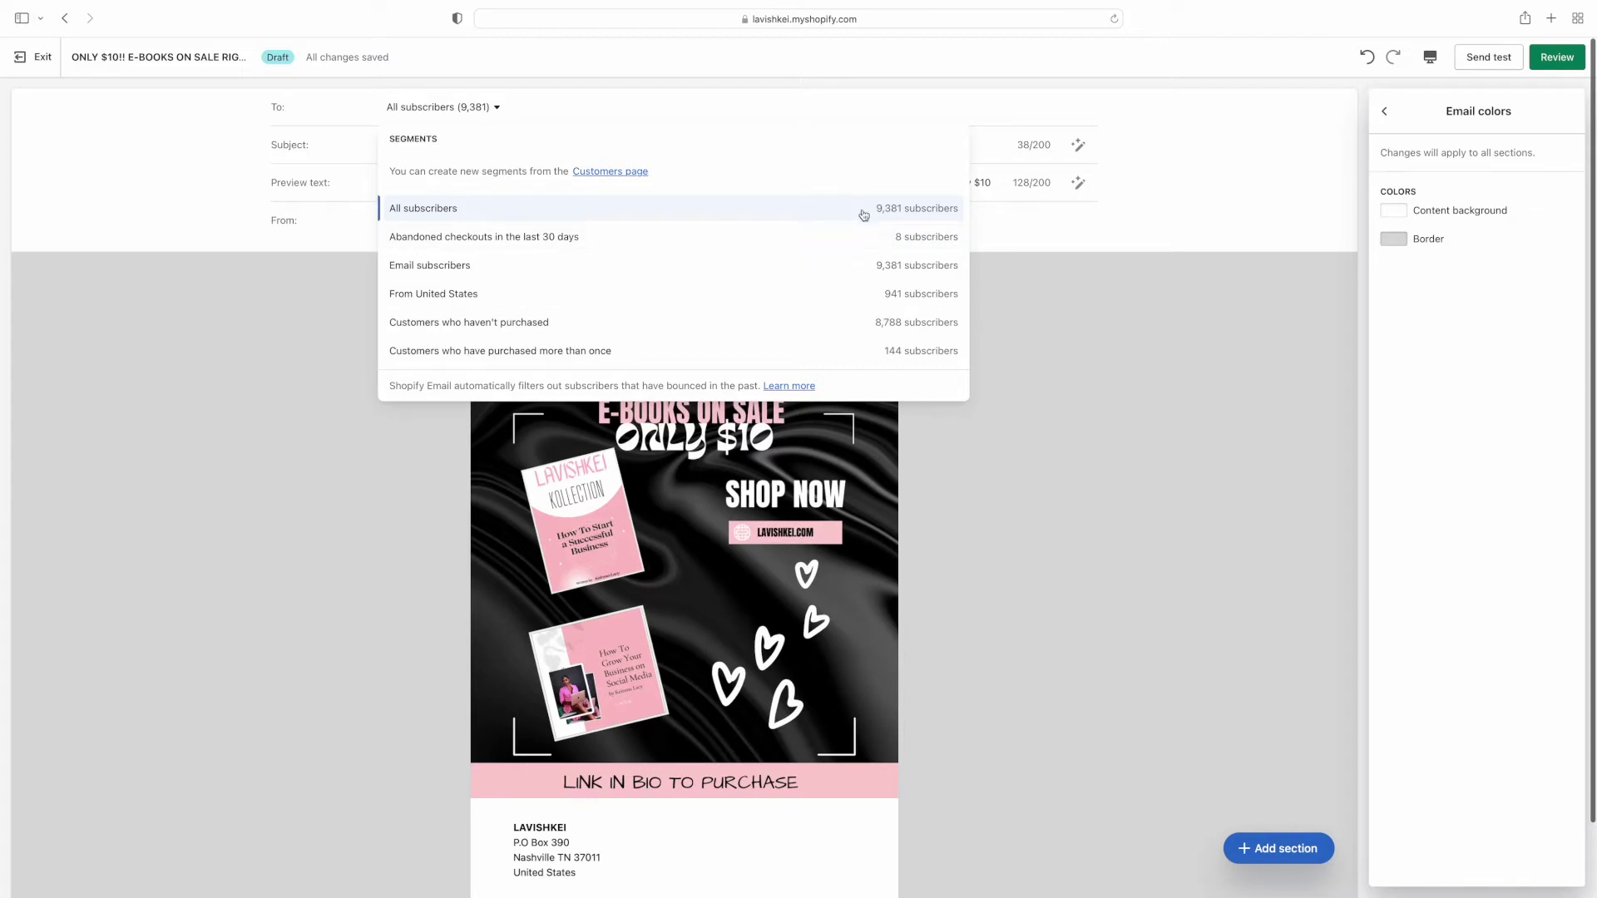
pyautogui.click(905, 266)
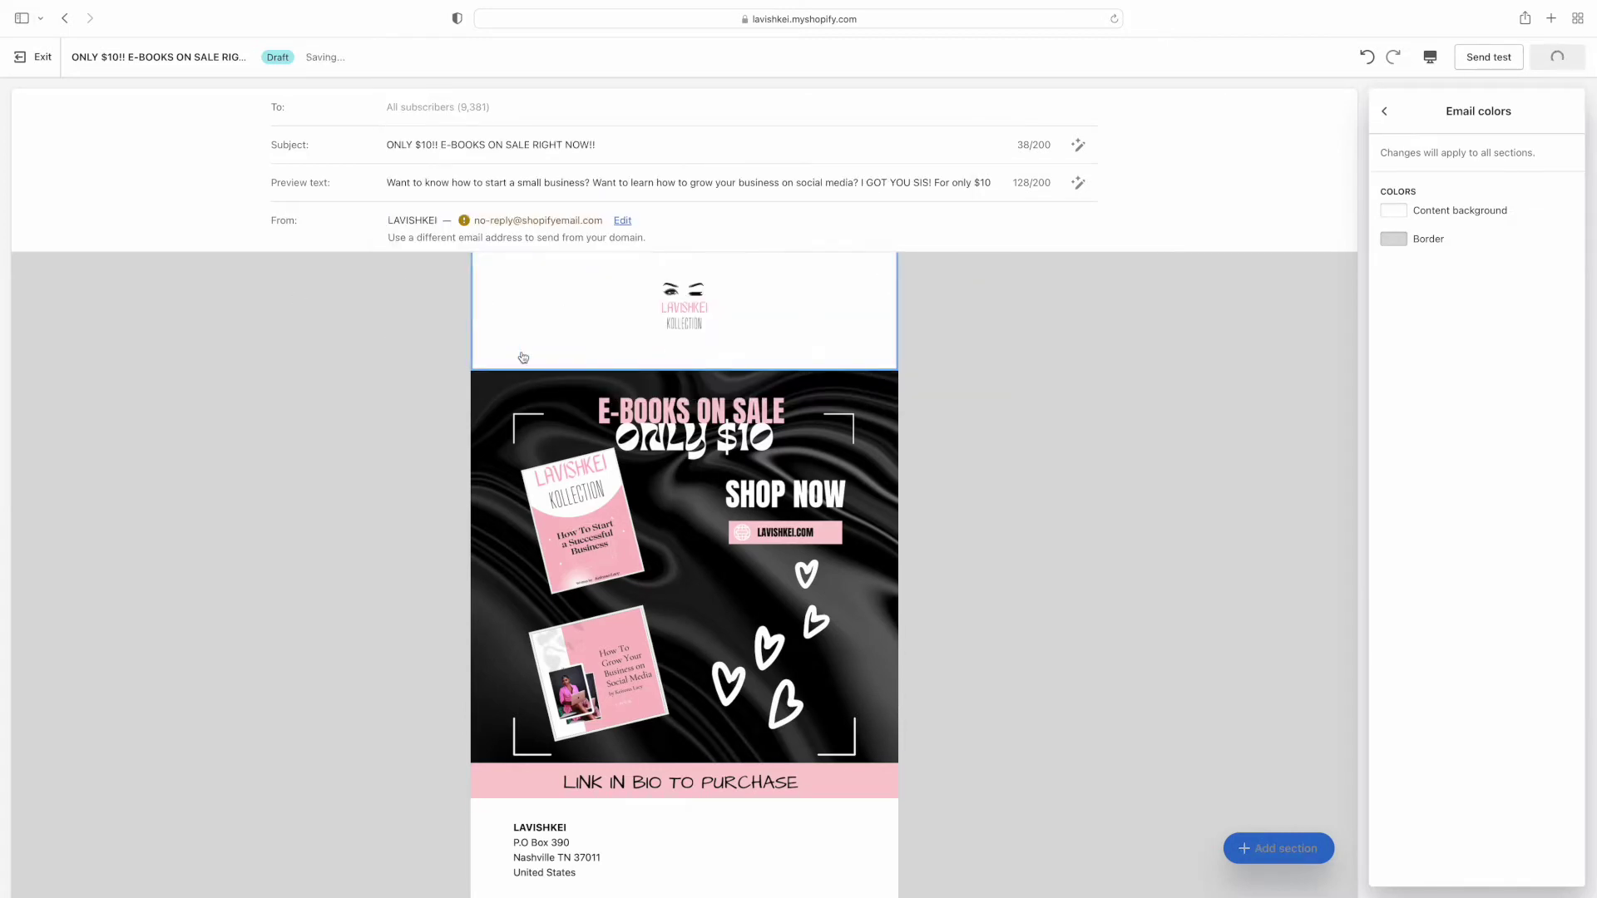
# Switch the header branding to Store name and back, keeping the LAVISHKEI logo.
pyautogui.scroll(-2, 880, 349)
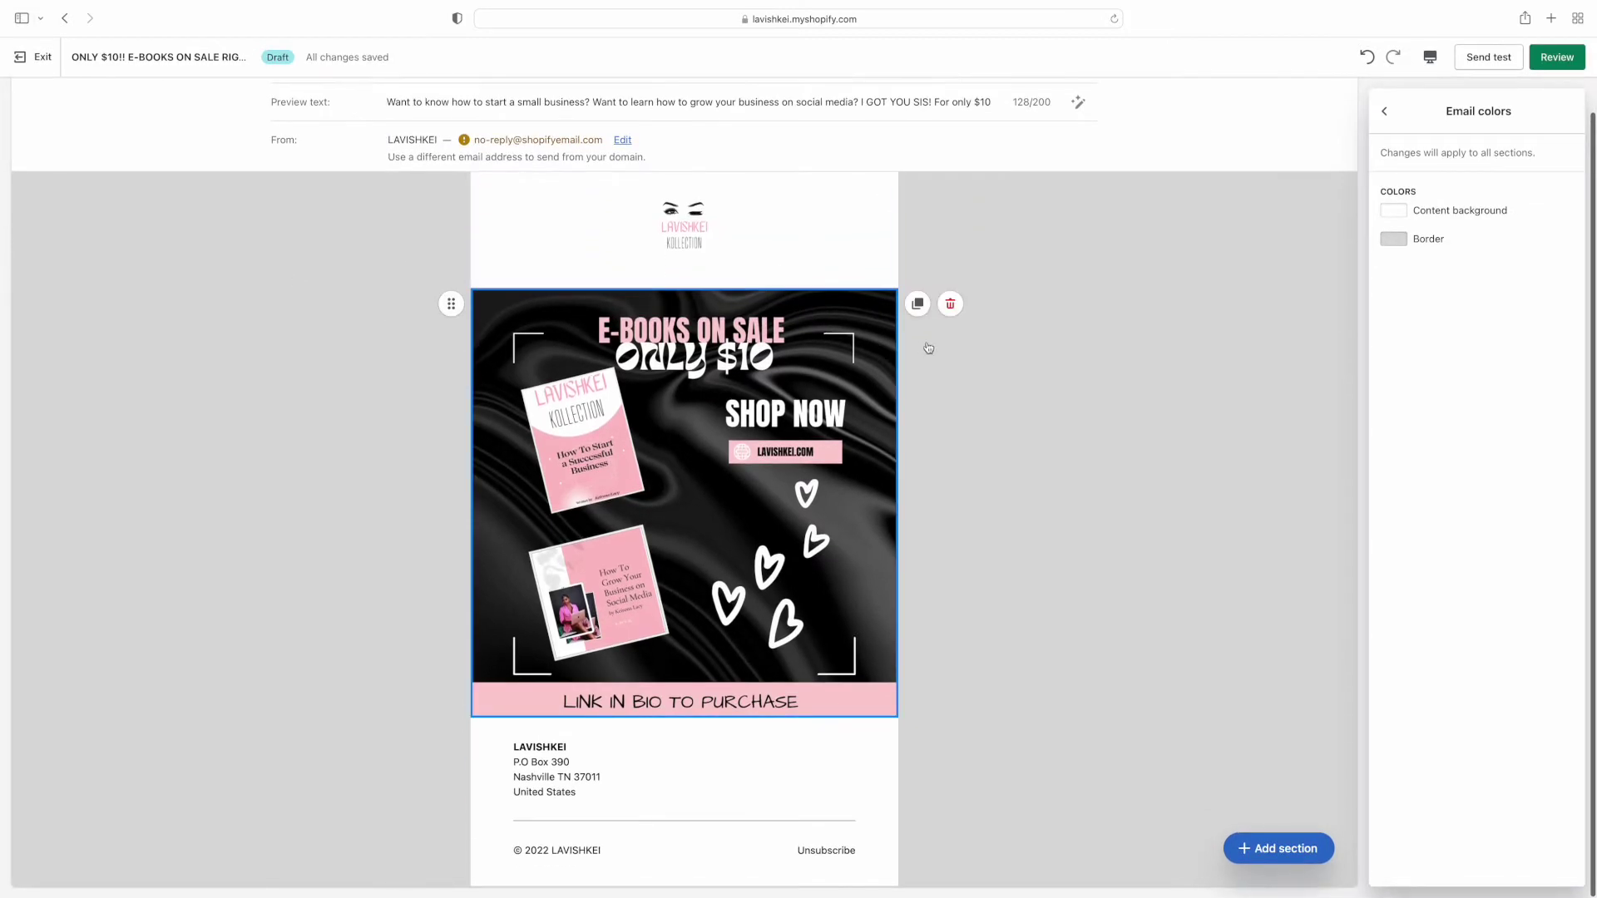
pyautogui.click(816, 250)
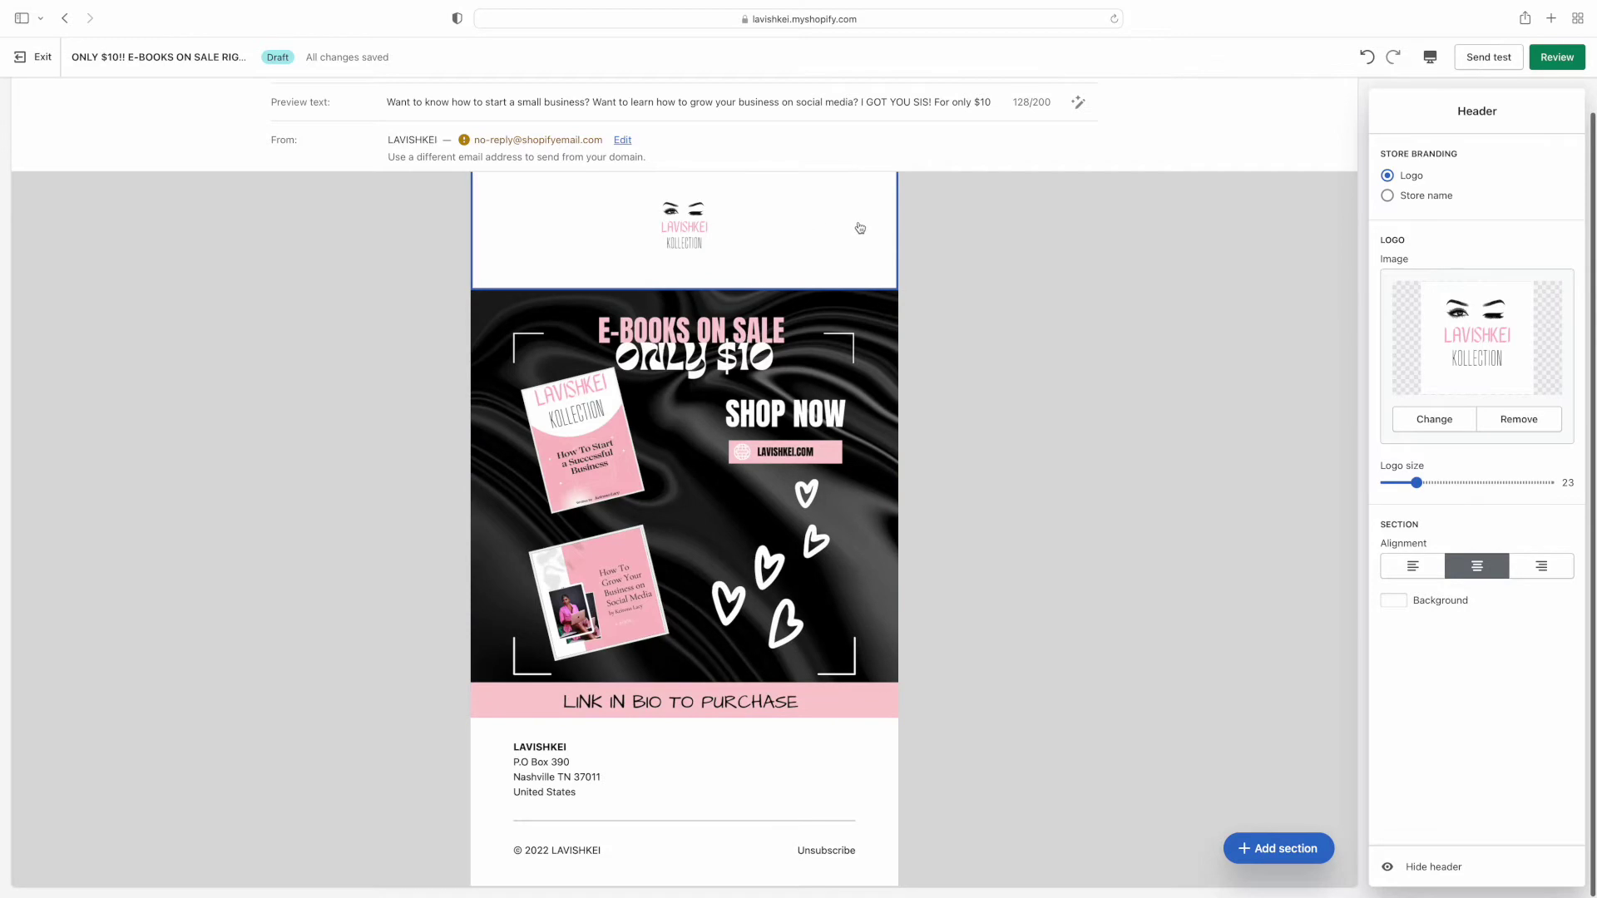
pyautogui.click(1388, 197)
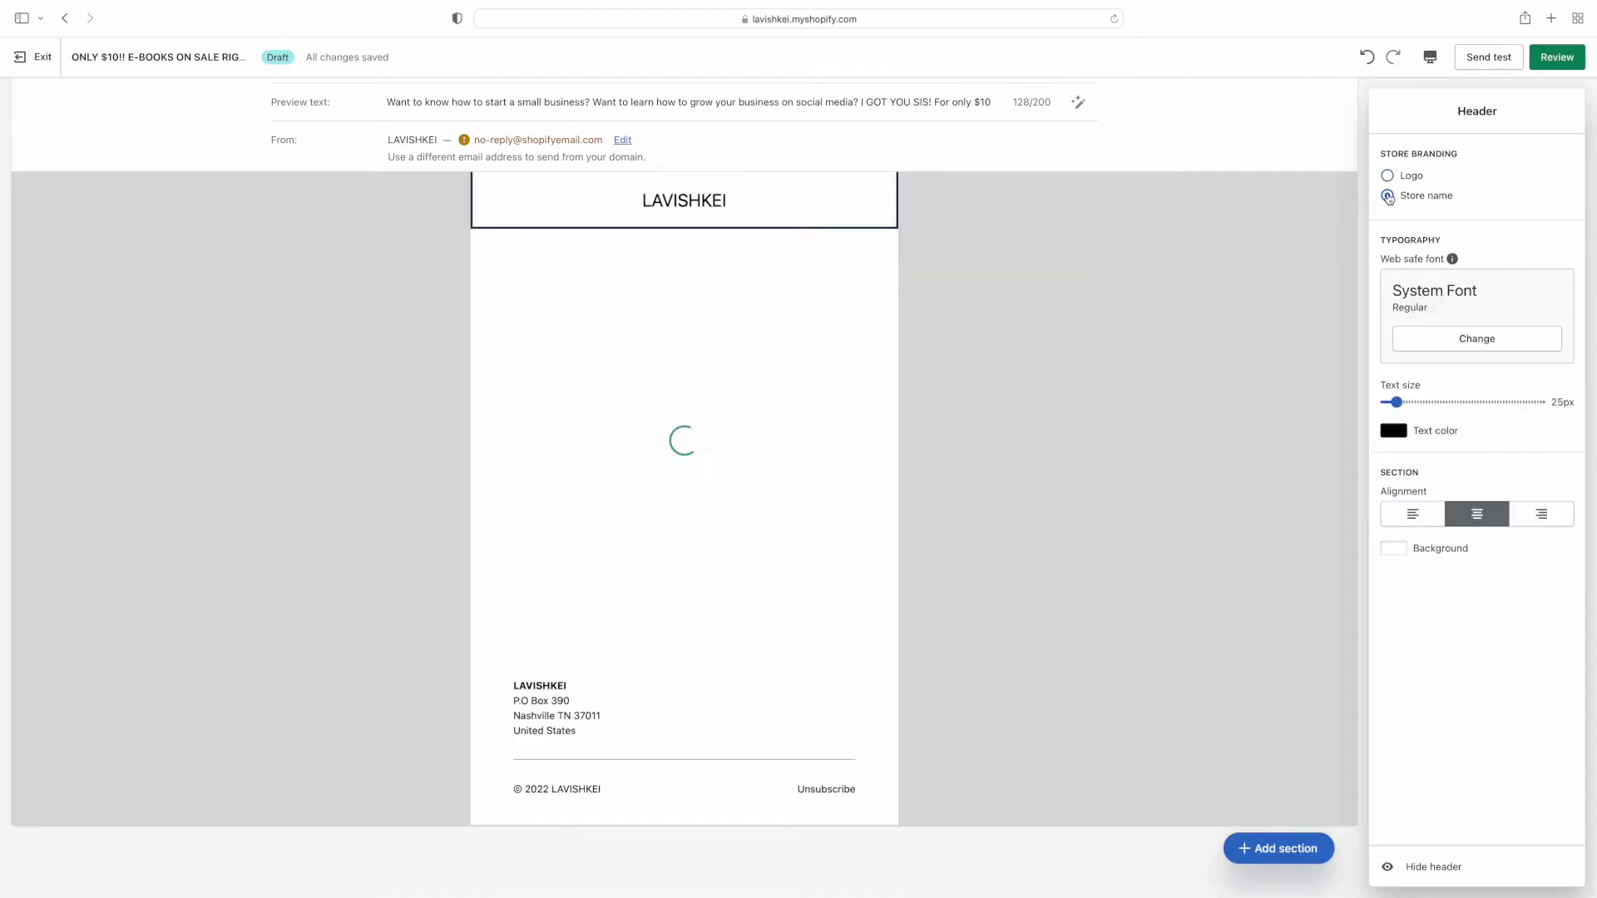
pyautogui.click(1387, 176)
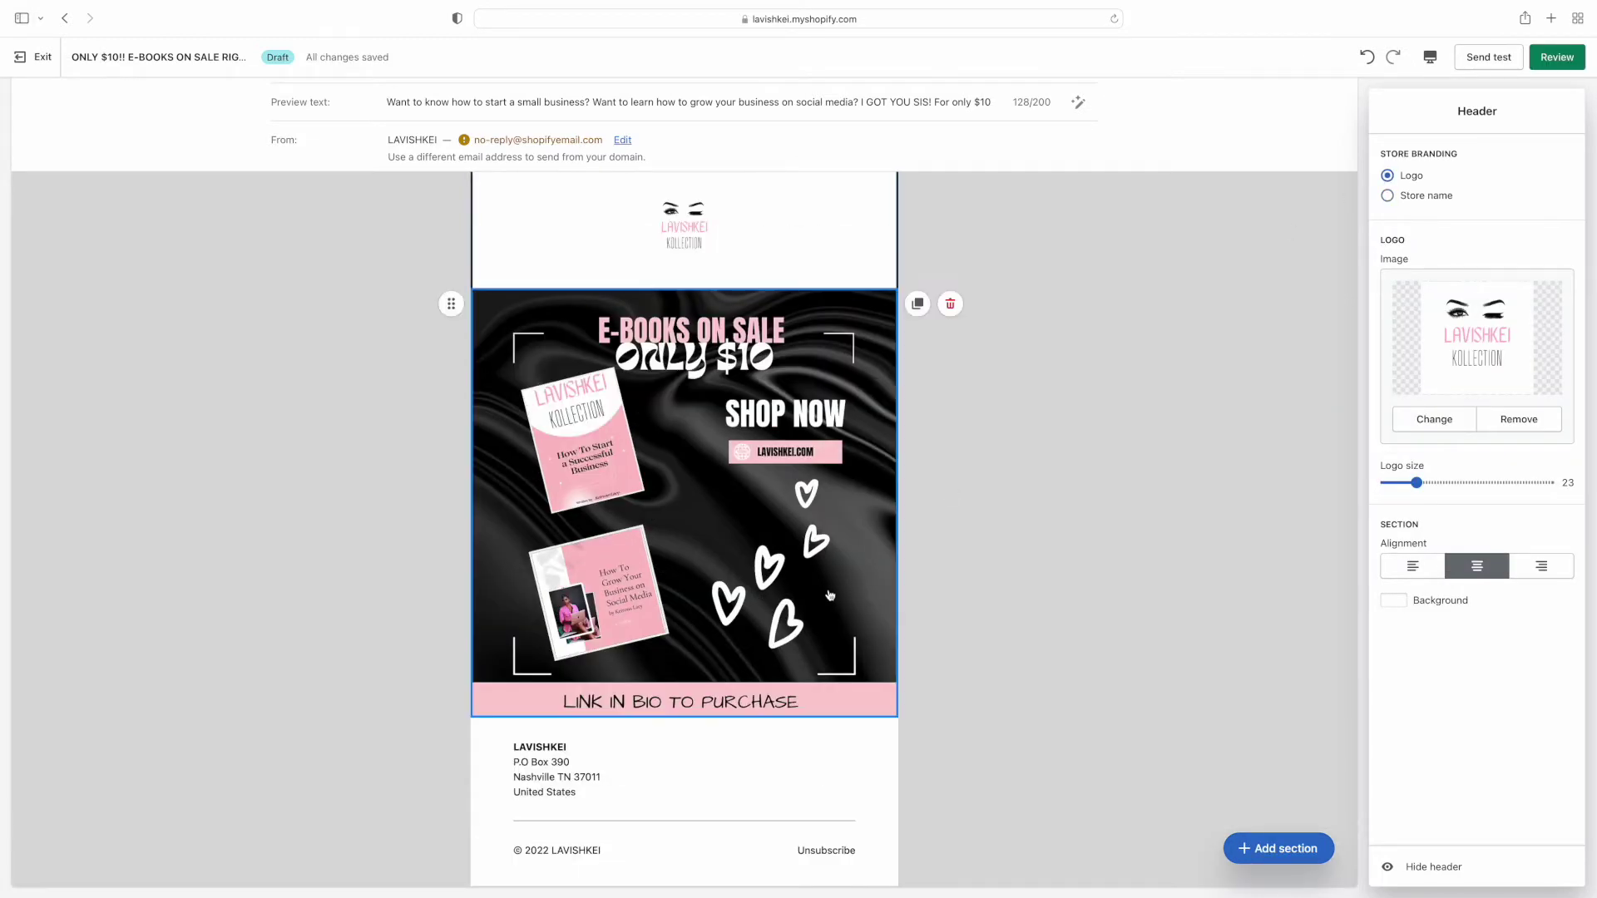
pyautogui.click(769, 794)
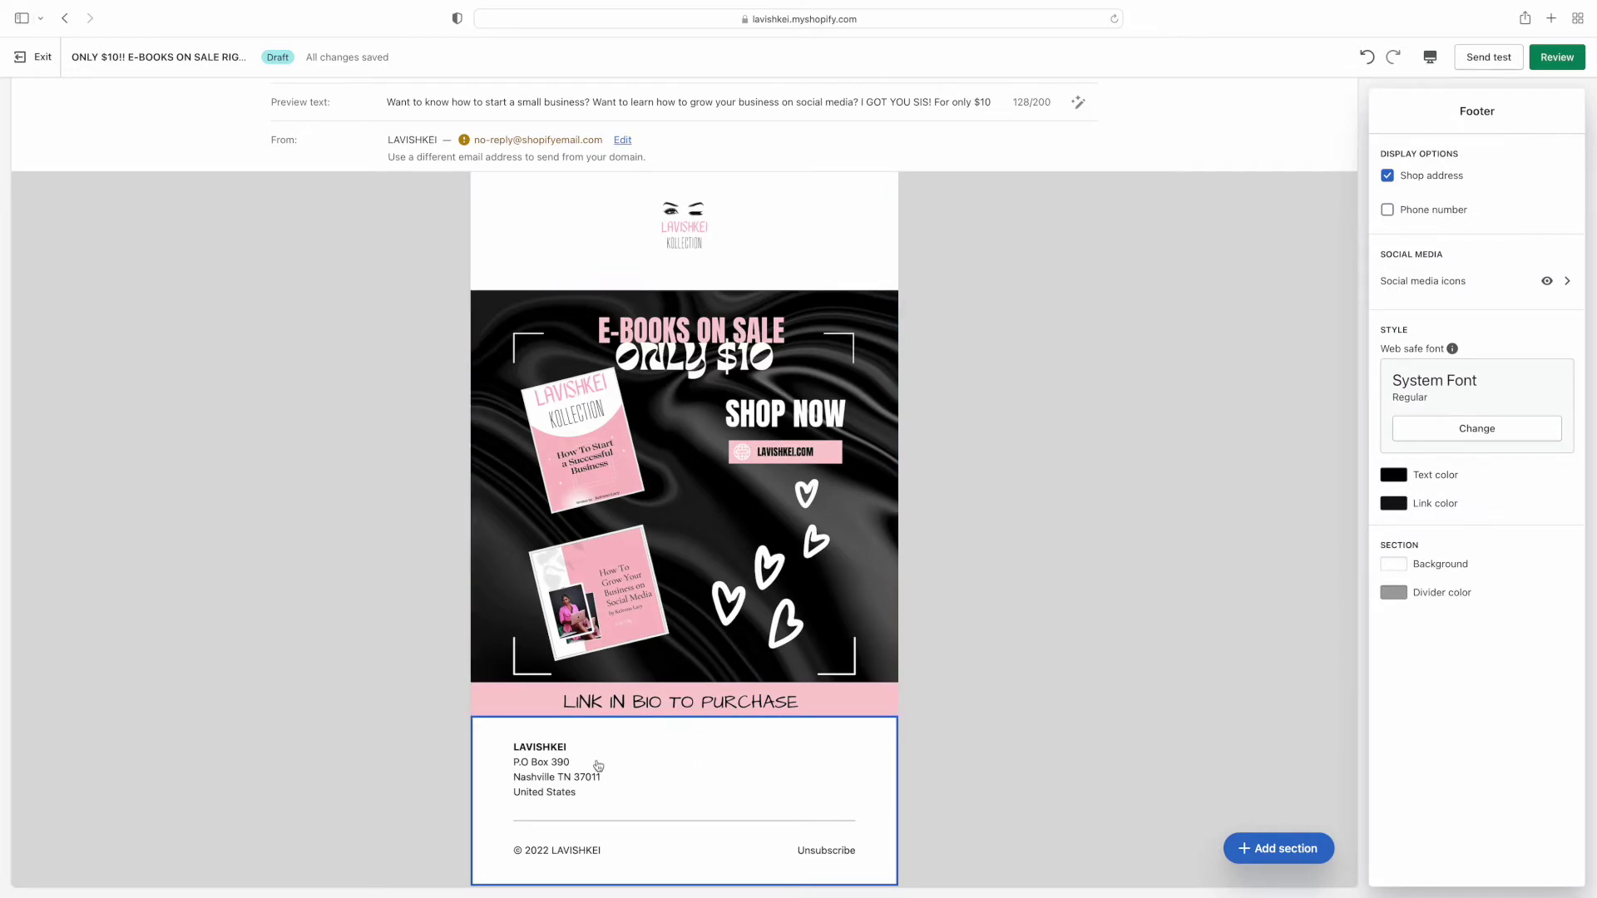
# Shift the footer text colour hue toward magenta and set the footer font to Impact.
pyautogui.click(1394, 477)
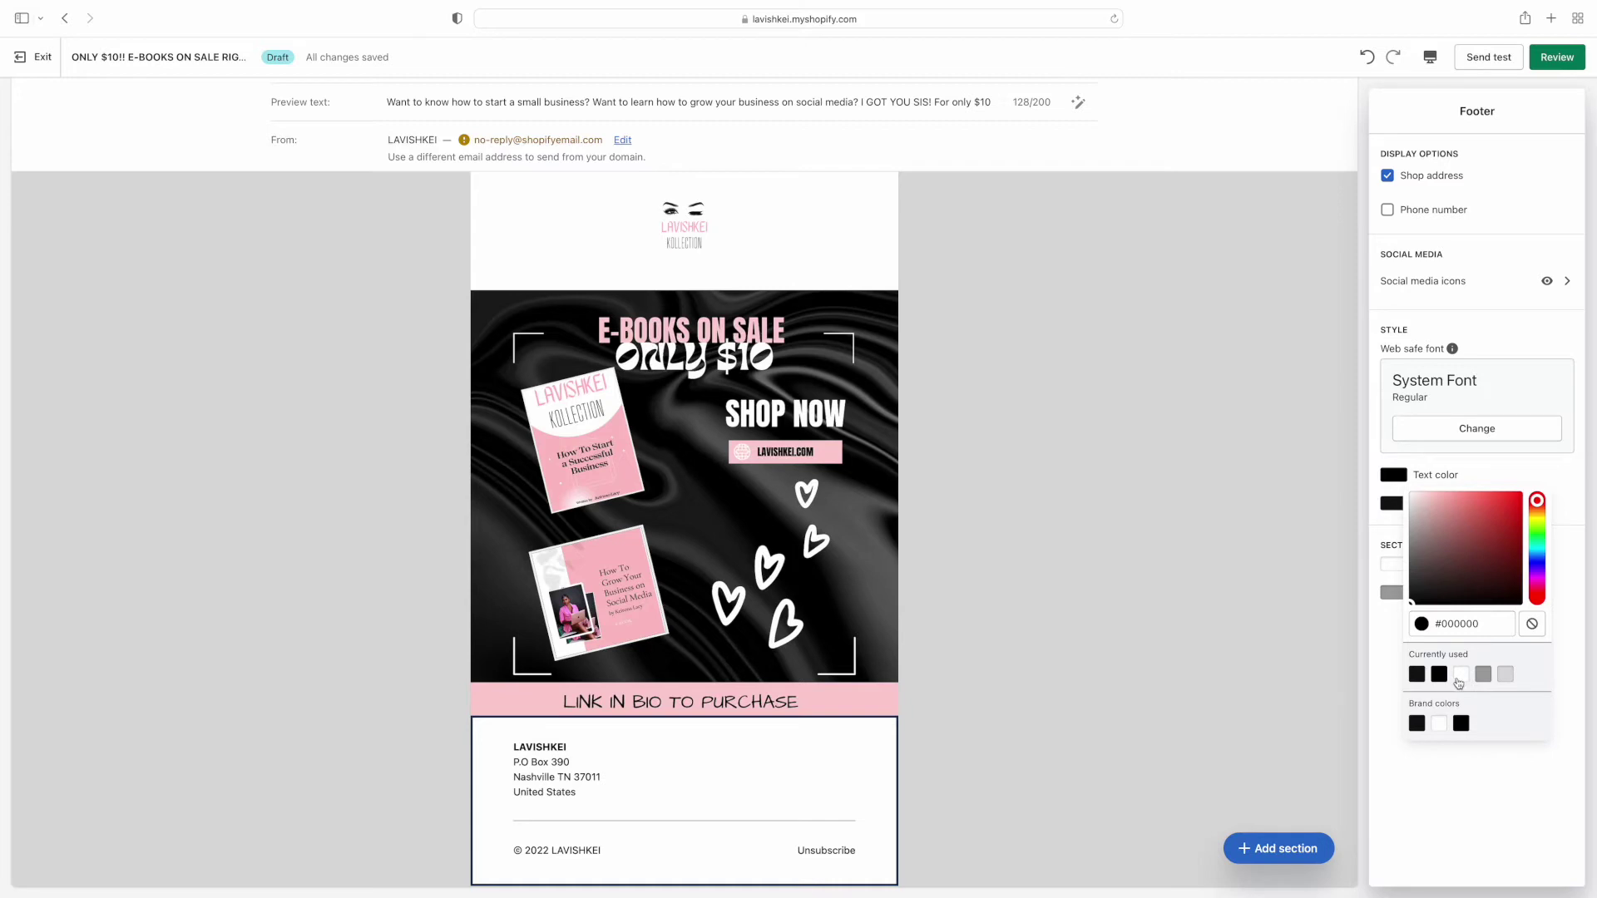
pyautogui.click(1537, 583)
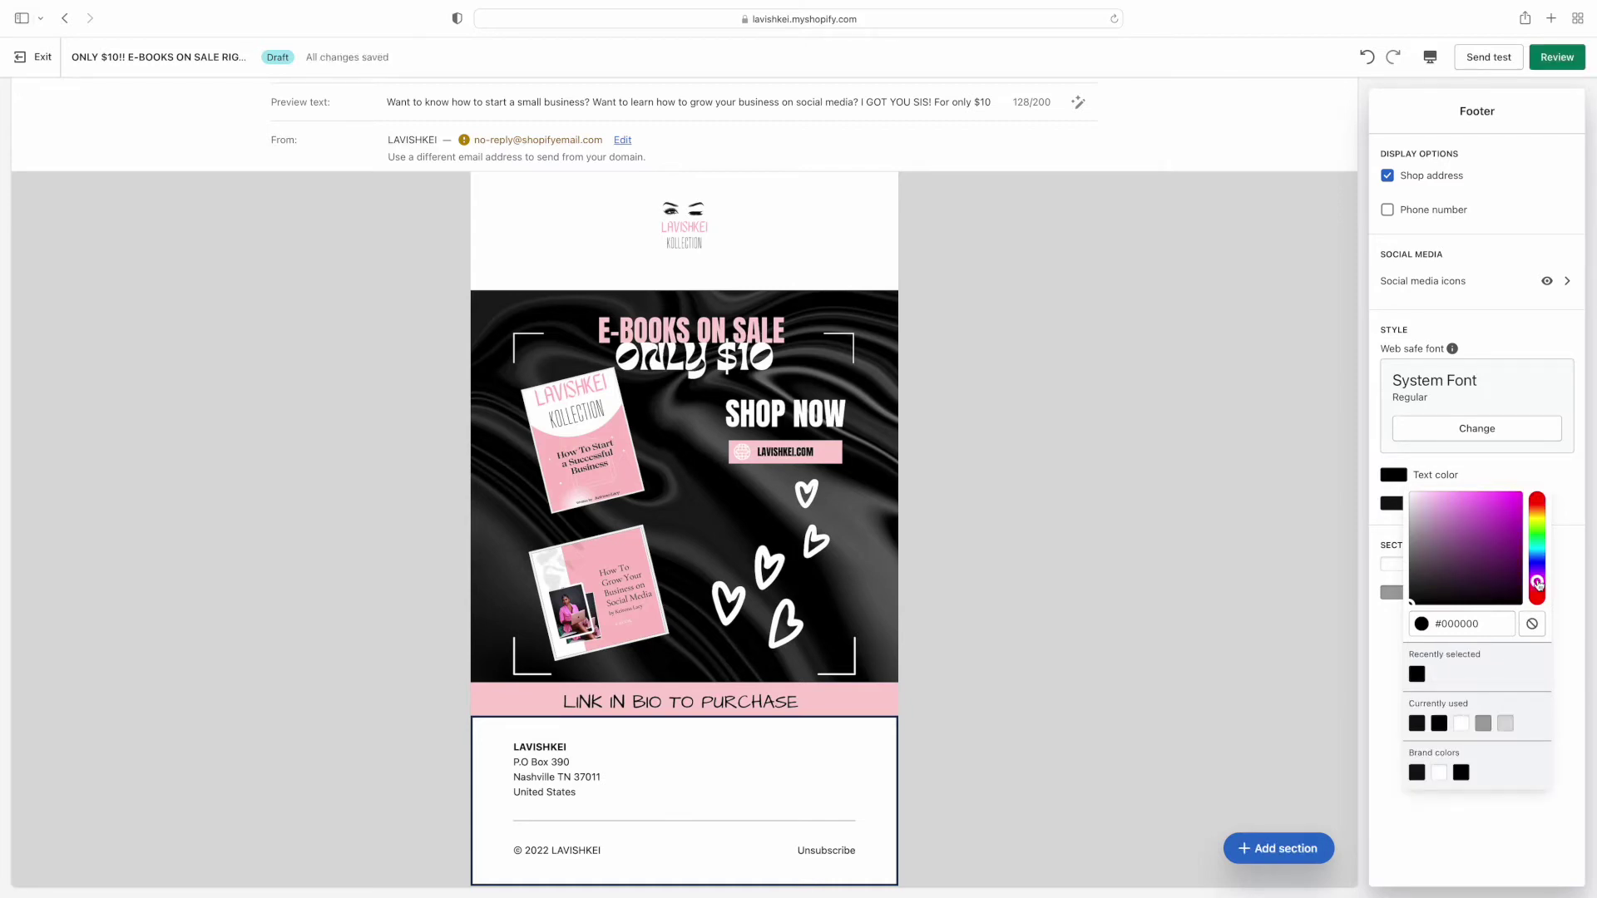
pyautogui.click(1459, 523)
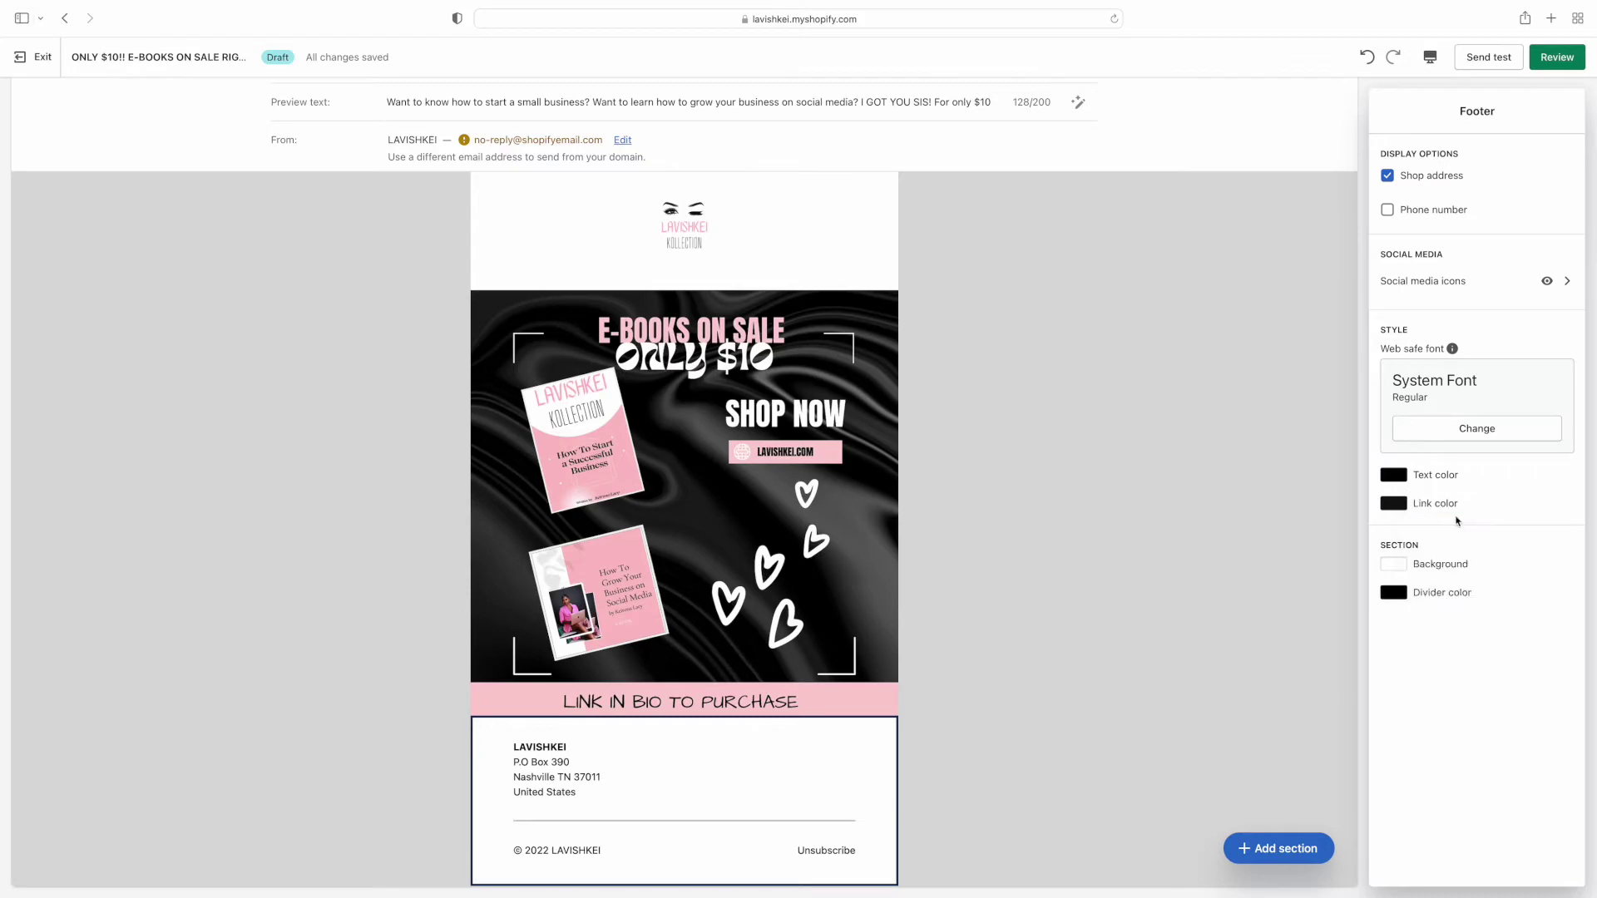
pyautogui.click(1461, 434)
pyautogui.click(1433, 455)
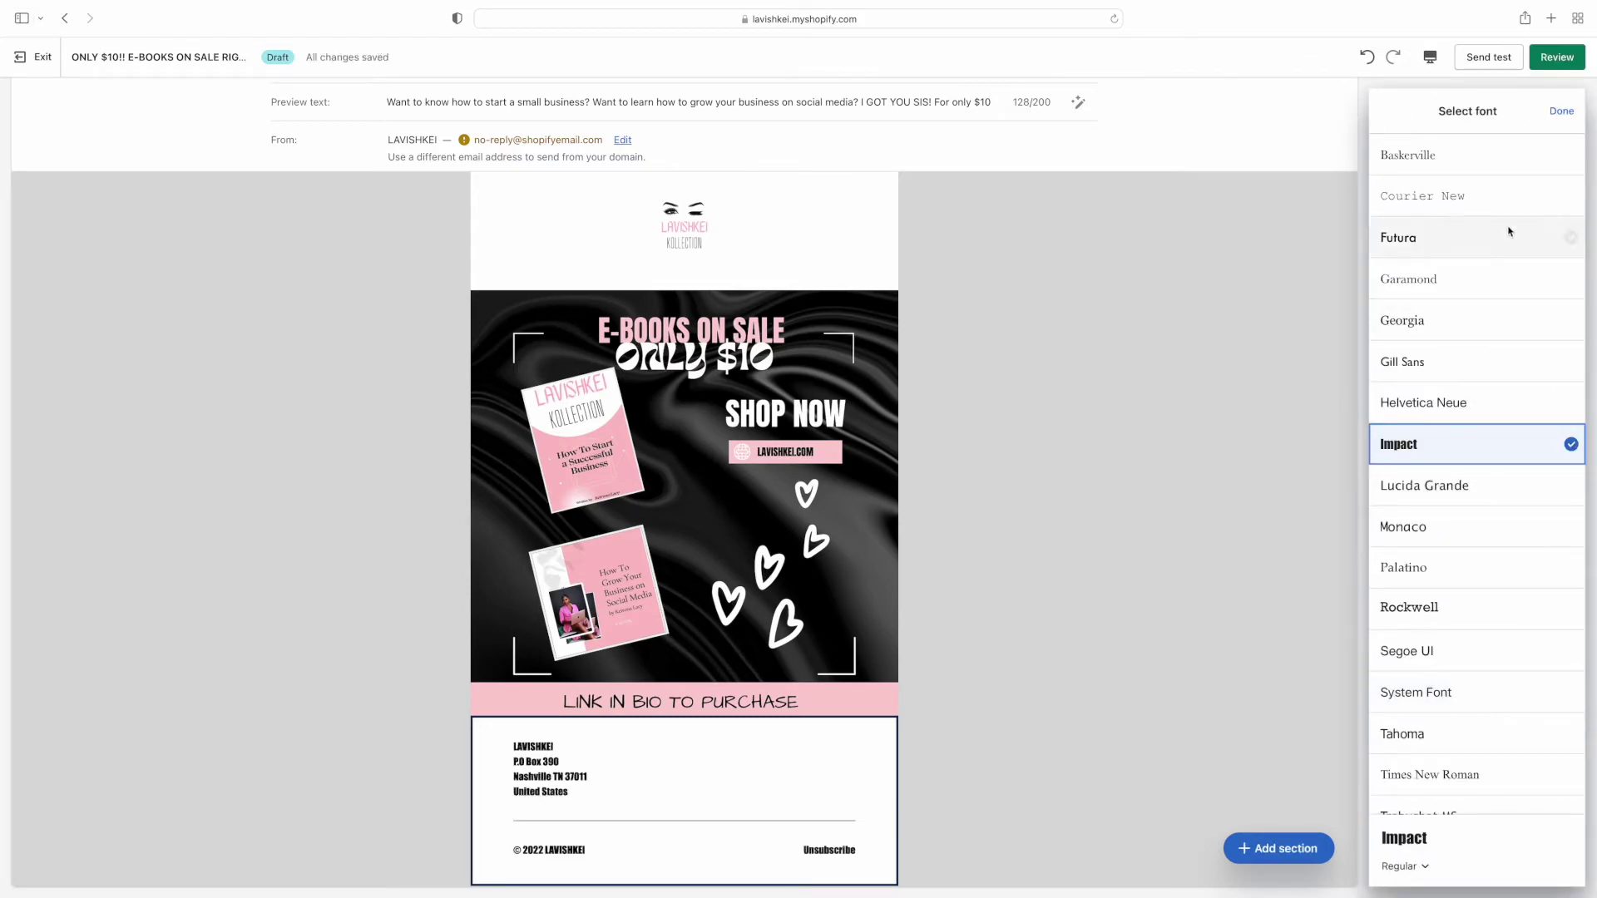
pyautogui.click(1552, 112)
# Look over the footer's social media icon settings, leaving the Instagram link empty, then go to Review.
pyautogui.click(1480, 286)
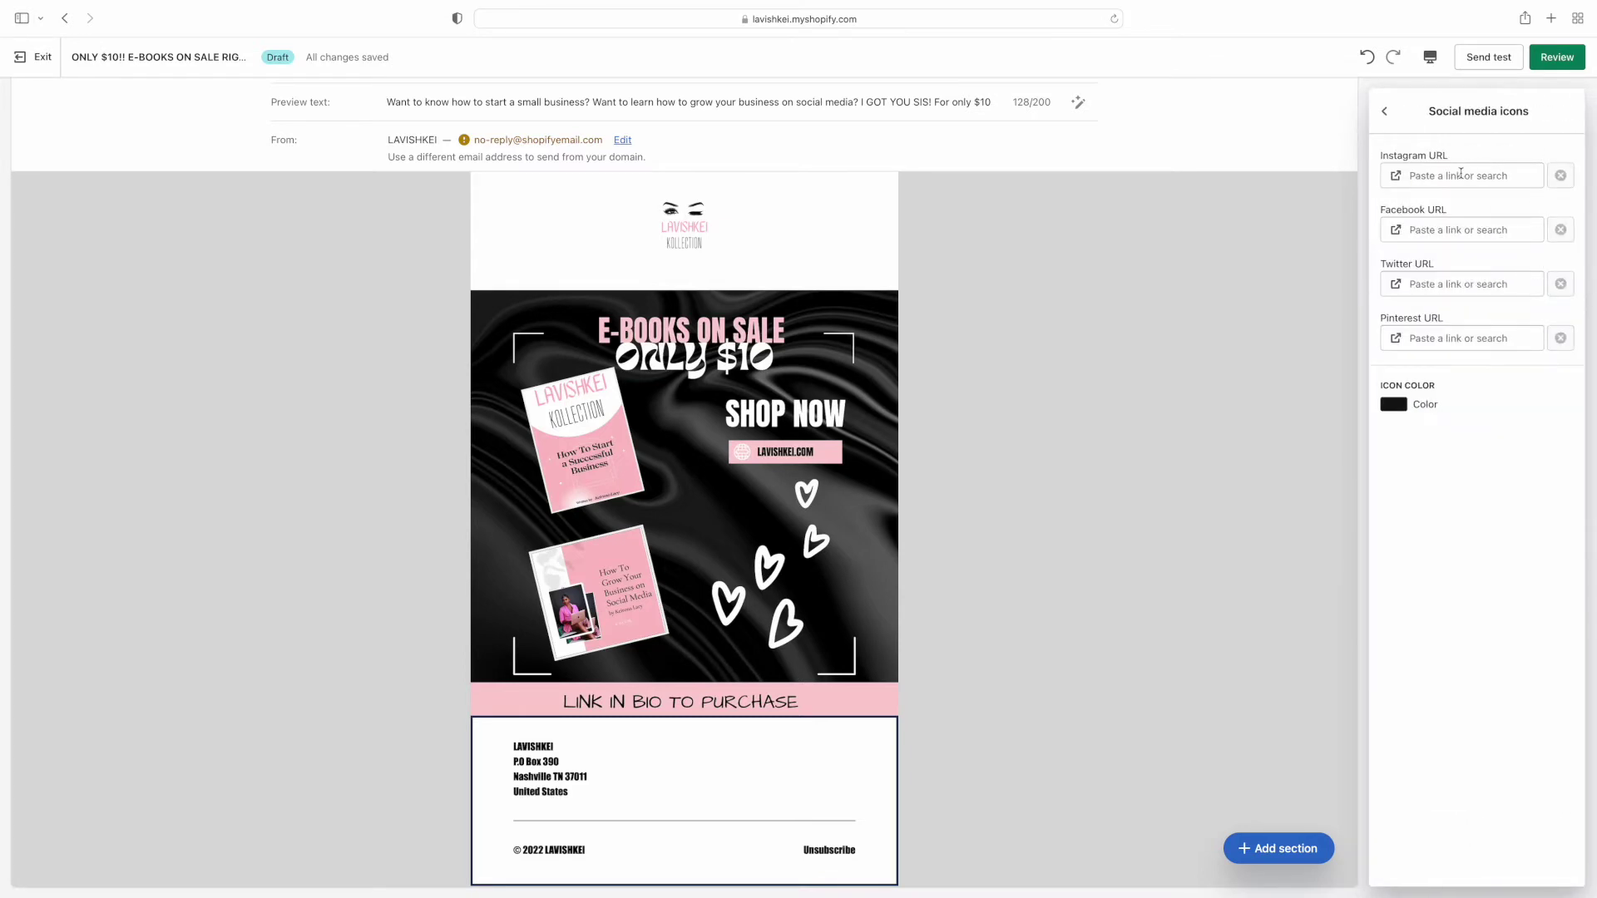
pyautogui.click(1460, 174)
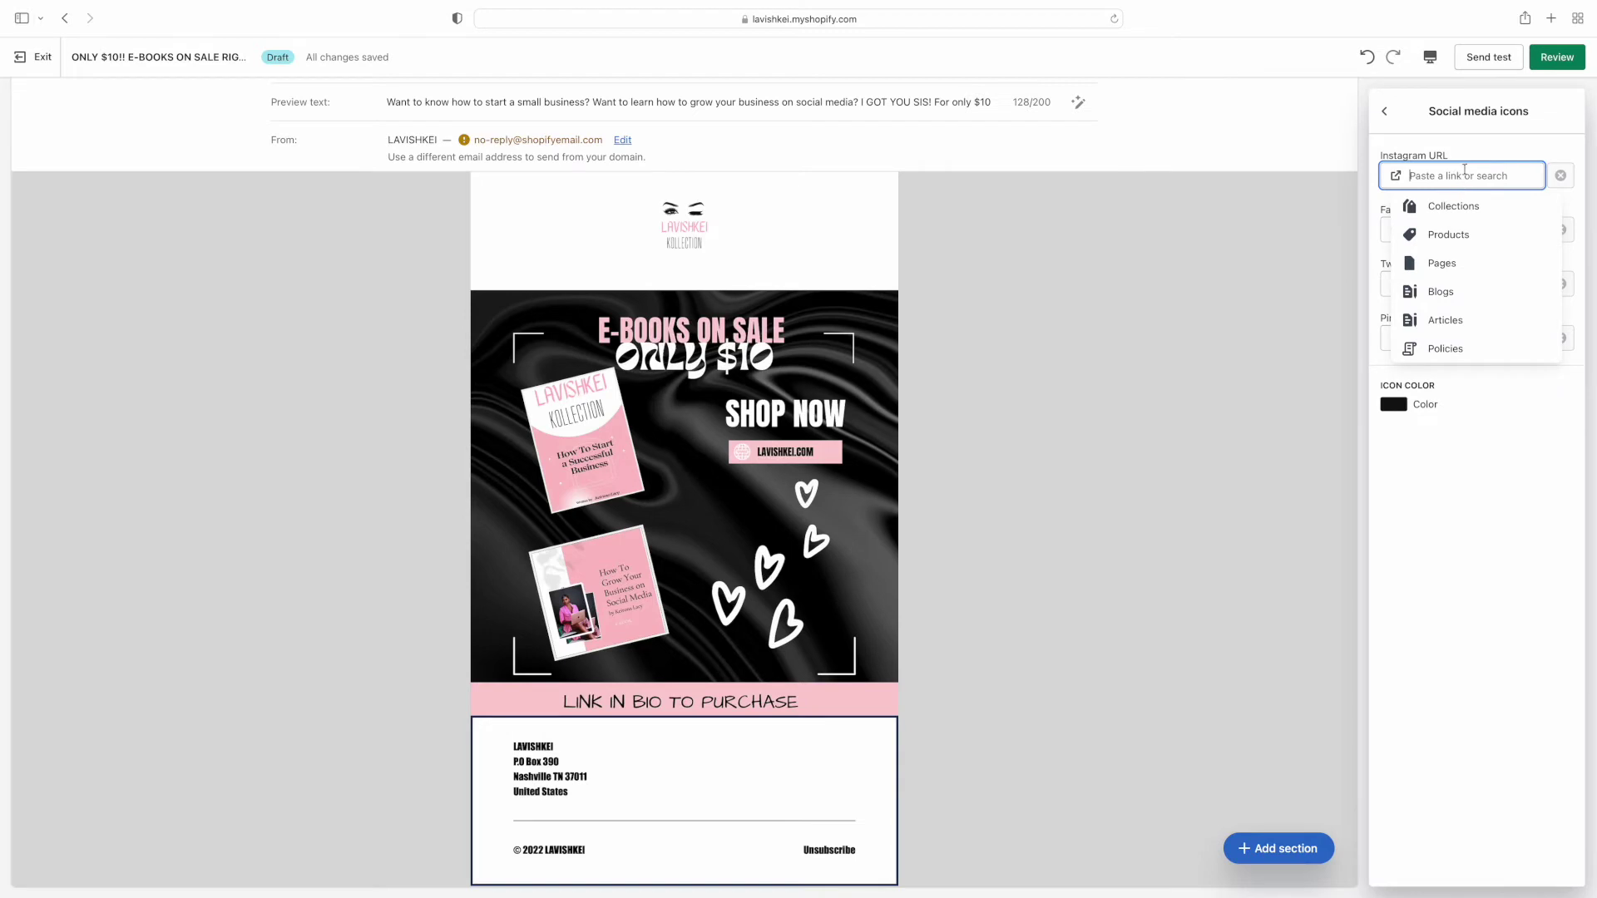
pyautogui.click(1479, 151)
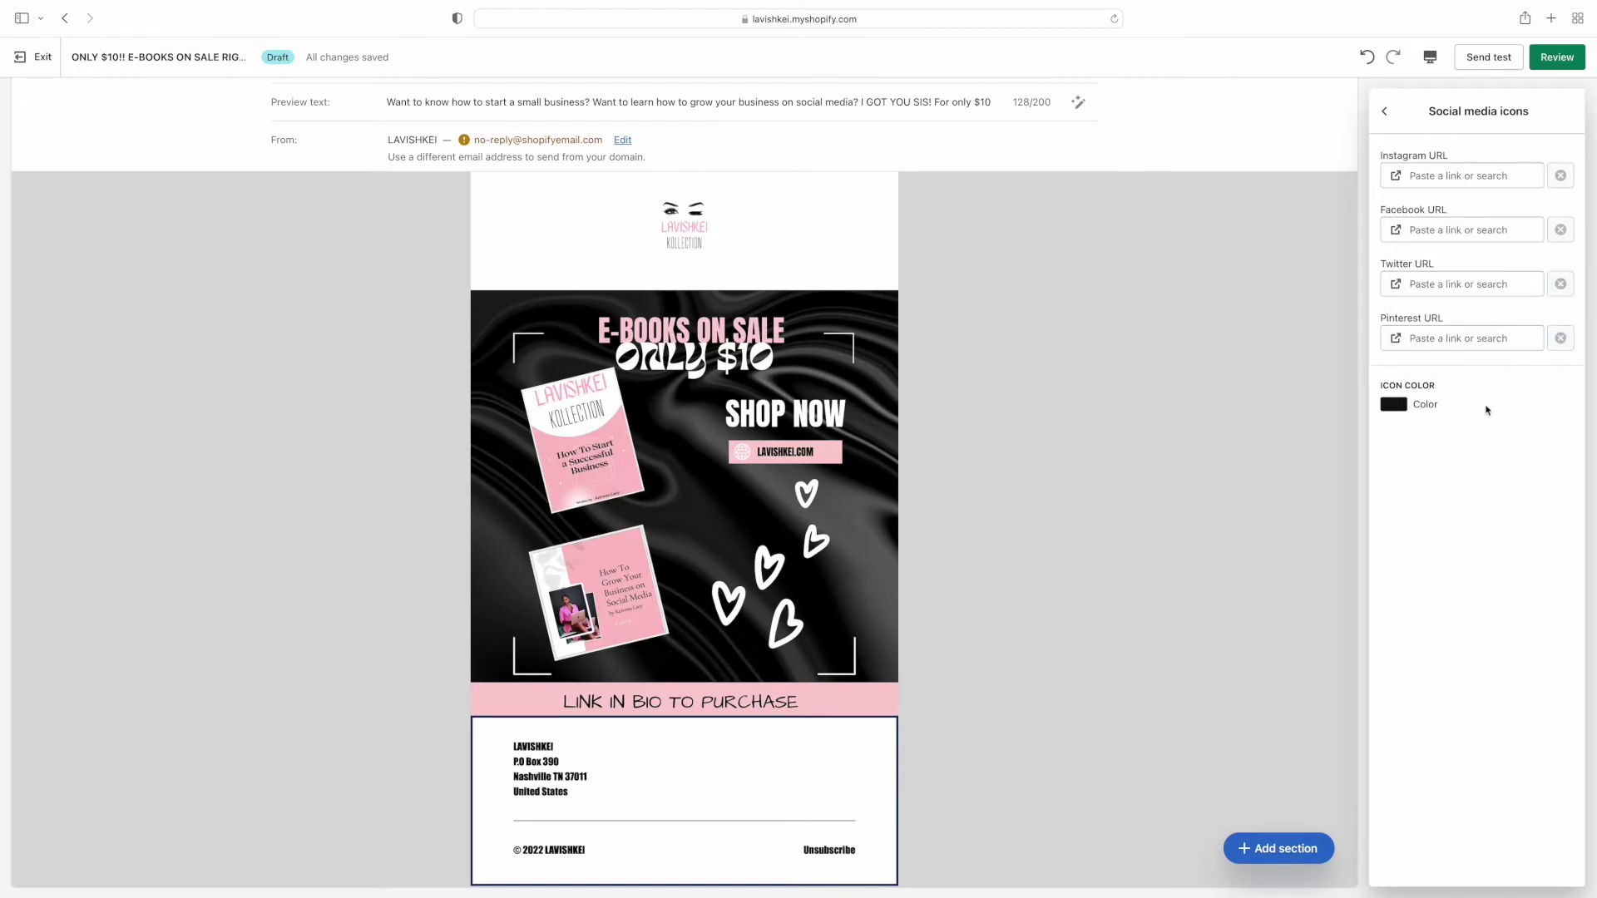
pyautogui.click(1385, 113)
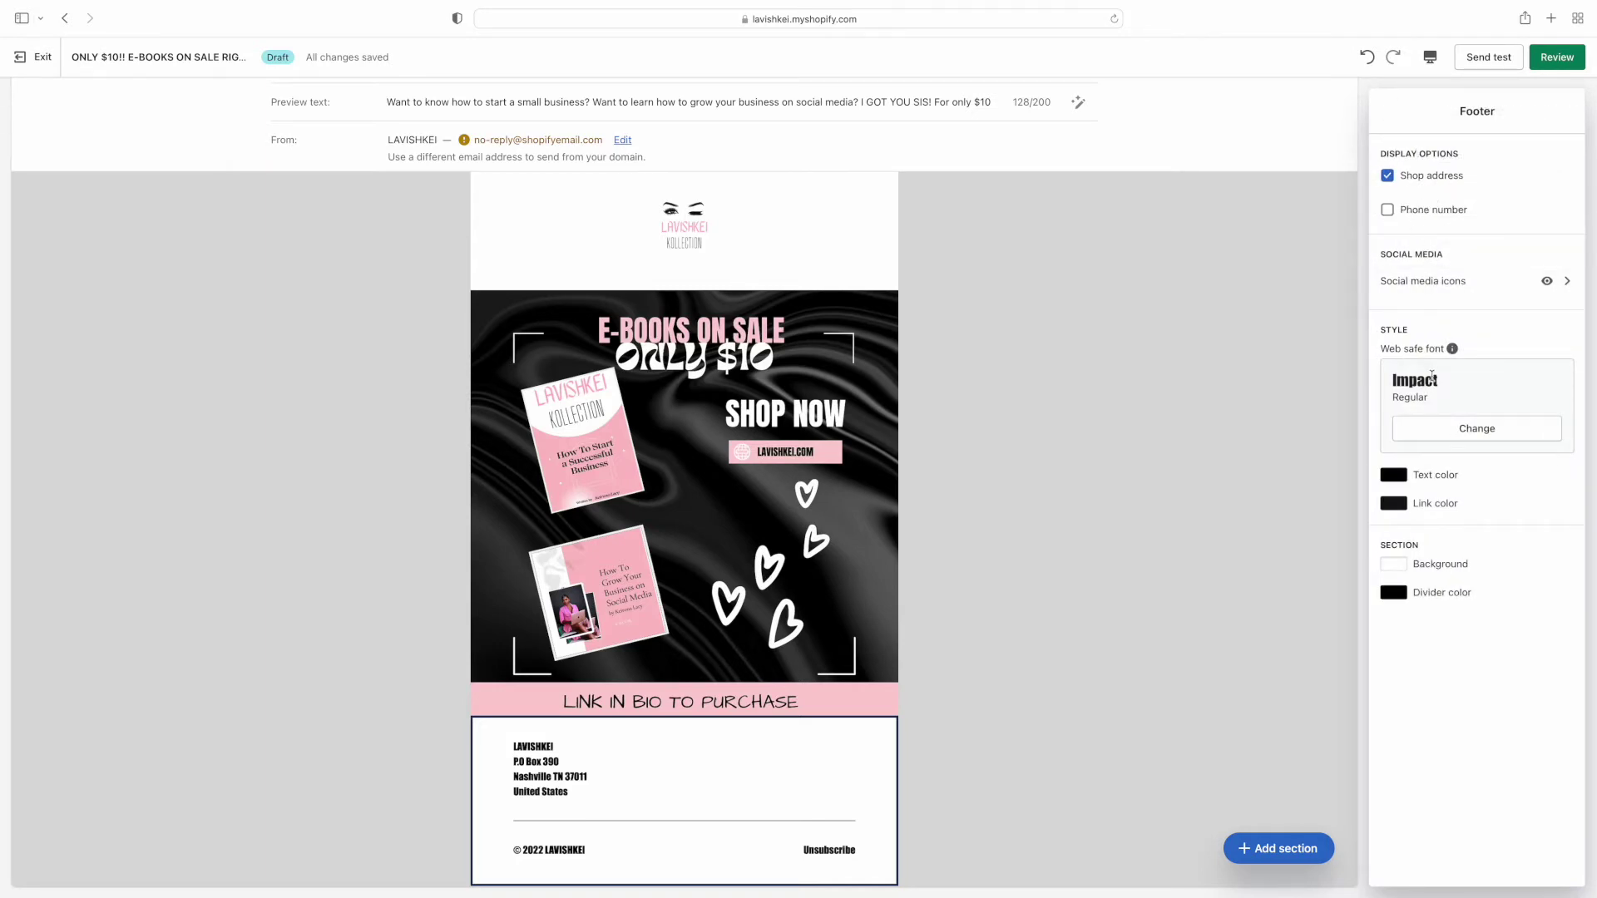
pyautogui.scroll(2, 1127, 455)
pyautogui.scroll(-2, 1127, 455)
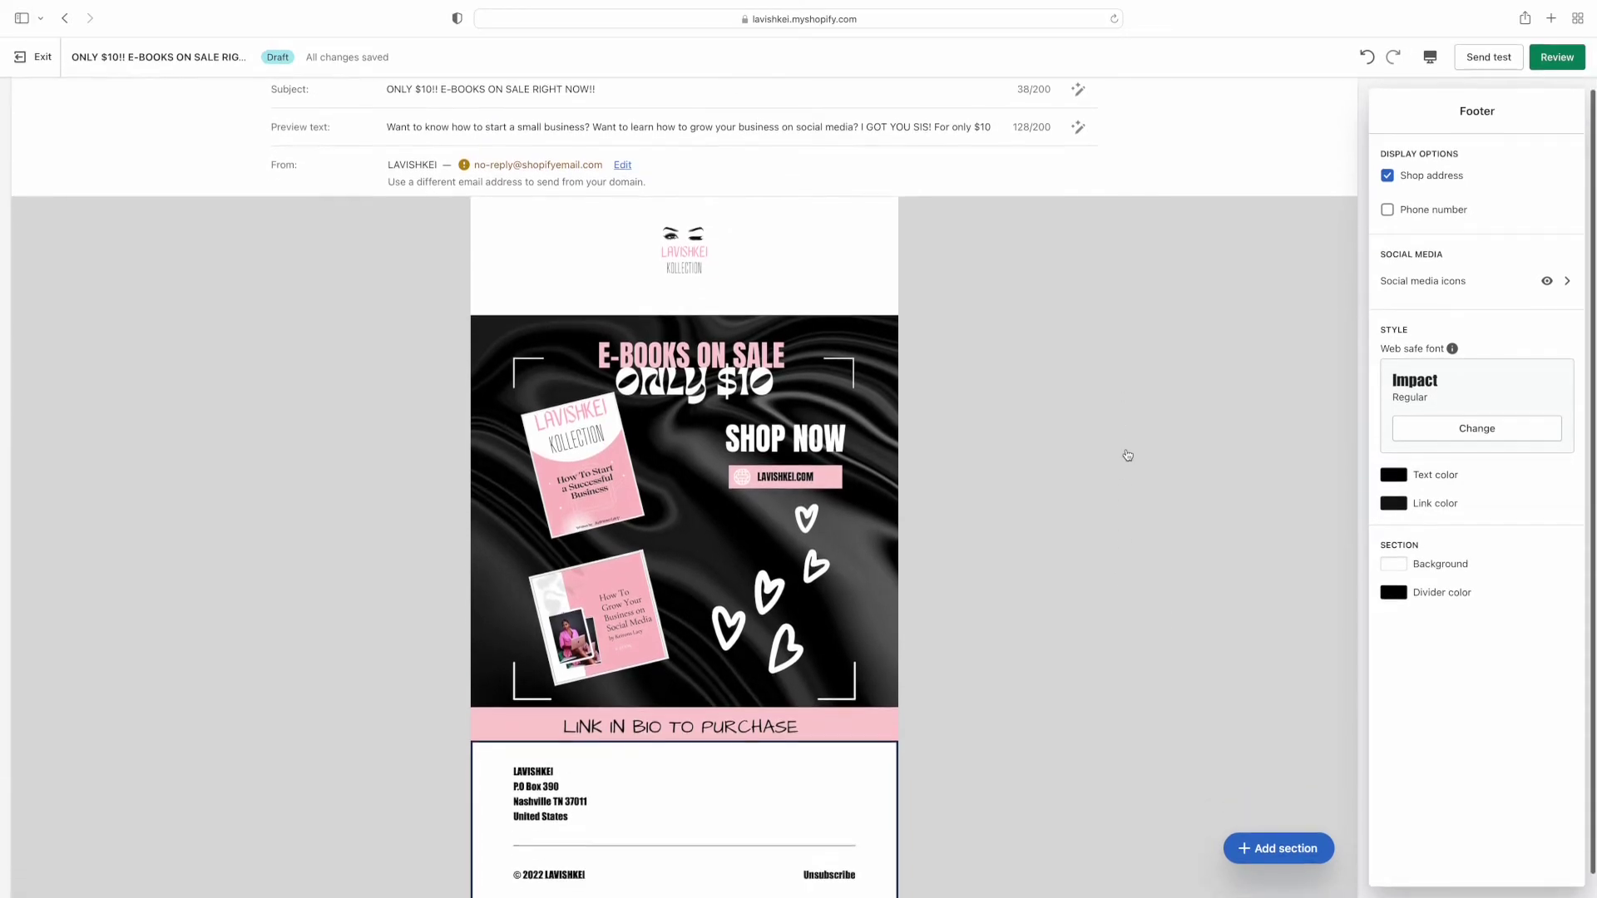
pyautogui.click(1545, 63)
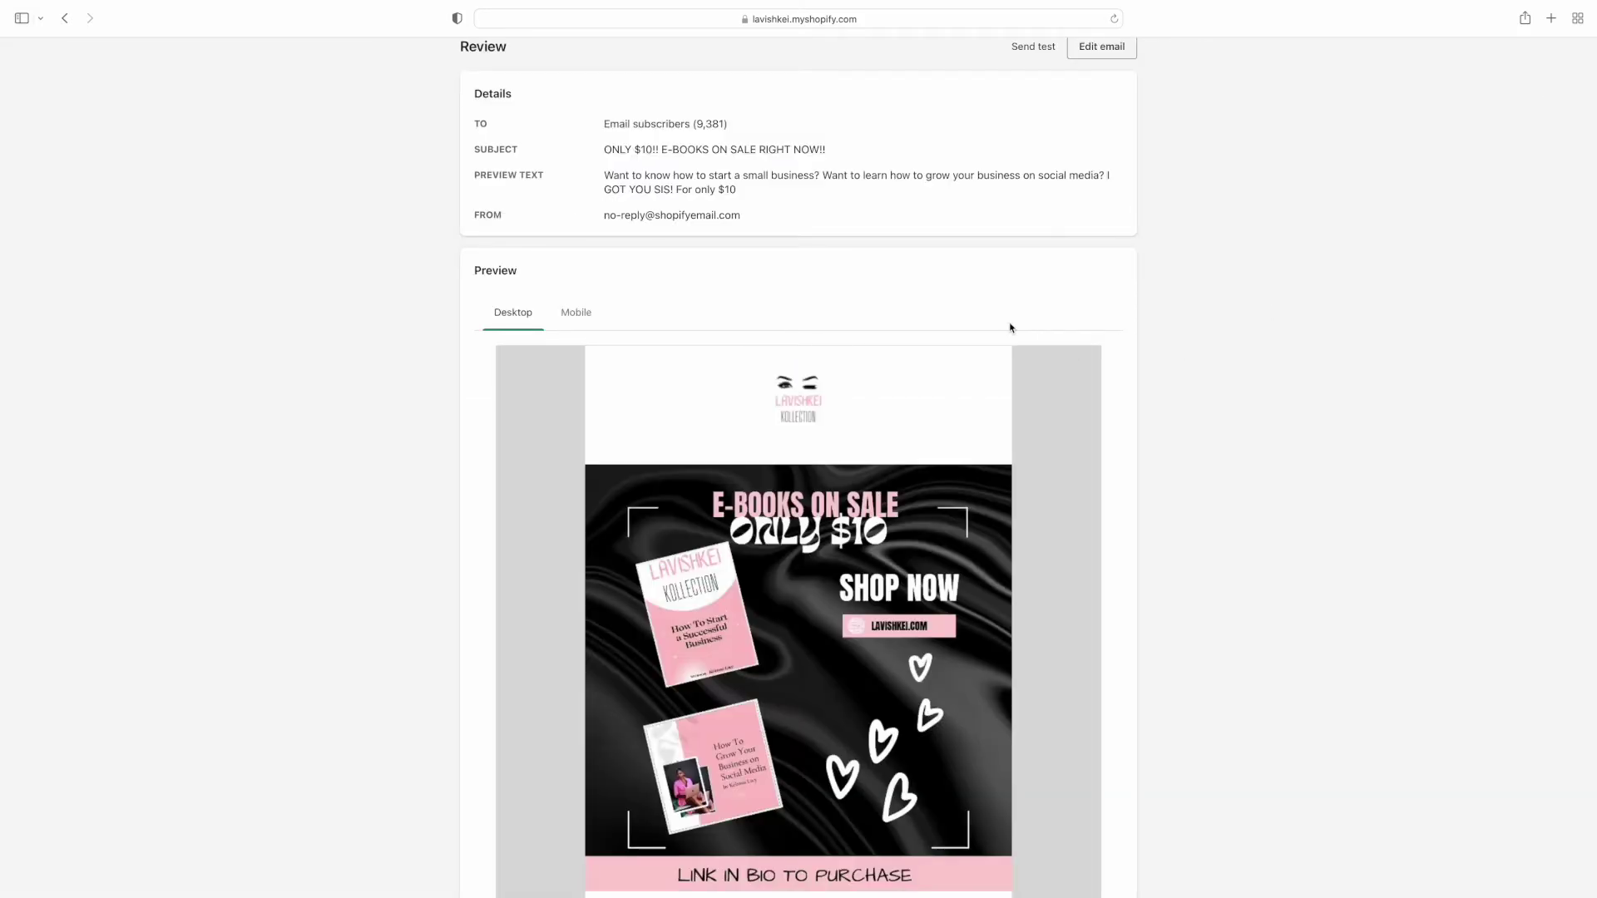
# Scroll through the Review page's campaign details and the e-books sale email preview.
pyautogui.scroll(-5, 1008, 328)
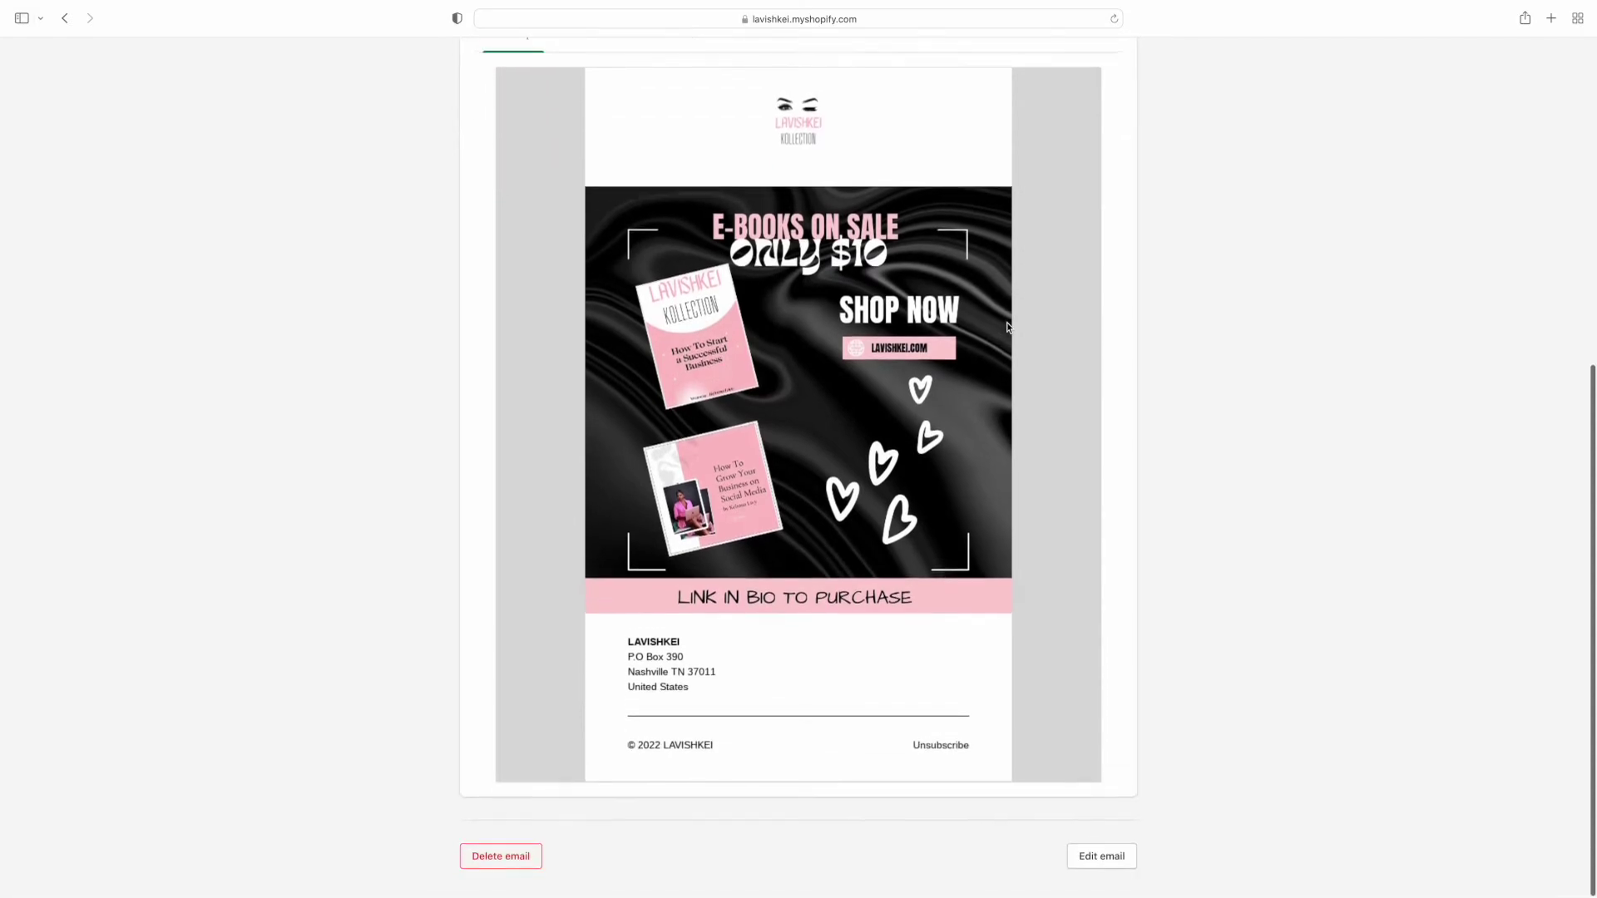
pyautogui.scroll(6, 1008, 328)
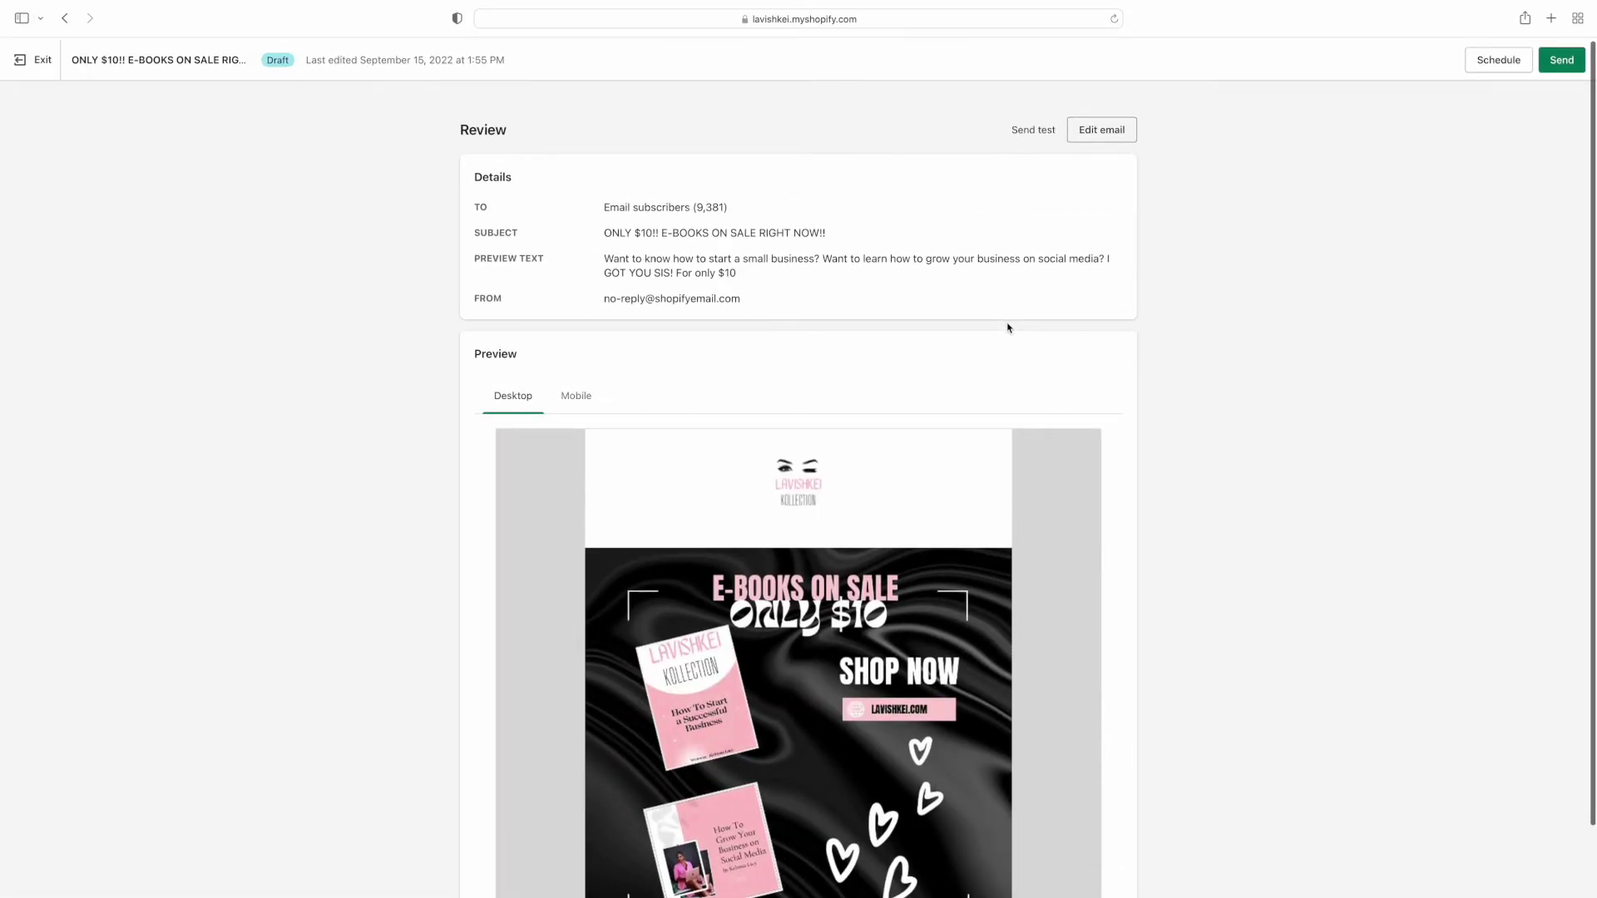
pyautogui.scroll(-6, 1007, 327)
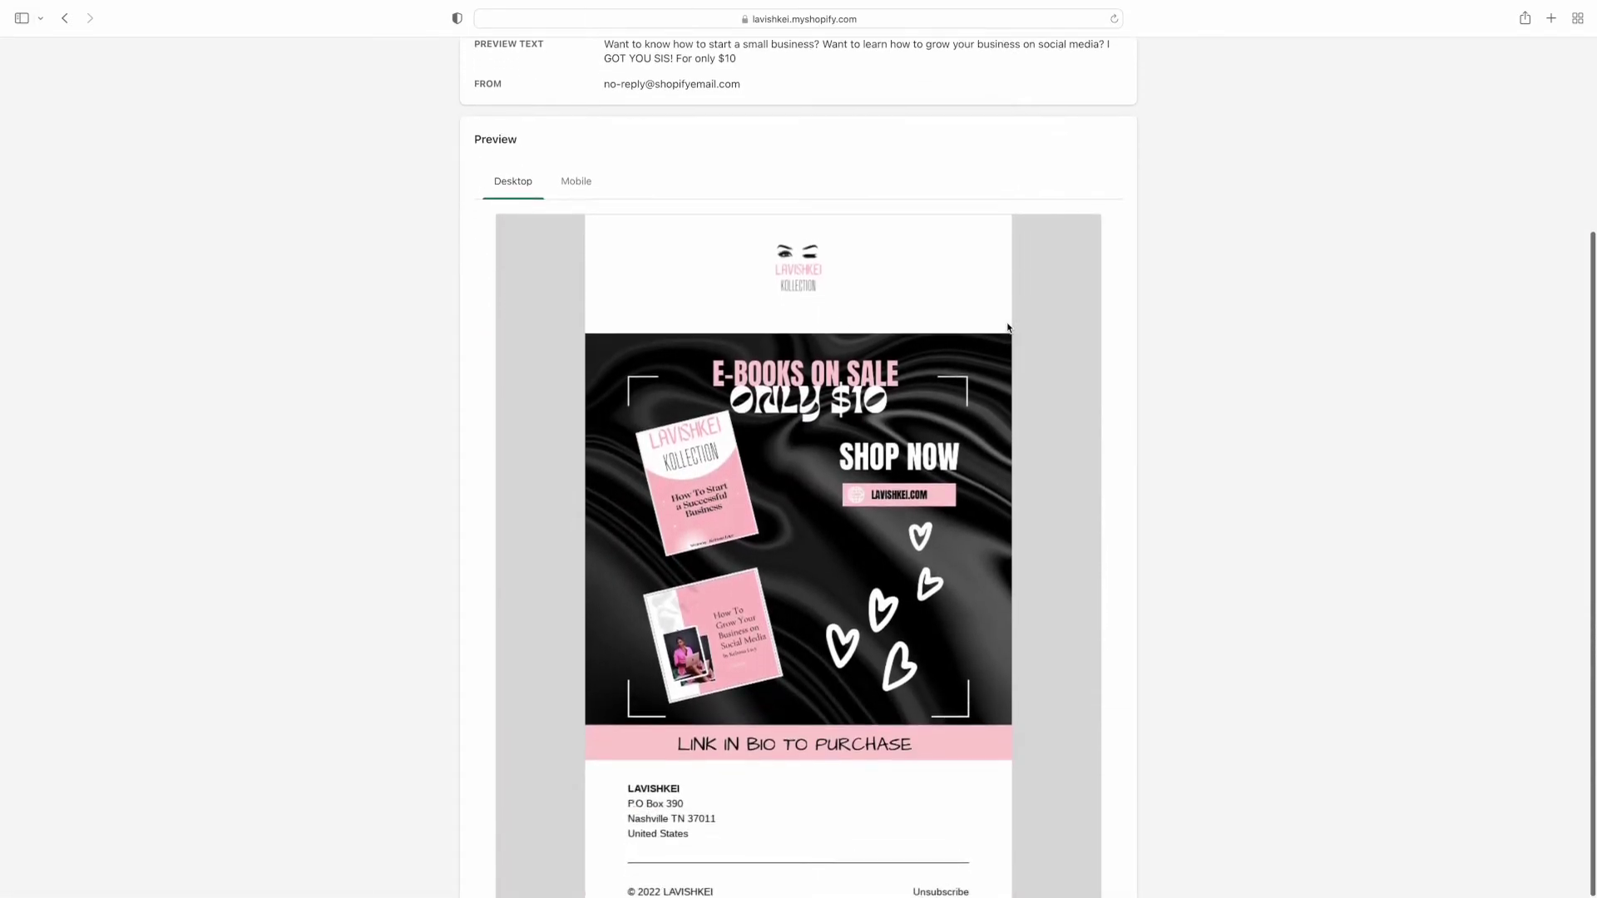
pyautogui.scroll(5, 1008, 327)
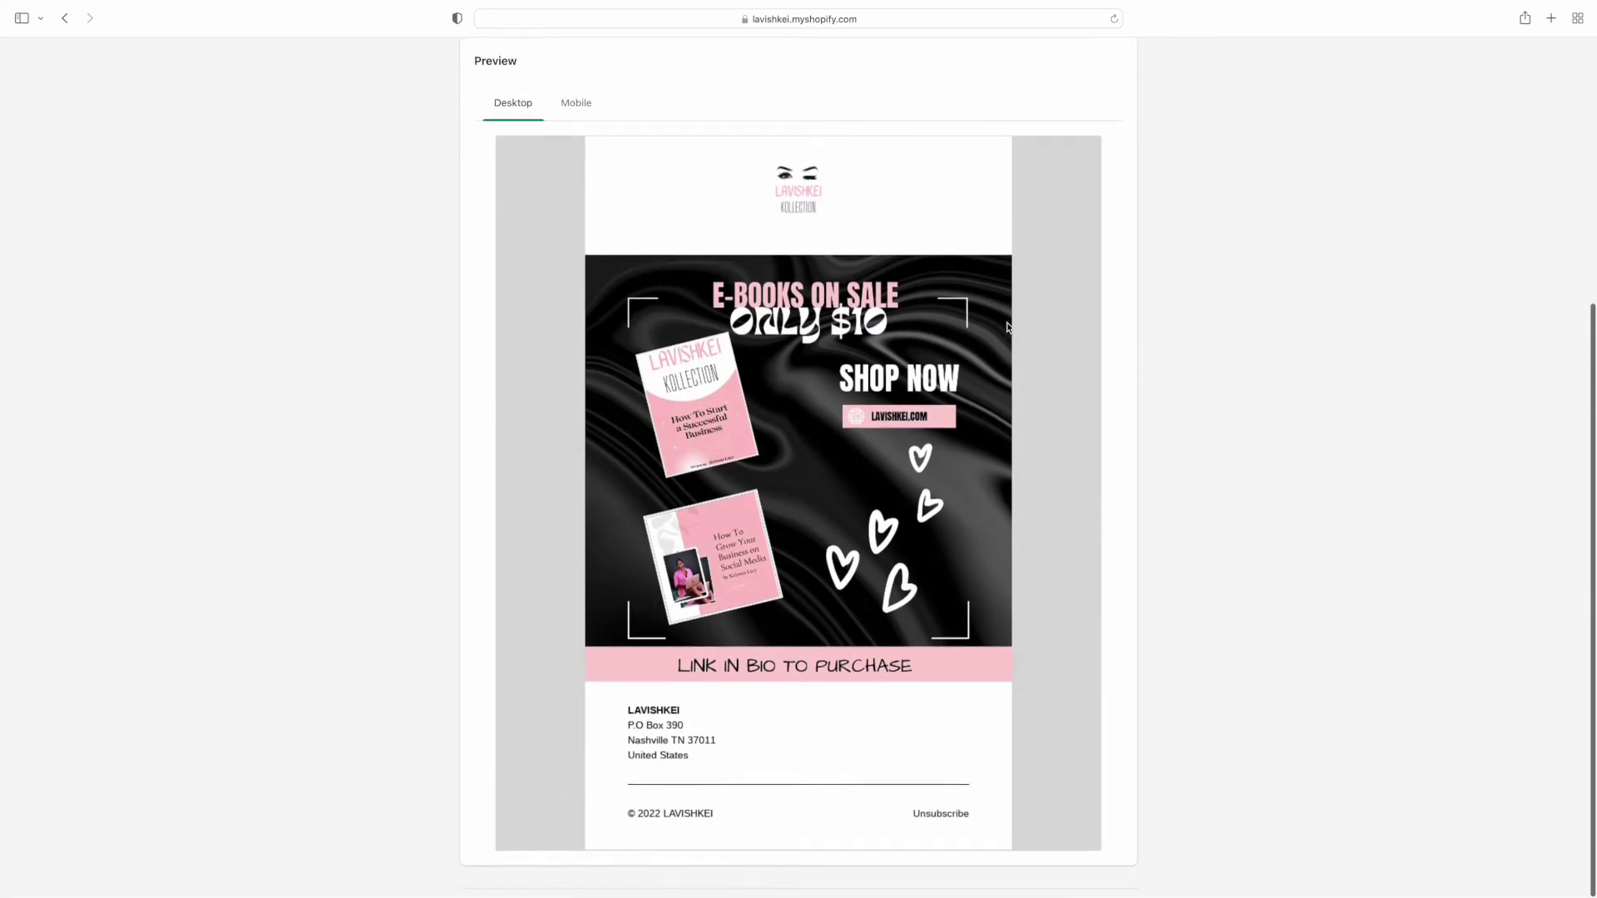
pyautogui.scroll(1, 1007, 328)
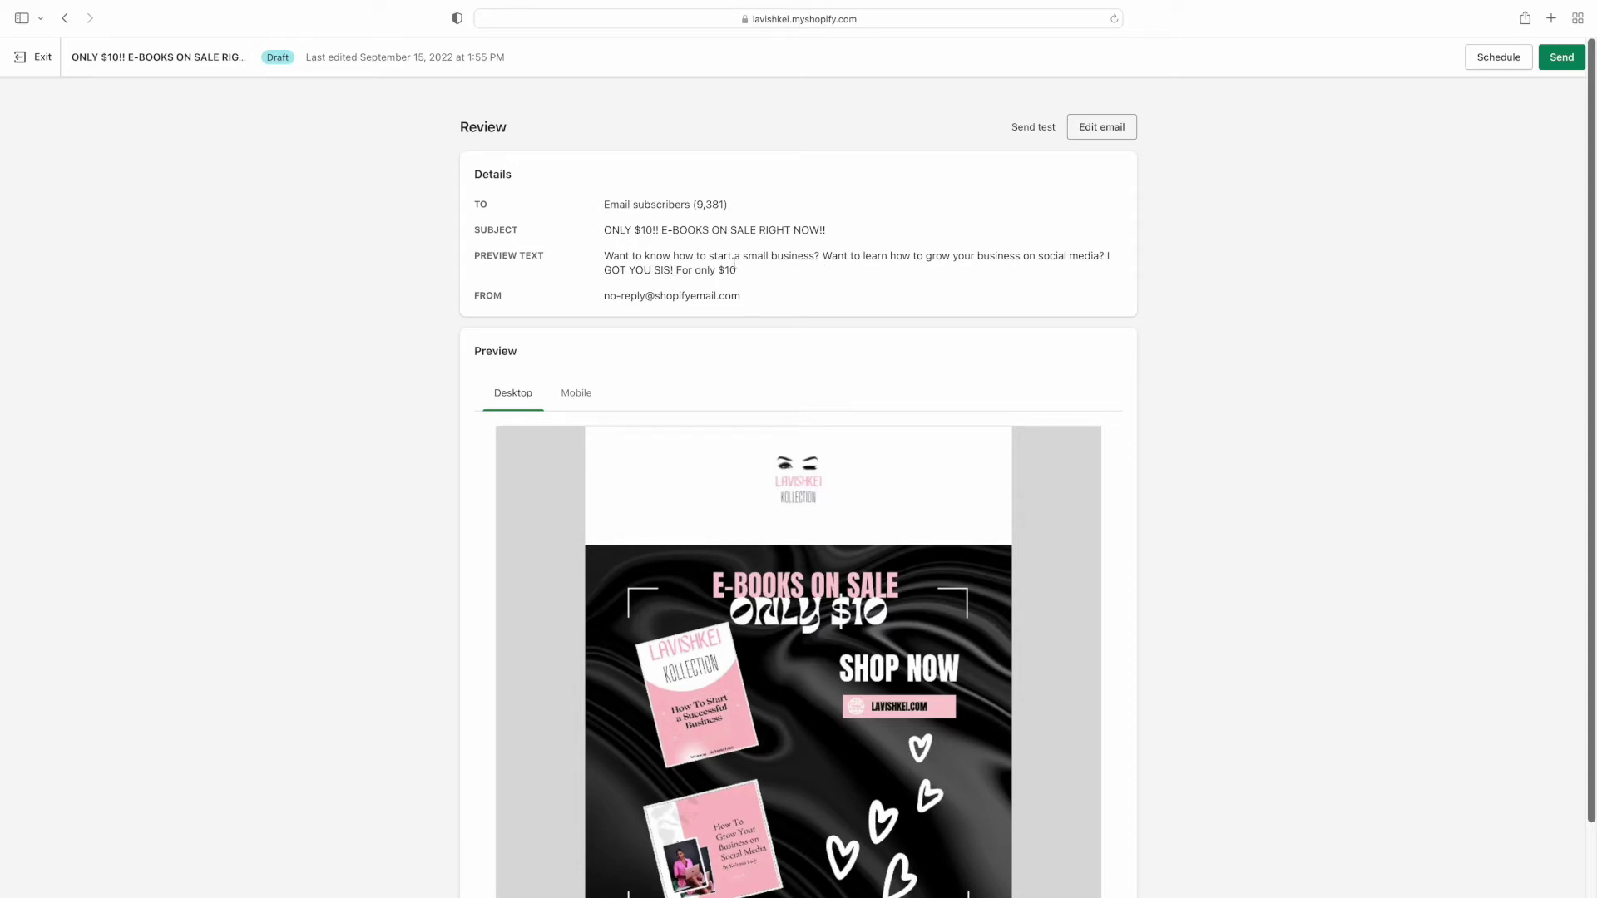
# Send the e-books sale email now to all 9,381 email subscribers after checking the cost breakdown.
pyautogui.click(1568, 58)
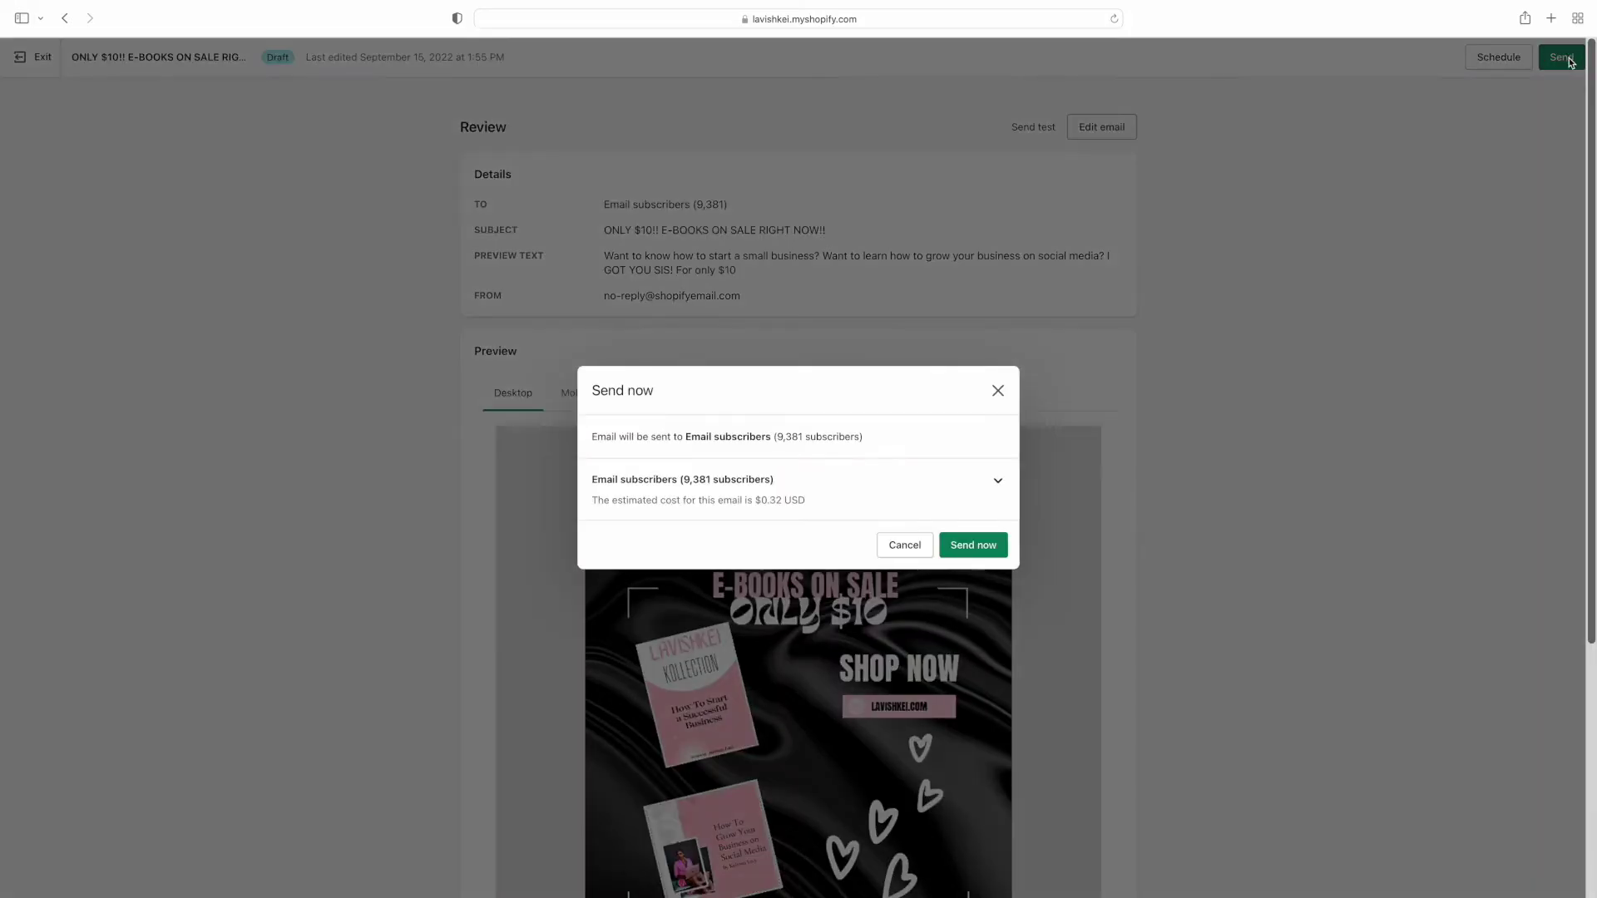
pyautogui.click(990, 497)
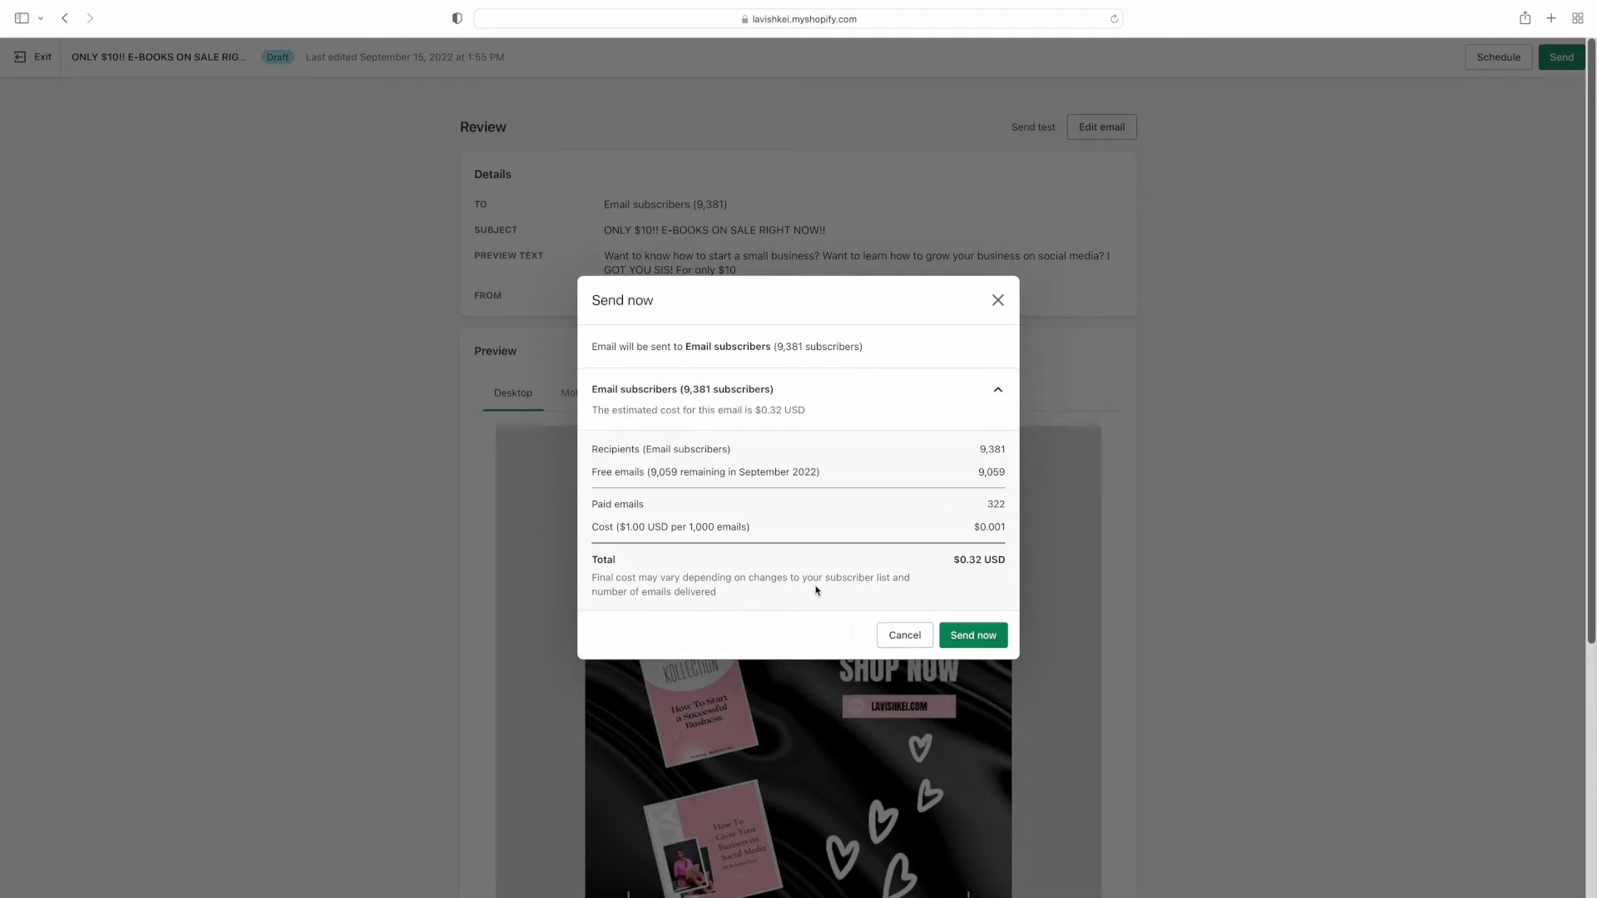
pyautogui.click(982, 636)
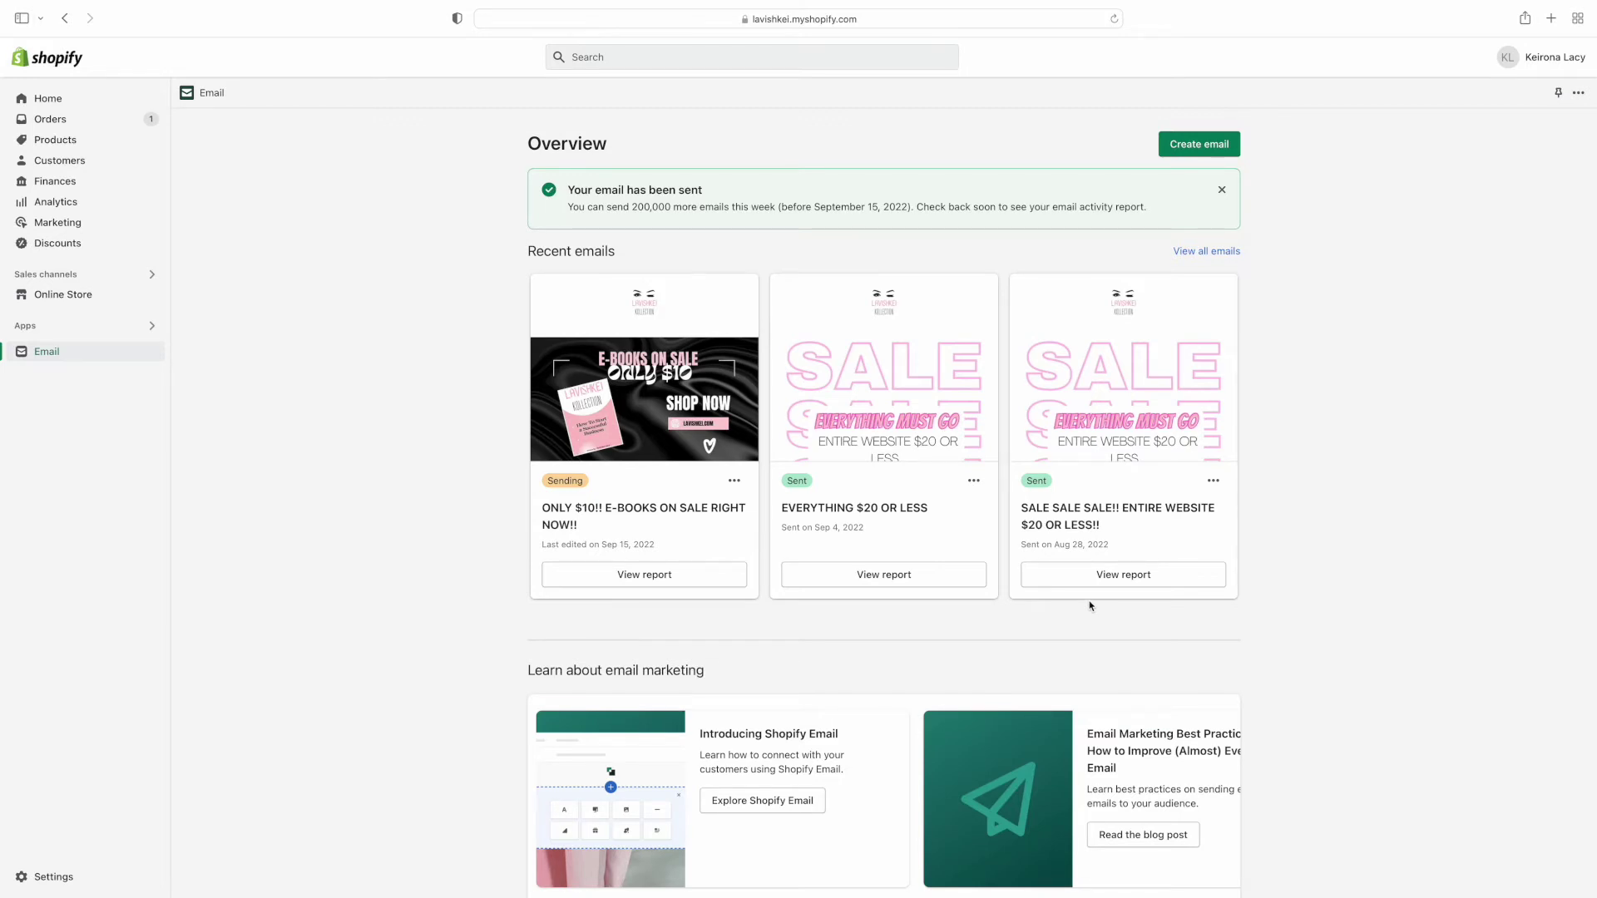
# Start a new email and preview the New arrivals card among the branded templates.
pyautogui.scroll(-2, 1090, 605)
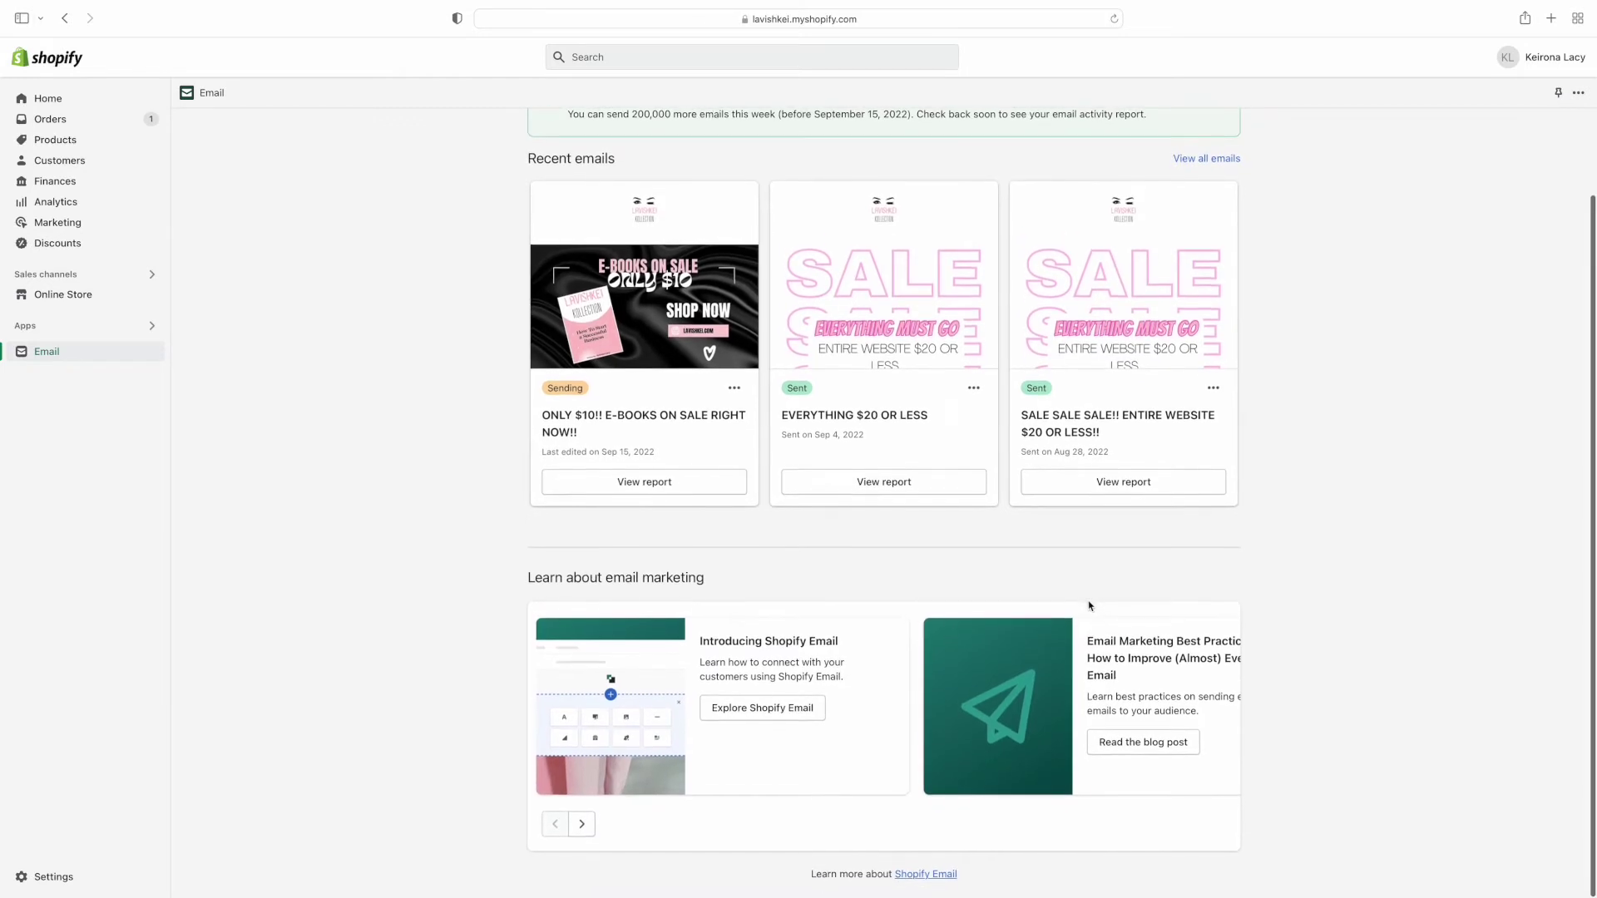
pyautogui.scroll(2, 1089, 605)
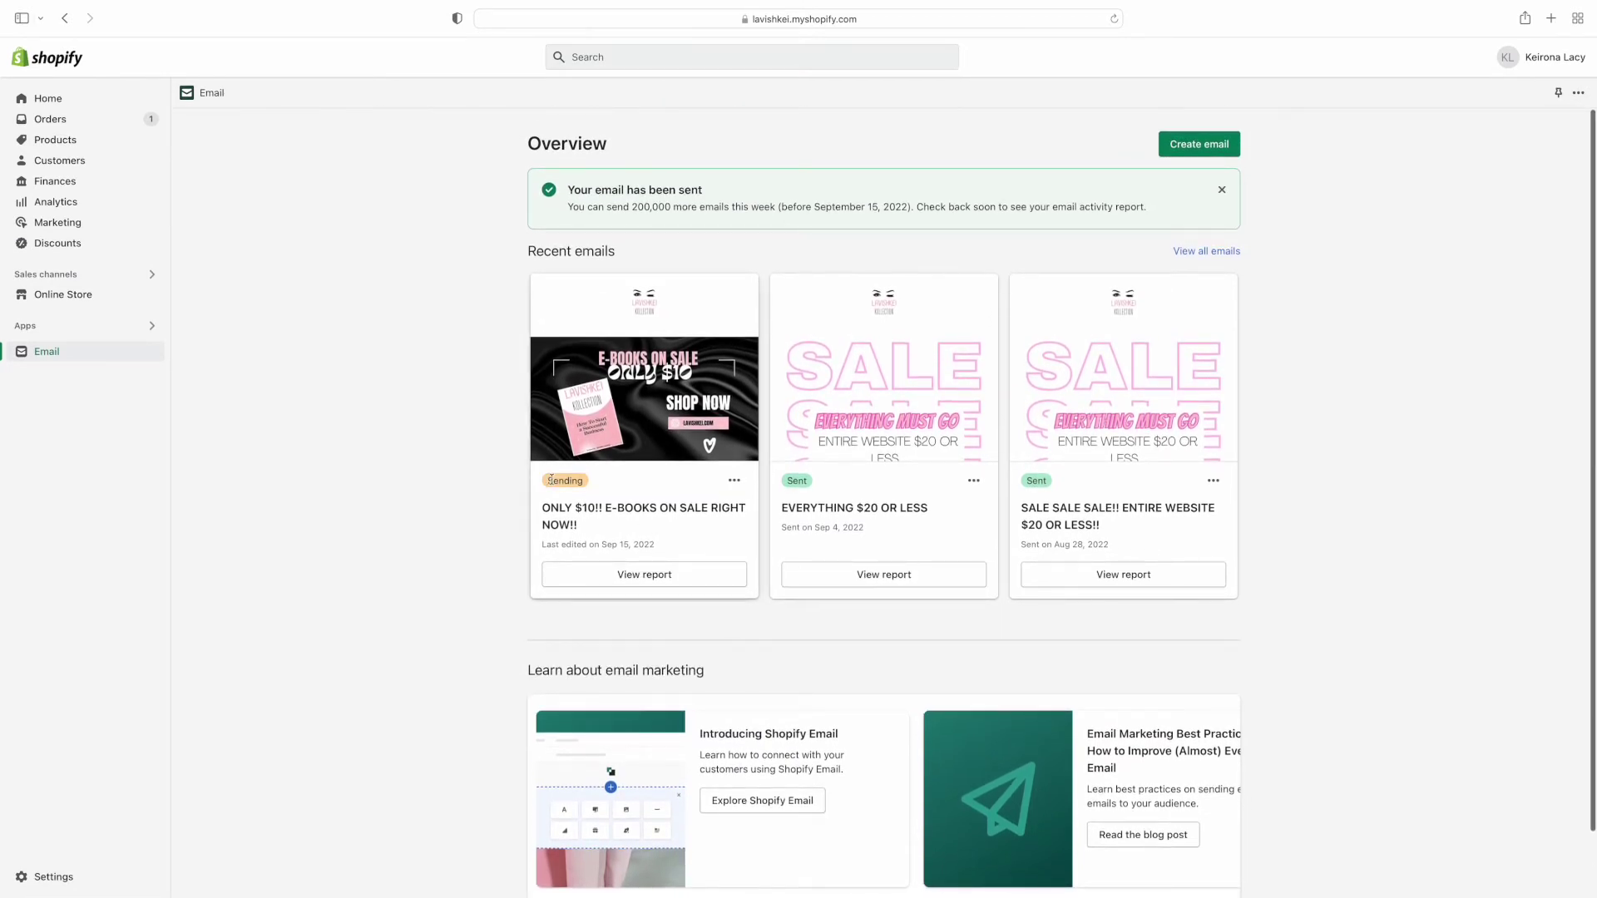
pyautogui.moveTo(542, 504); pyautogui.dragTo(741, 543)
pyautogui.click(789, 637)
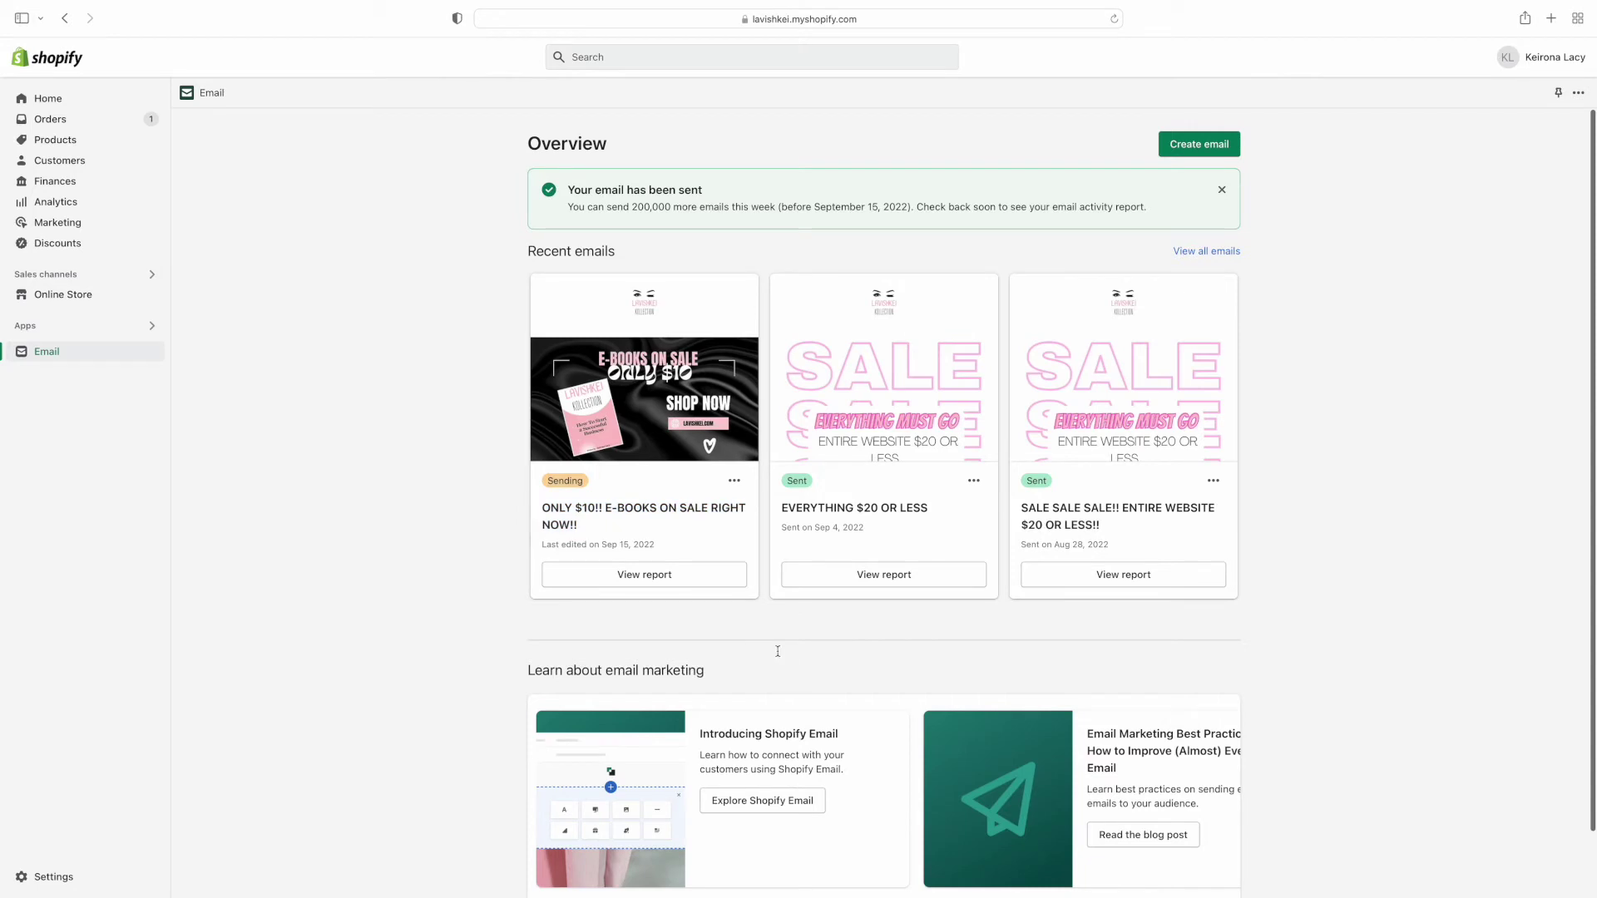
pyautogui.click(1195, 146)
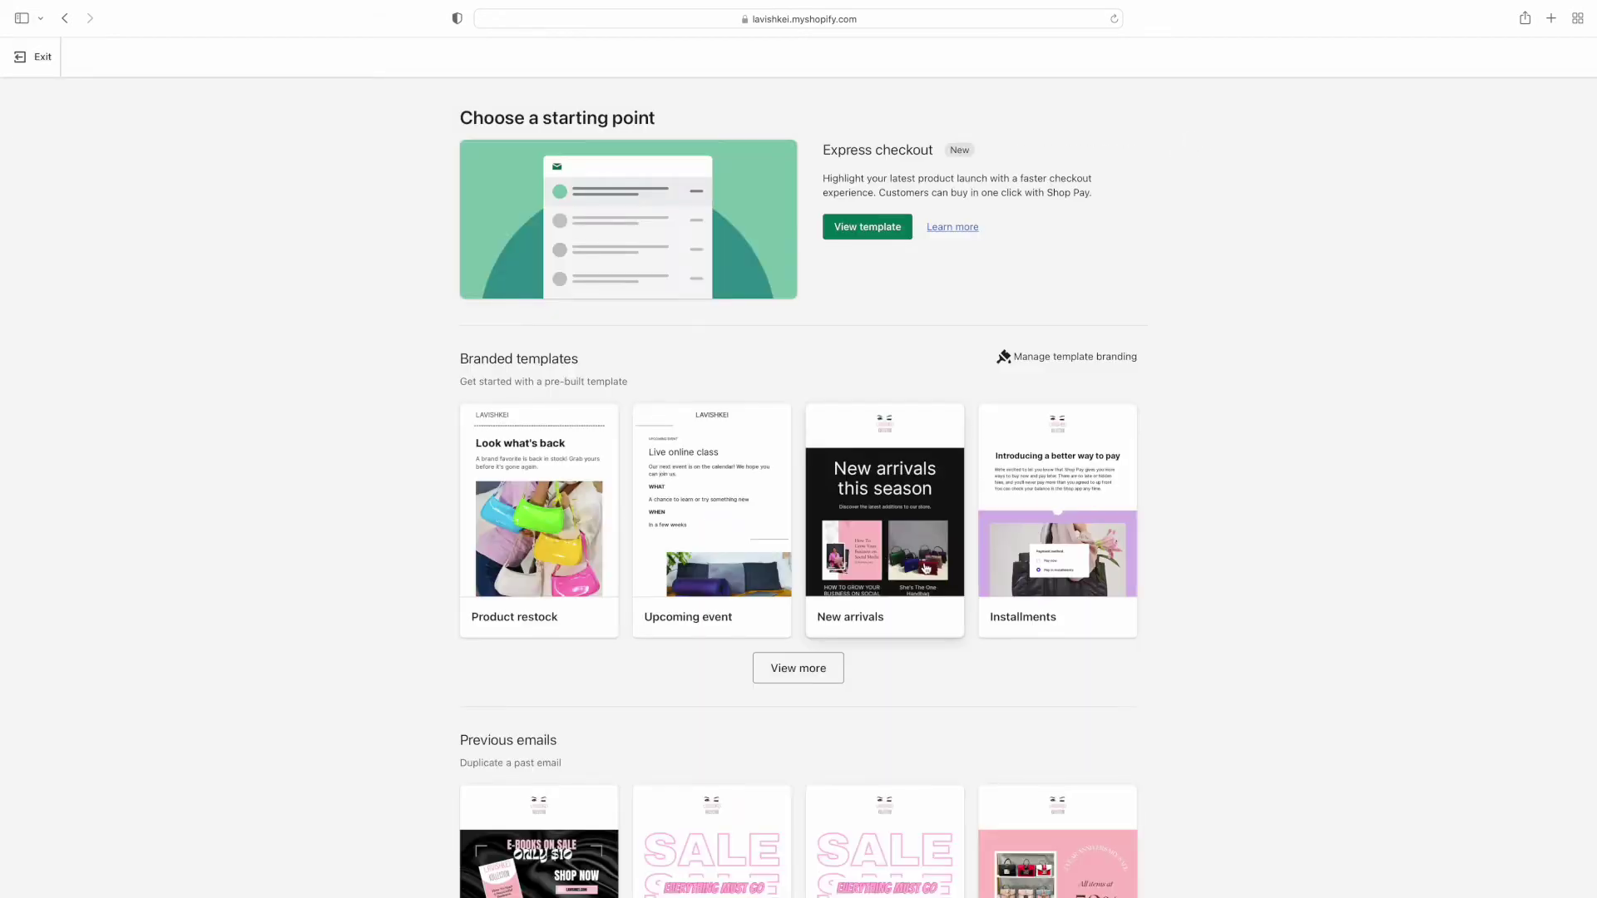
pyautogui.click(798, 668)
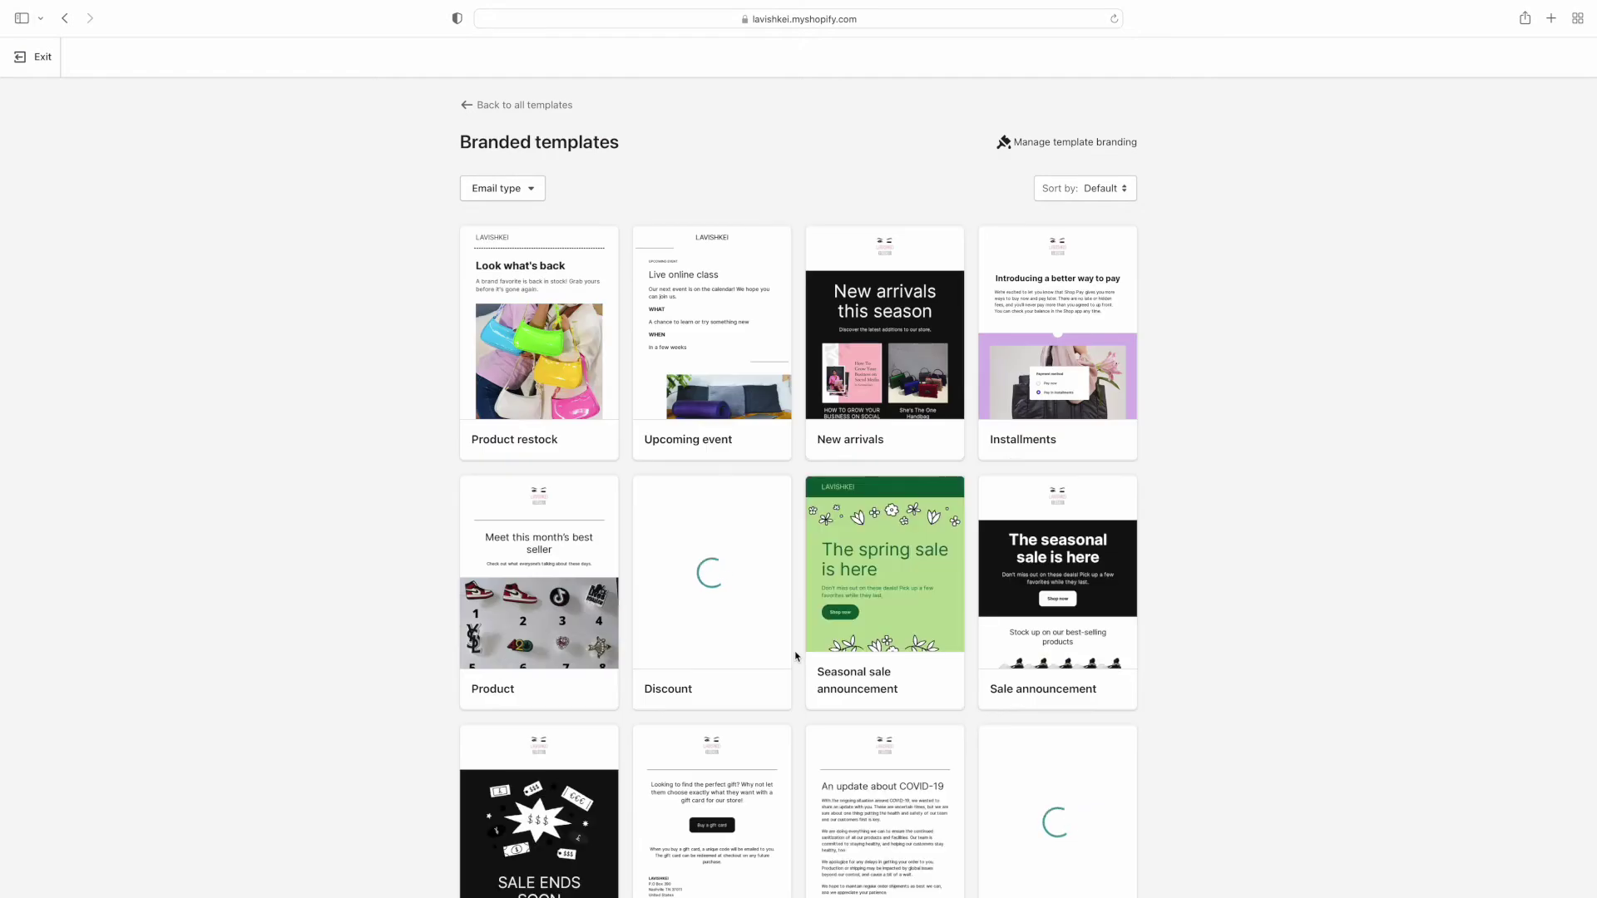
pyautogui.click(883, 370)
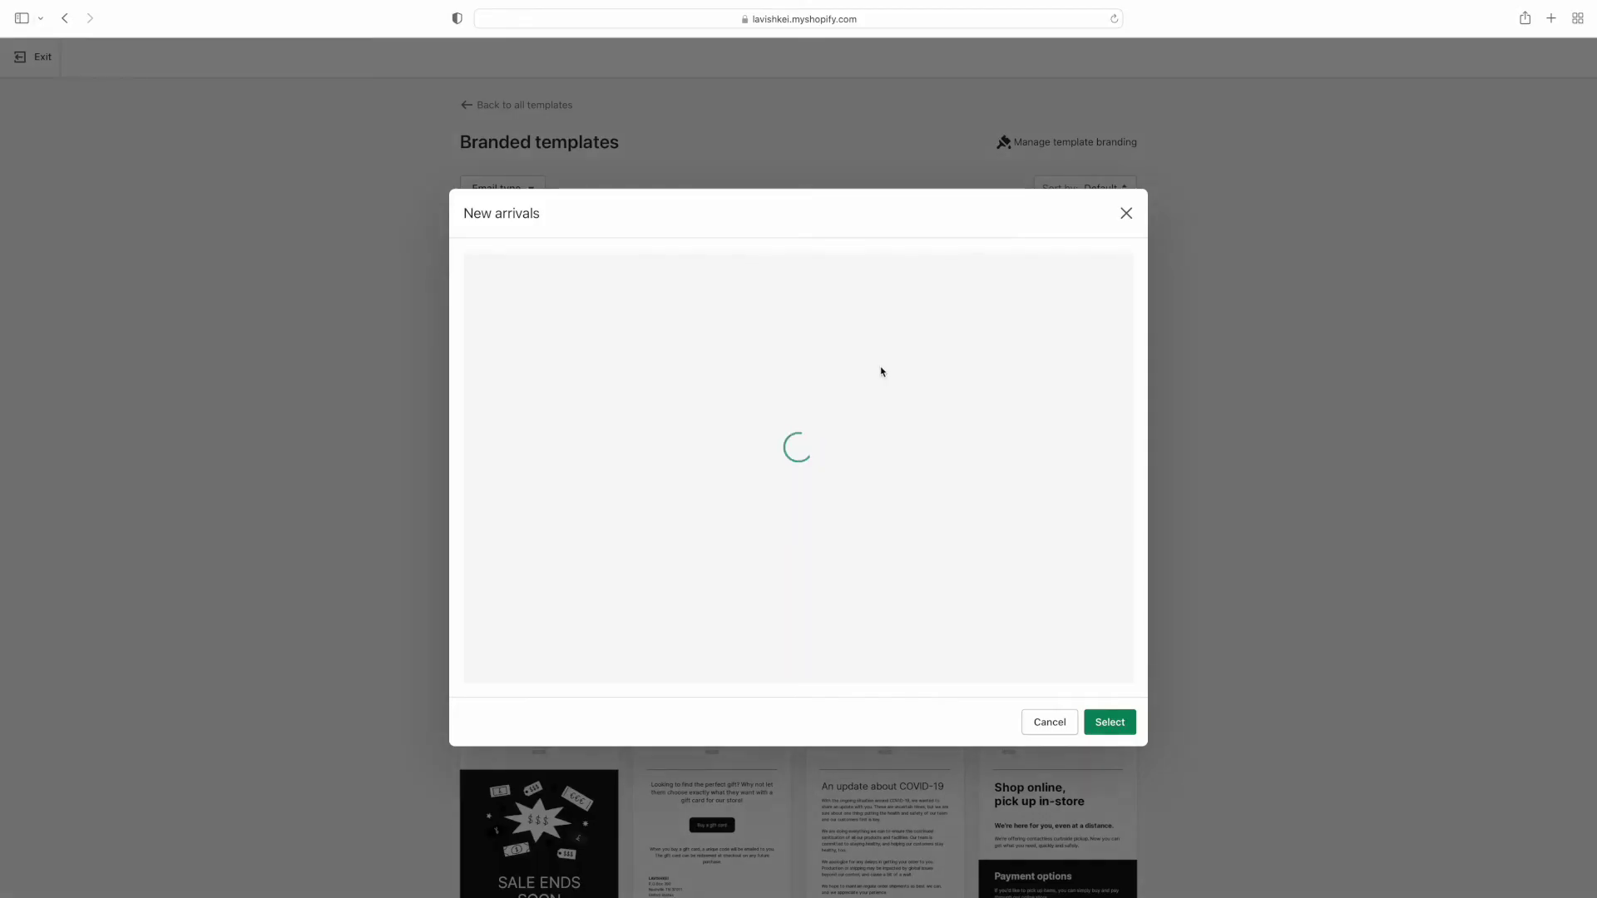
# Use the New arrivals template for a new draft addressed to All subscribers (9,381).
pyautogui.click(1115, 725)
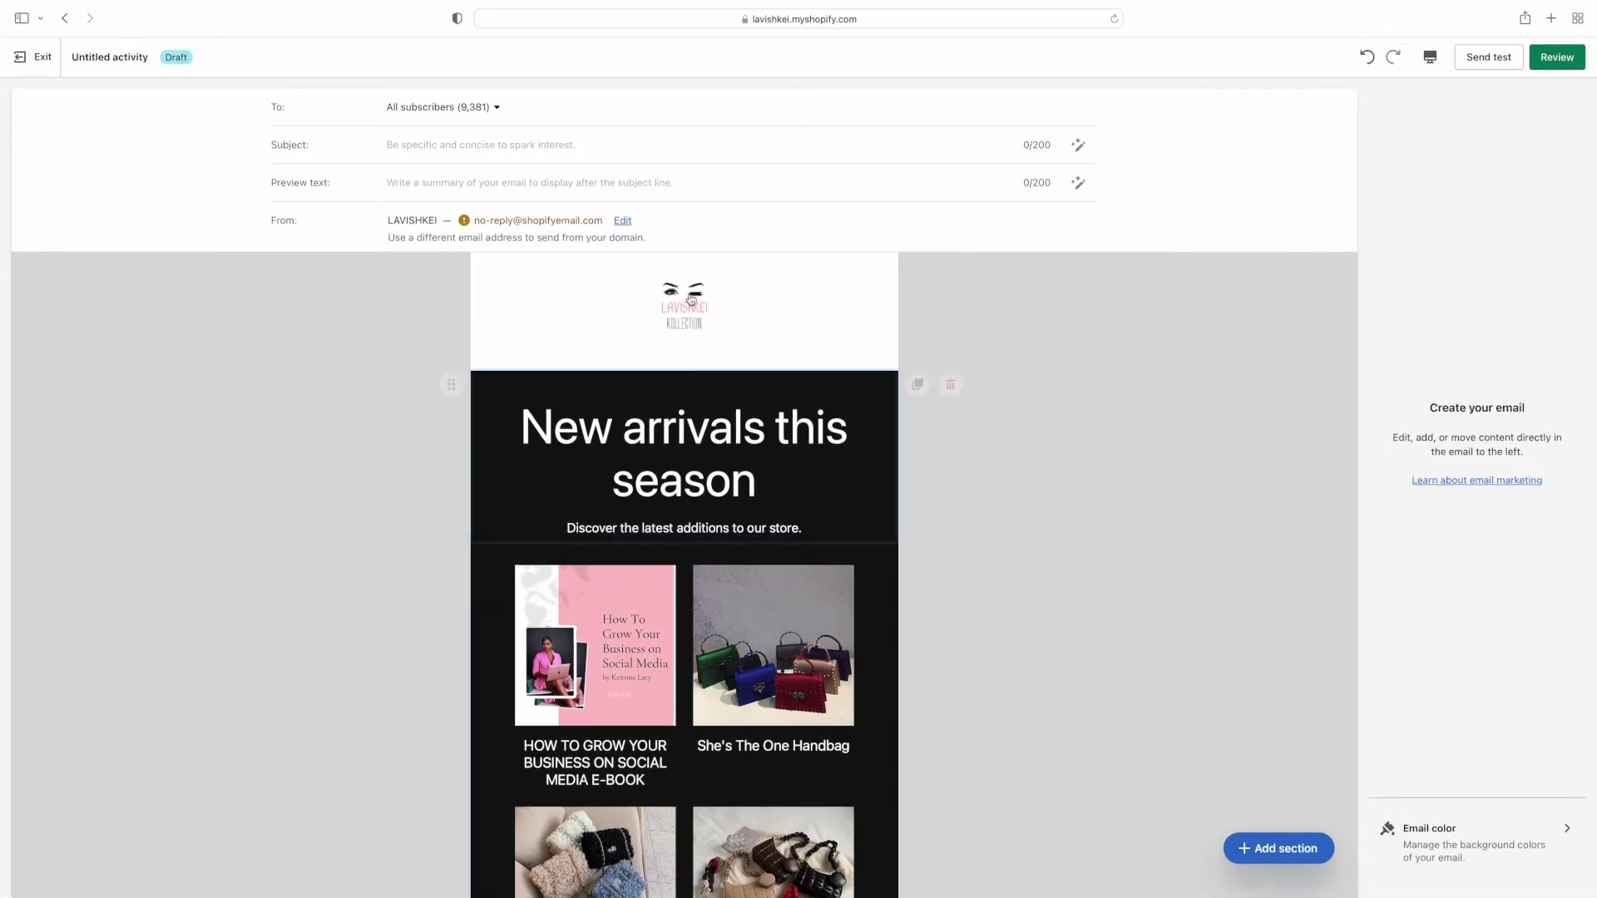
# Enter 'FALL IS APPROACHING' as the email's subject line without a trailing space.
pyautogui.click(478, 146)
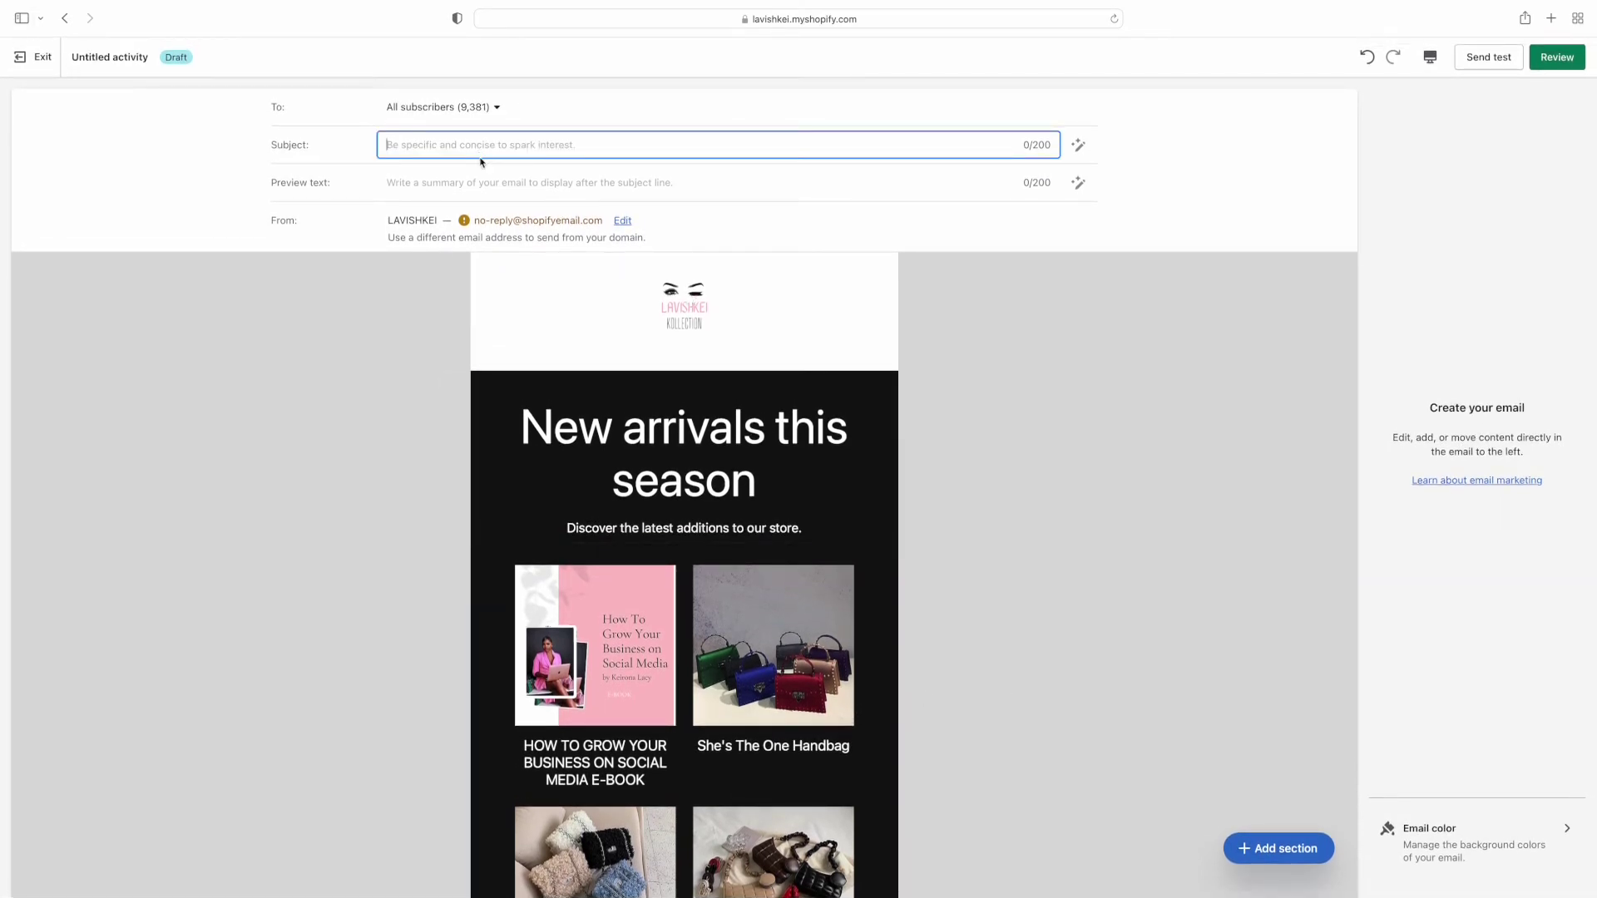
pyautogui.write('f')
pyautogui.write('all')
pyautogui.write('FALL')
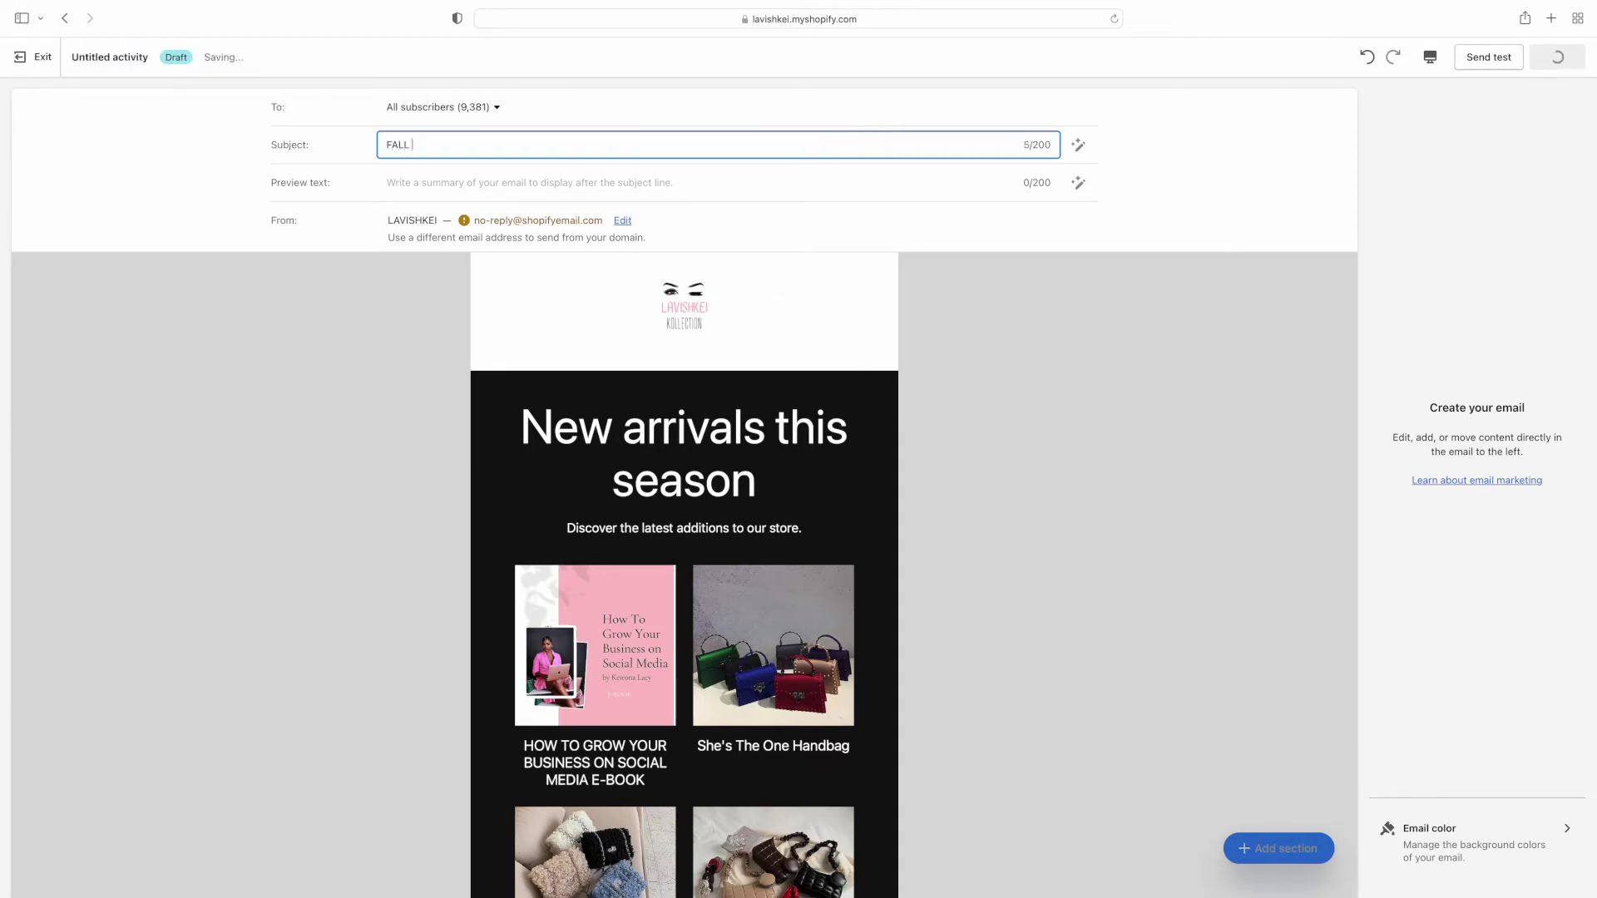
pyautogui.write(' IS A')
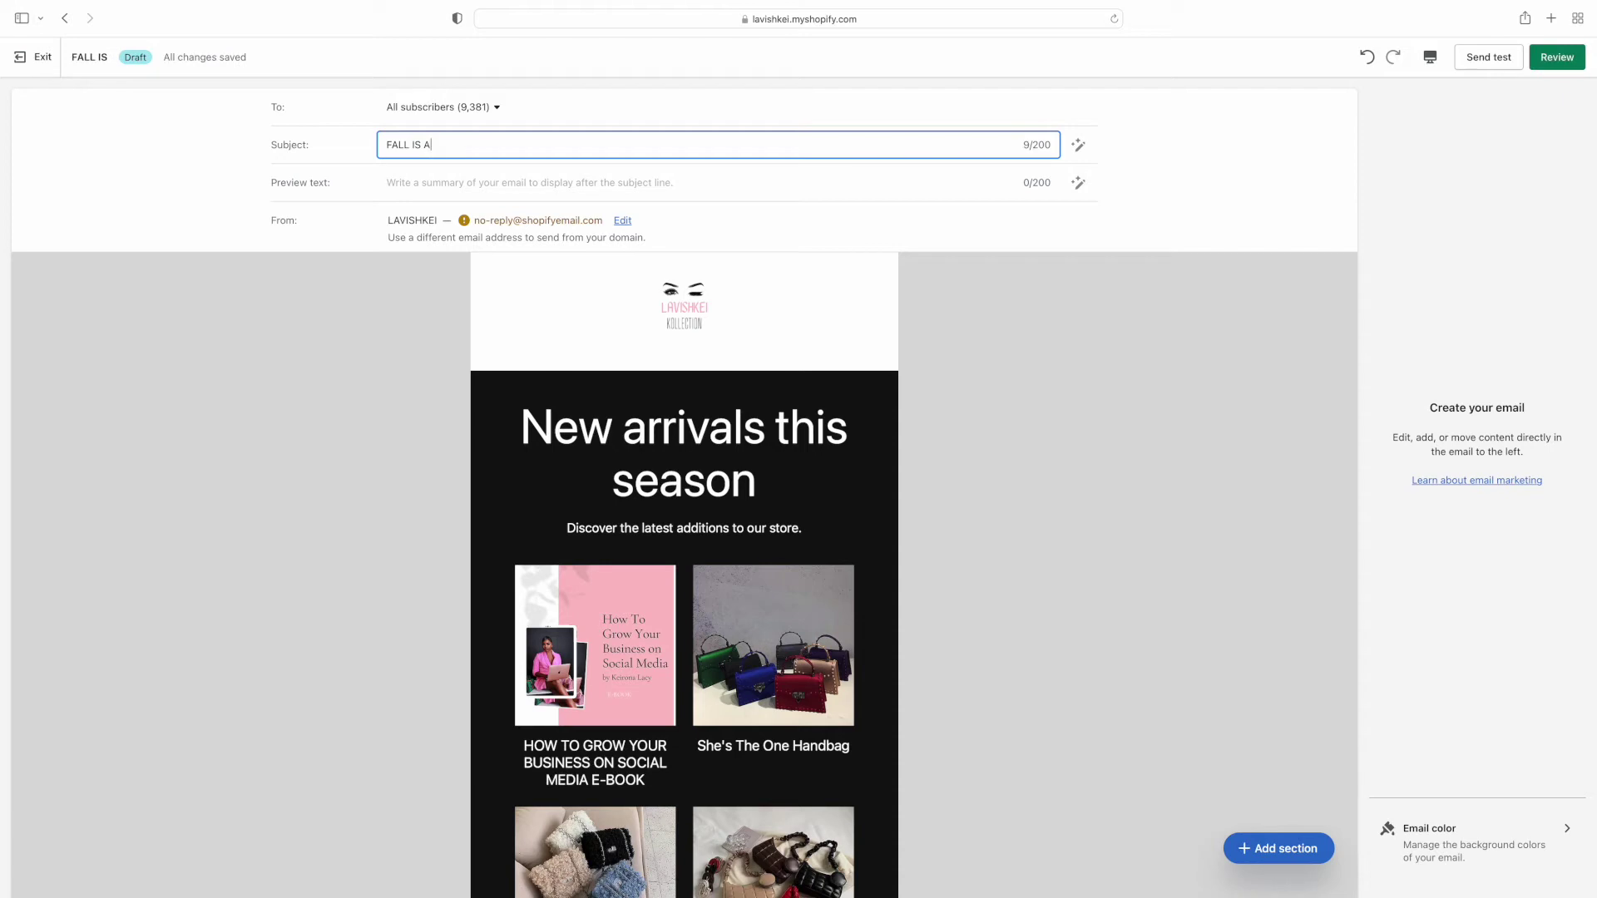
pyautogui.write('PPR')
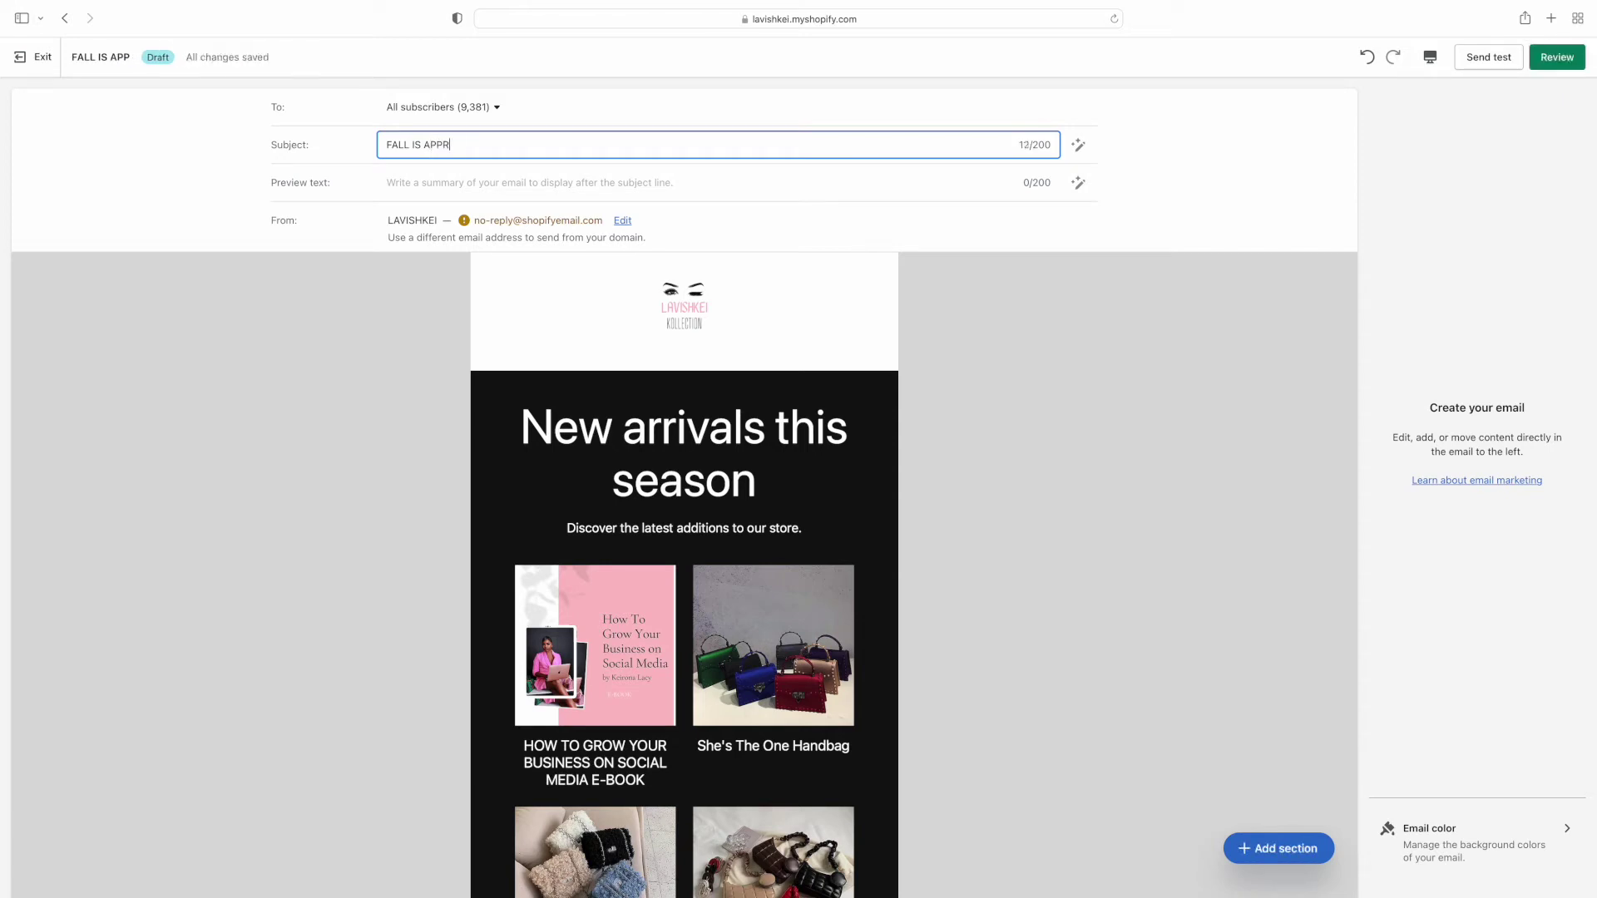
pyautogui.write('OACHING')
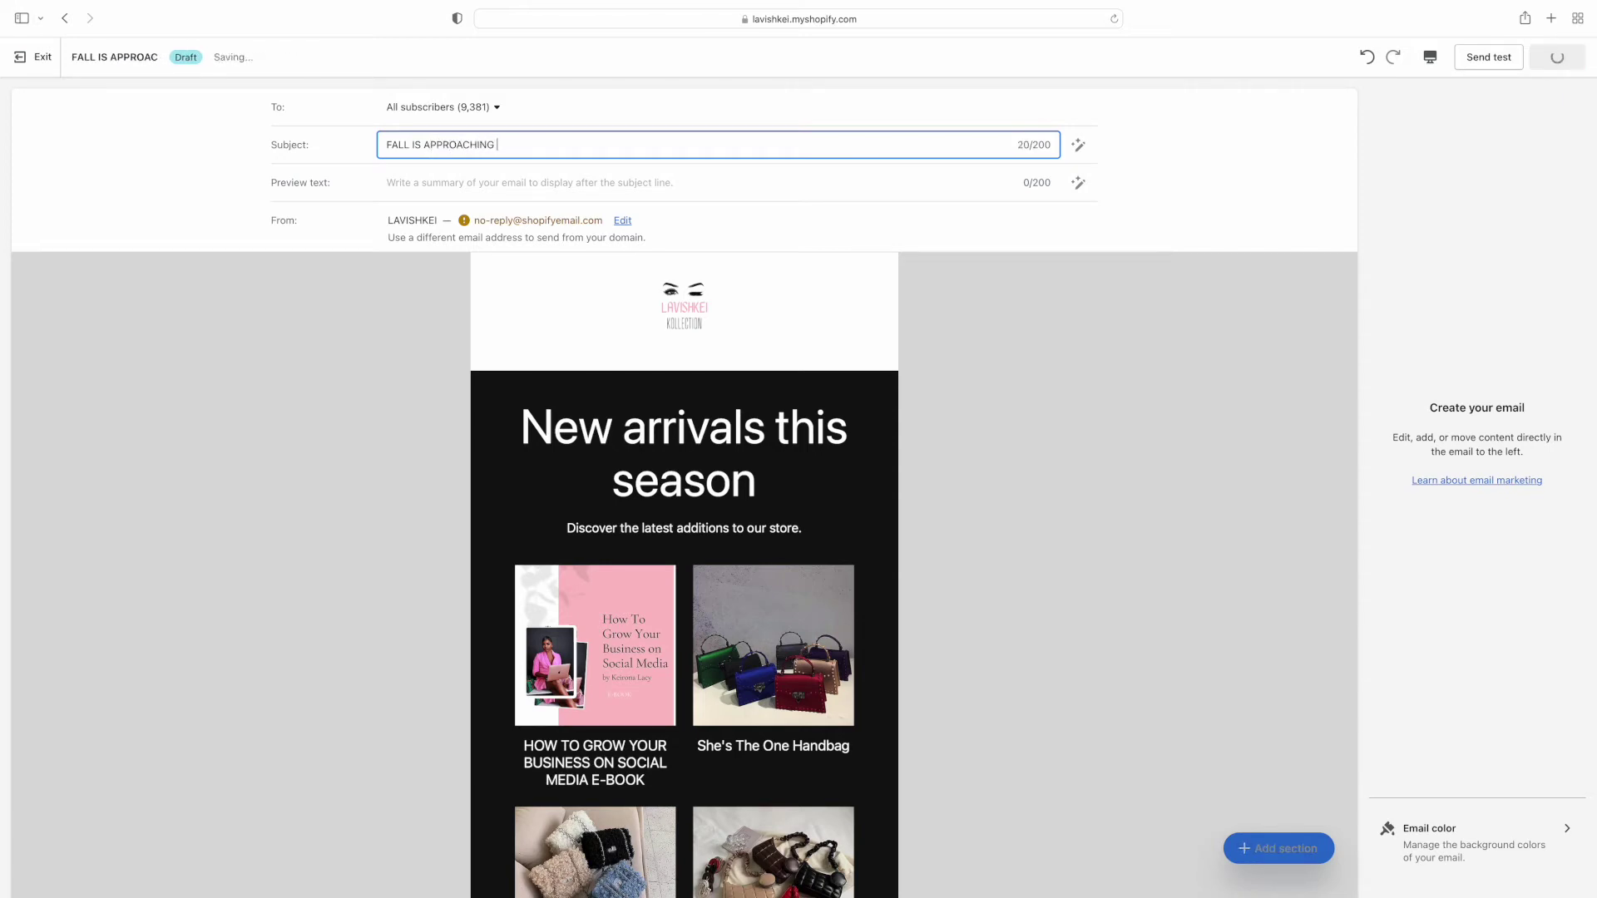
pyautogui.press('BackSpace')
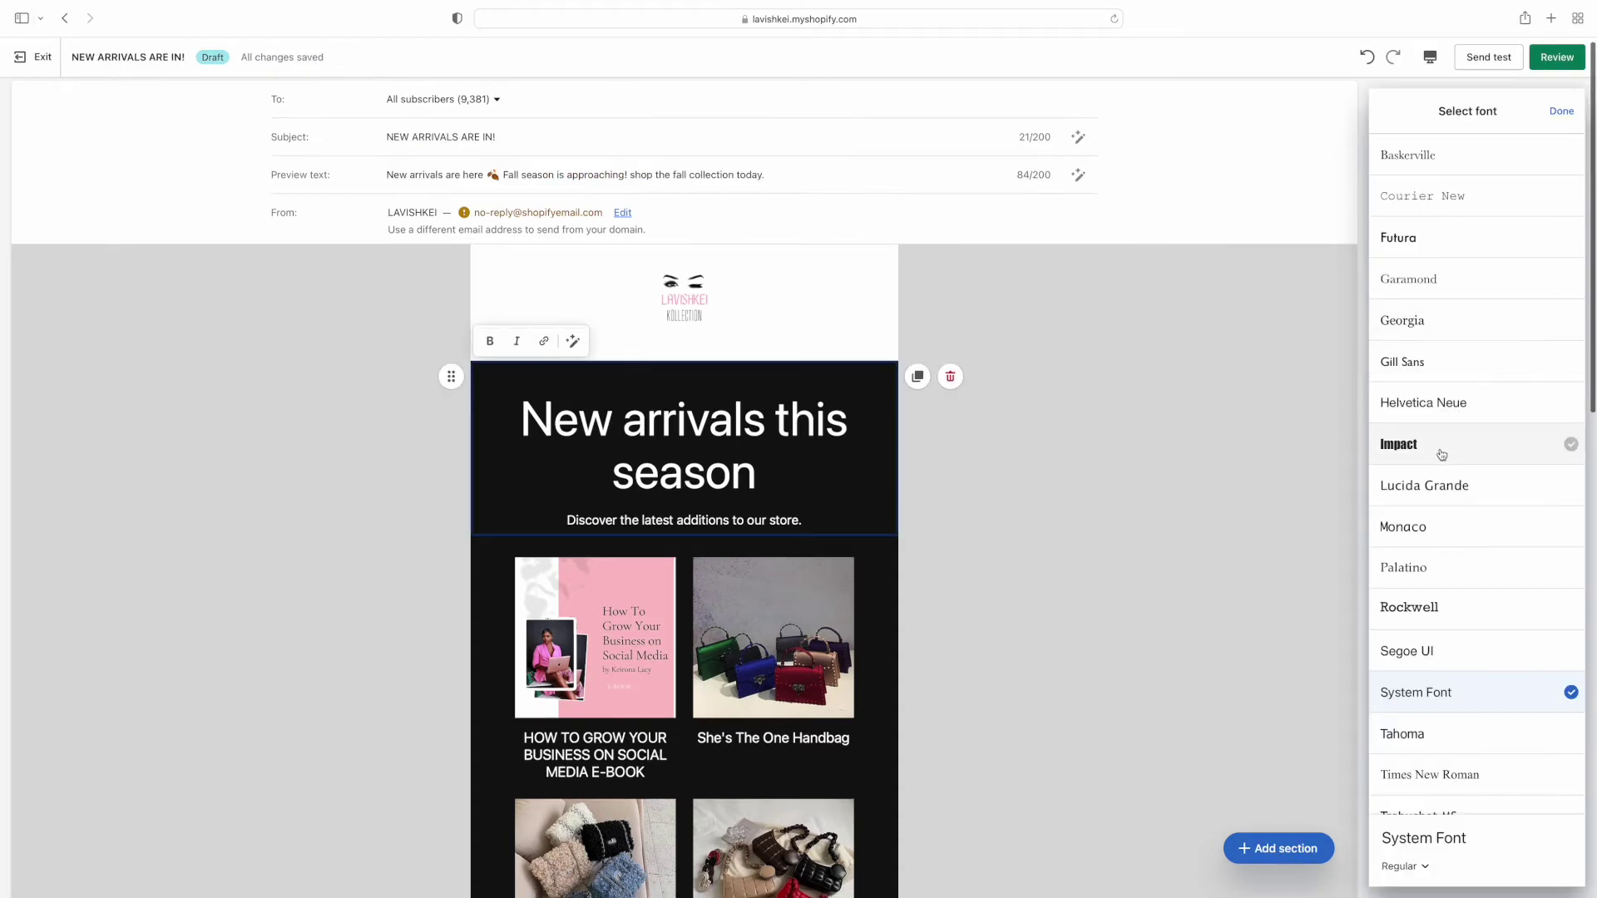
# Set the 'New arrivals this season' heading font to Futura after trying Impact, Times New Roman and System Font.
pyautogui.click(1442, 448)
pyautogui.scroll(-2, 1442, 463)
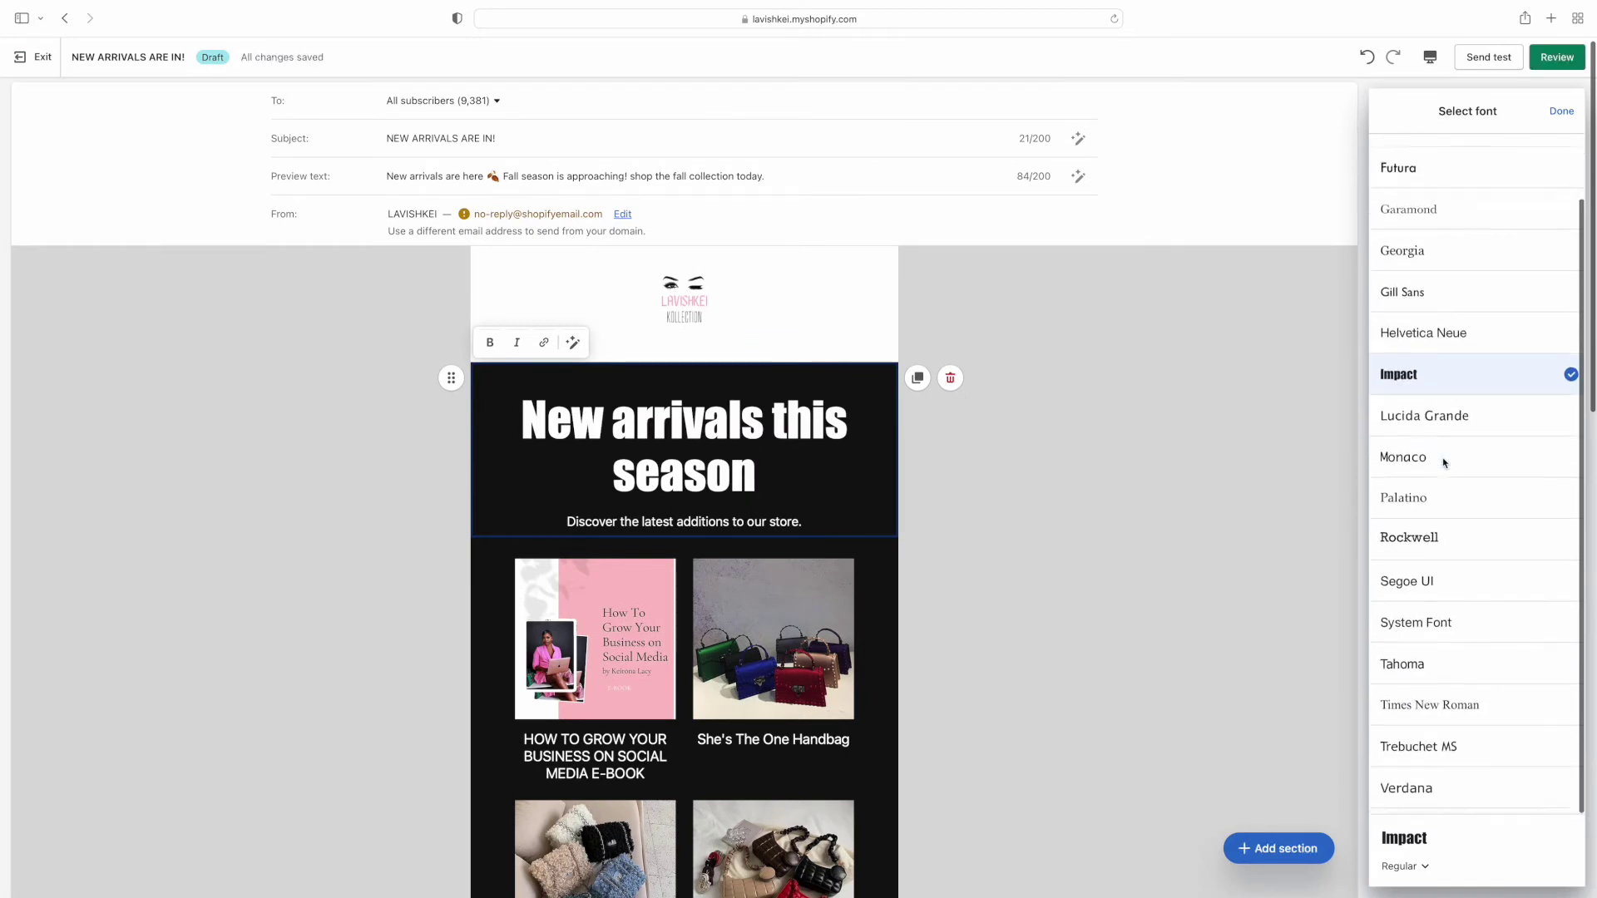
pyautogui.click(1429, 713)
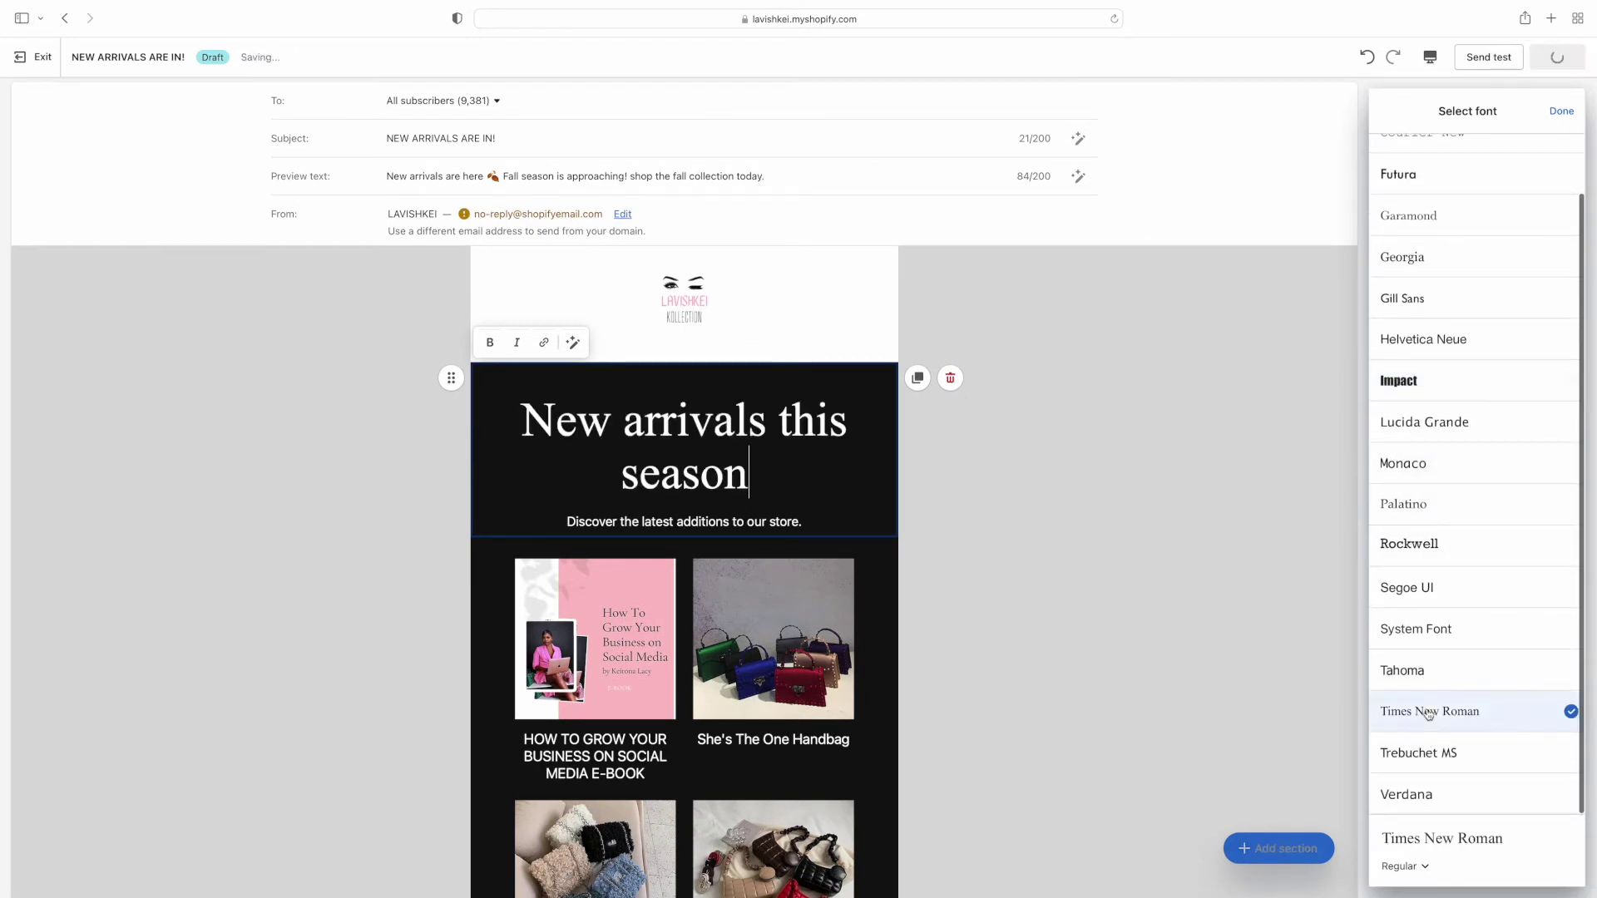
pyautogui.click(1430, 630)
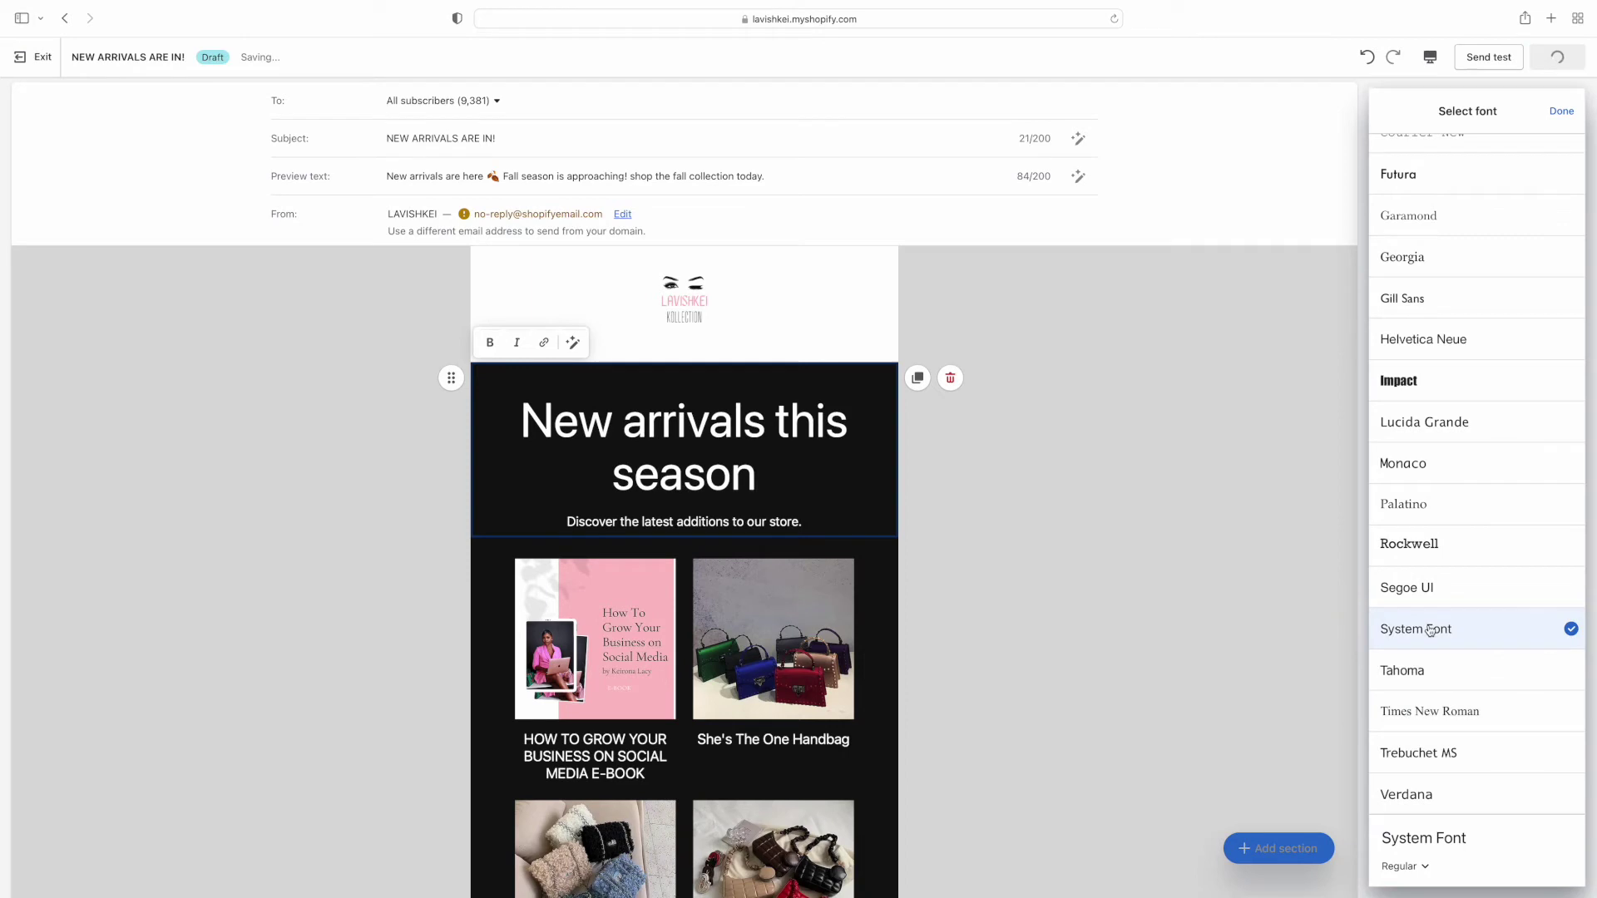
pyautogui.click(1422, 175)
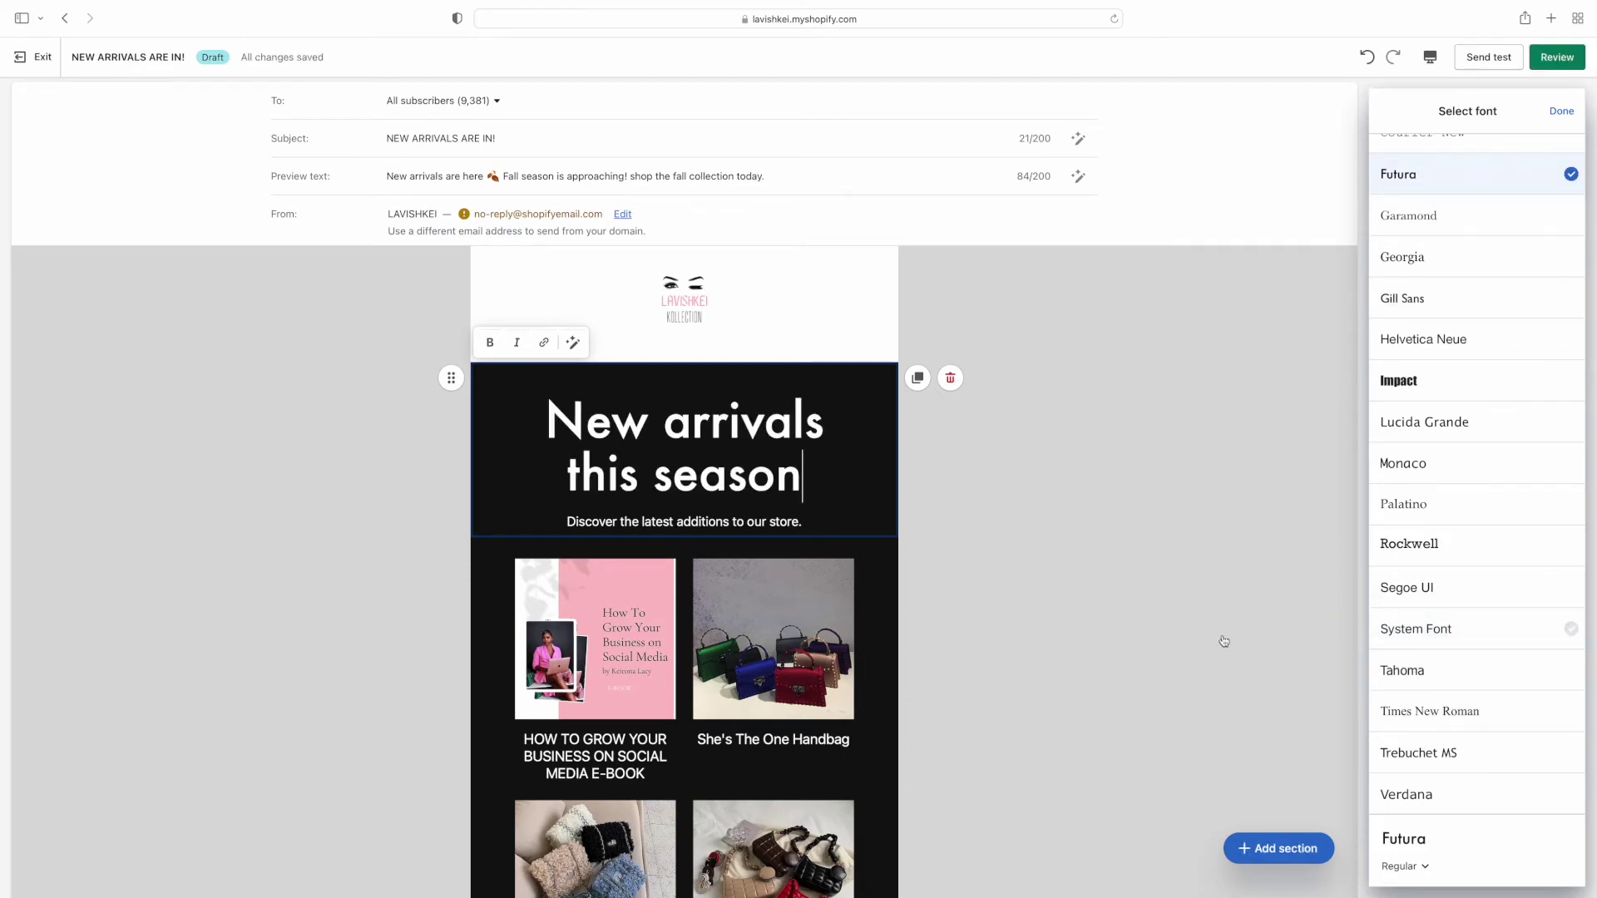
pyautogui.click(1255, 641)
pyautogui.click(1385, 112)
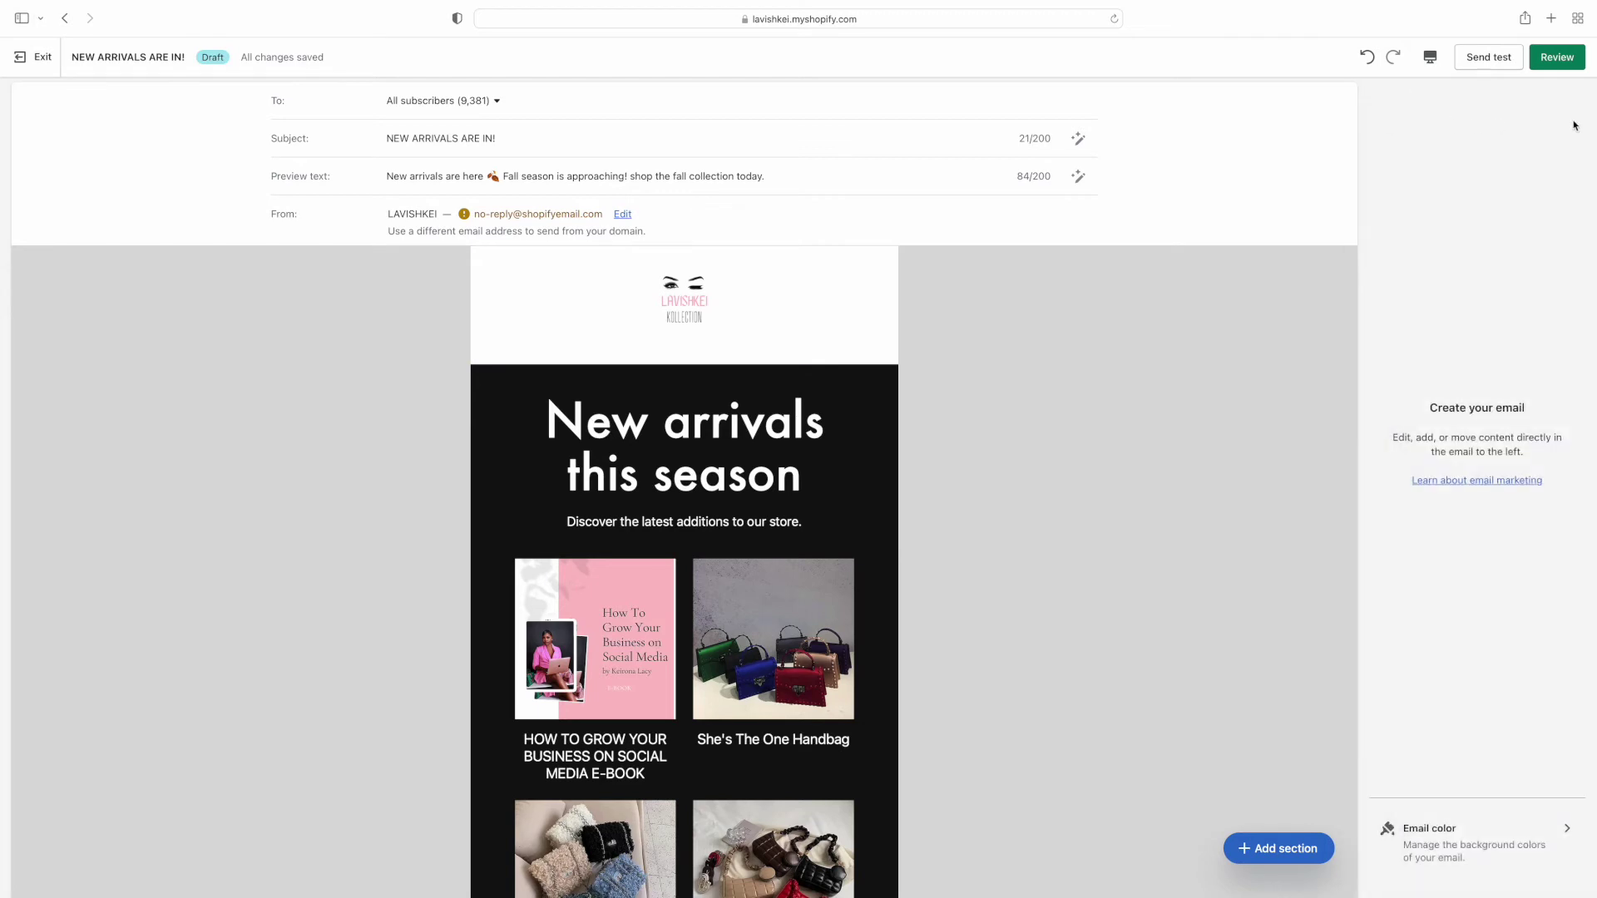
# Select the heading and try reddish text colours, settling briefly on #C13636.
pyautogui.click(798, 476)
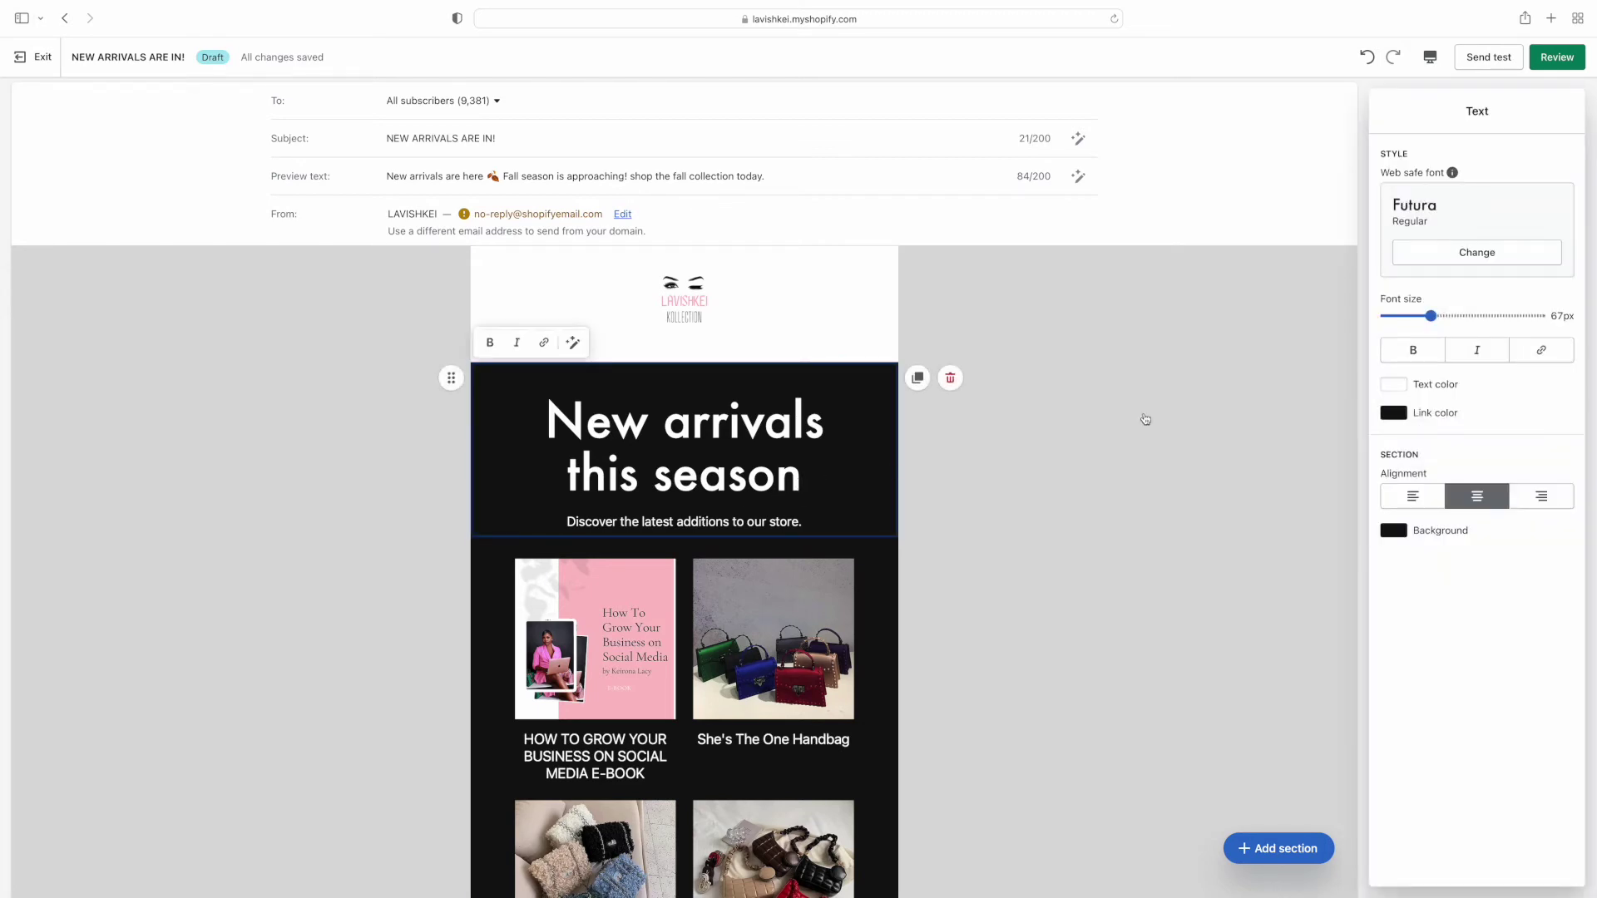
pyautogui.click(1396, 388)
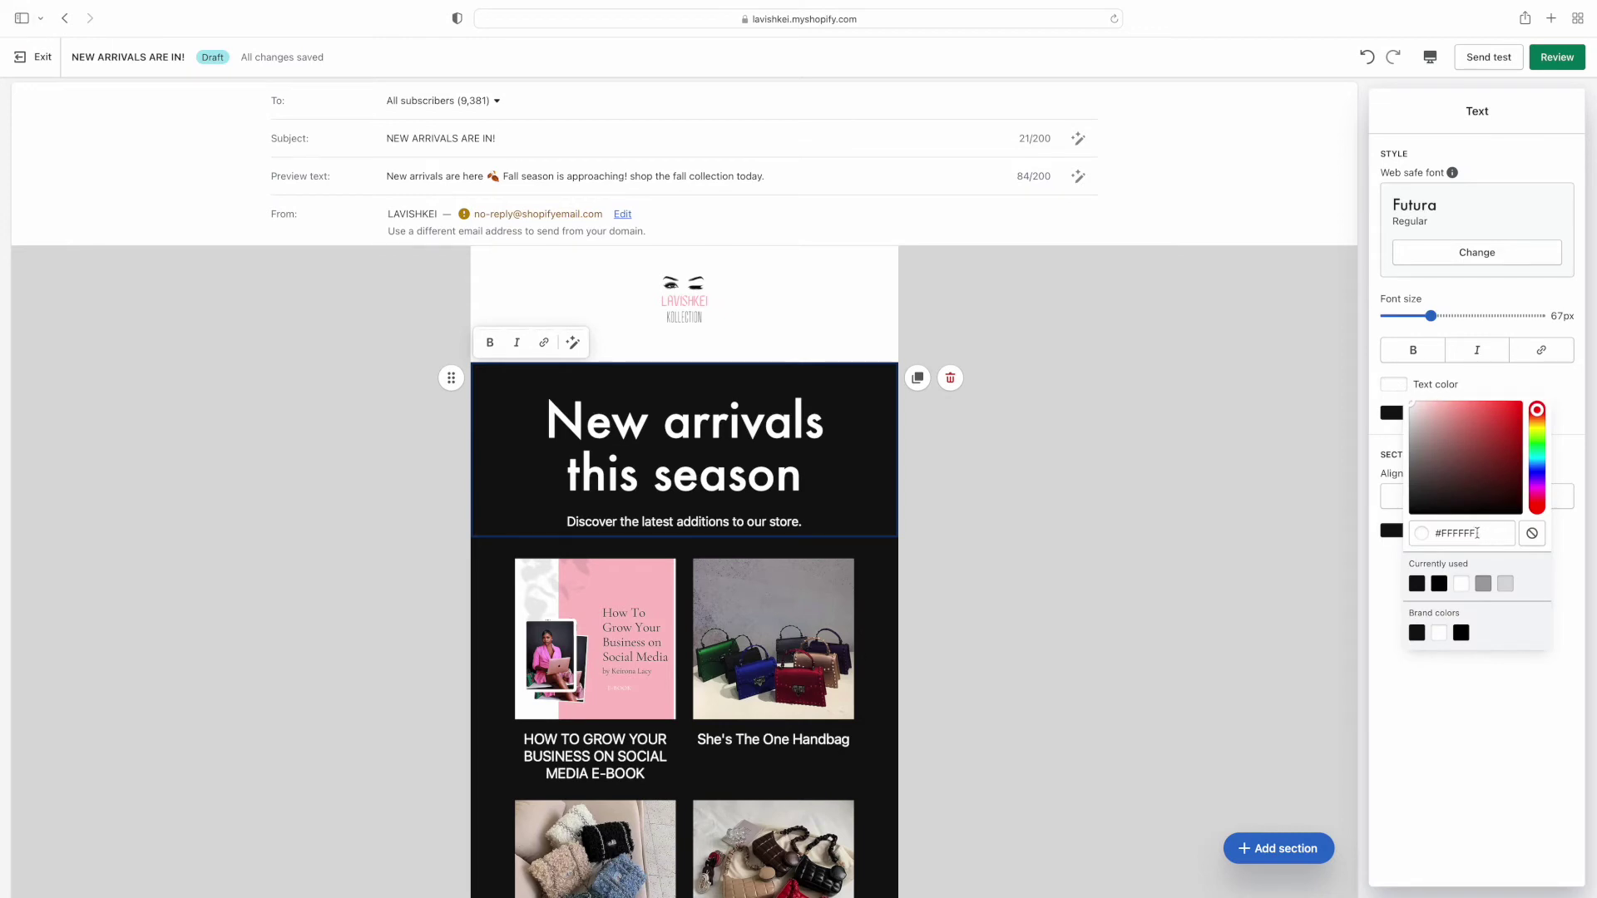
pyautogui.click(1538, 492)
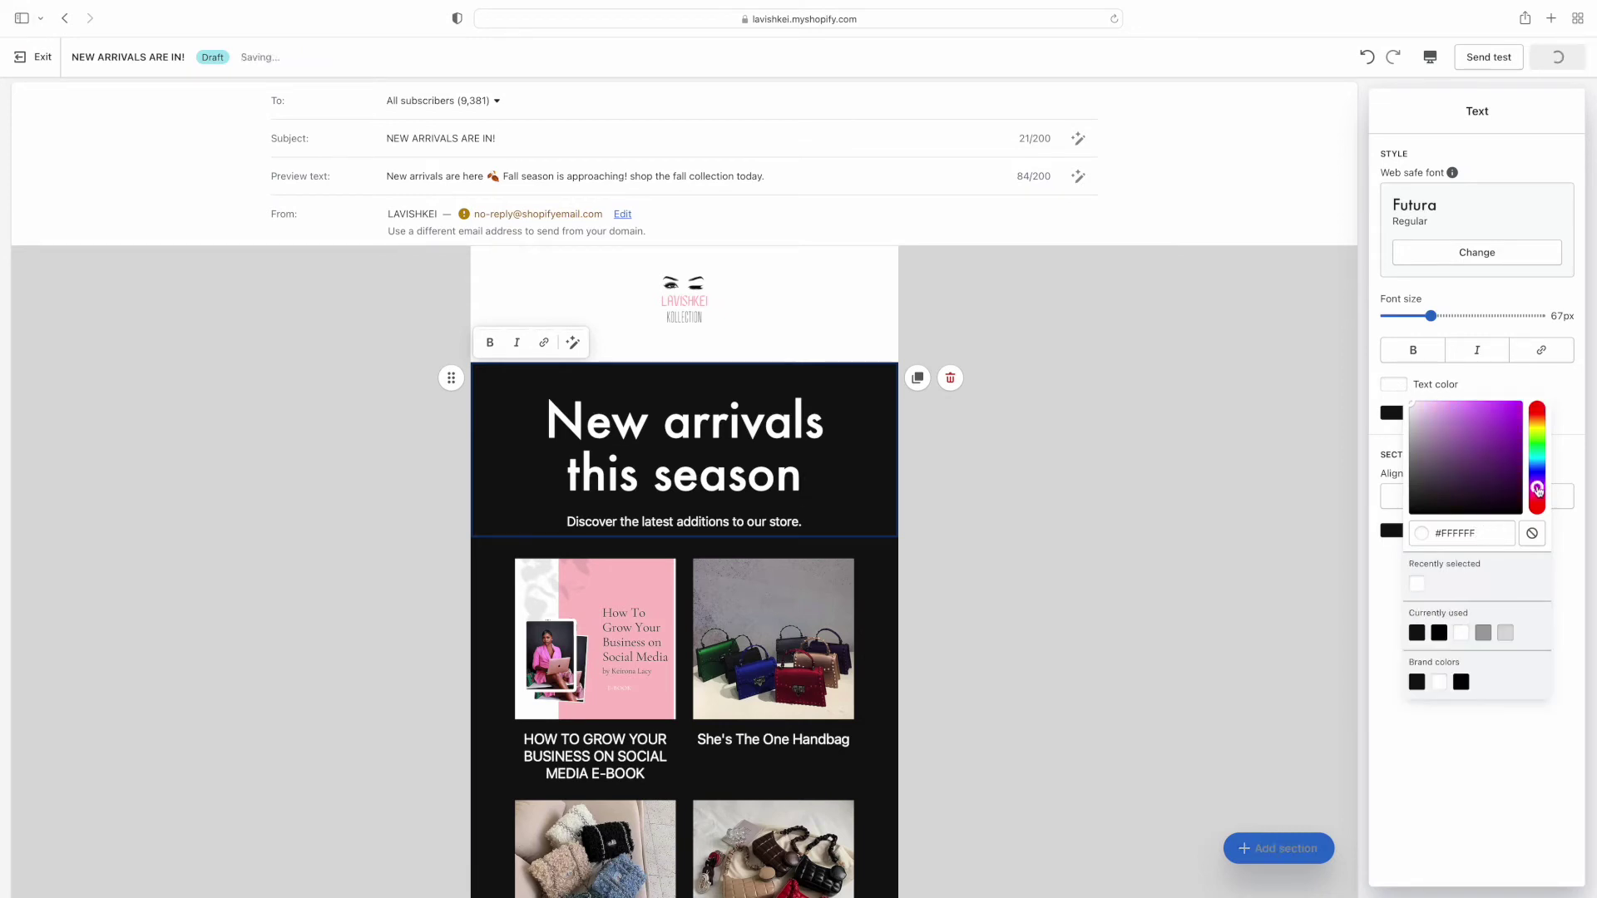
pyautogui.click(799, 476)
pyautogui.click(1403, 389)
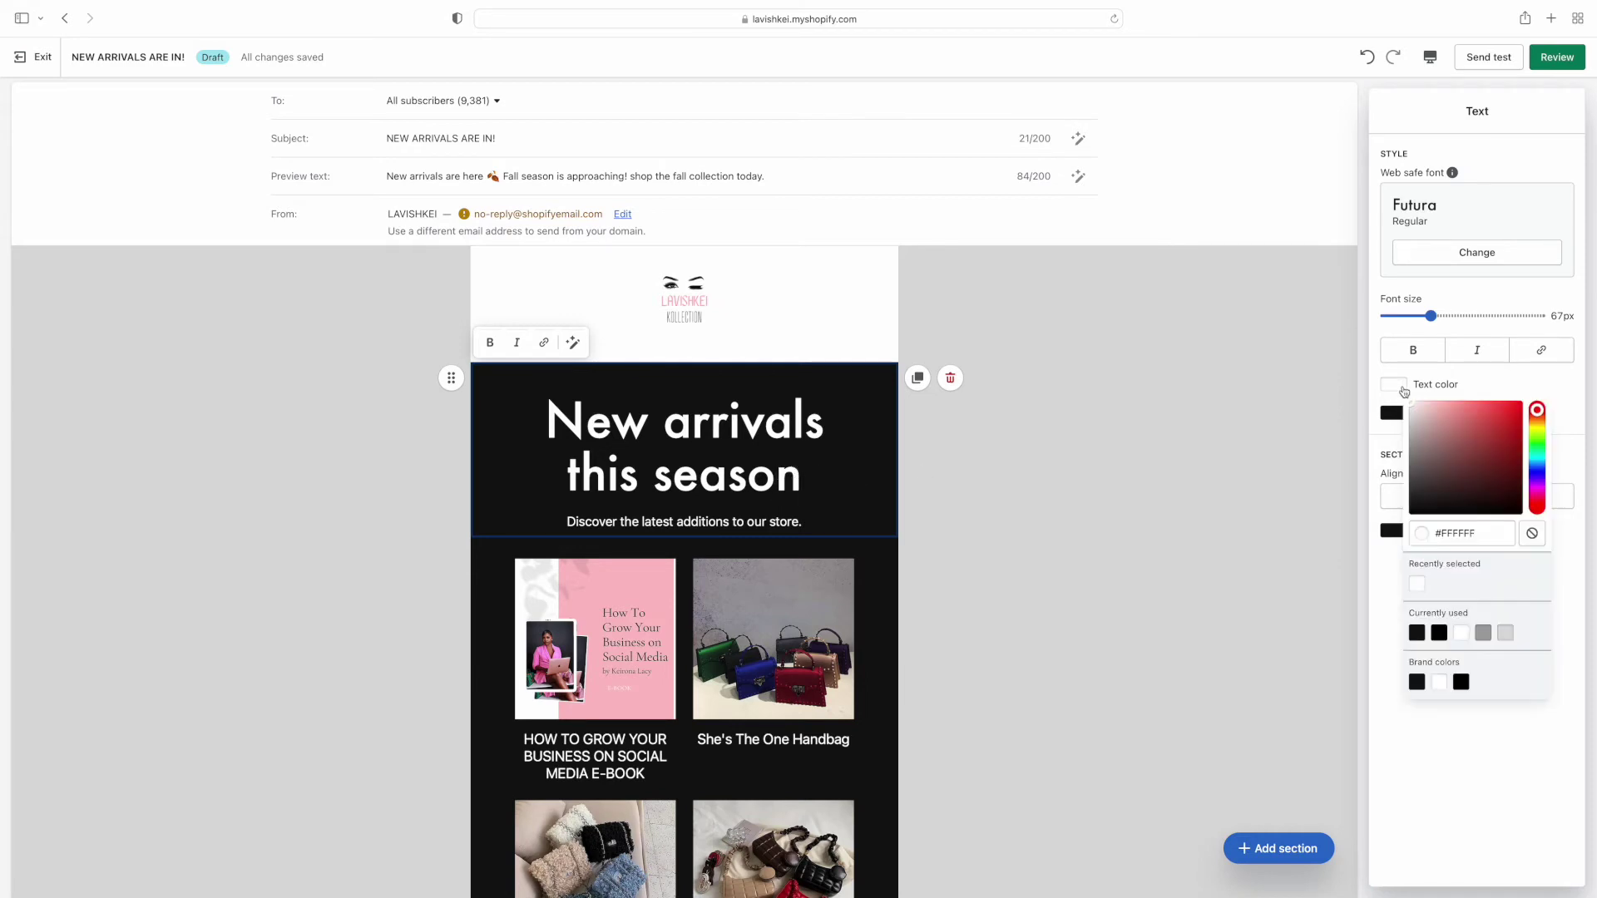
pyautogui.click(1459, 445)
pyautogui.click(1514, 454)
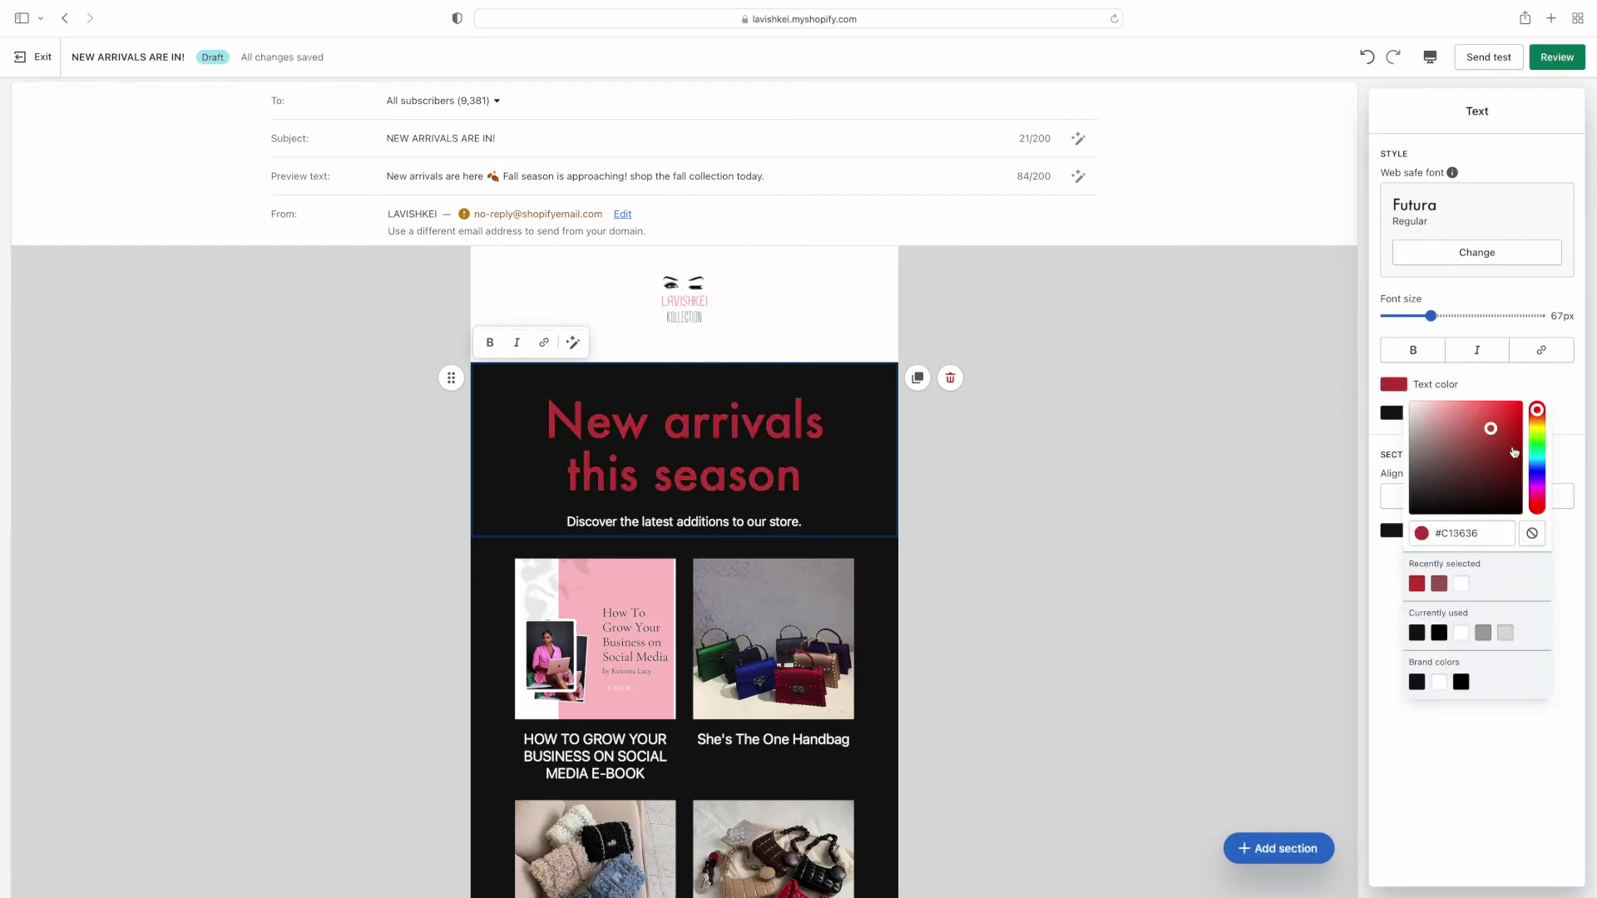
pyautogui.click(1491, 429)
# Replace the hex value with a pink (#FFB6C…) and confirm the heading colour.
pyautogui.click(1495, 542)
pyautogui.moveTo(1495, 542); pyautogui.dragTo(1431, 539)
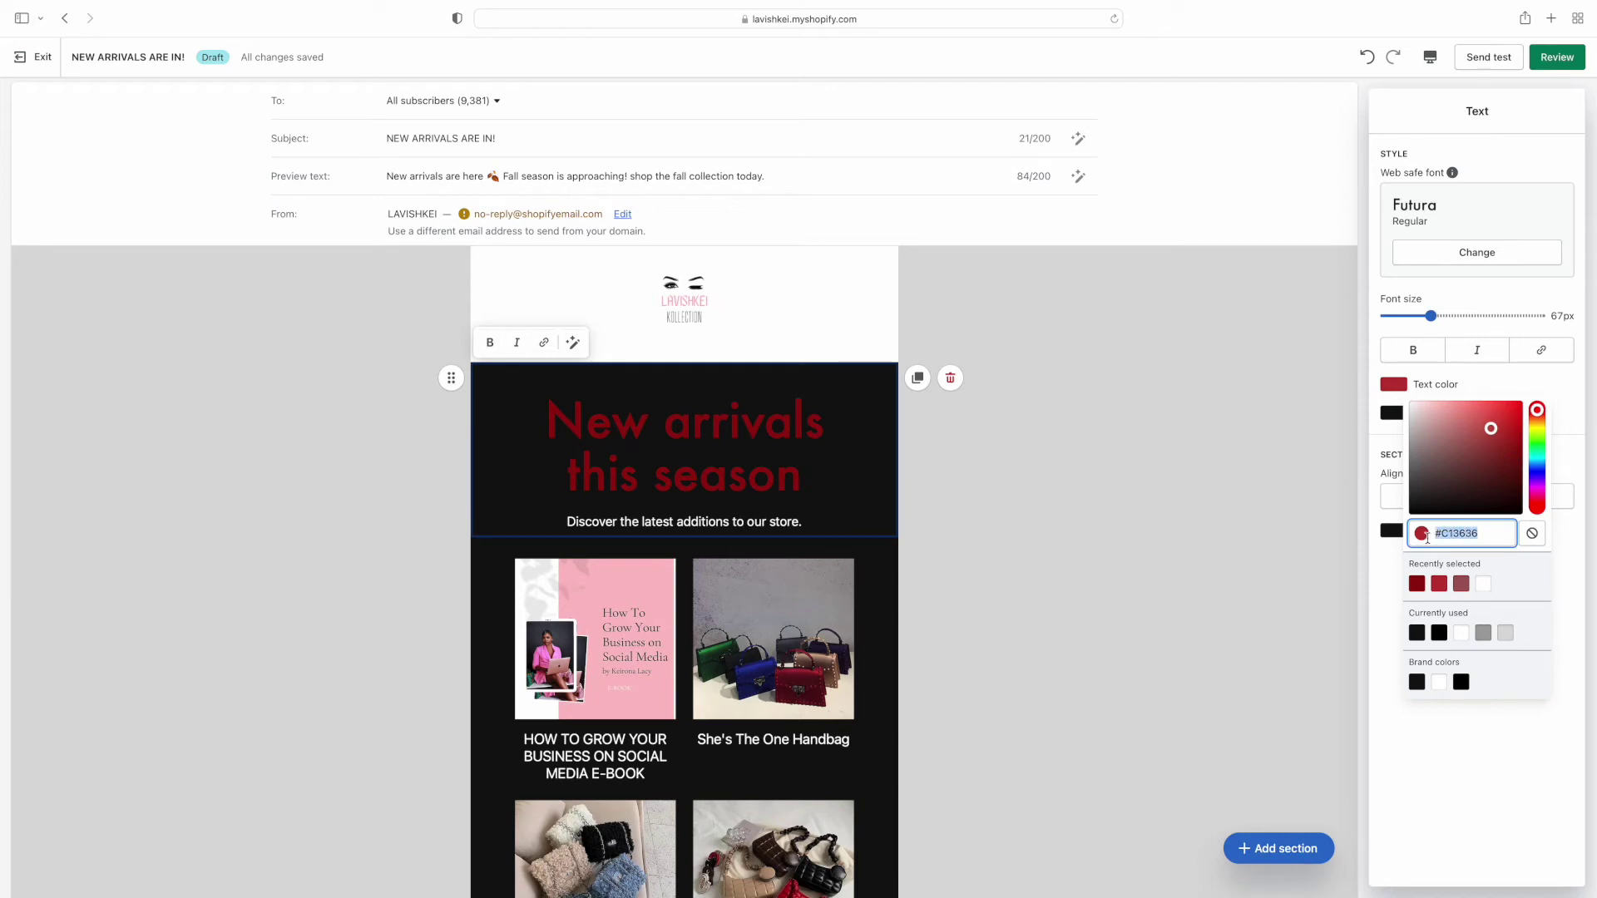
pyautogui.press('BackSpace')
pyautogui.click(1579, 573)
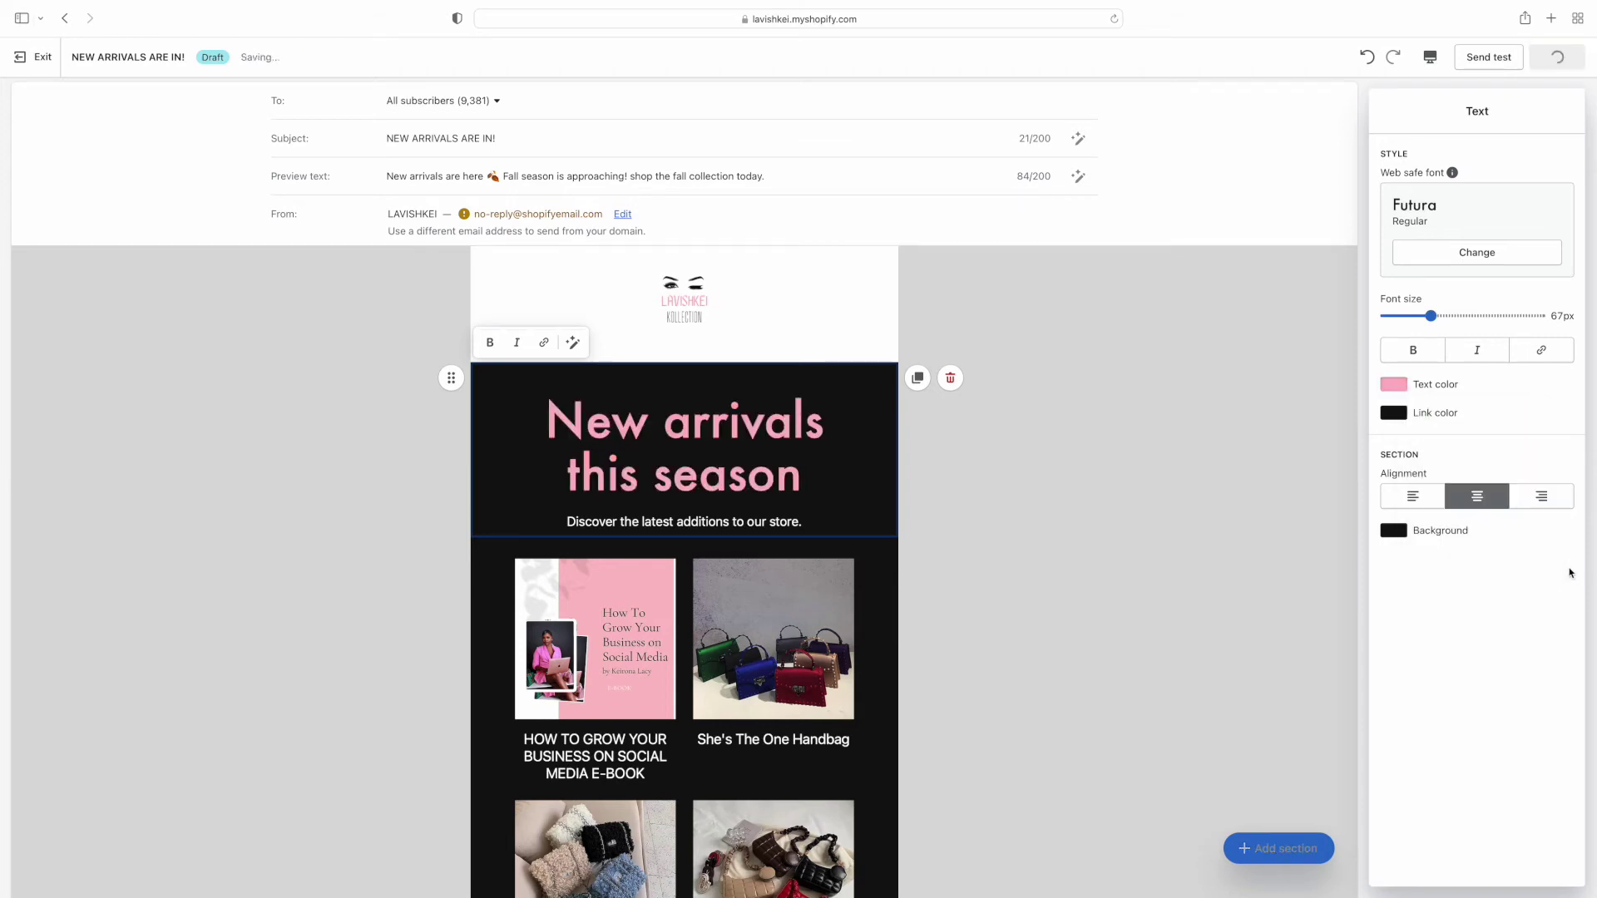
pyautogui.moveTo(542, 418); pyautogui.dragTo(937, 489)
pyautogui.click(937, 489)
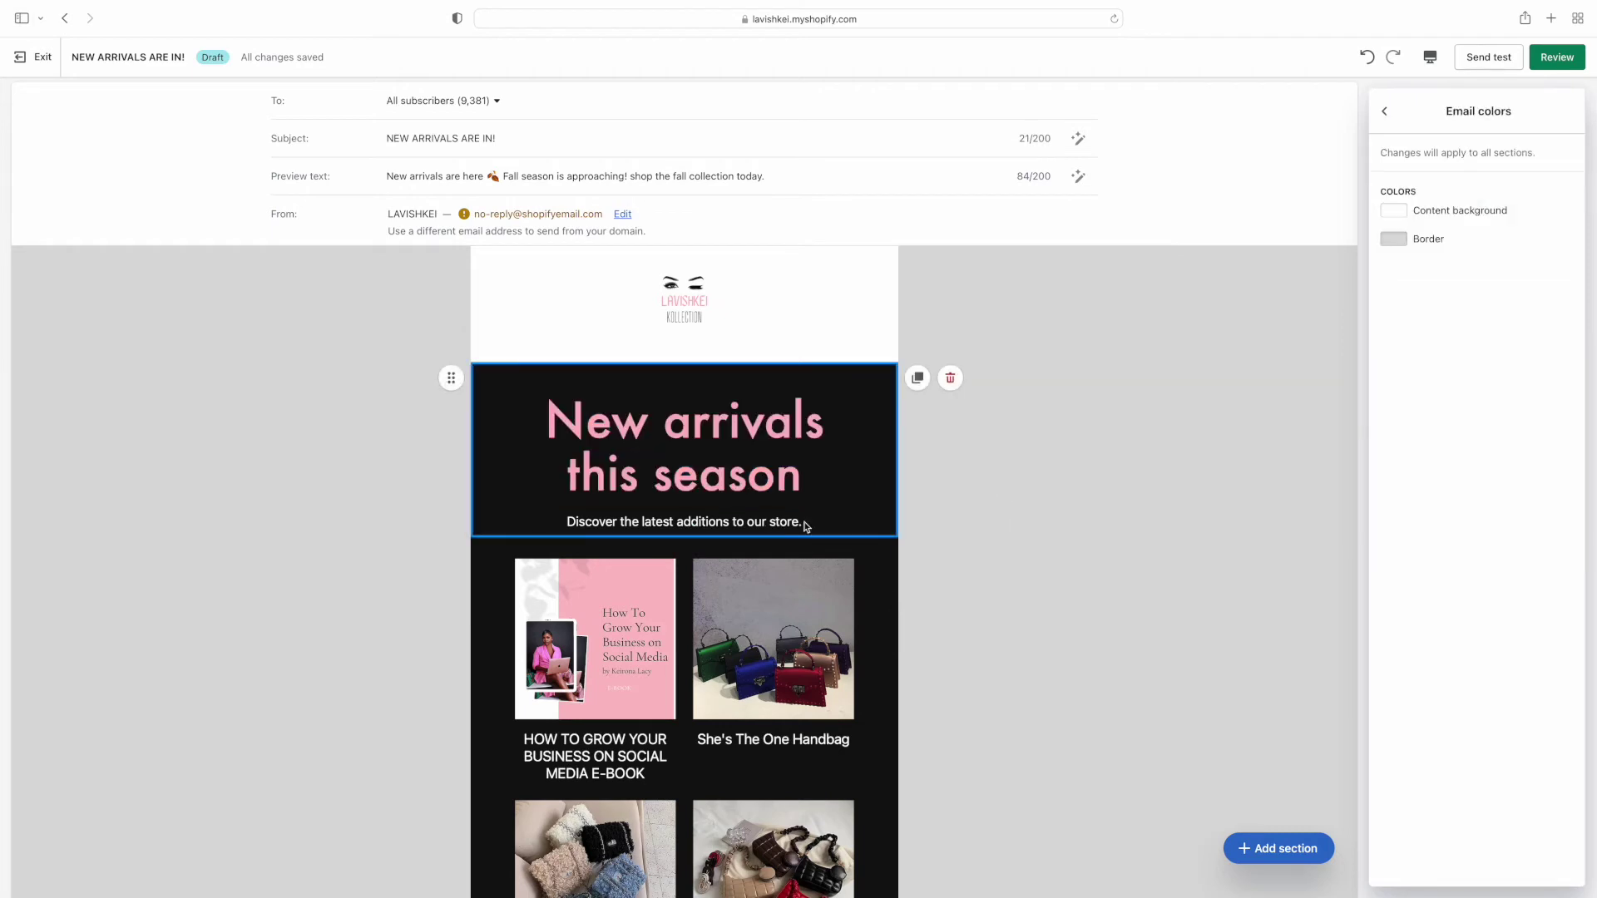
# Delete the social media e-book from the product grid's list, keeping She's The One, Brenda and Girls Day.
pyautogui.click(804, 524)
pyautogui.scroll(-3, 826, 523)
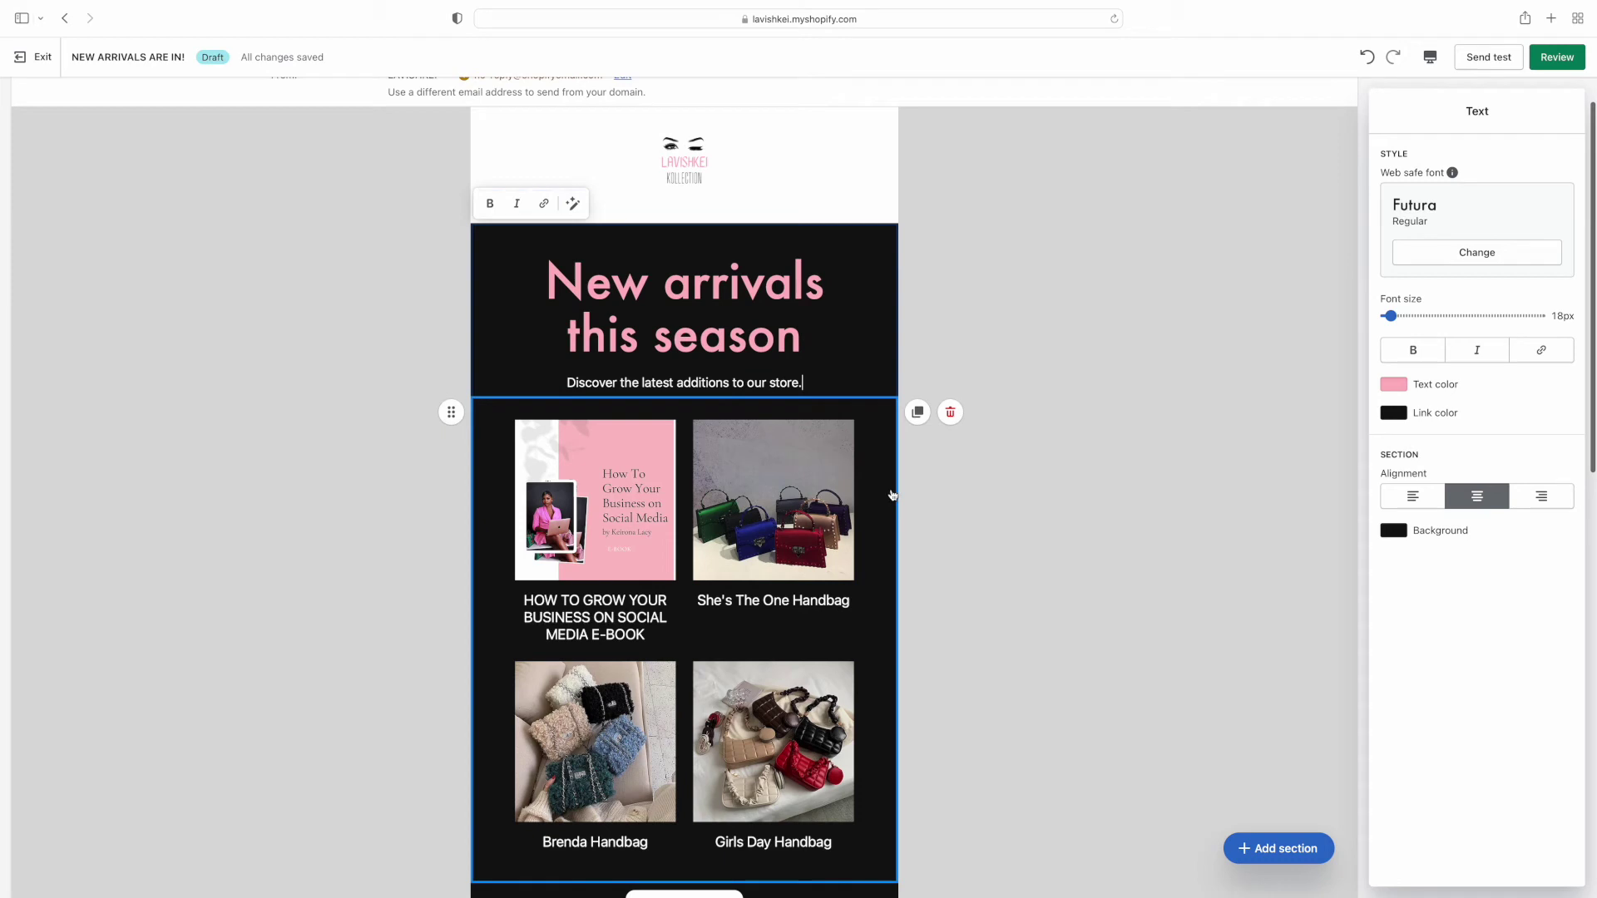
pyautogui.scroll(-2, 892, 495)
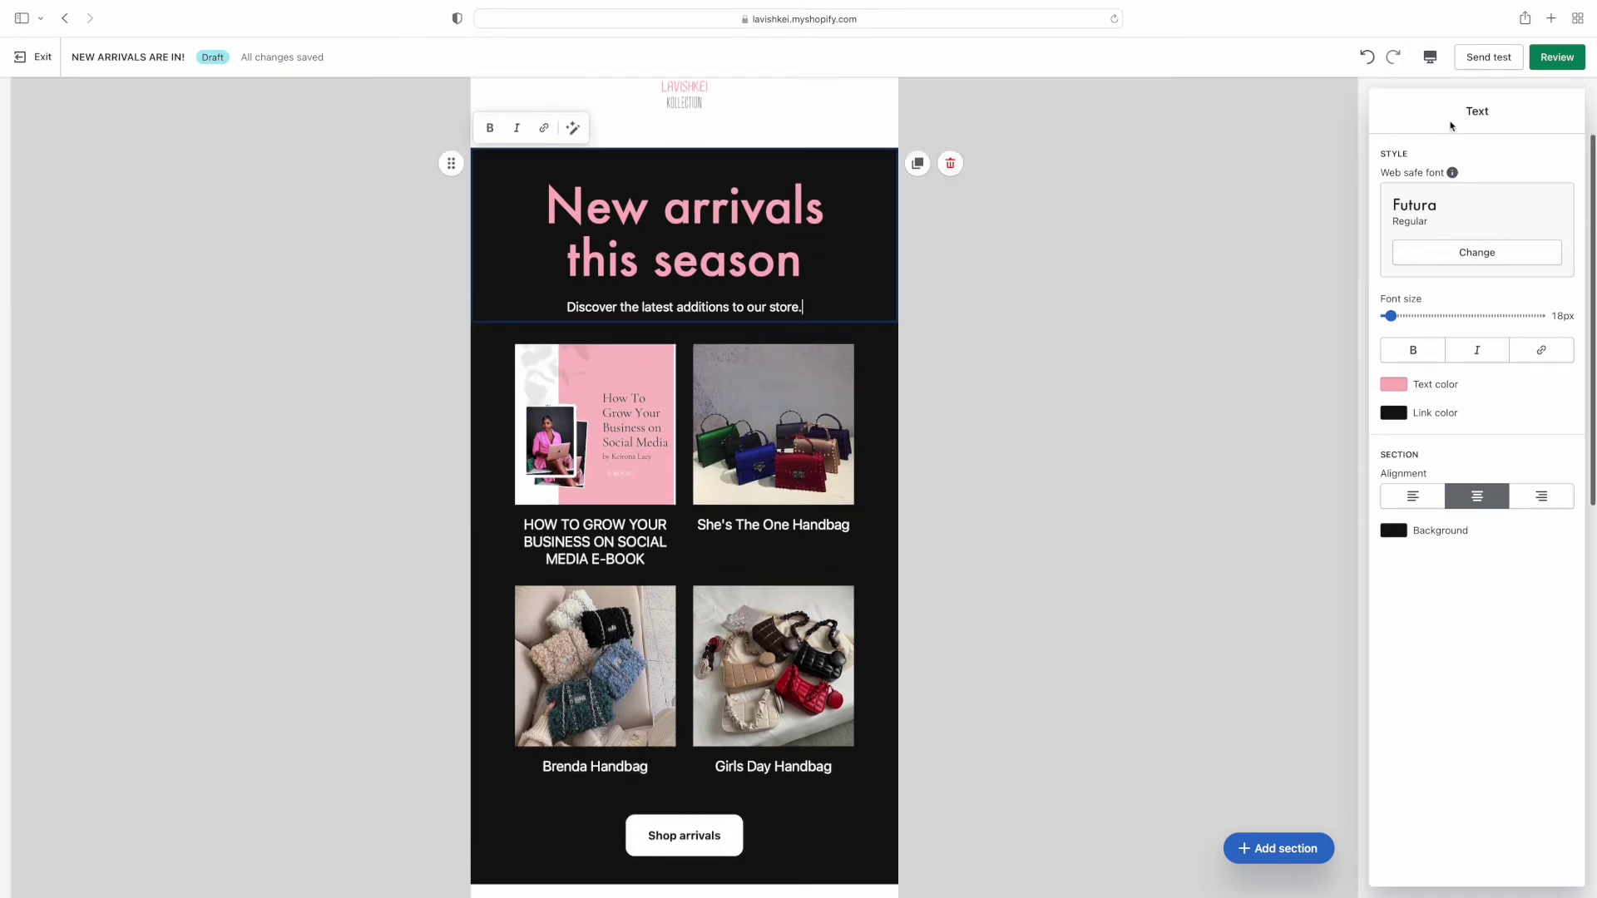
pyautogui.click(786, 433)
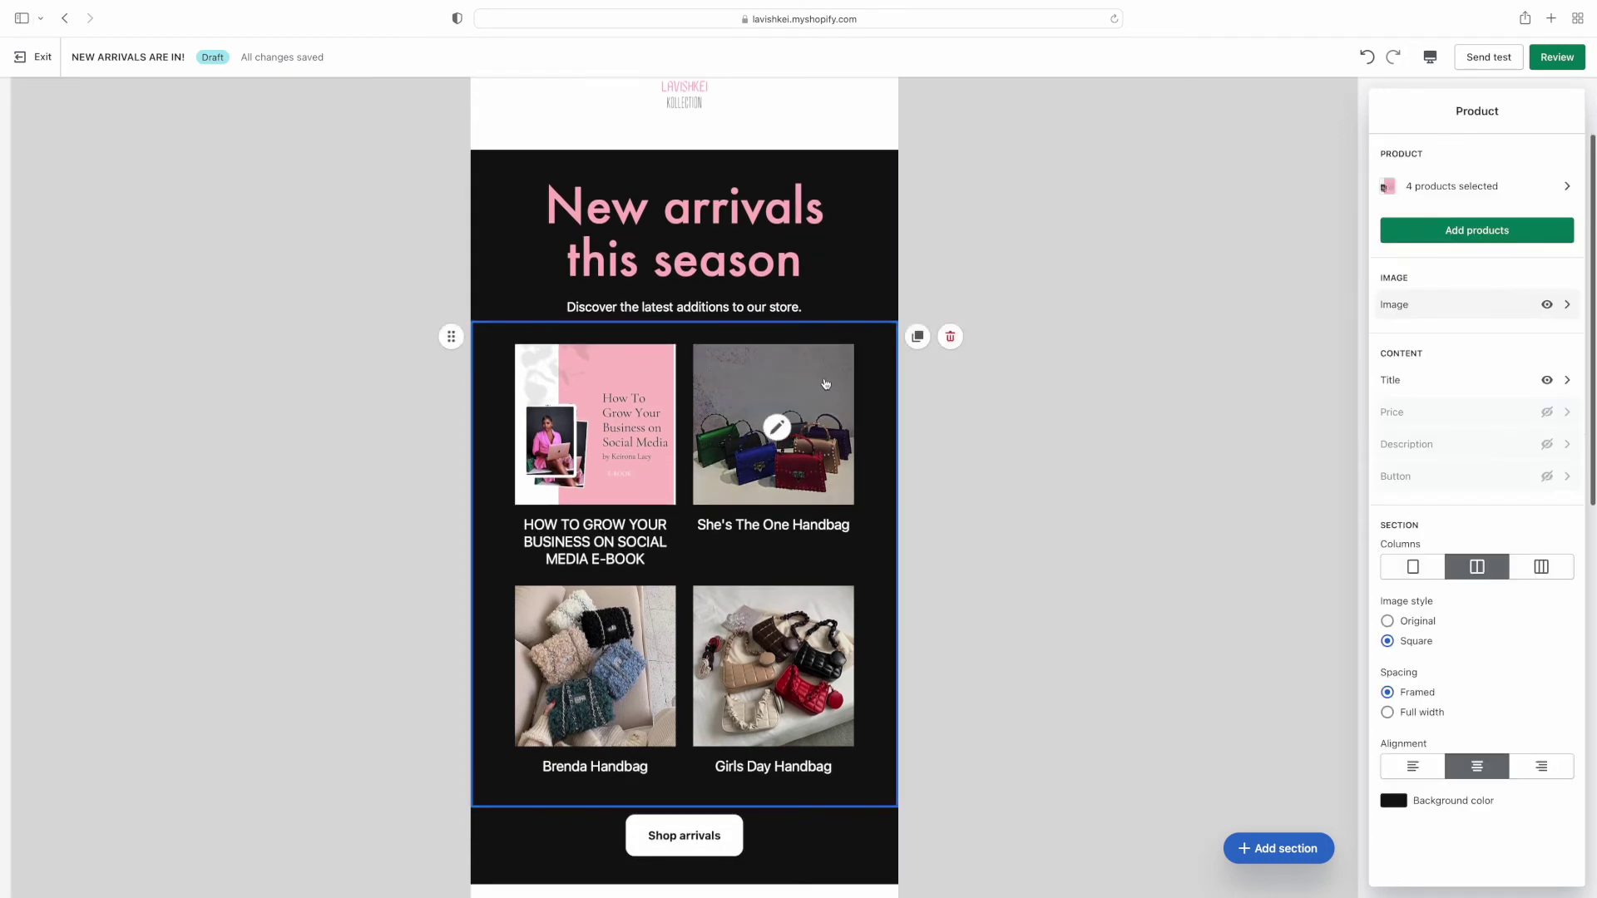
pyautogui.click(613, 472)
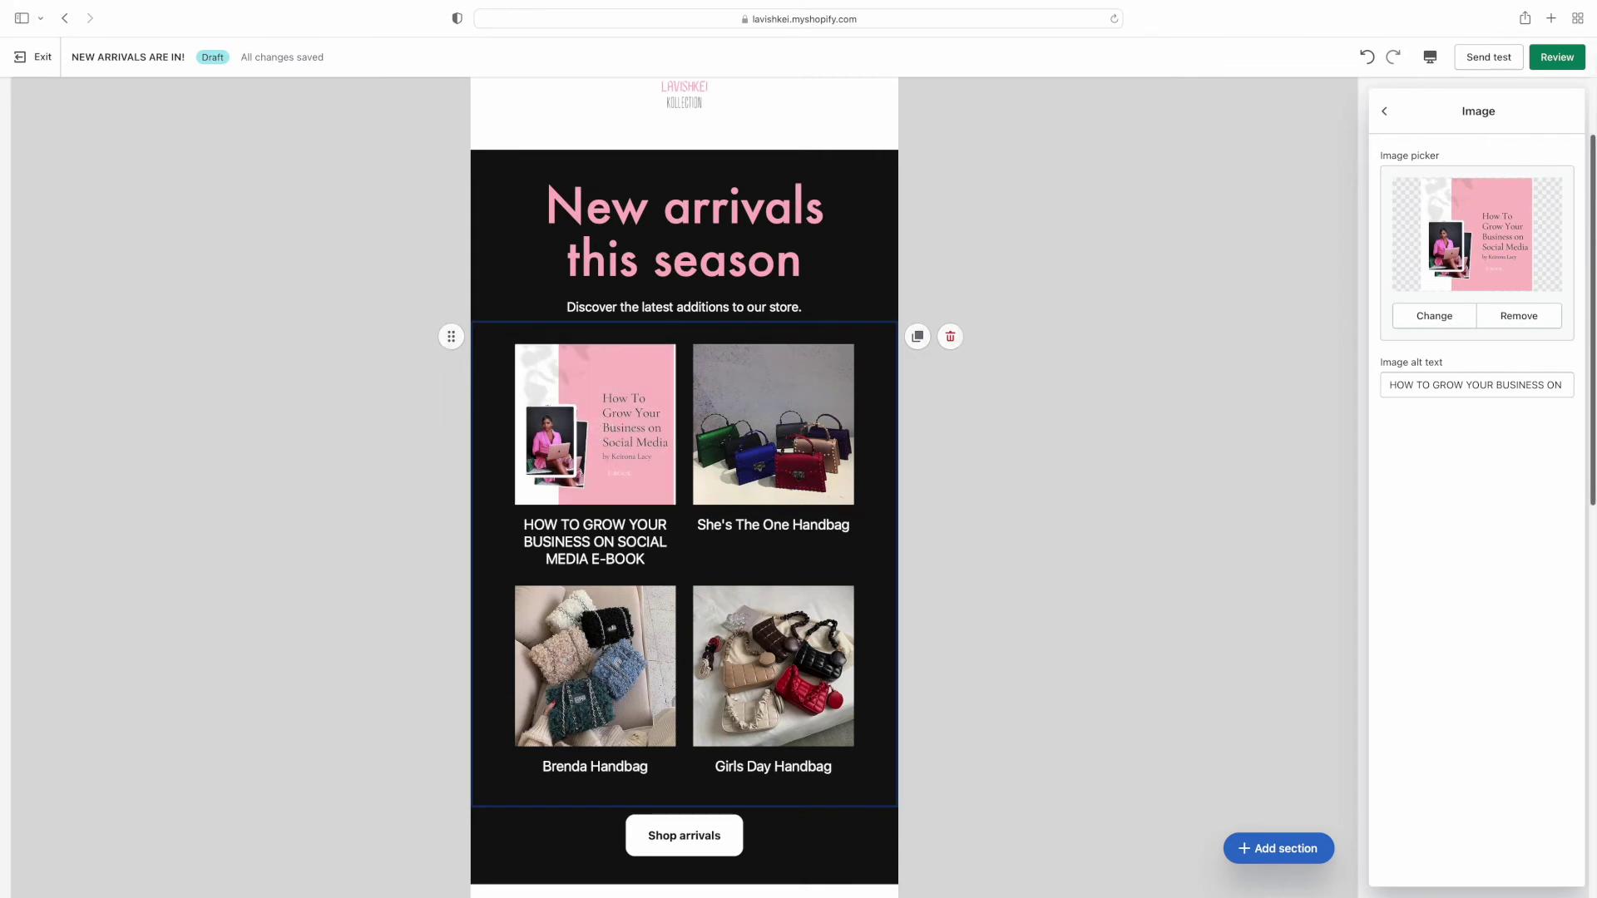
pyautogui.click(1385, 111)
pyautogui.click(1510, 179)
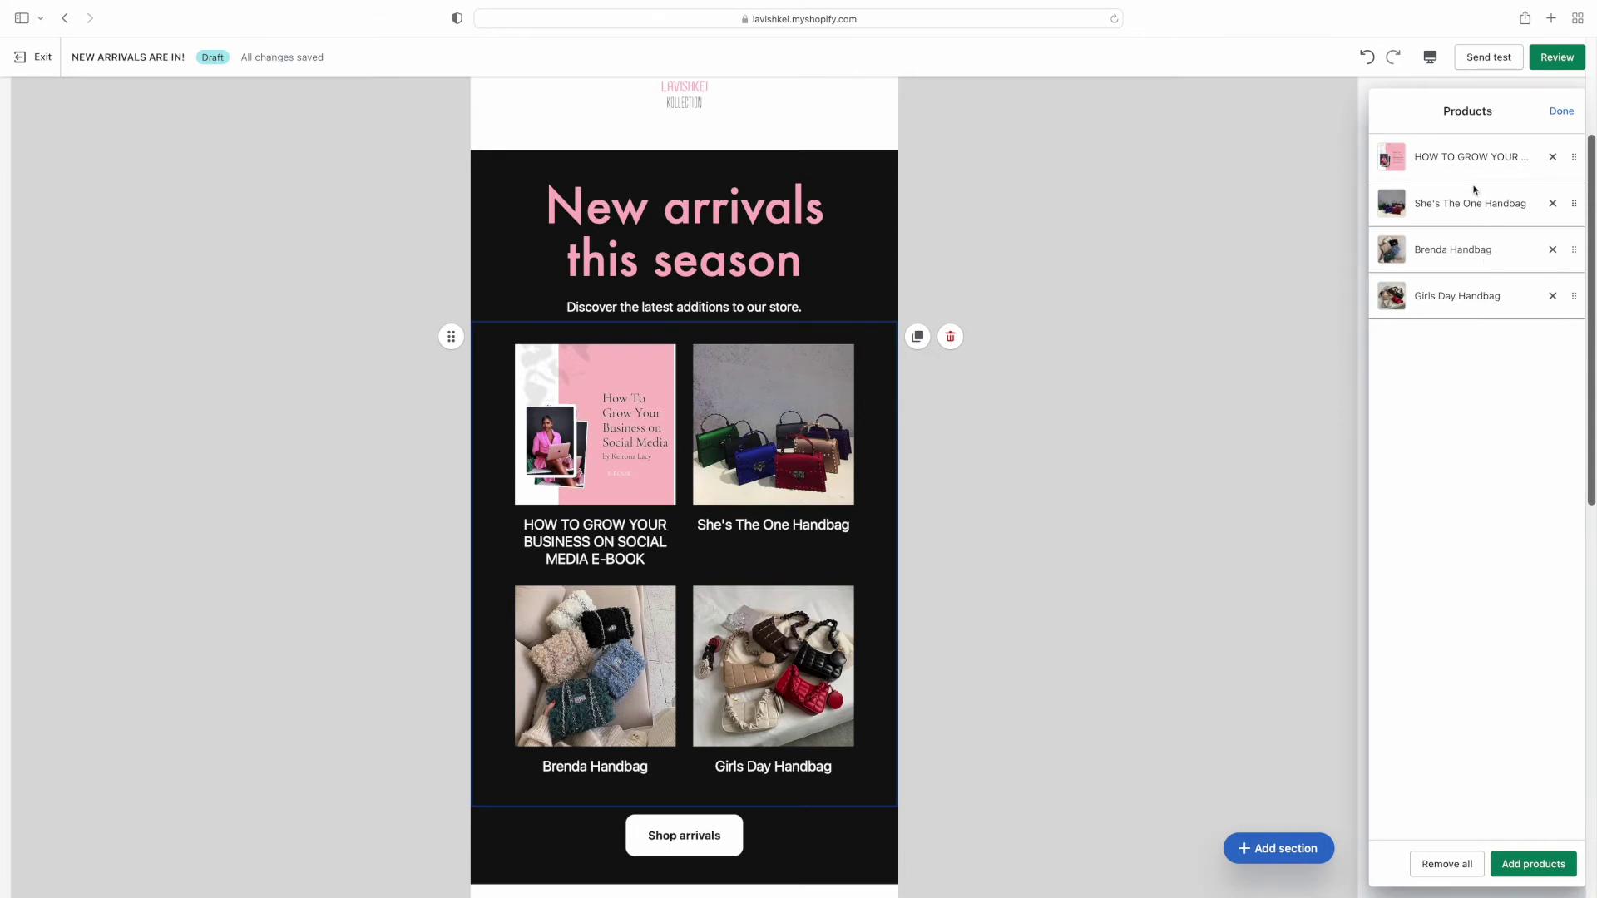
pyautogui.click(1554, 158)
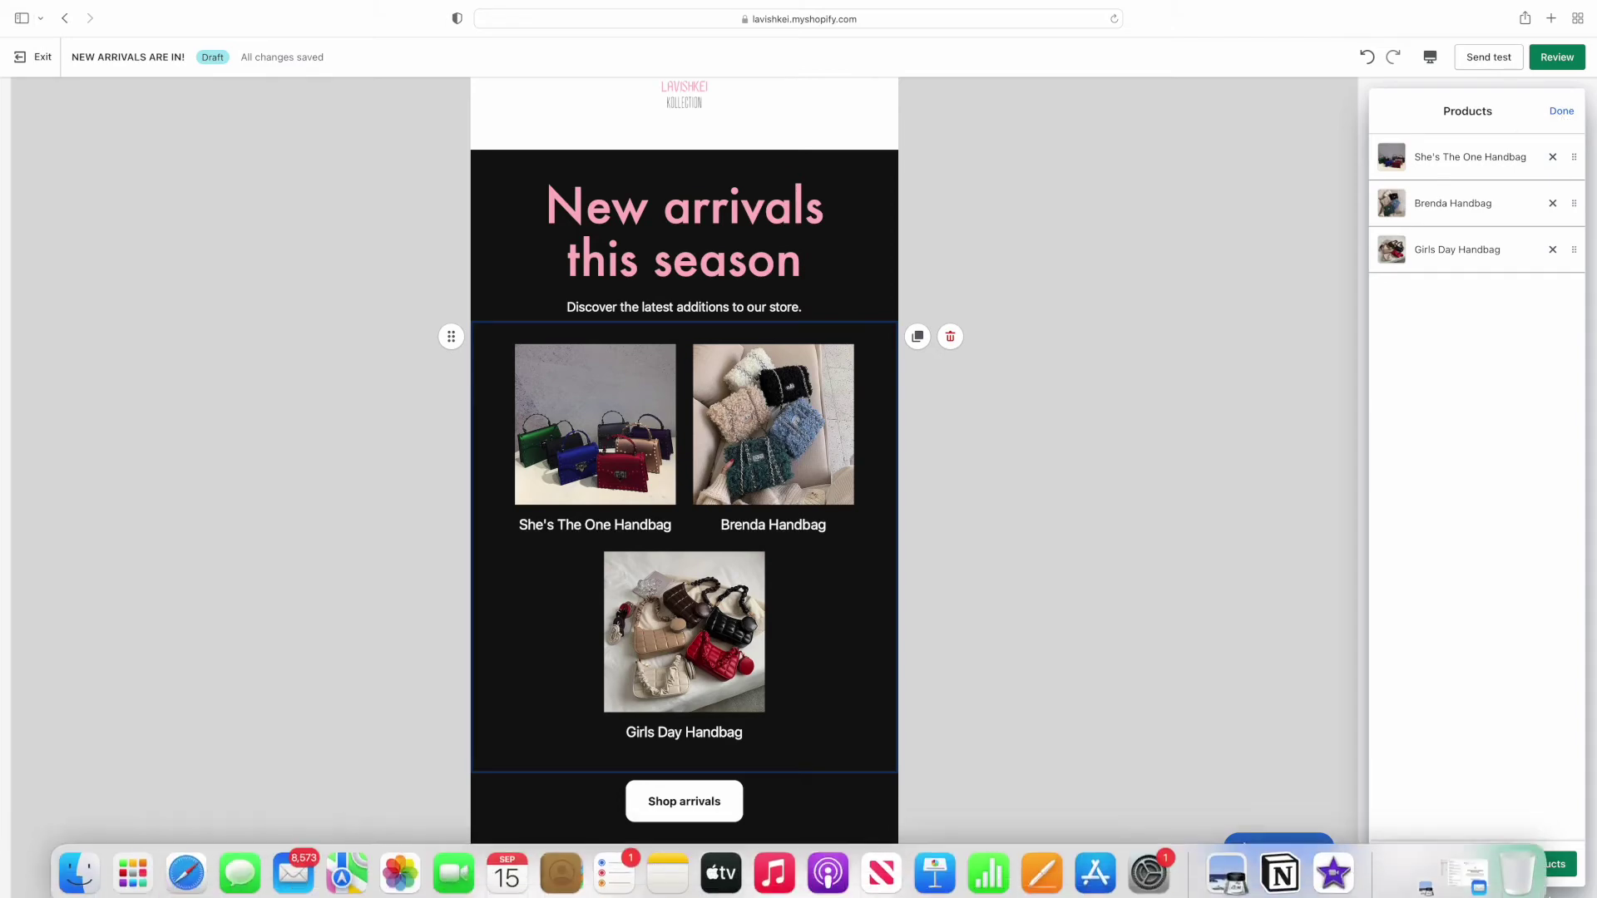
# Add Casual Fur Handbag to the product grid.
pyautogui.click(1528, 866)
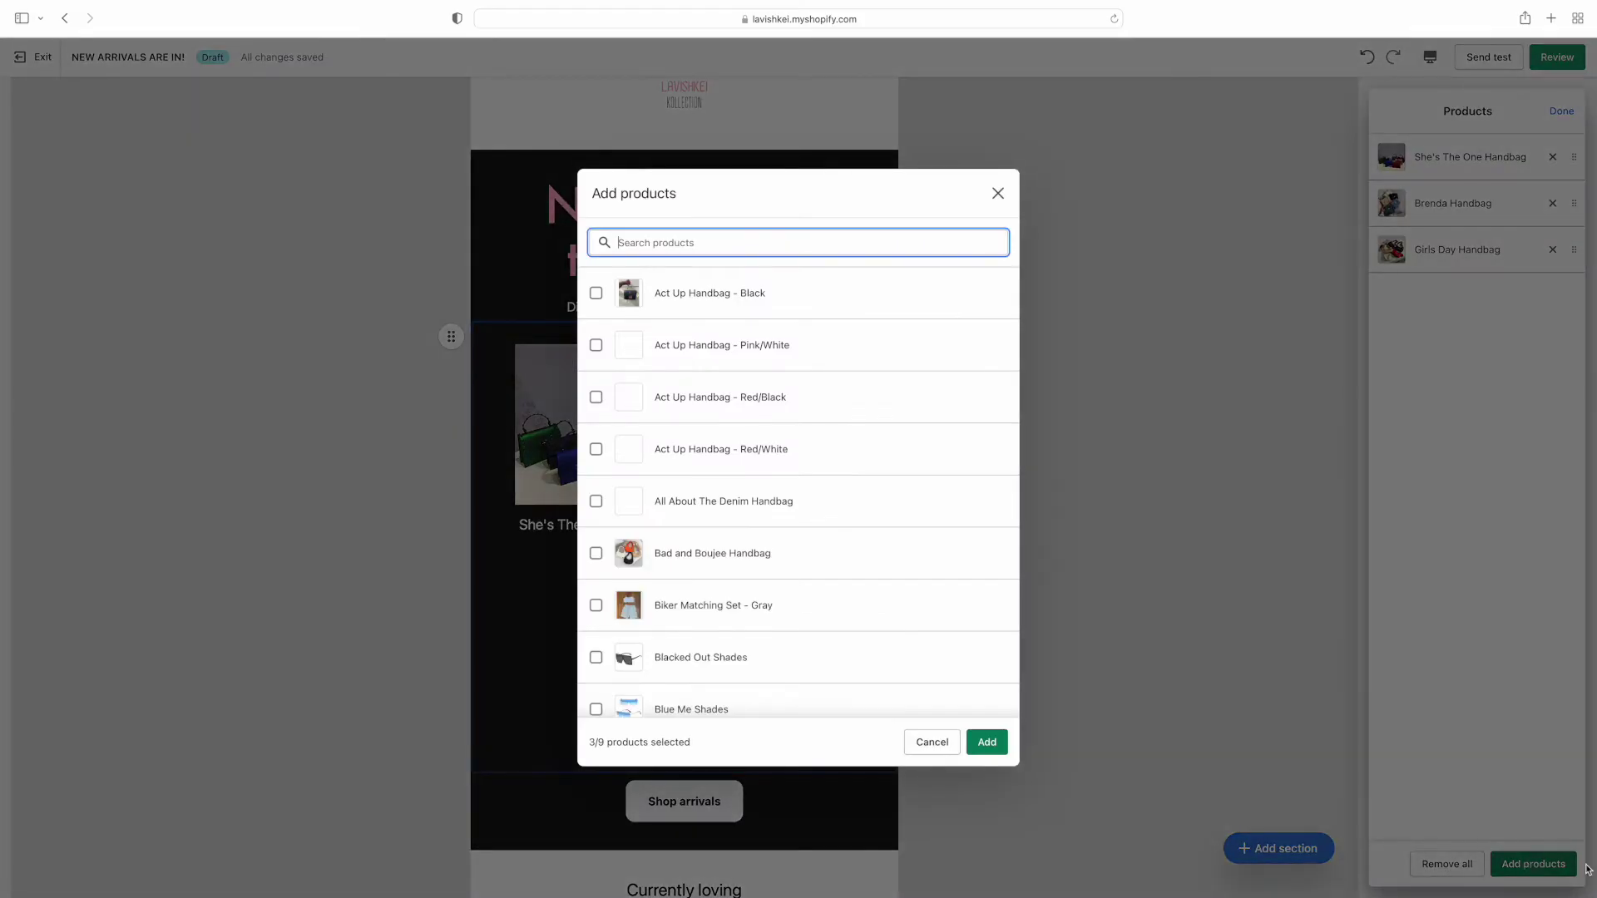
pyautogui.scroll(-5, 817, 564)
pyautogui.scroll(-4, 818, 564)
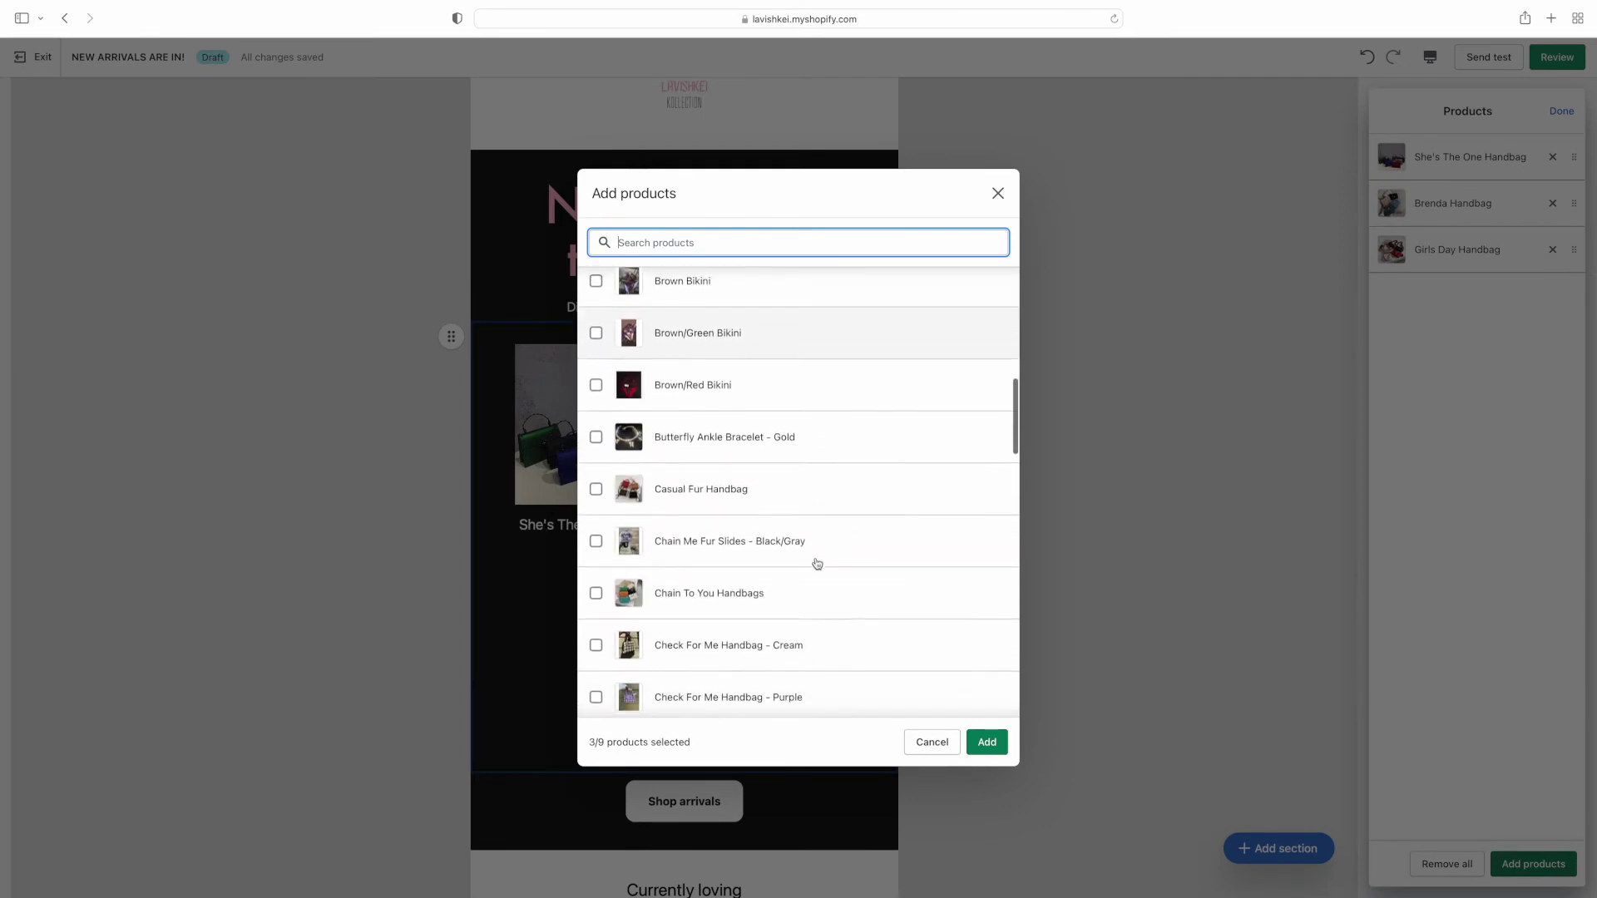
pyautogui.click(596, 371)
pyautogui.click(987, 746)
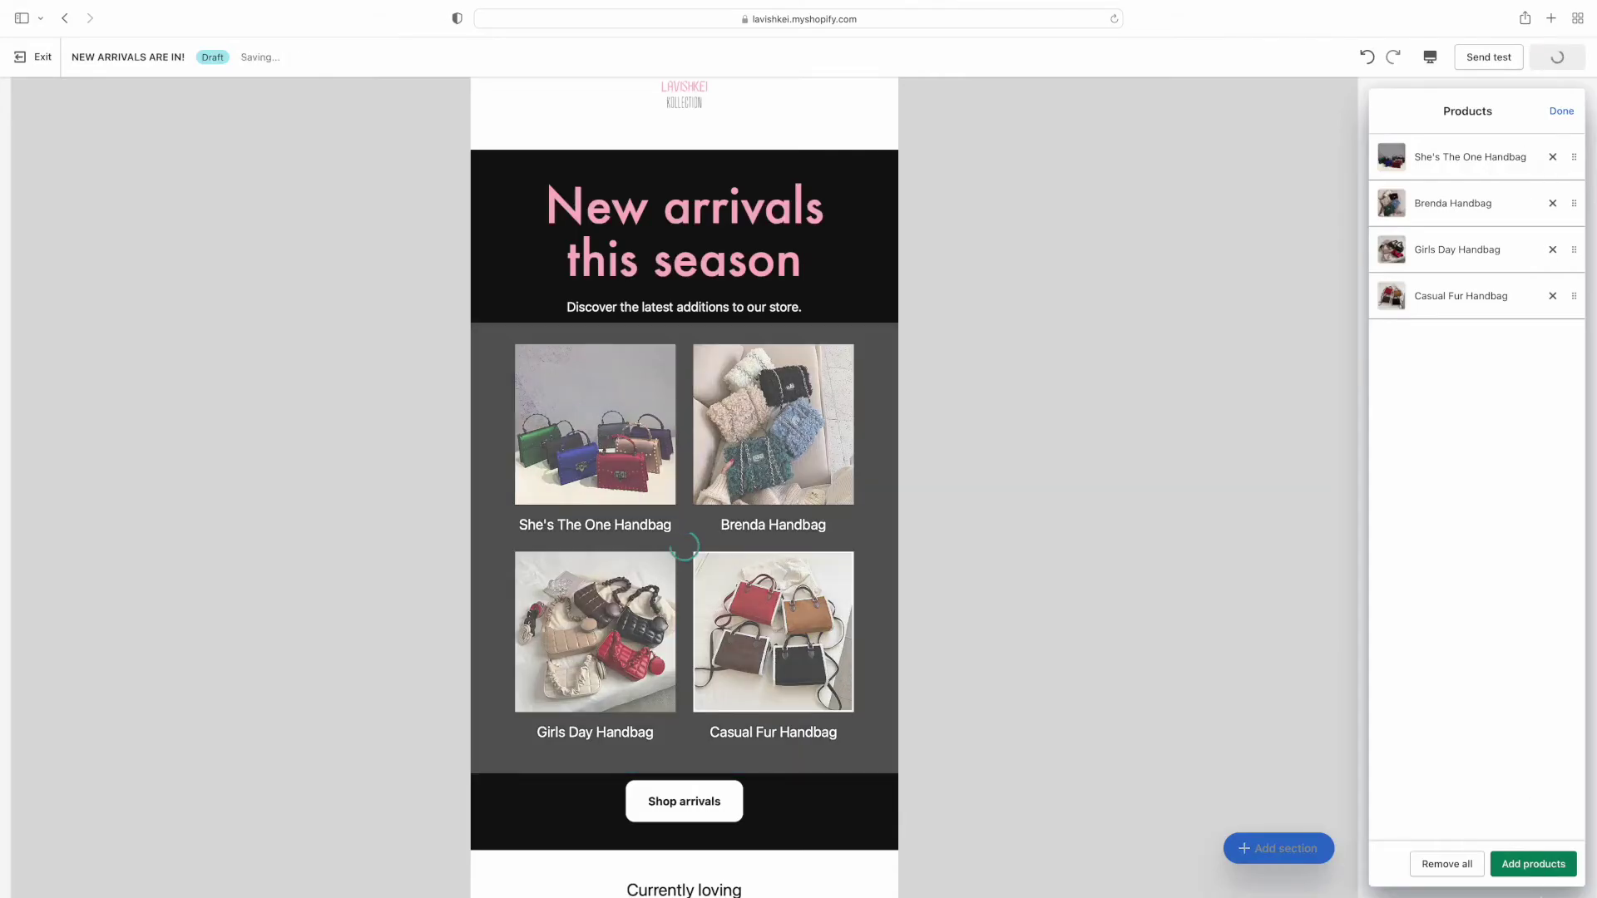
# Search products for 'fur' and add Lets Get Cozy Handbag to the grid.
pyautogui.click(1561, 863)
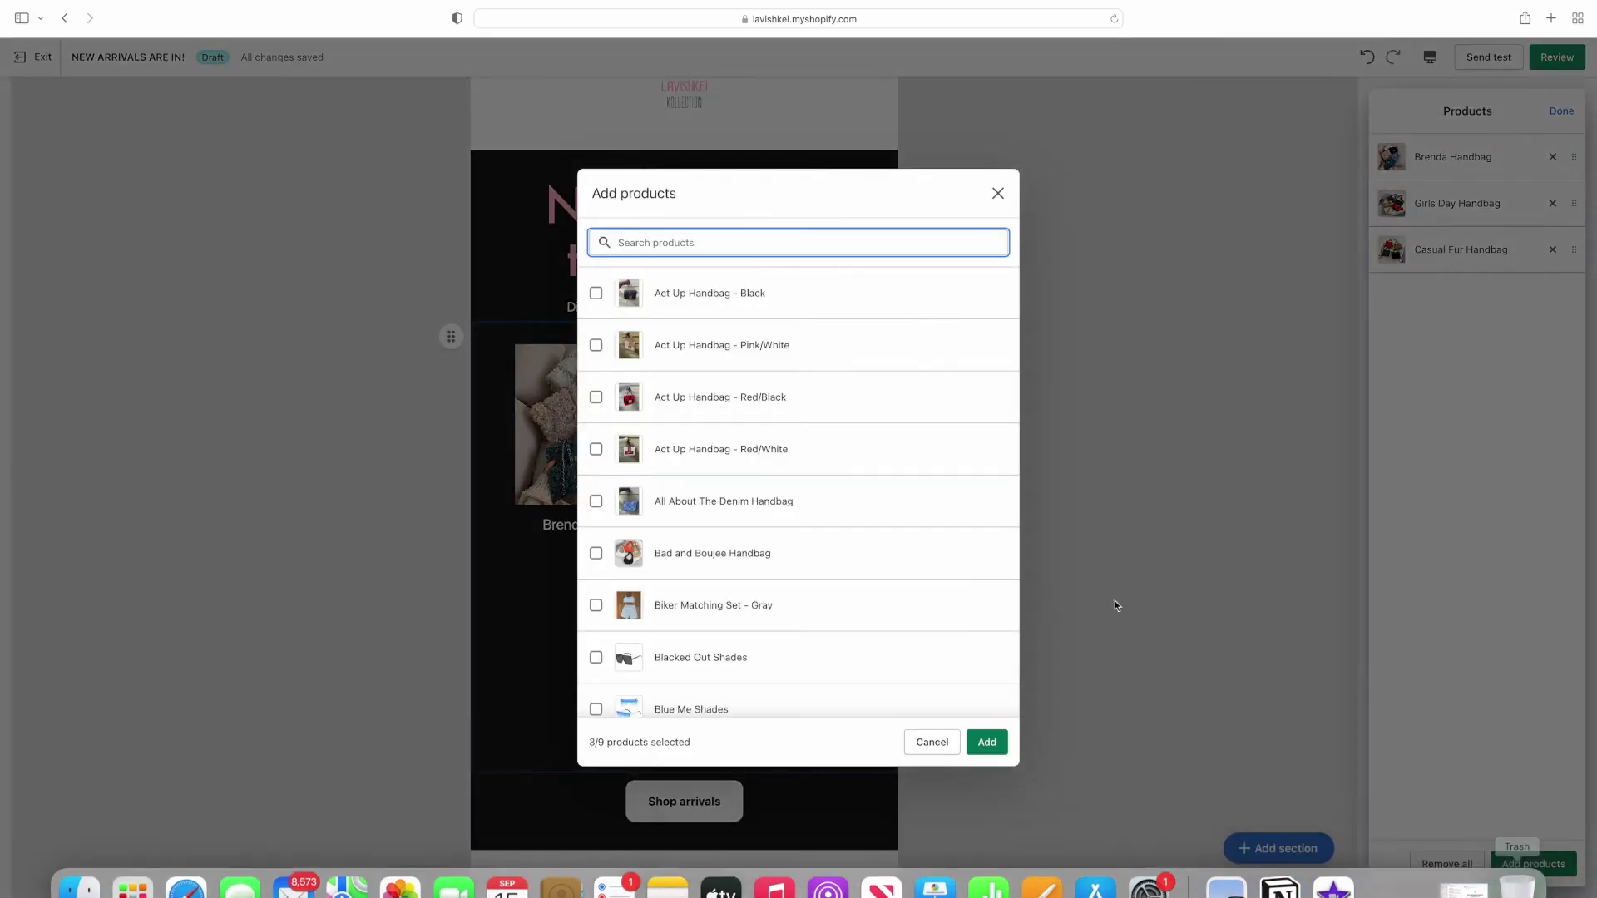
pyautogui.scroll(-10, 895, 591)
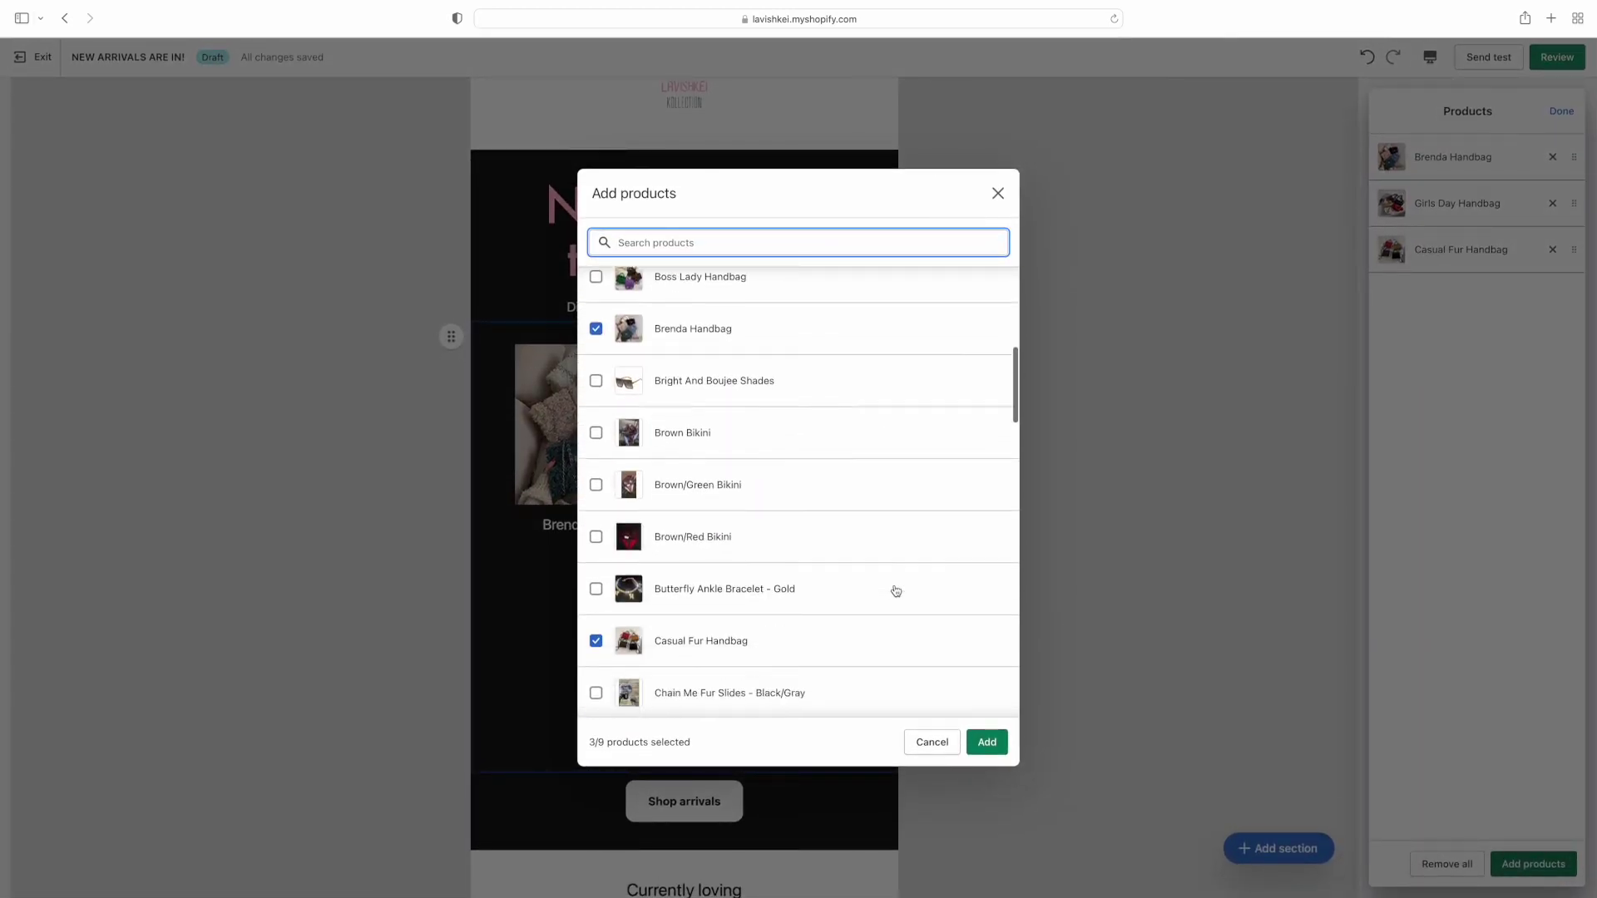
pyautogui.scroll(-8, 896, 592)
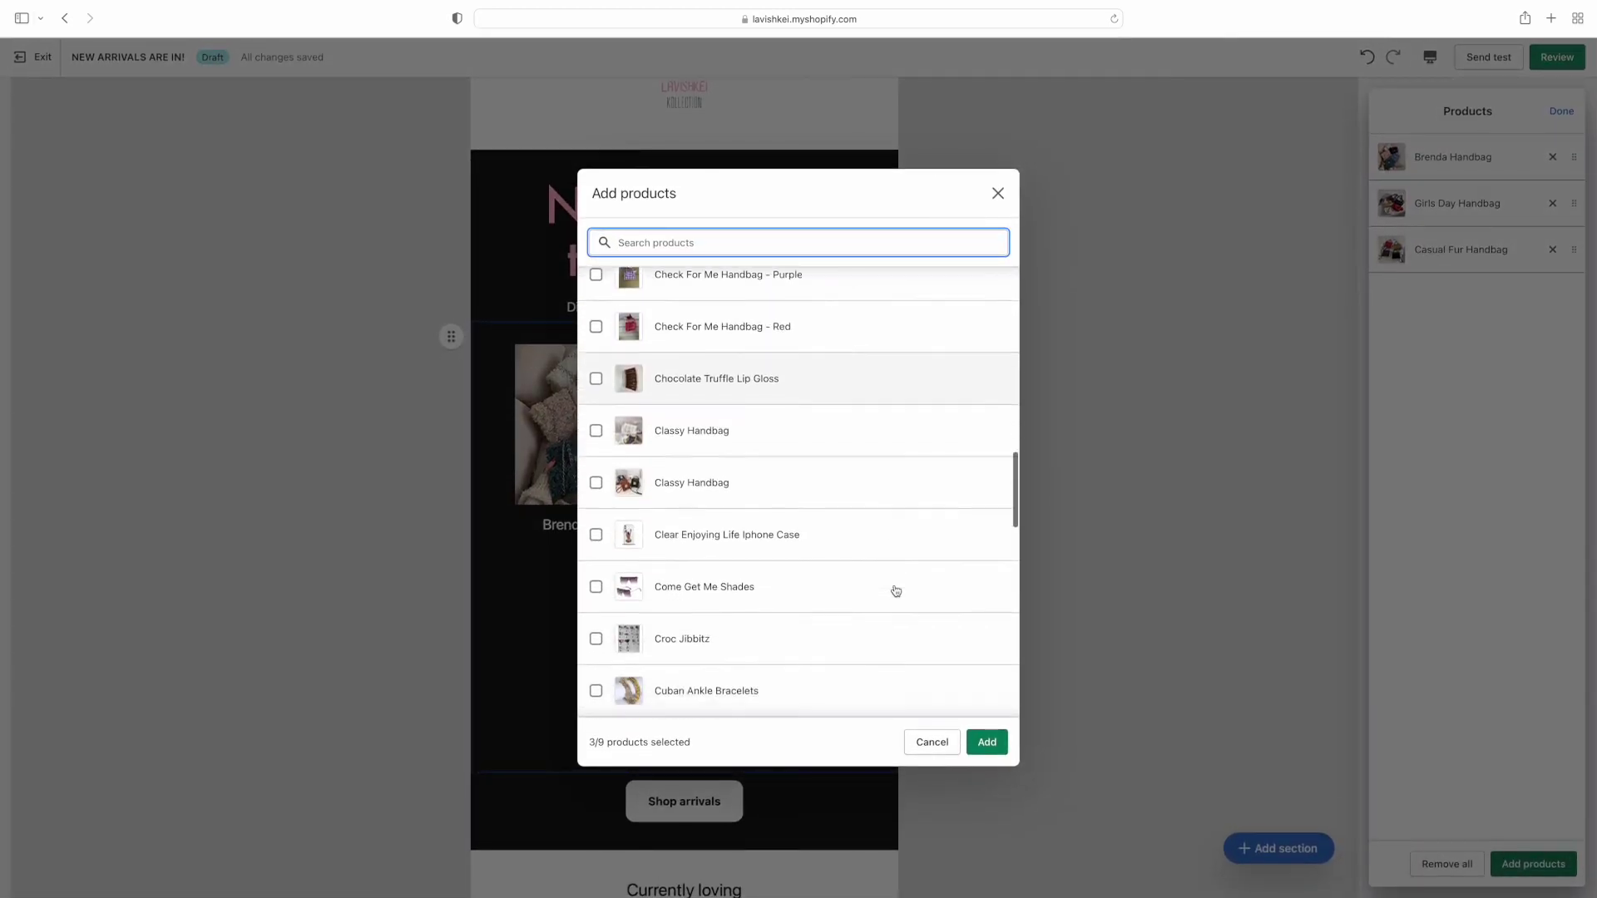
pyautogui.scroll(-10, 896, 591)
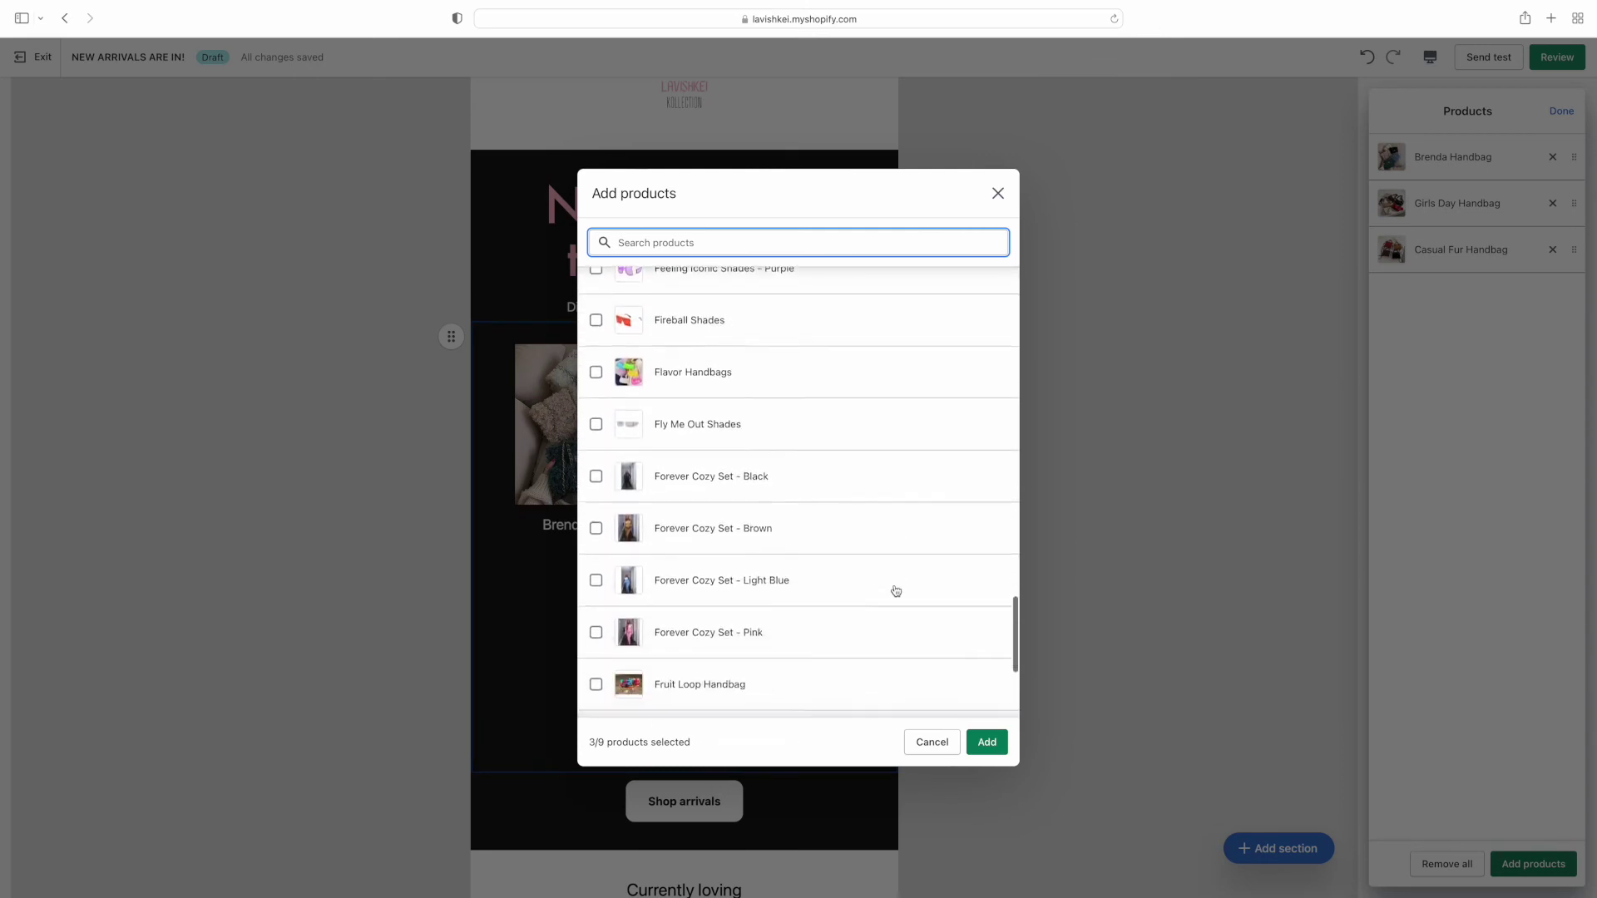
pyautogui.scroll(-2, 896, 592)
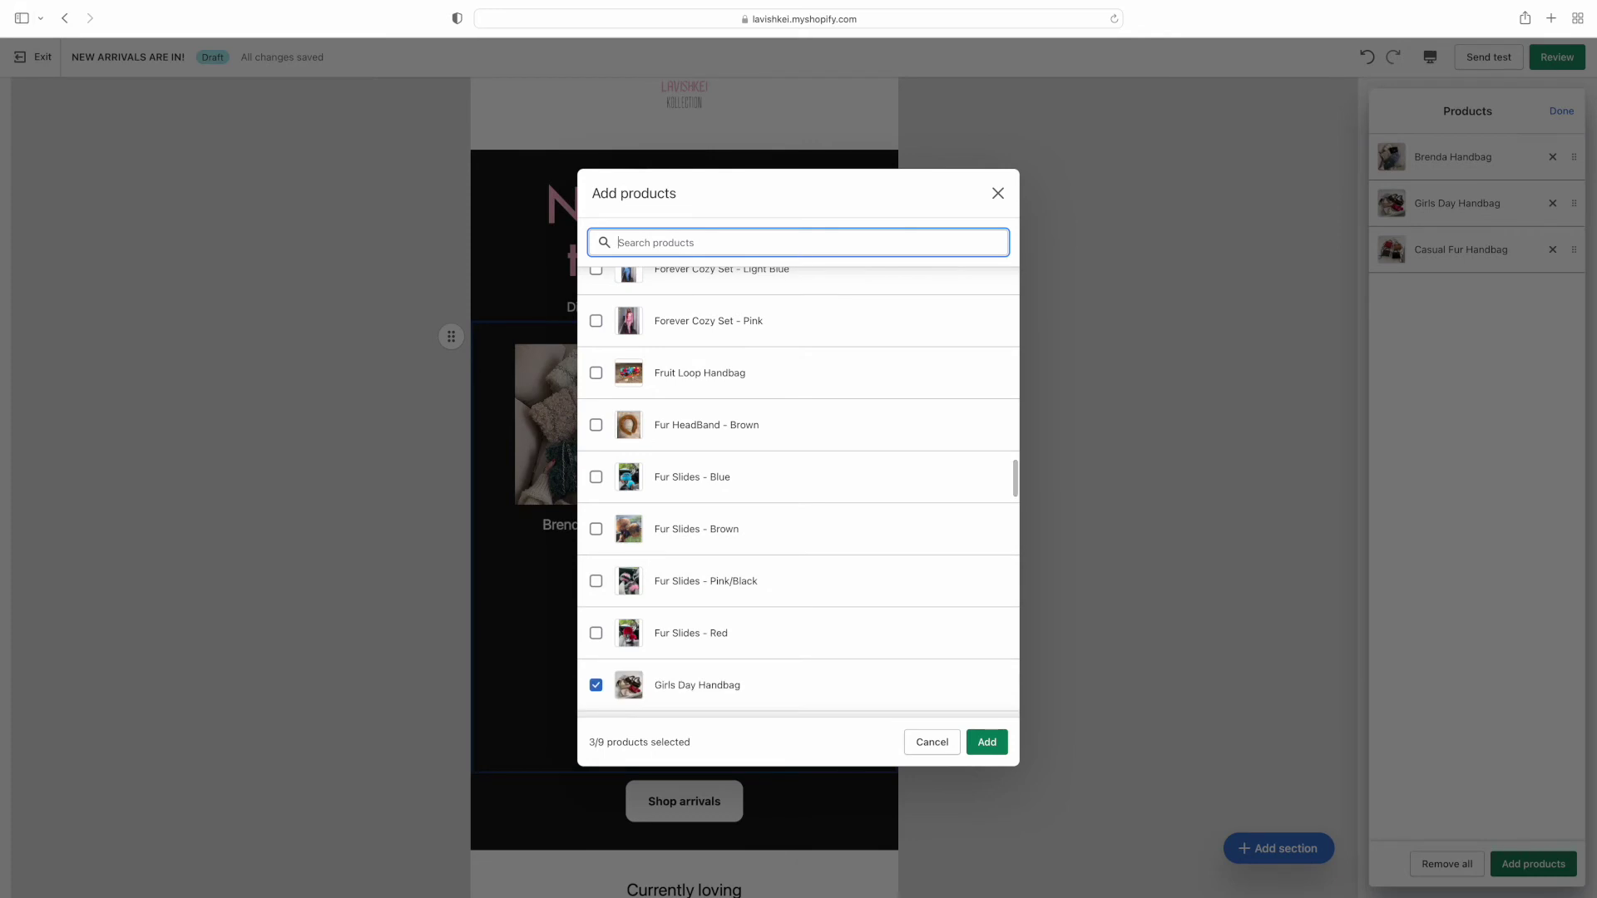
pyautogui.write('cas')
pyautogui.press('BackSpace')
pyautogui.press('BackSpace')
pyautogui.press('BackSpace')
pyautogui.write('fur')
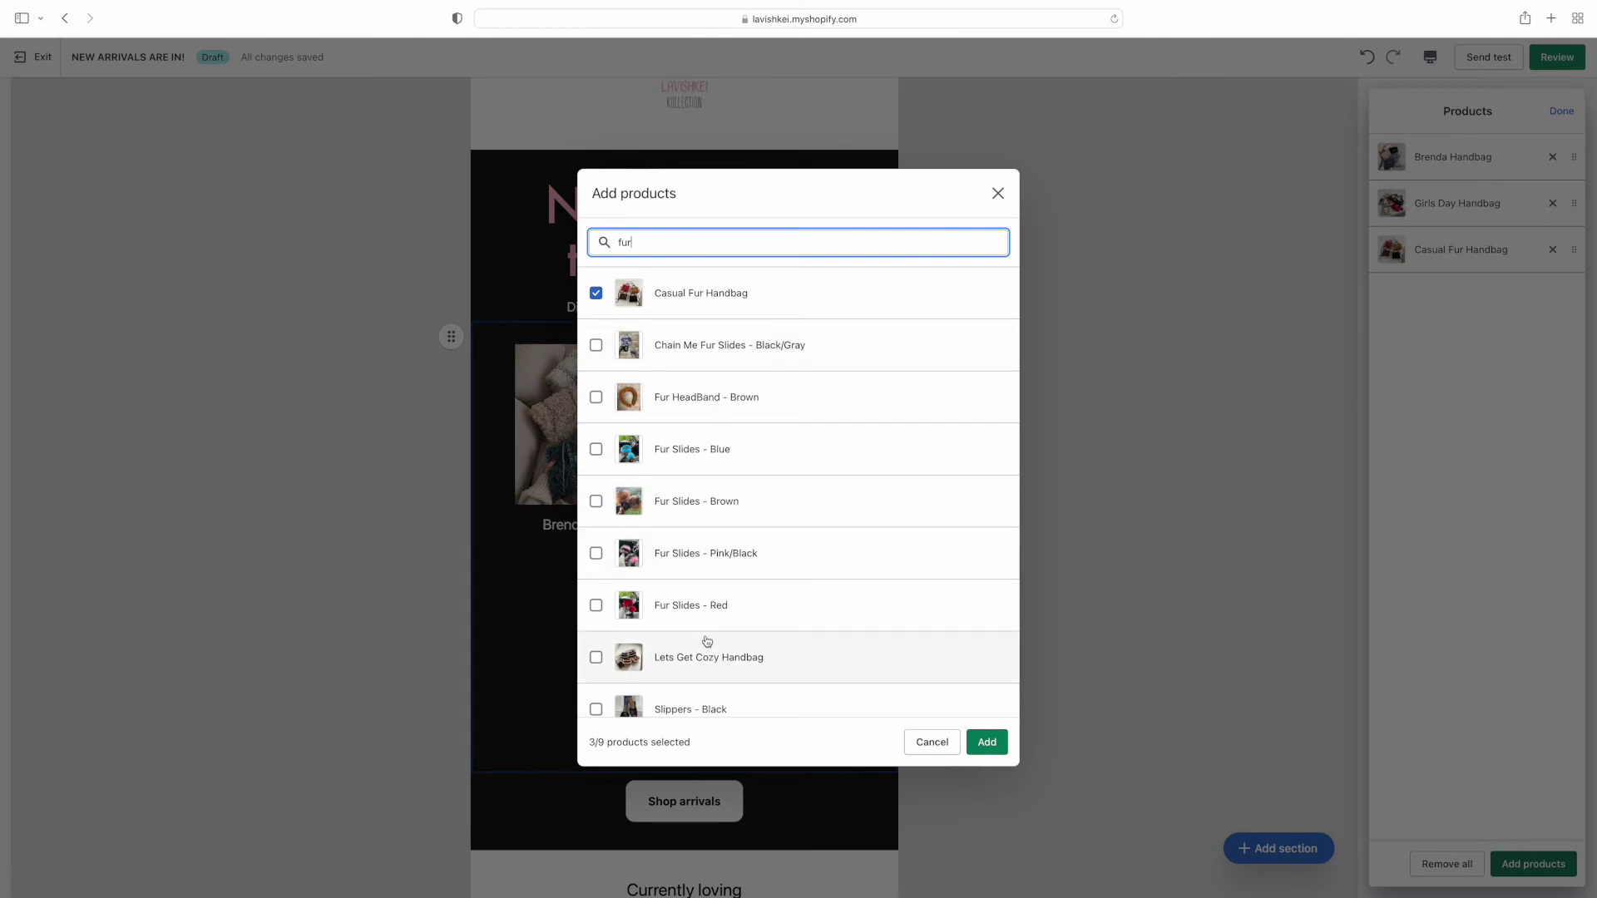
pyautogui.scroll(-5, 707, 641)
pyautogui.click(660, 467)
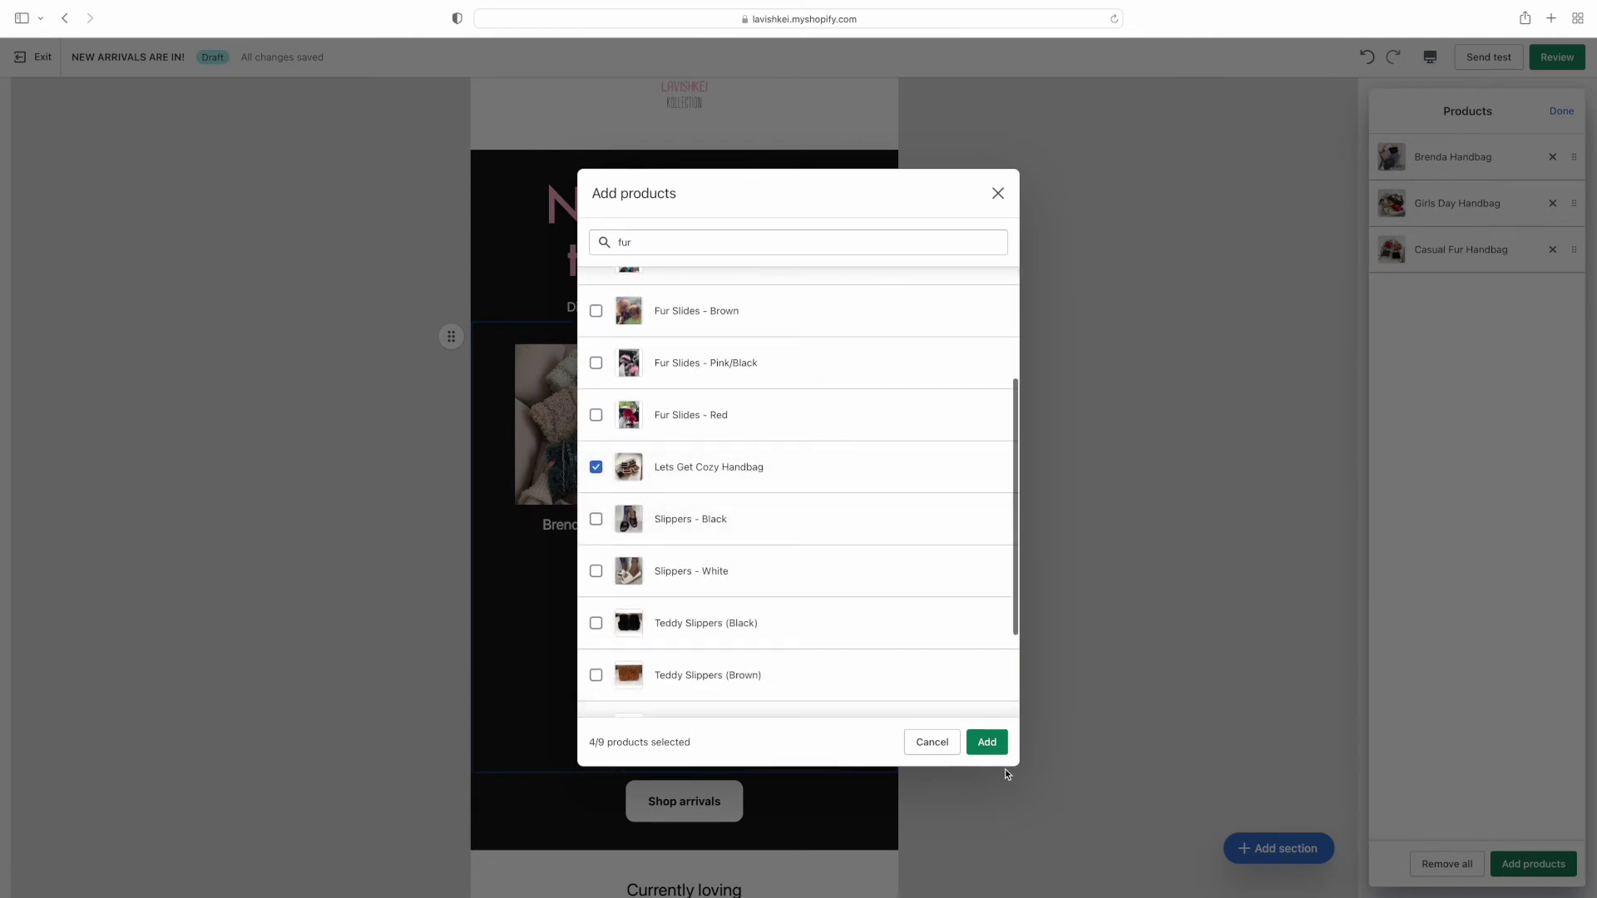
pyautogui.click(988, 743)
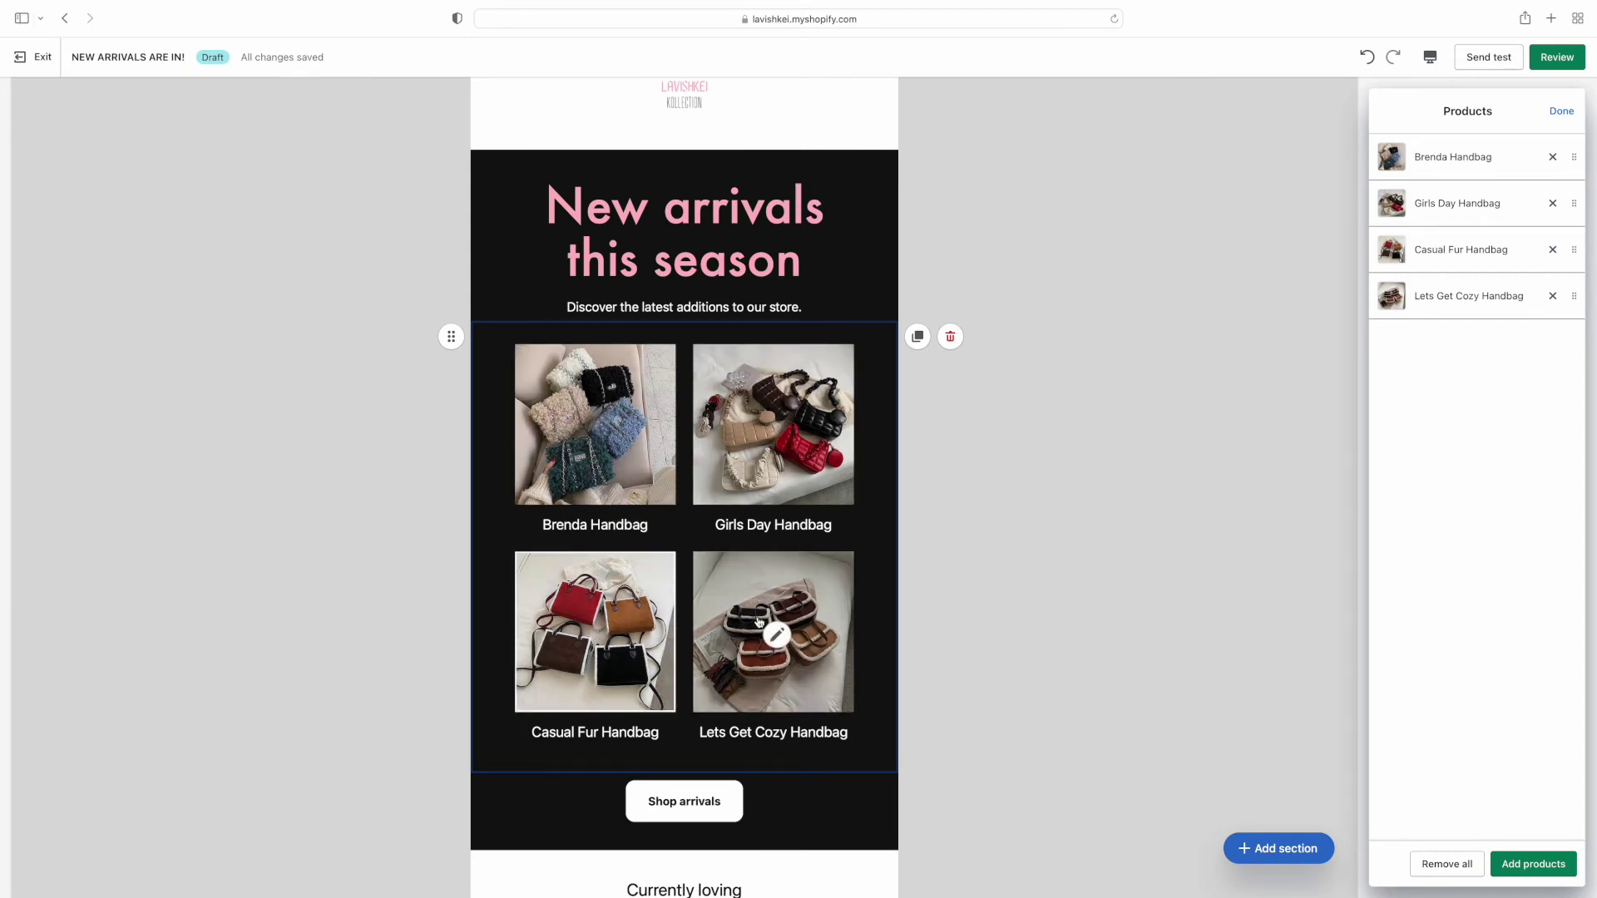
pyautogui.scroll(-5, 758, 622)
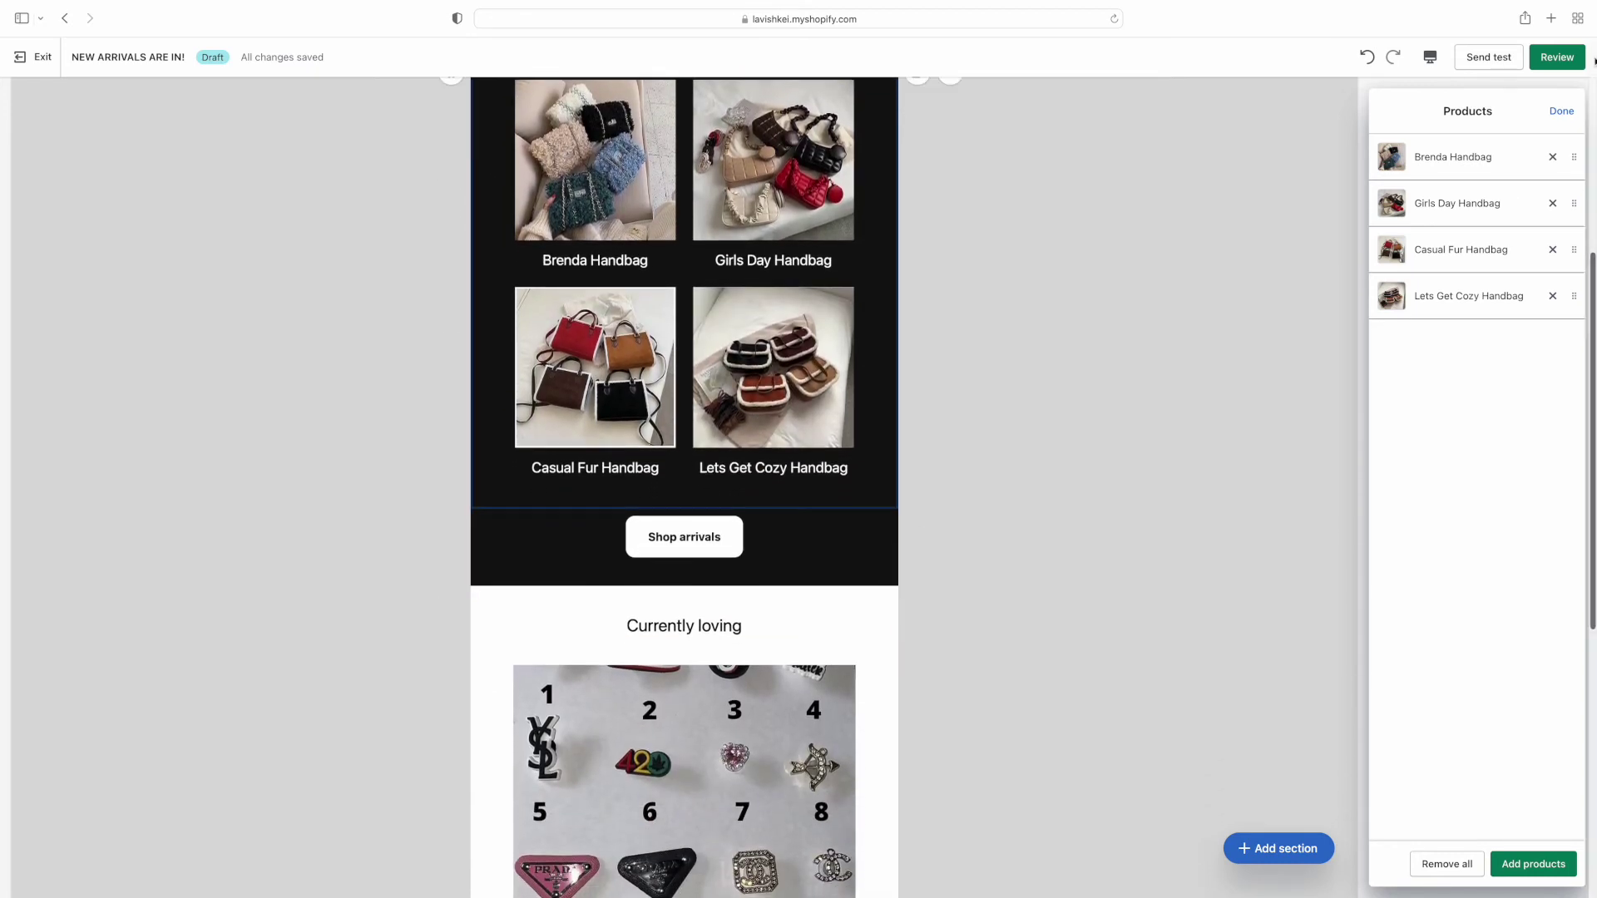
# Switch the product grid to 1 column after trying 3 columns.
pyautogui.click(1561, 111)
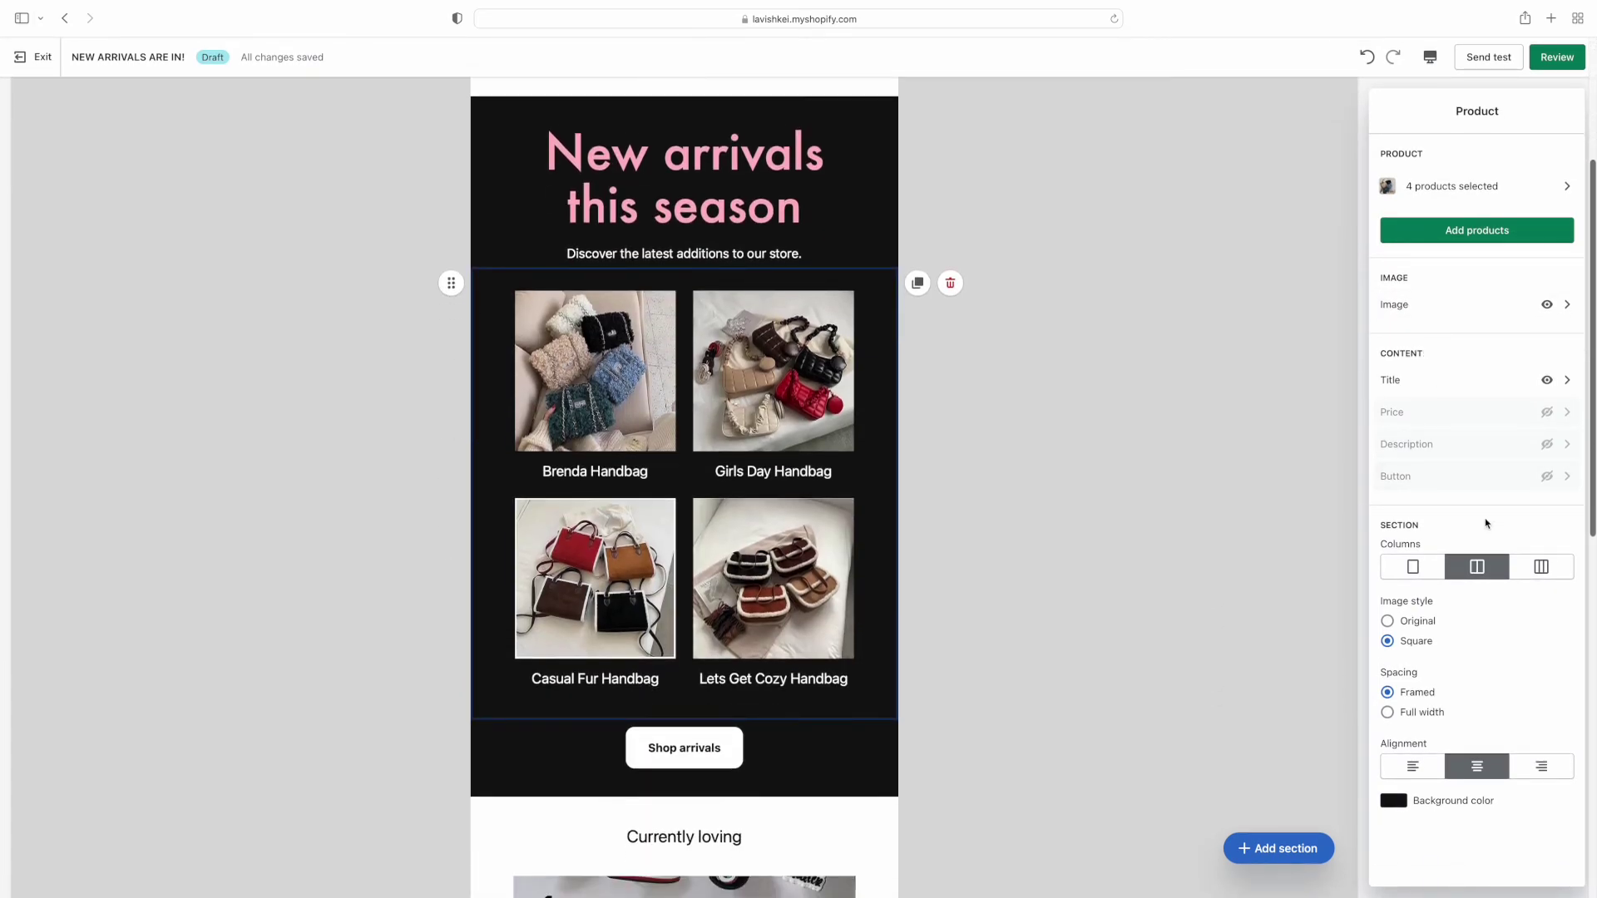
pyautogui.click(1545, 569)
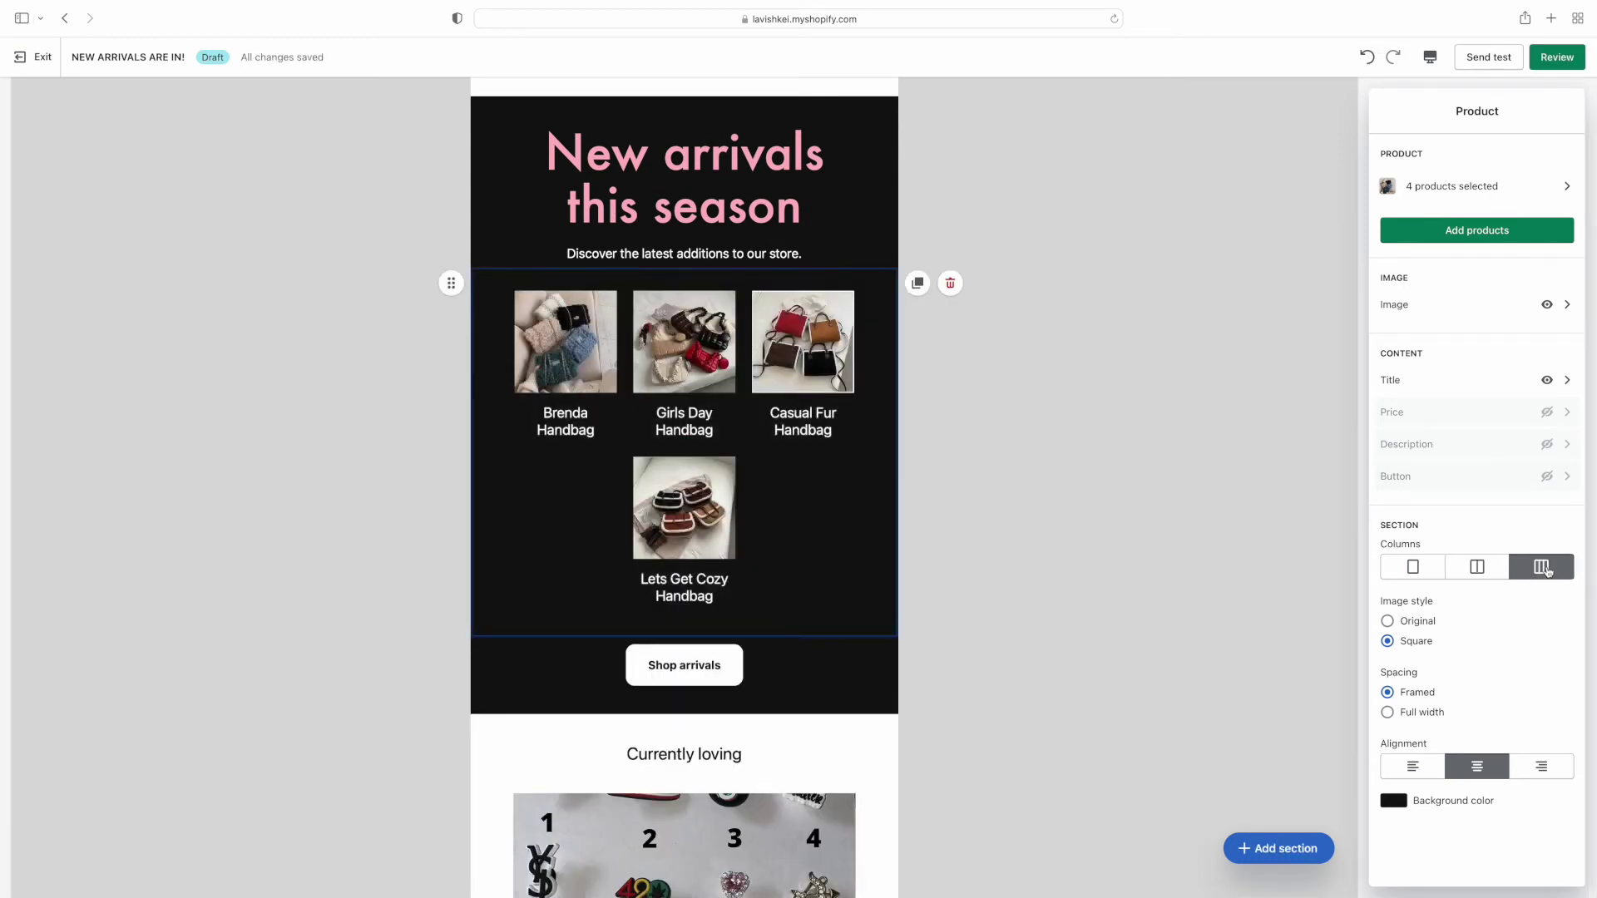
pyautogui.click(1417, 570)
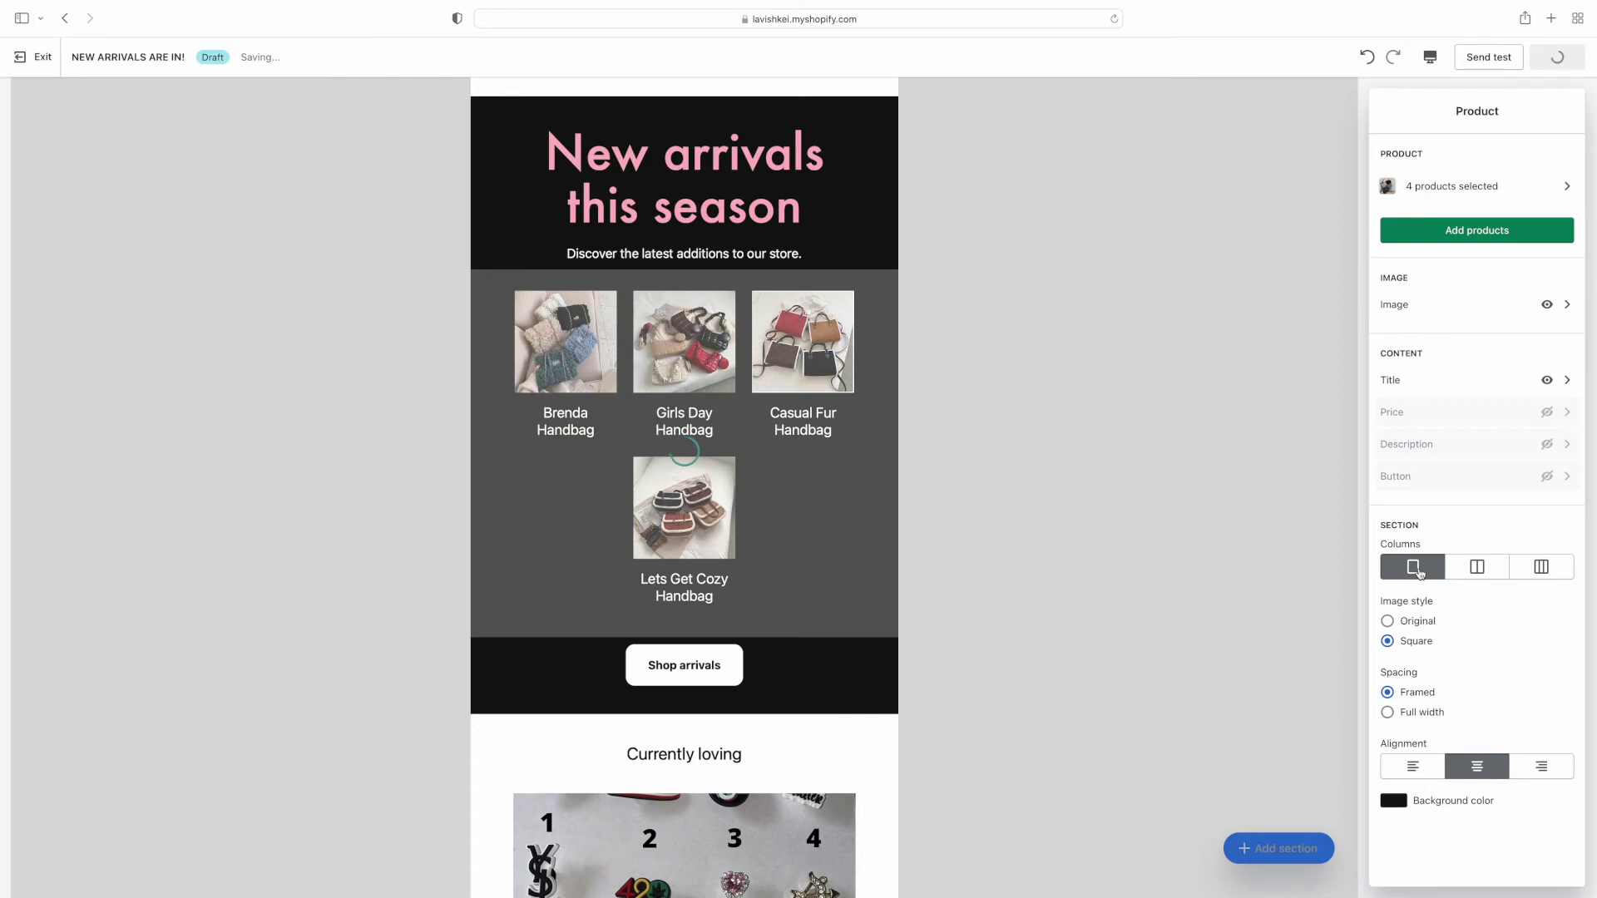
pyautogui.scroll(-9, 1115, 604)
pyautogui.scroll(-8, 1115, 604)
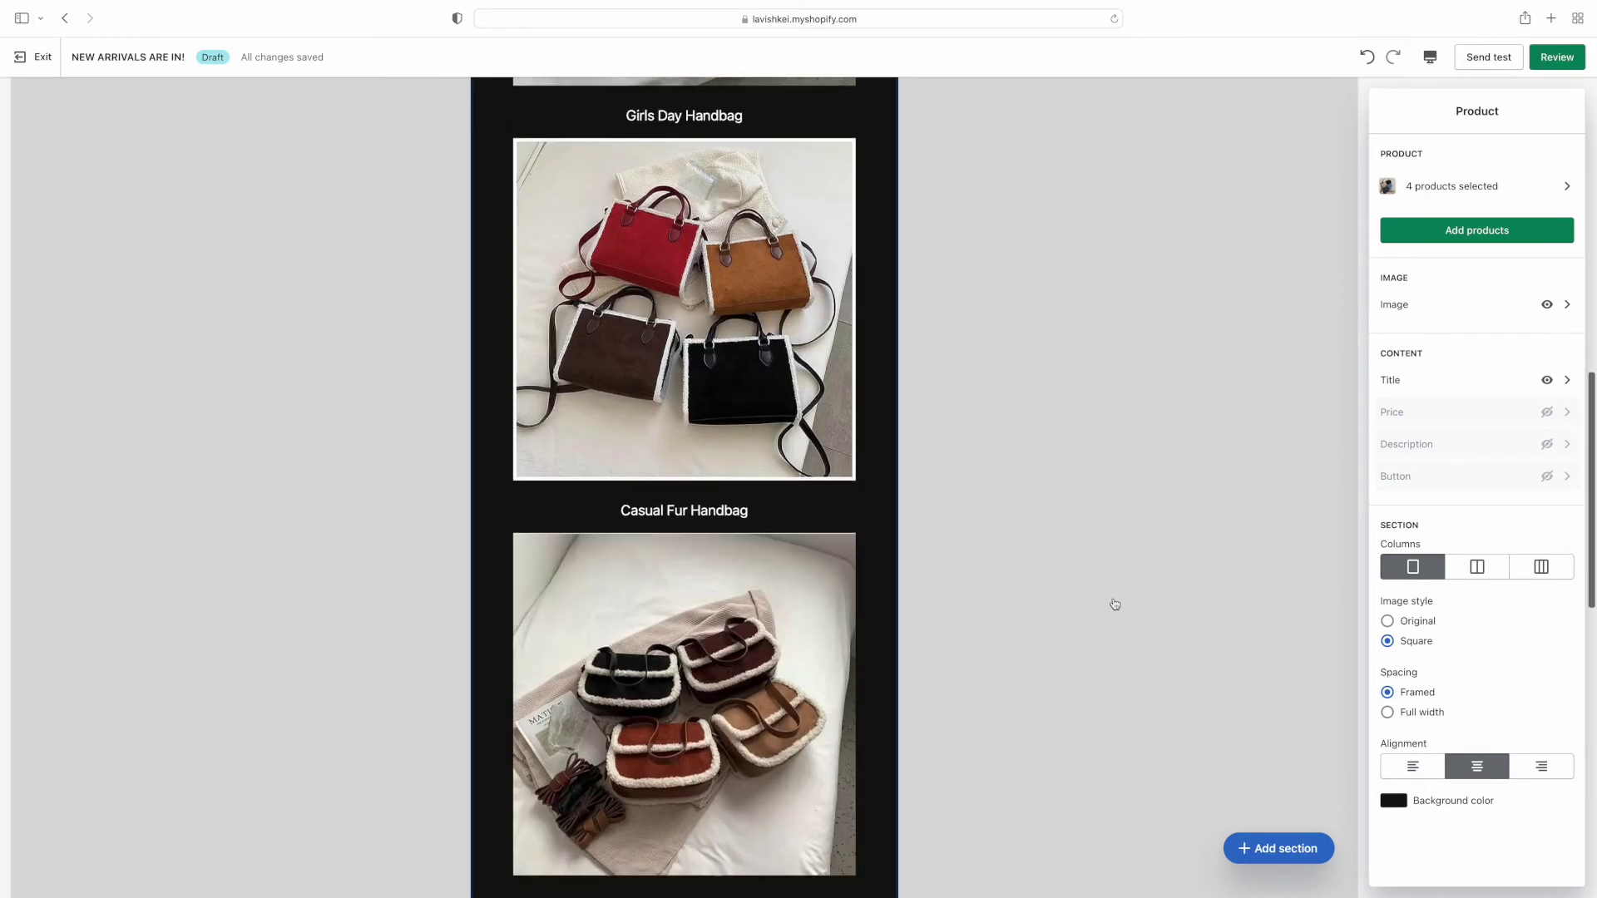
pyautogui.scroll(15, 1115, 605)
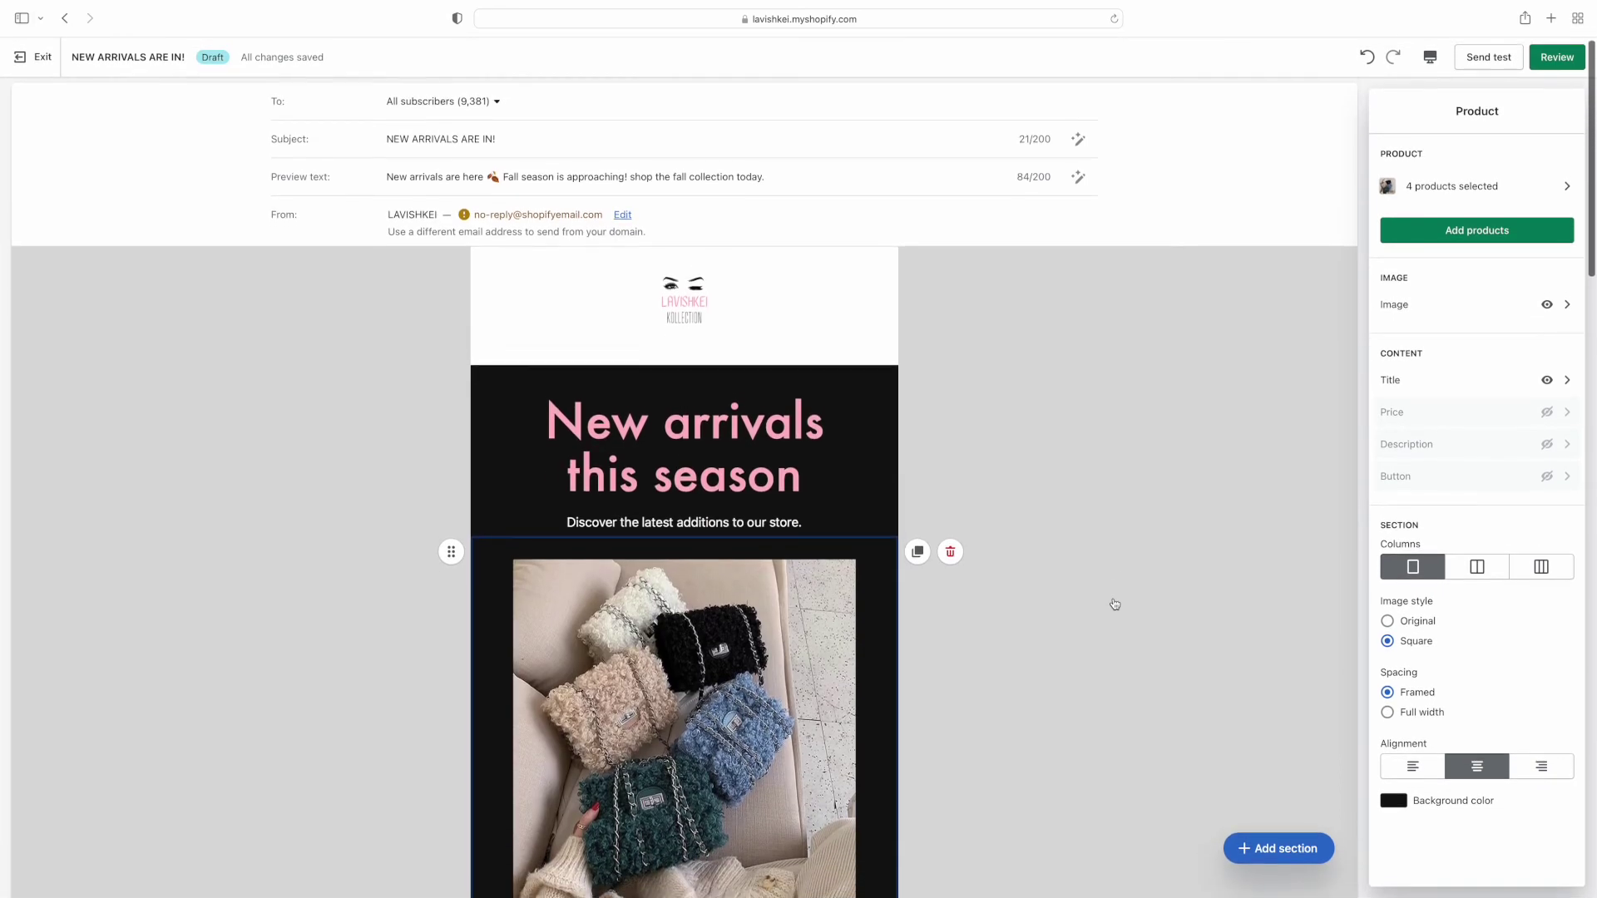
pyautogui.scroll(-6, 1115, 605)
pyautogui.scroll(-5, 1115, 605)
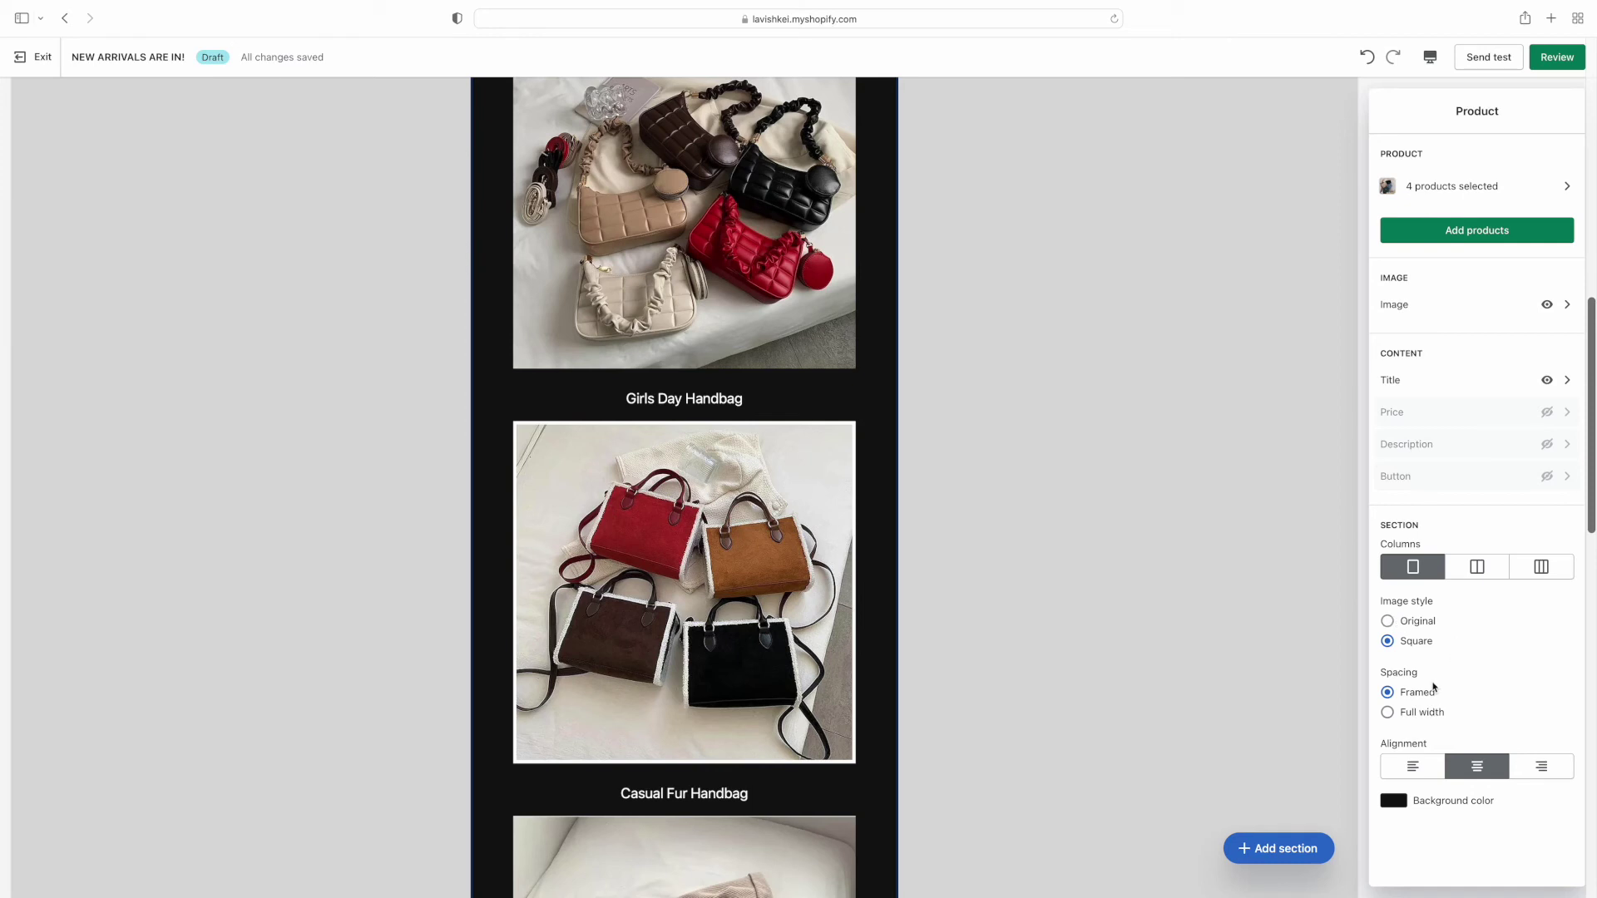
# Test left-aligned product titles, then keep the handbag titles centred.
pyautogui.click(1420, 772)
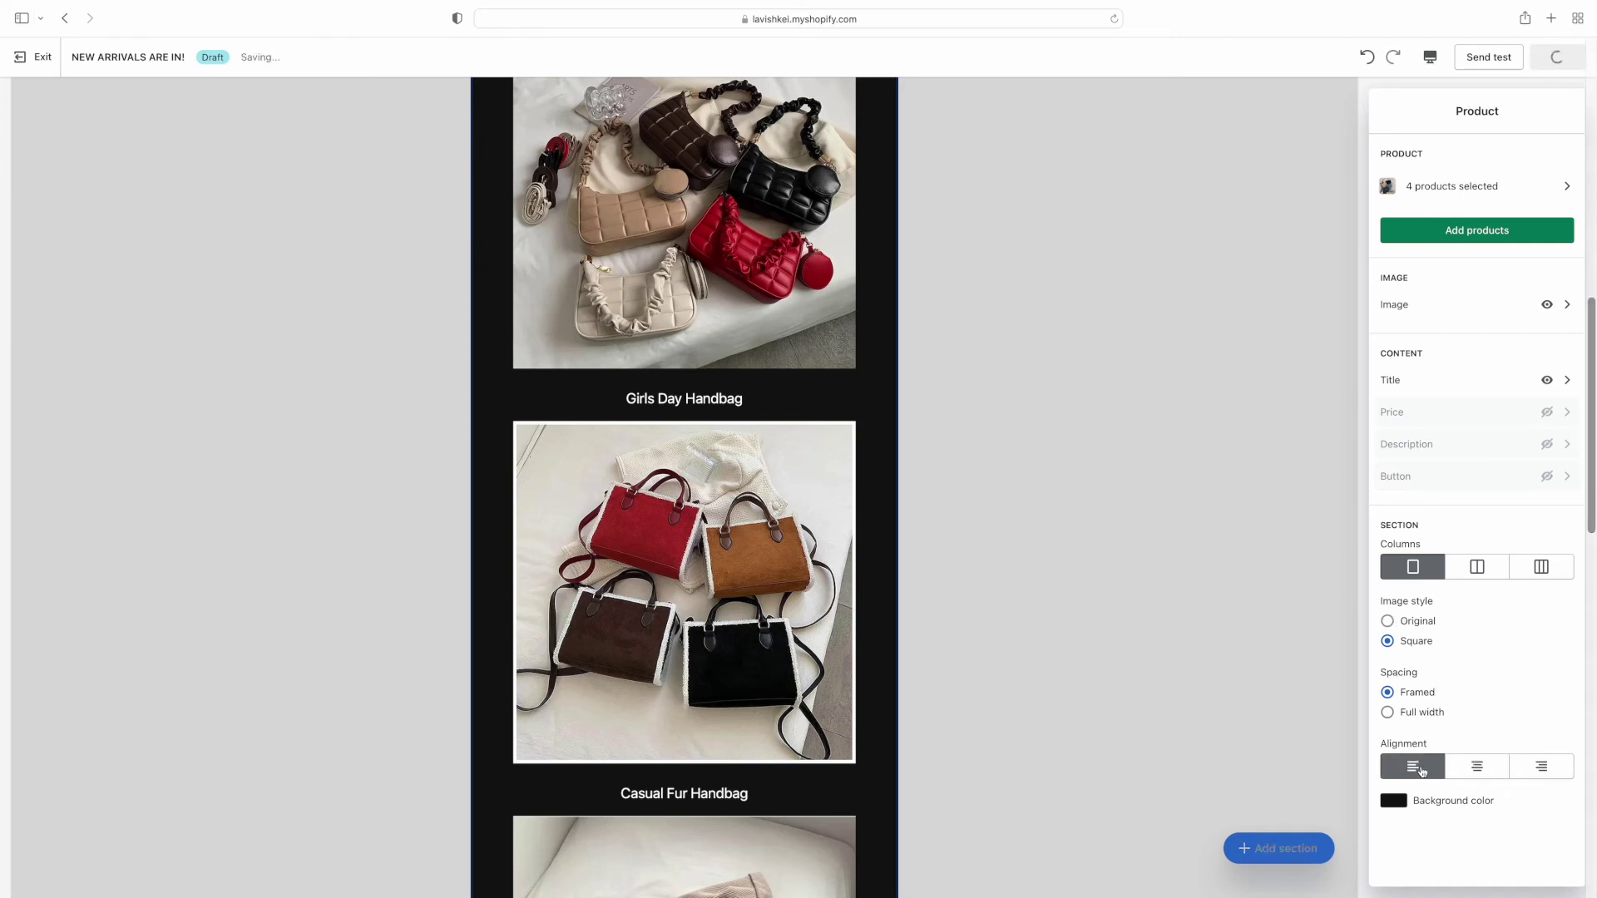
pyautogui.click(1474, 769)
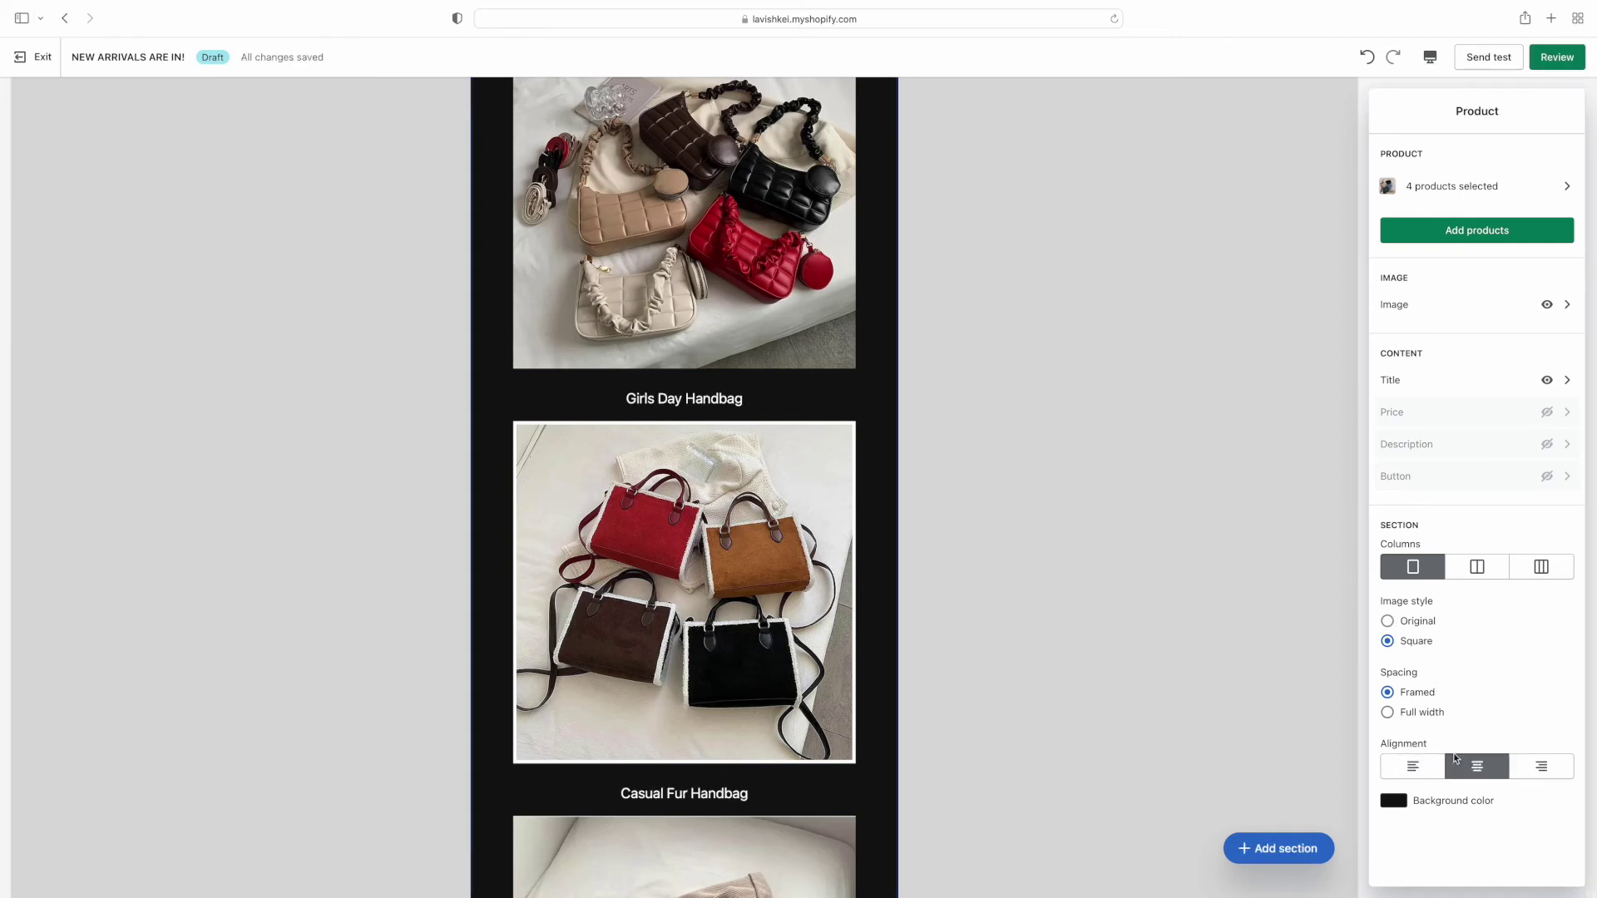
pyautogui.click(1416, 771)
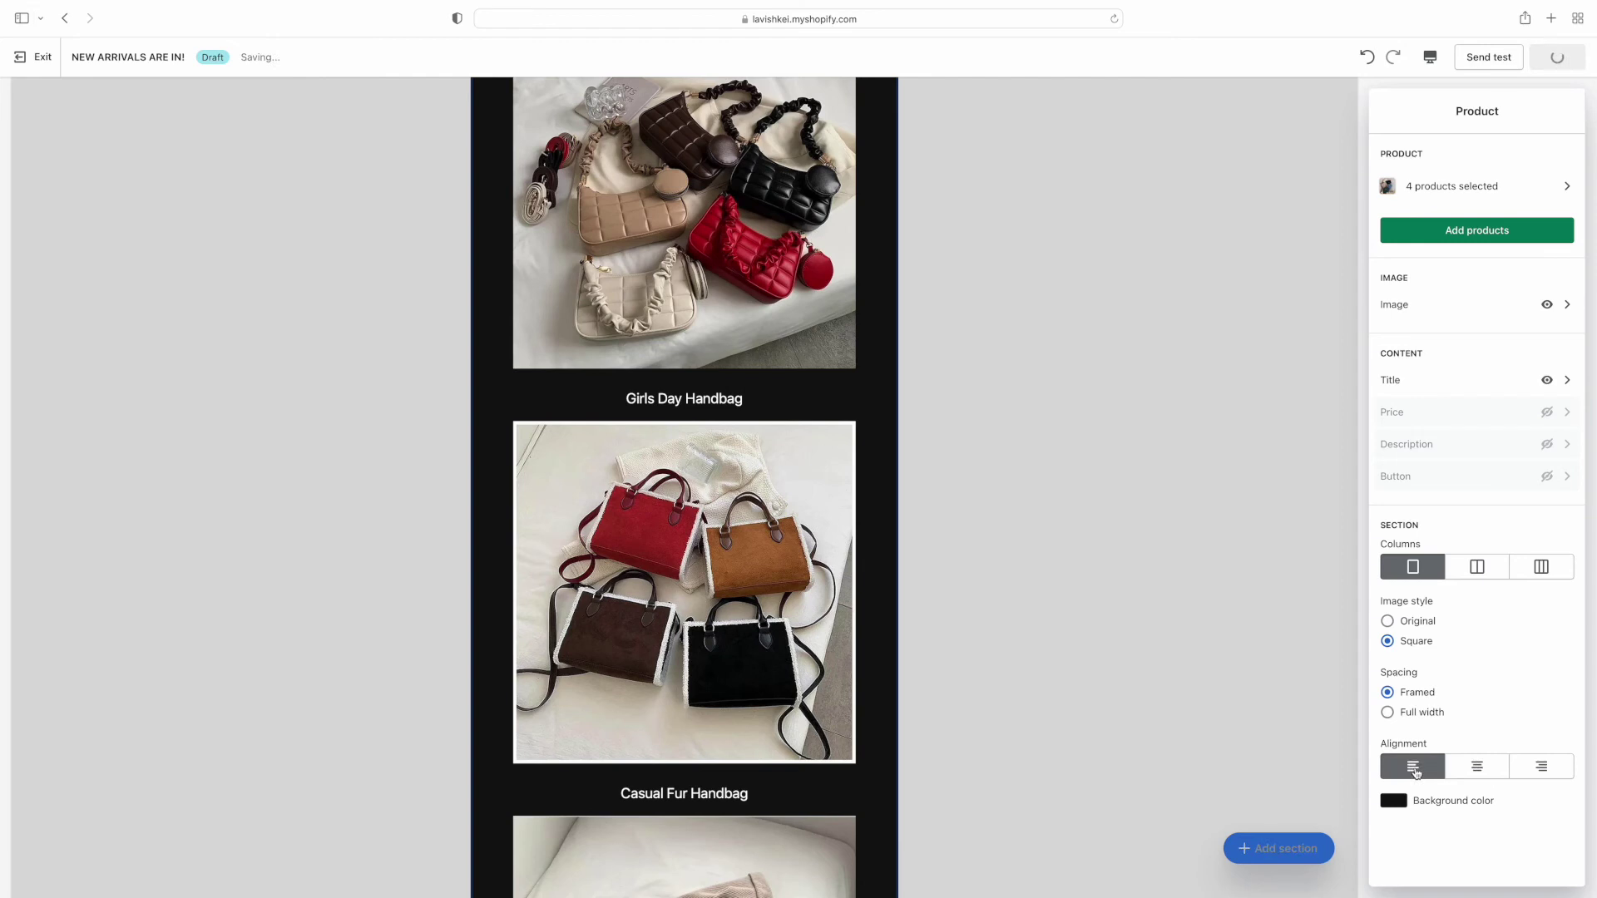
pyautogui.click(1460, 772)
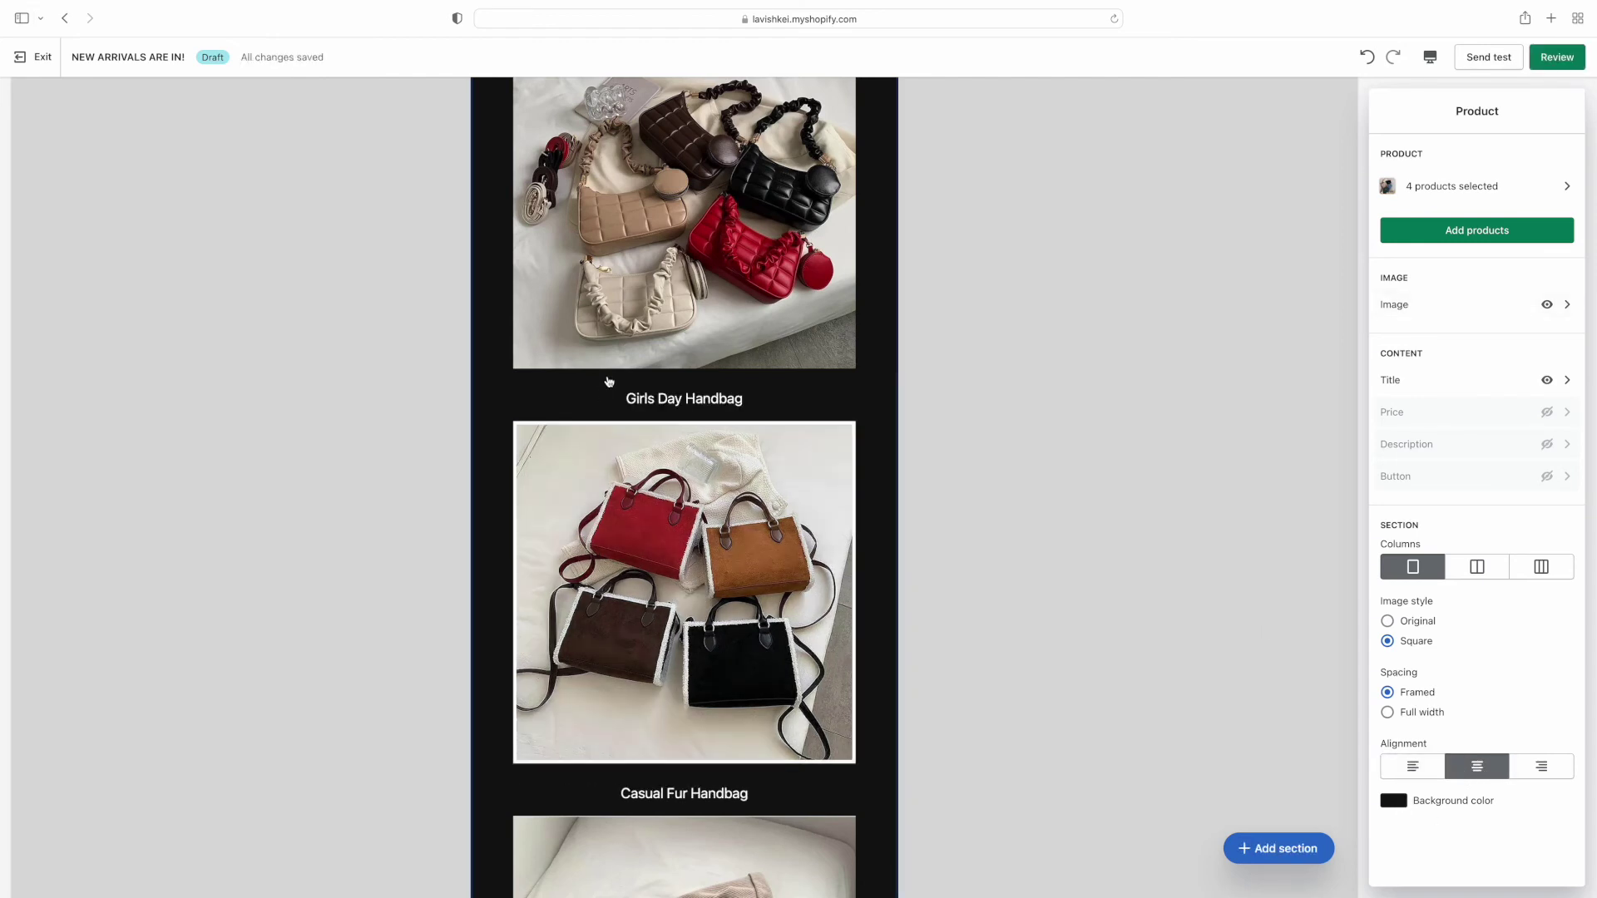
pyautogui.moveTo(626, 396); pyautogui.dragTo(877, 442)
pyautogui.click(1188, 717)
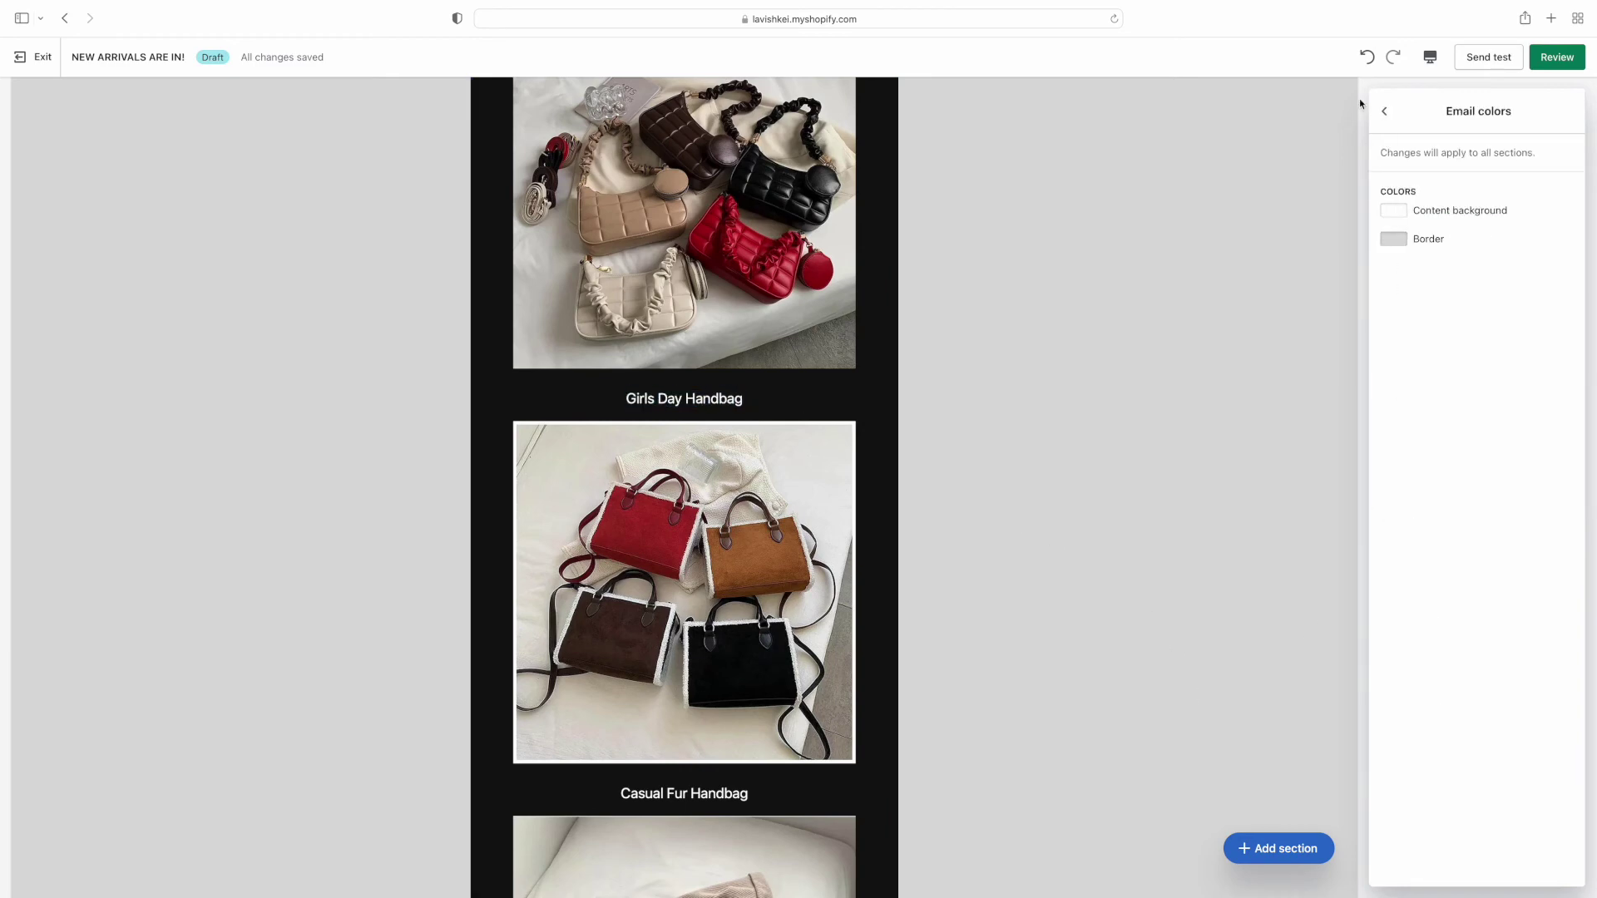
# Set the Shop arrivals button's corners to square after briefly trying fully rounded.
pyautogui.click(1385, 112)
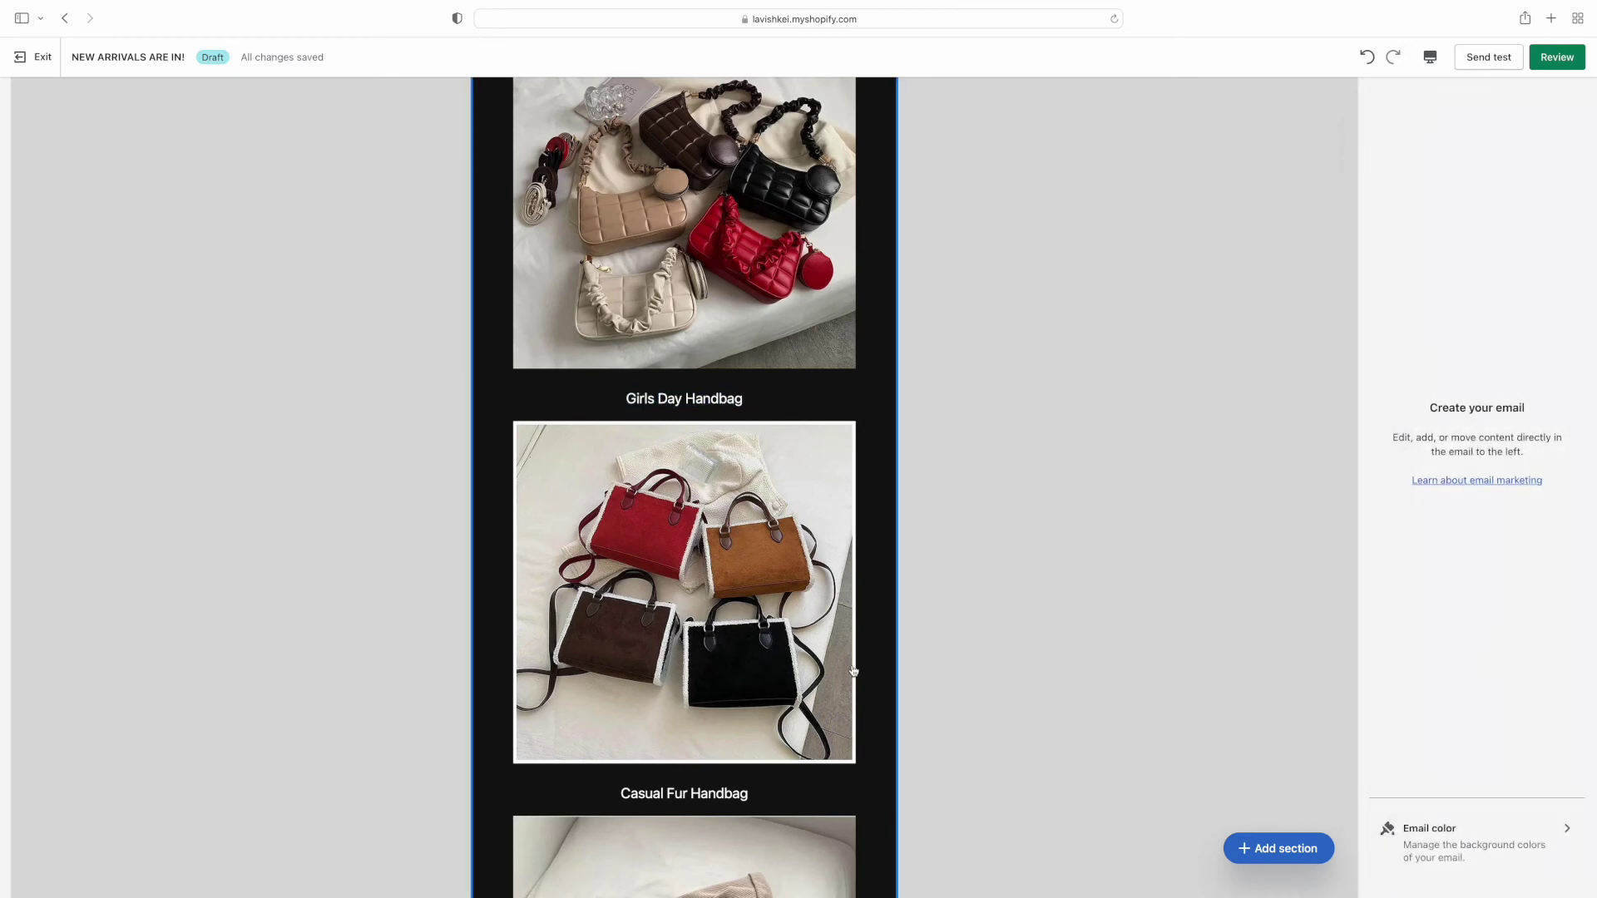
pyautogui.scroll(-8, 861, 681)
pyautogui.scroll(-1, 864, 683)
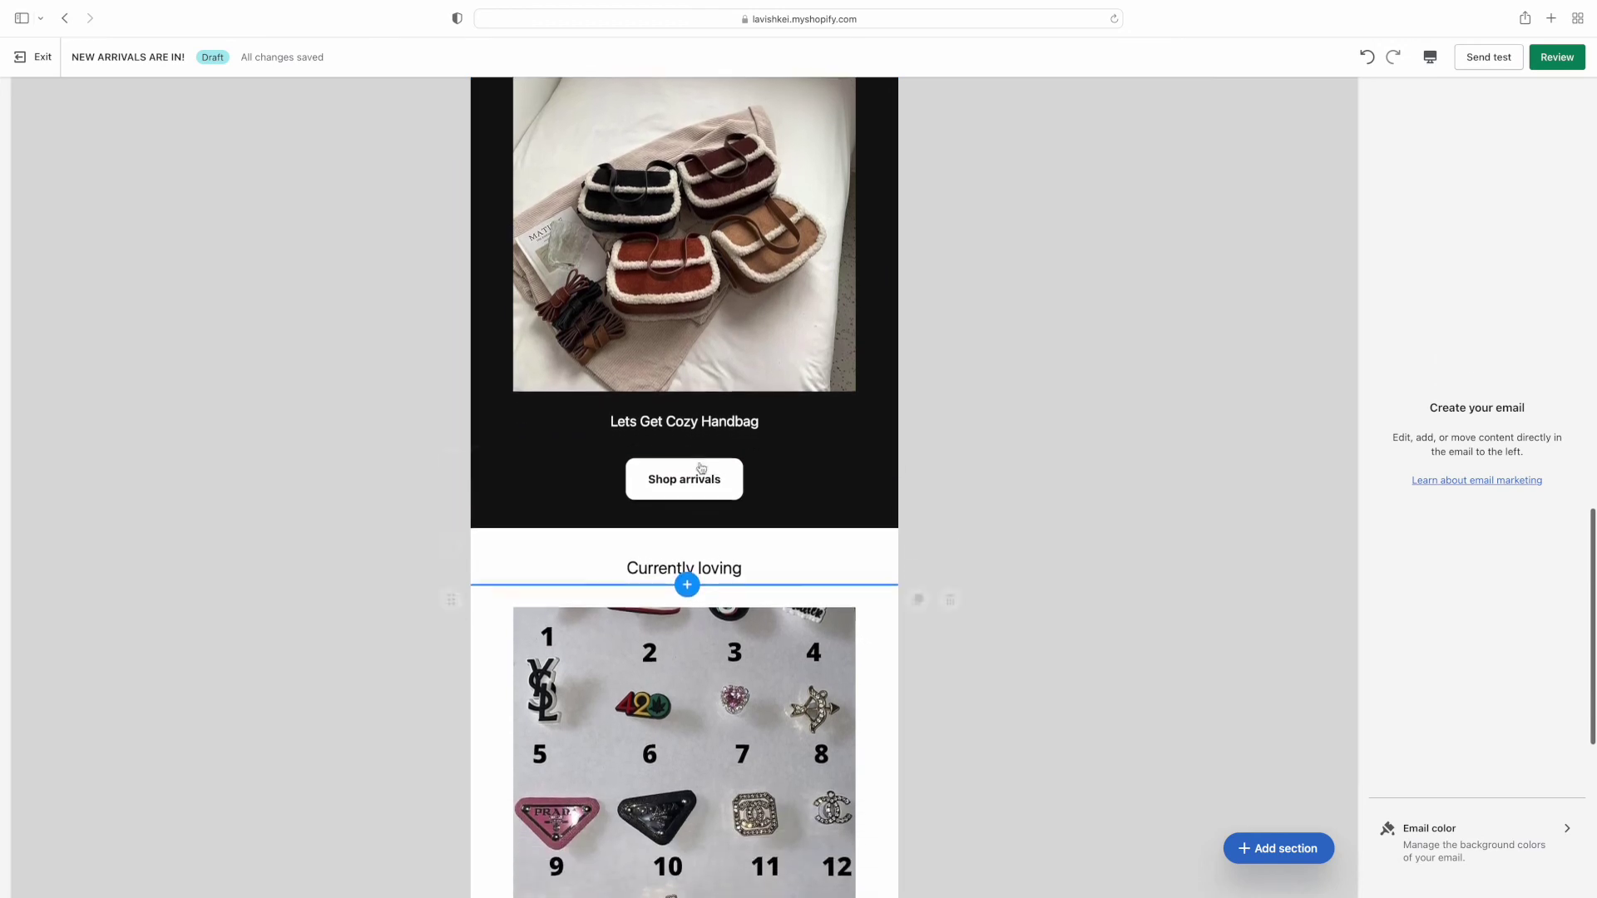
pyautogui.click(694, 458)
pyautogui.click(874, 365)
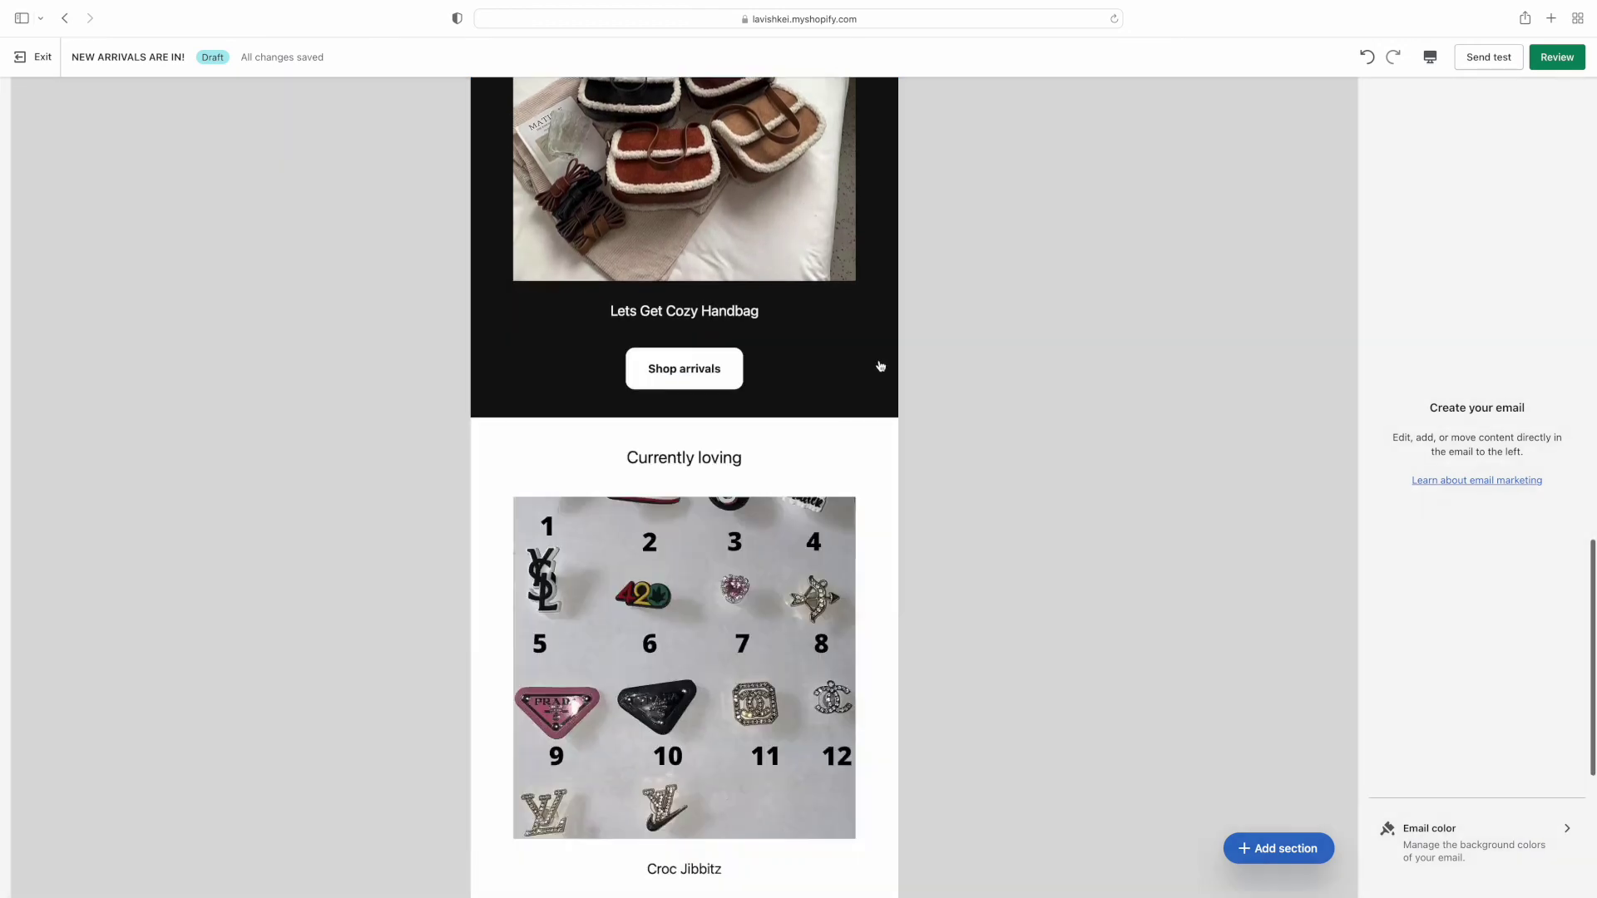
pyautogui.click(705, 373)
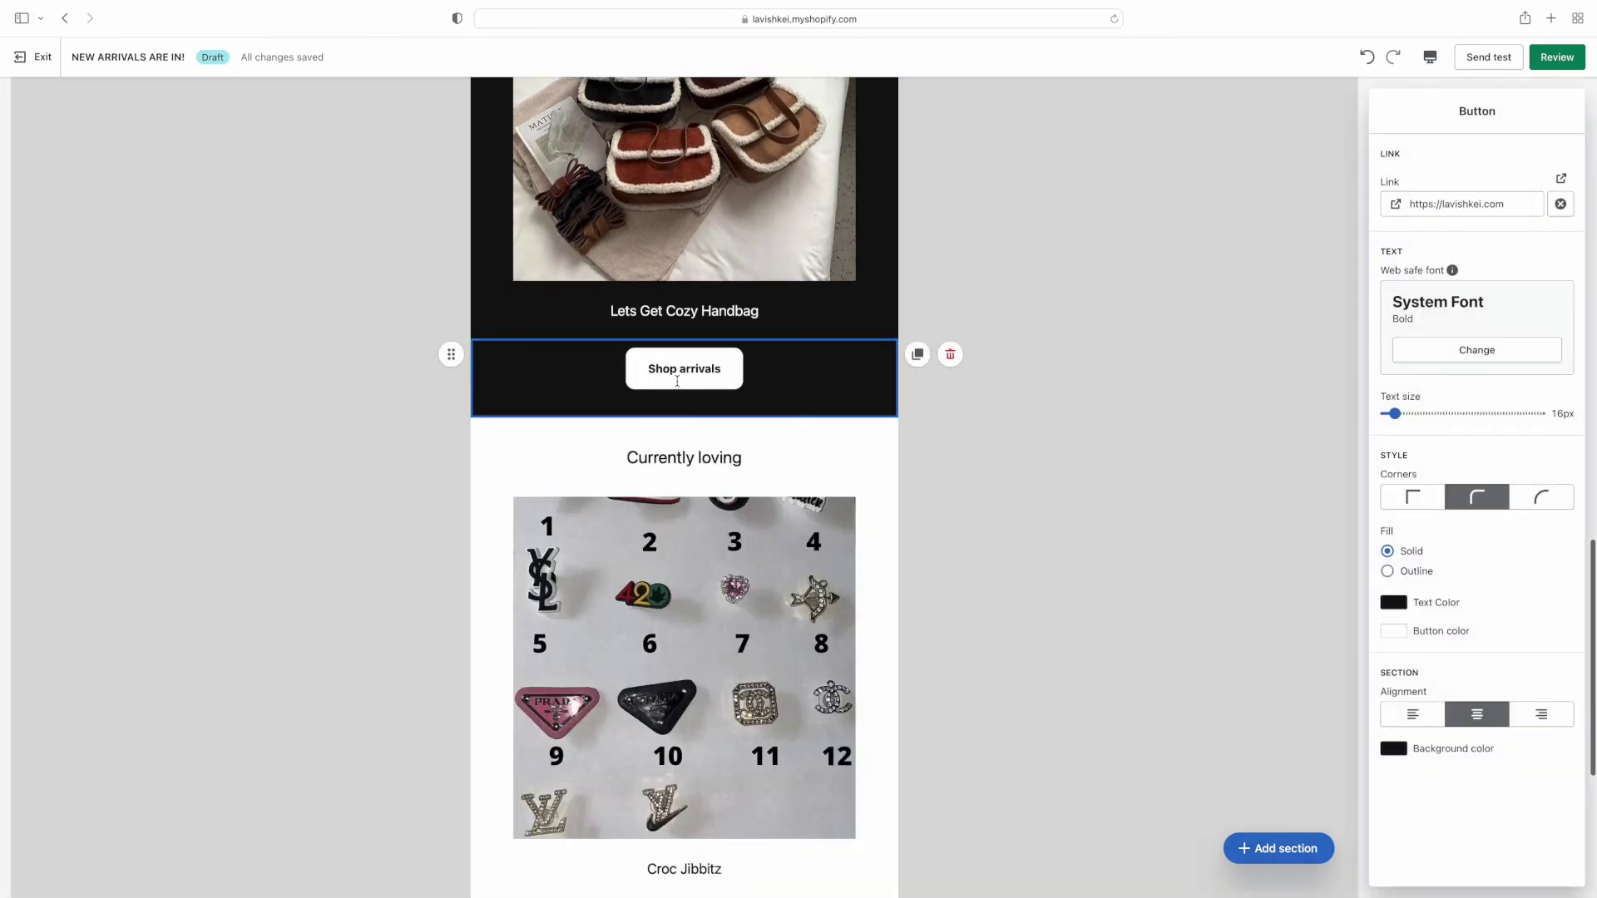
pyautogui.click(1424, 504)
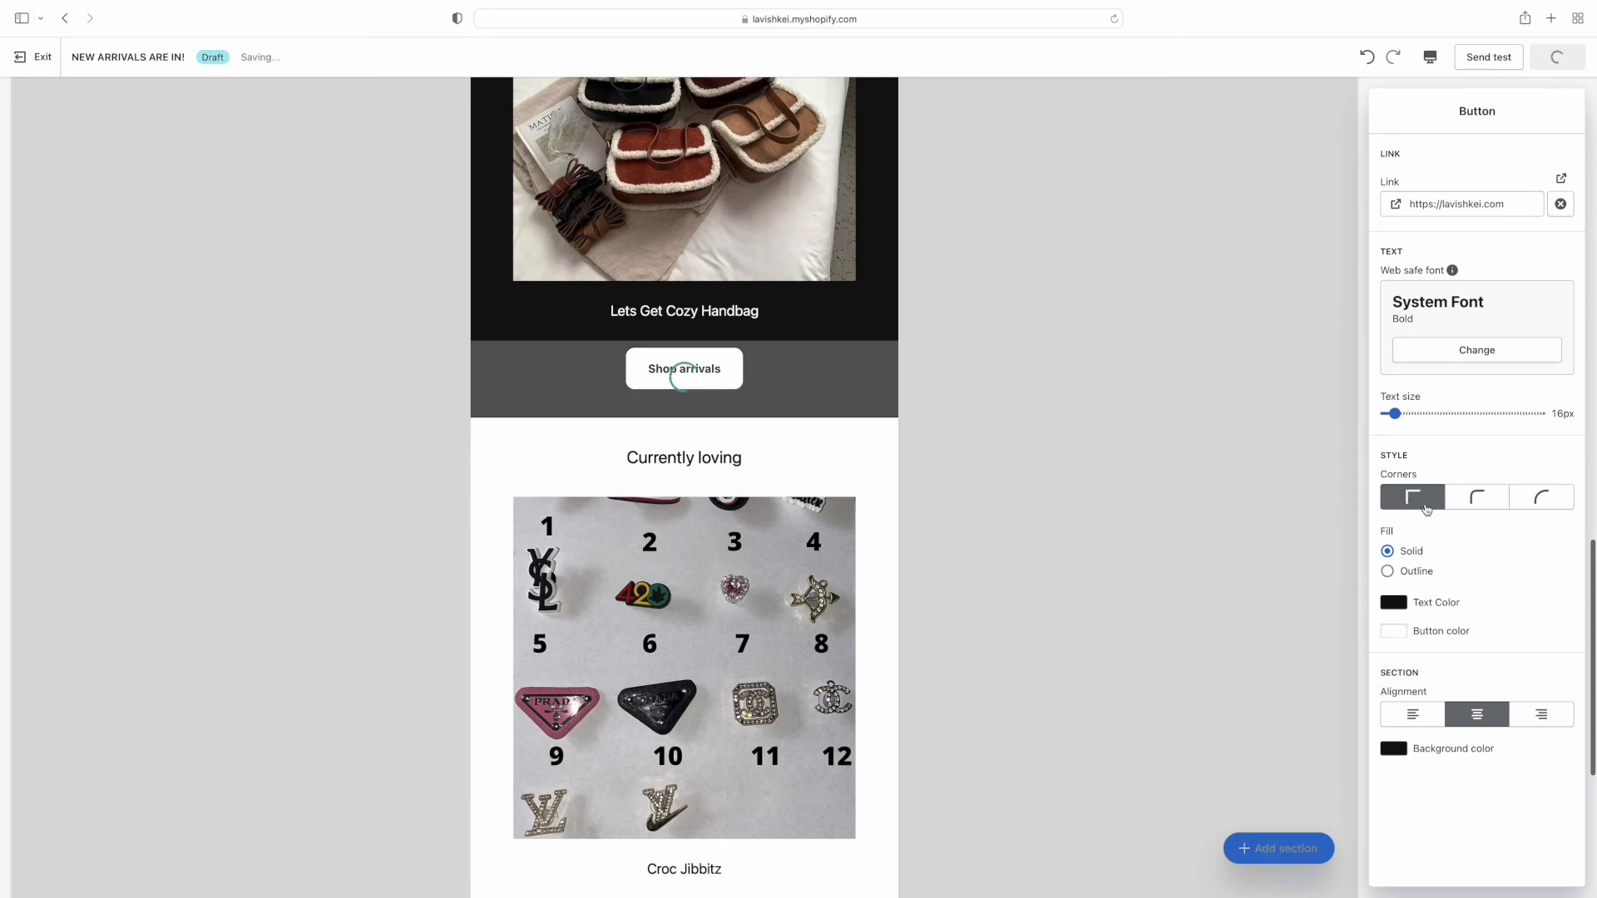
pyautogui.click(1553, 502)
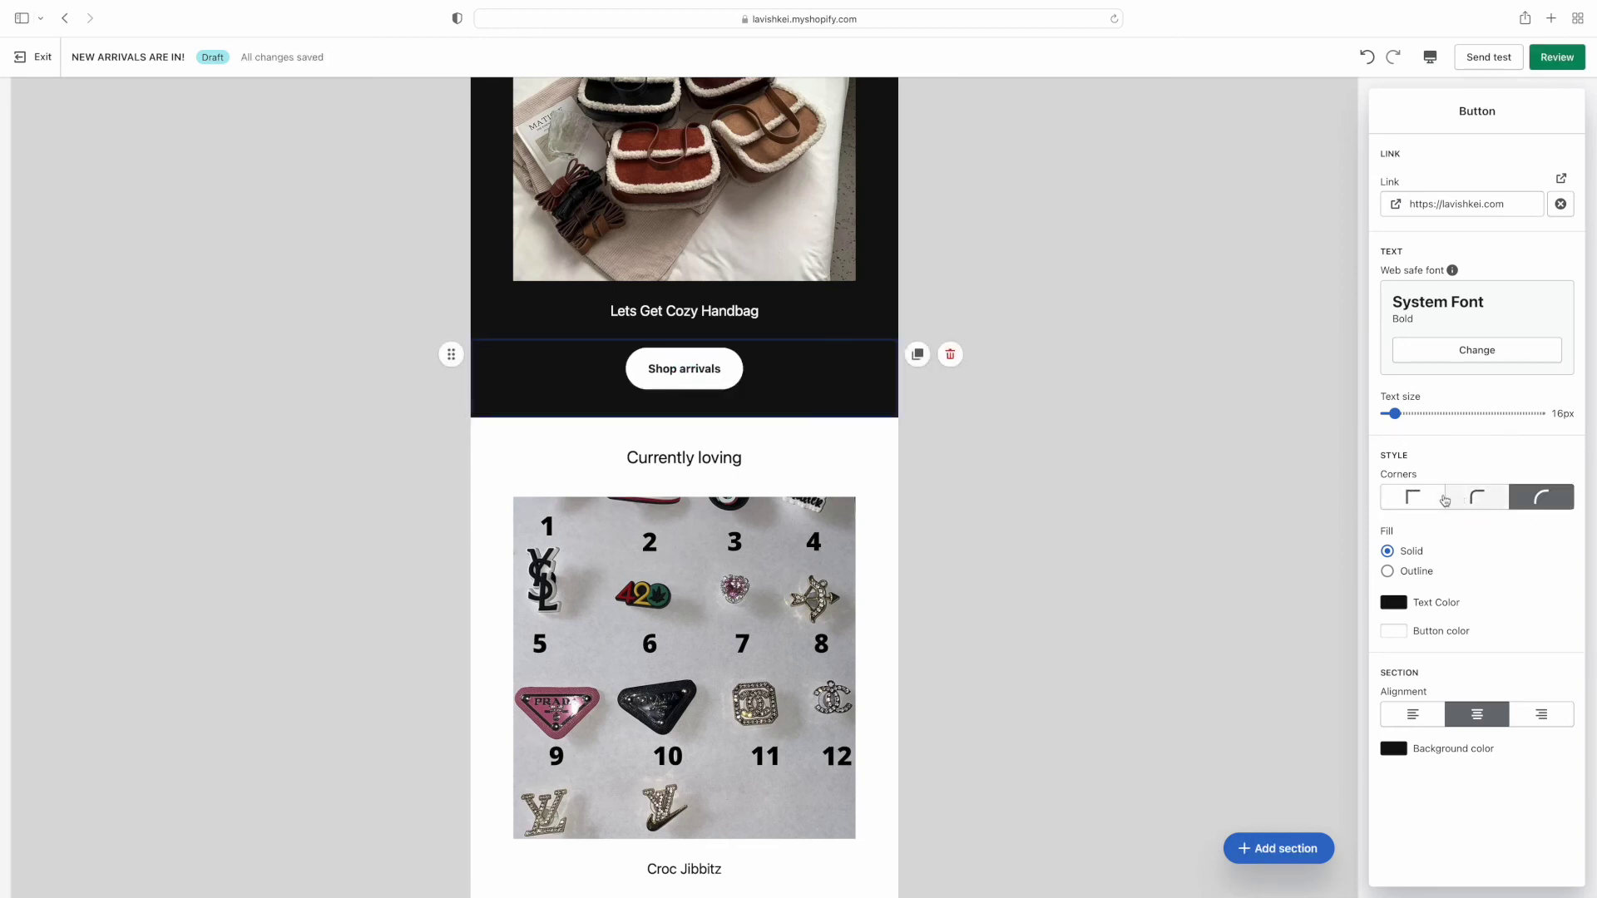
pyautogui.click(1411, 498)
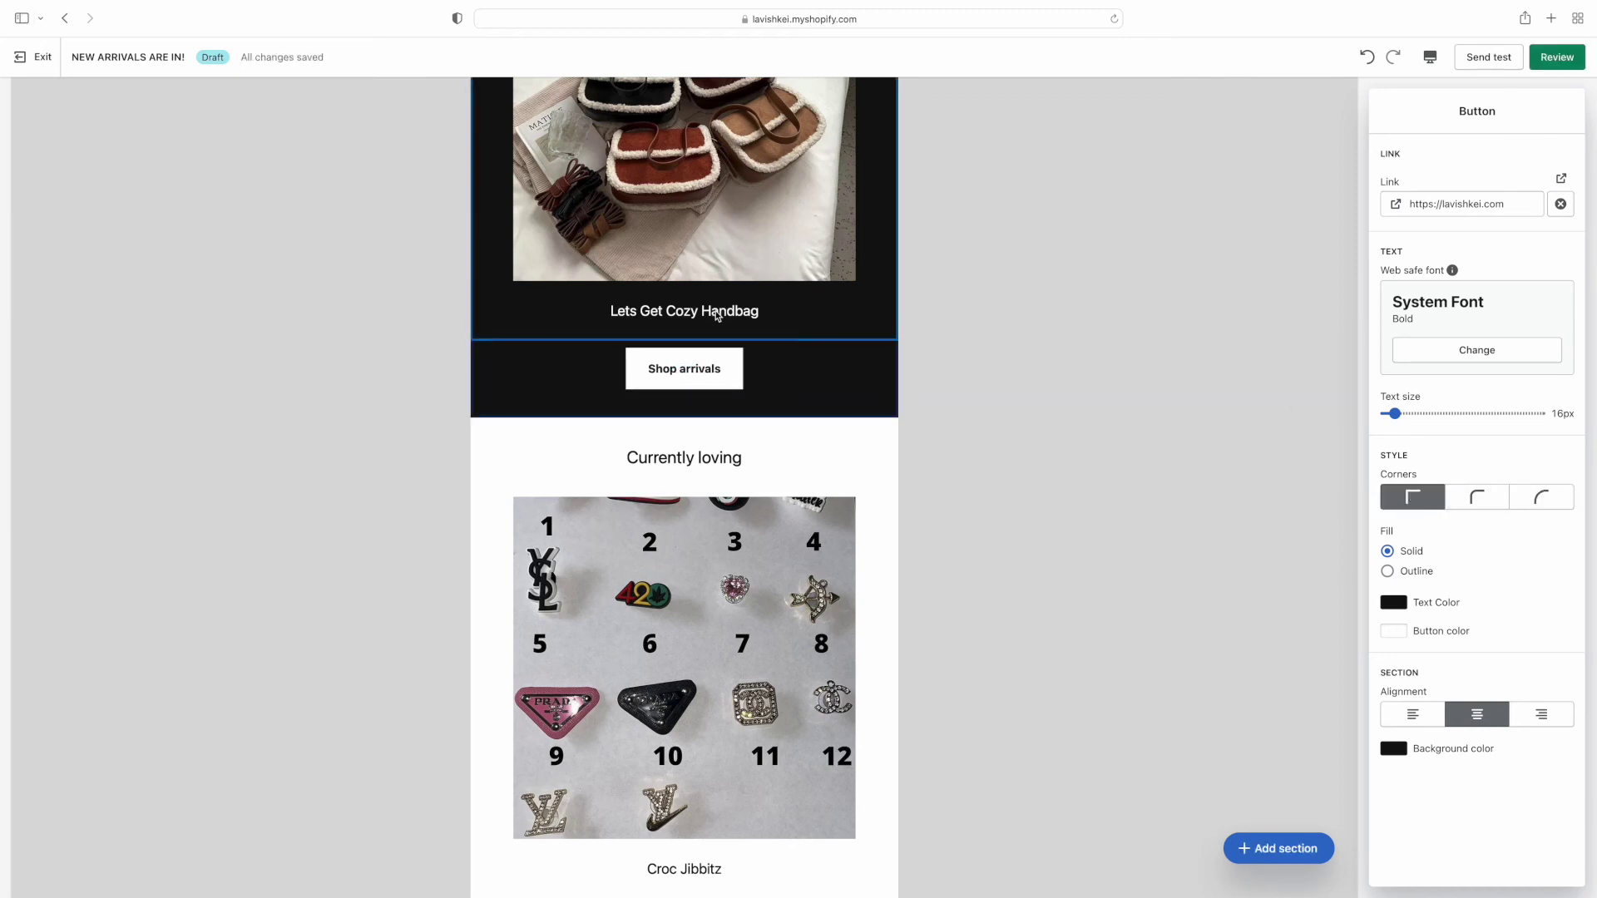
# Colour the Lets Get Cozy Handbag product titles light pink (#FFB6C1) to match the heading.
pyautogui.click(744, 313)
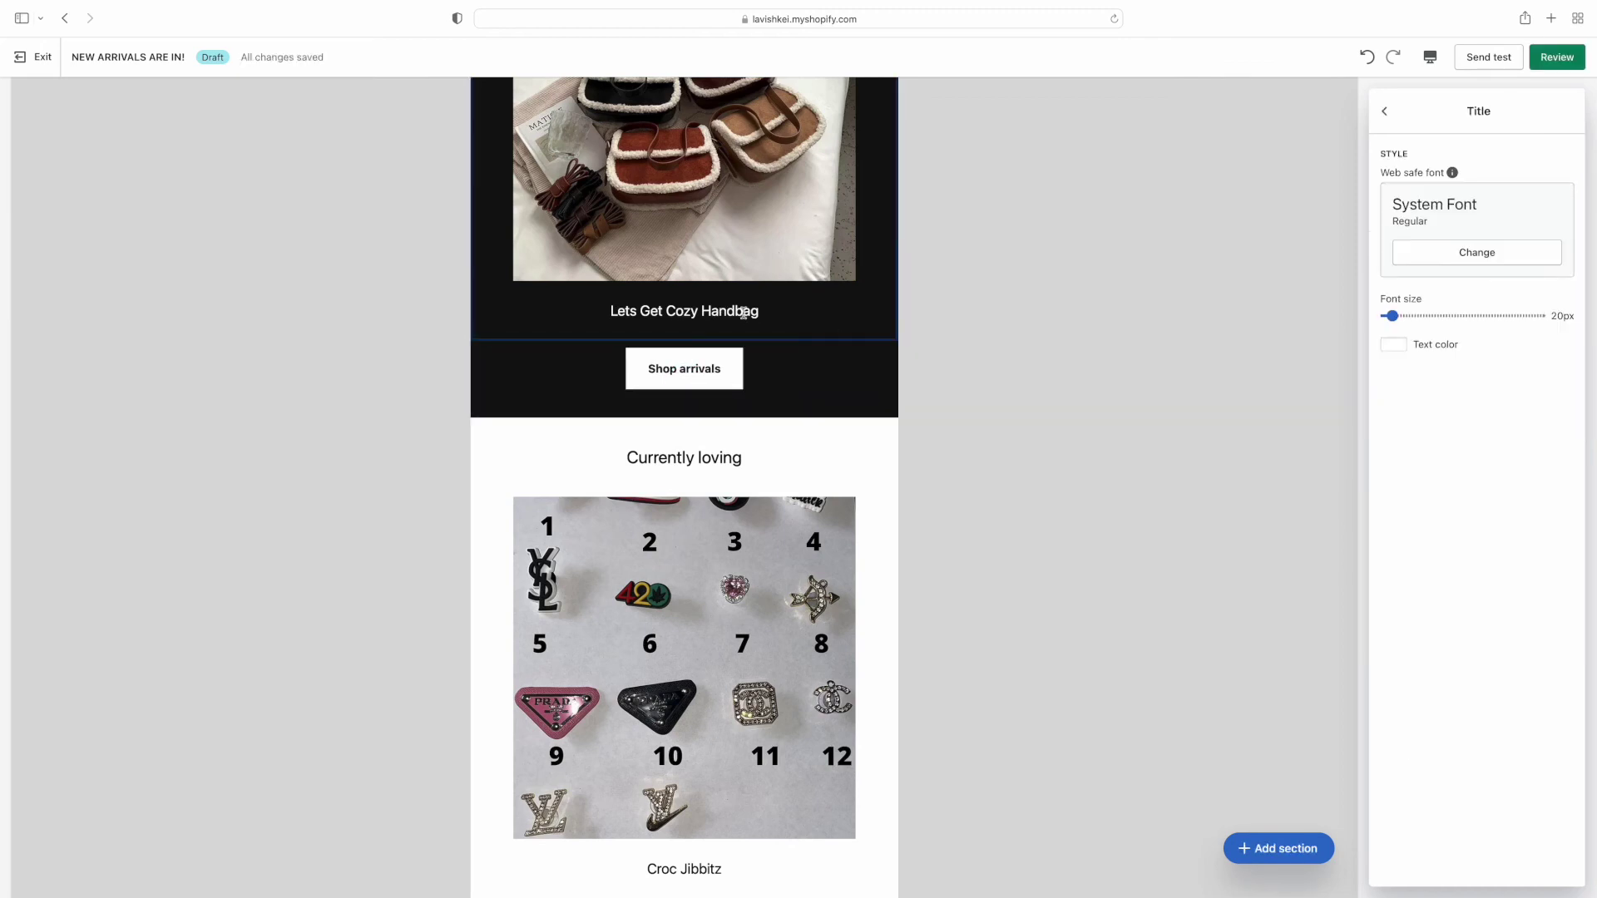
pyautogui.click(1395, 345)
pyautogui.click(1417, 545)
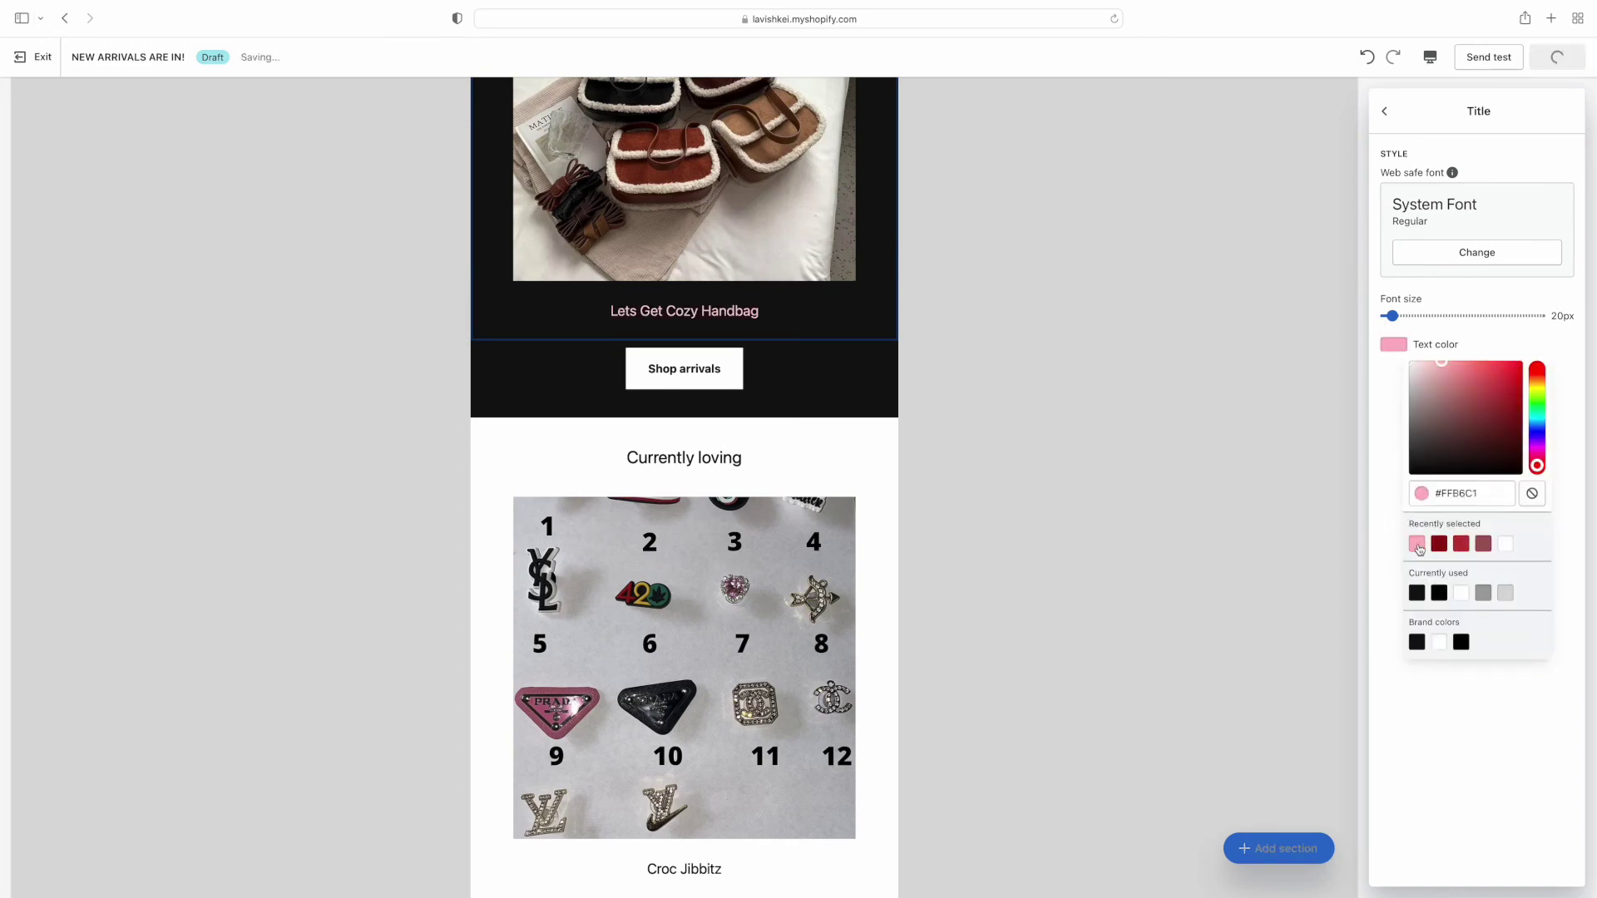
pyautogui.click(1116, 527)
pyautogui.scroll(10, 1121, 528)
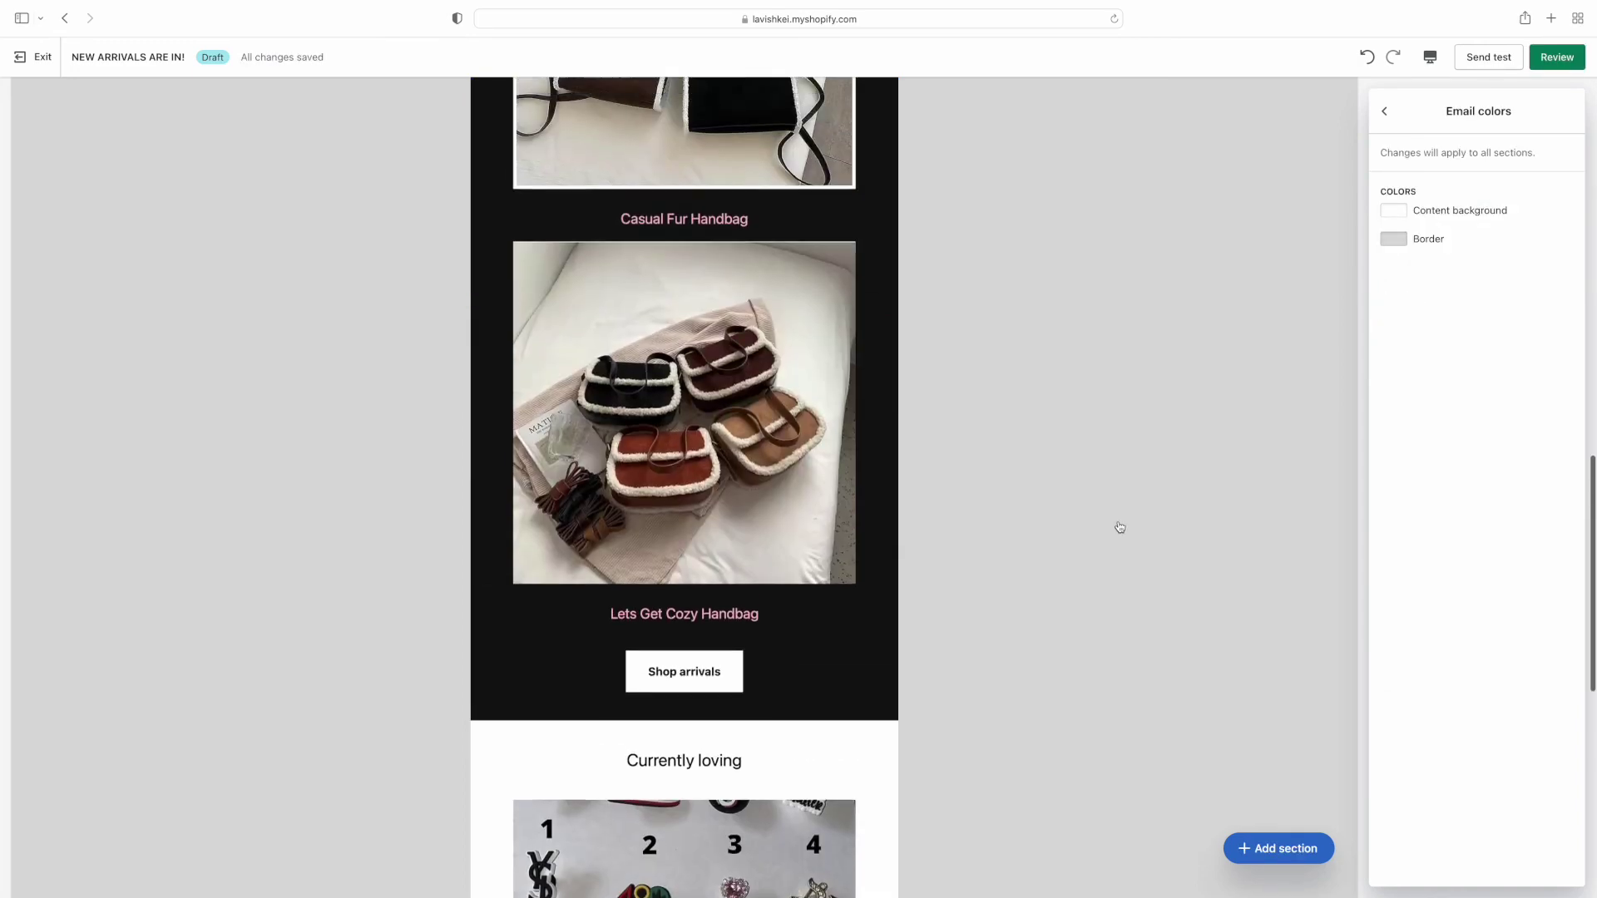
pyautogui.scroll(5, 1120, 527)
pyautogui.scroll(-9, 1121, 528)
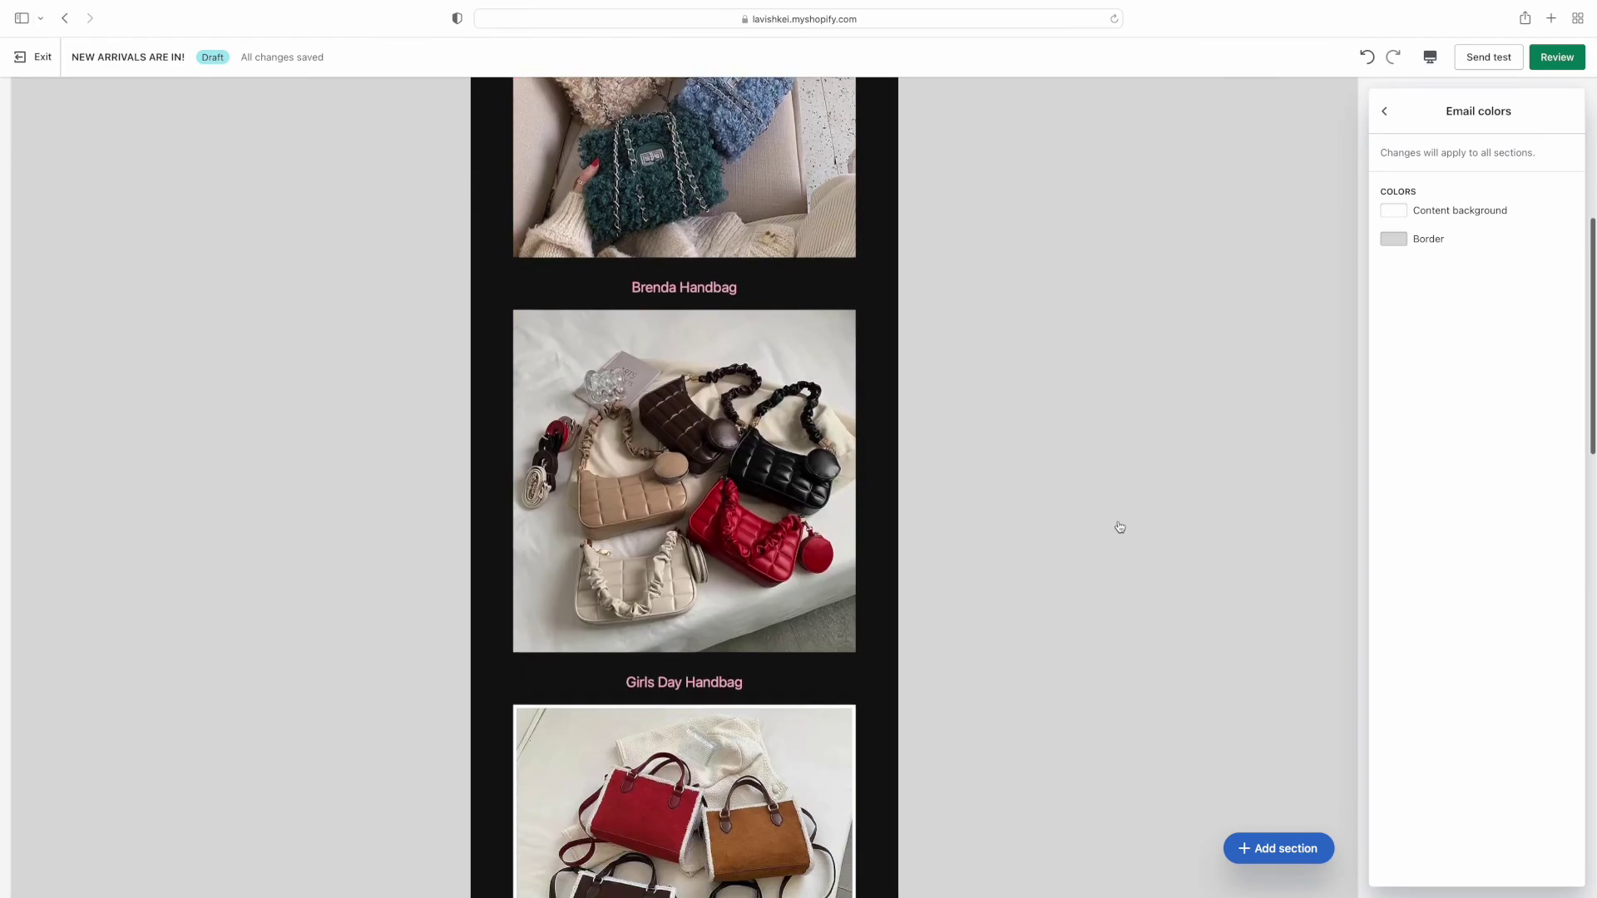
pyautogui.scroll(-15, 1121, 528)
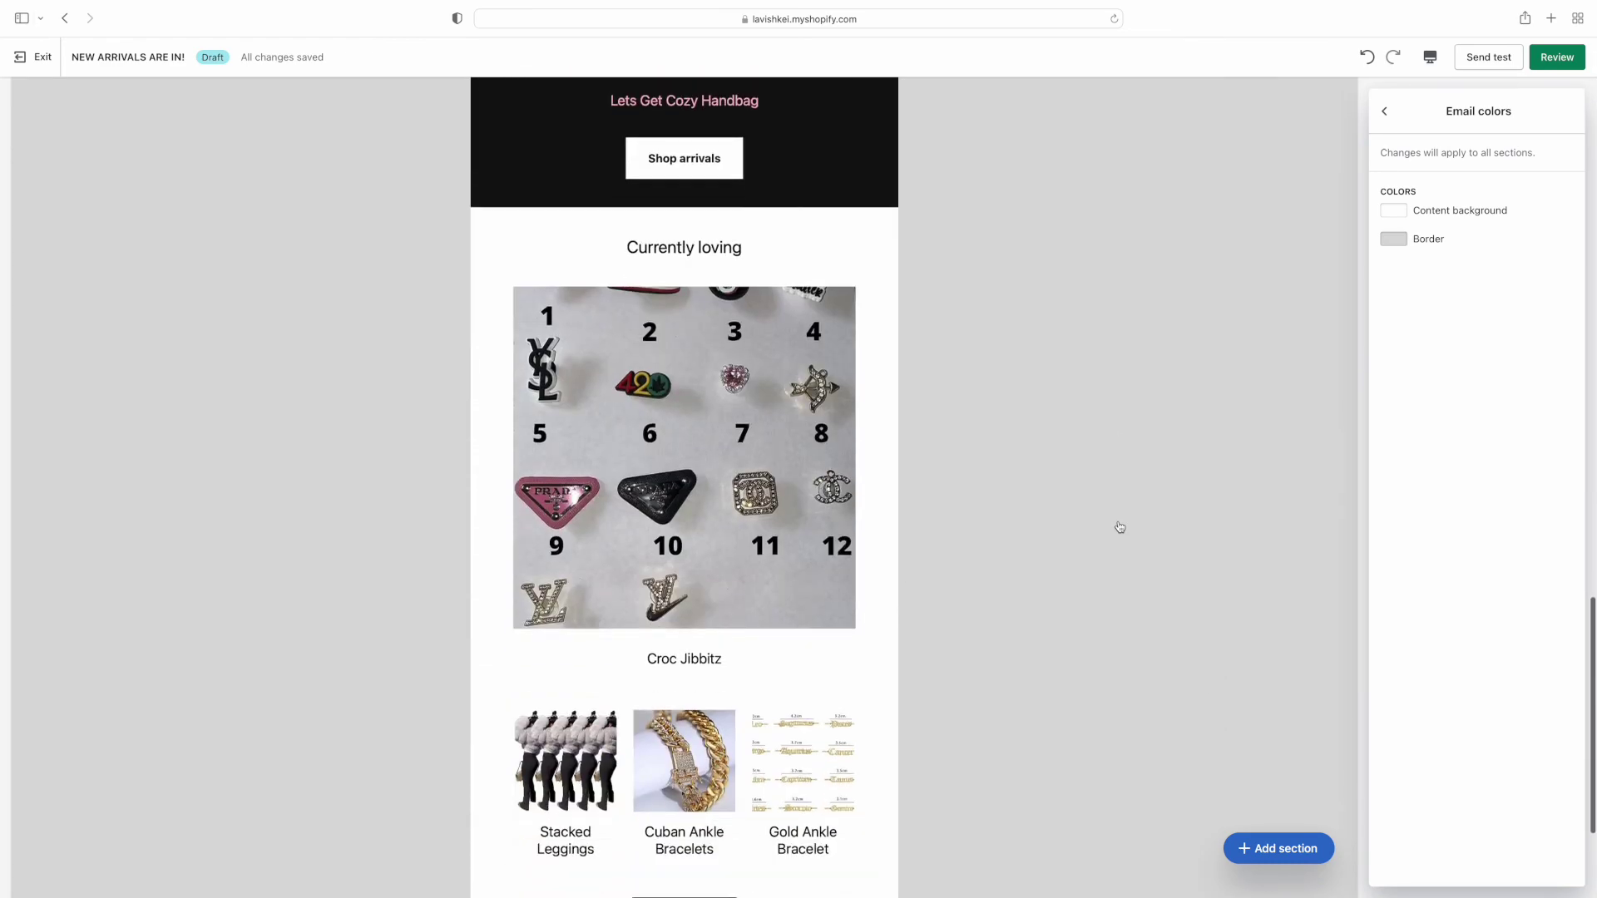
# Delete the Croc Jibbitz product block, then undo to restore it under Currently loving.
pyautogui.click(741, 515)
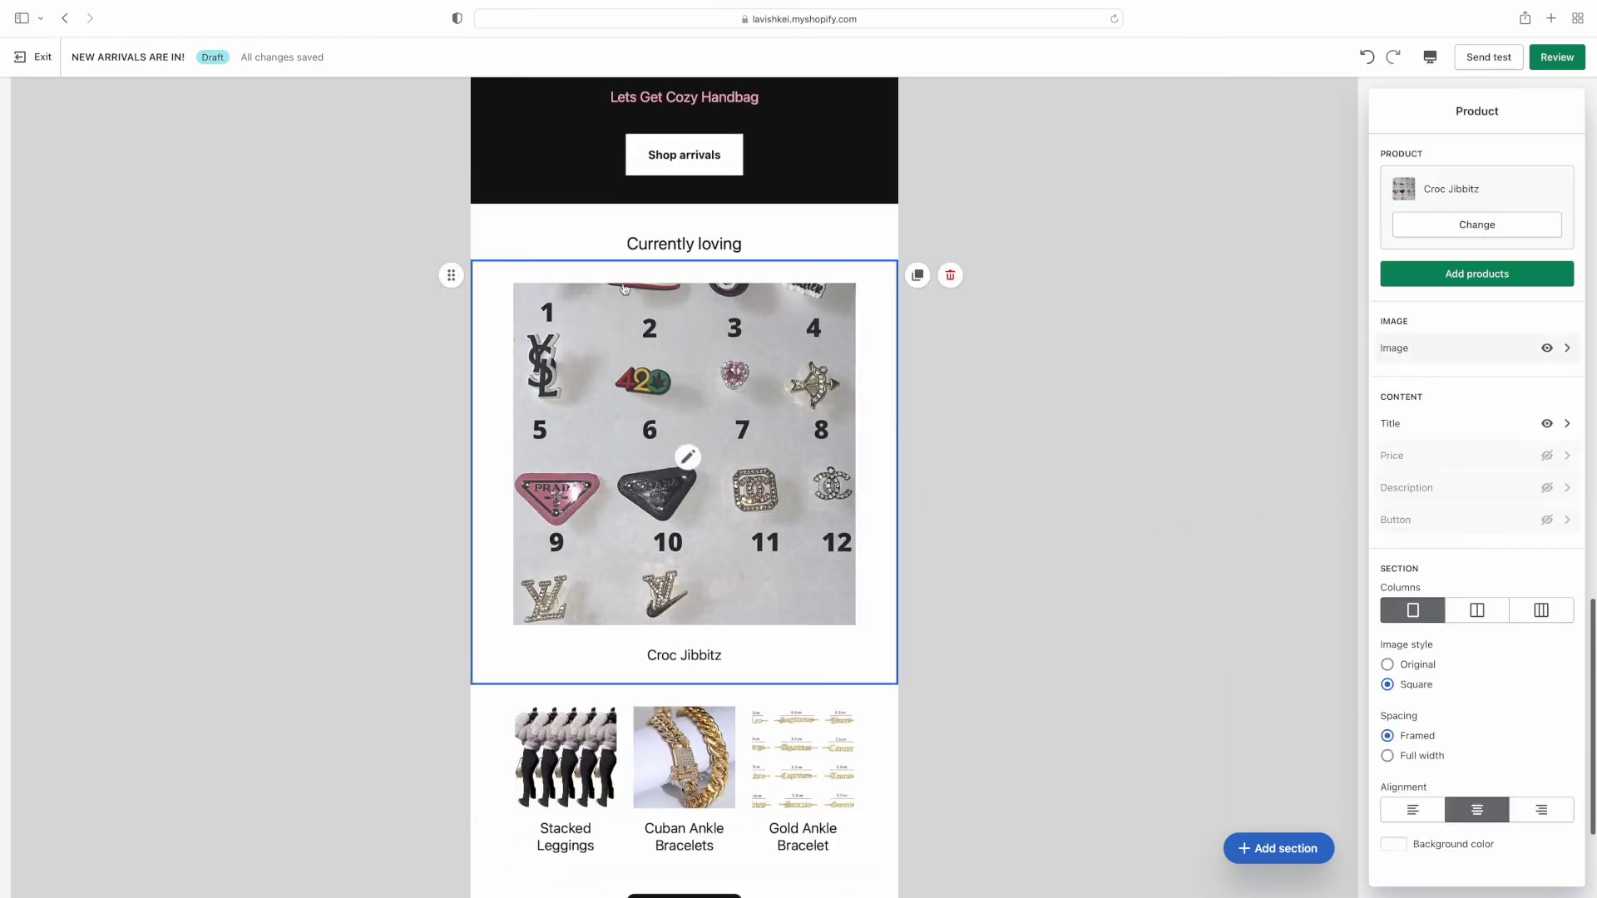
pyautogui.click(951, 277)
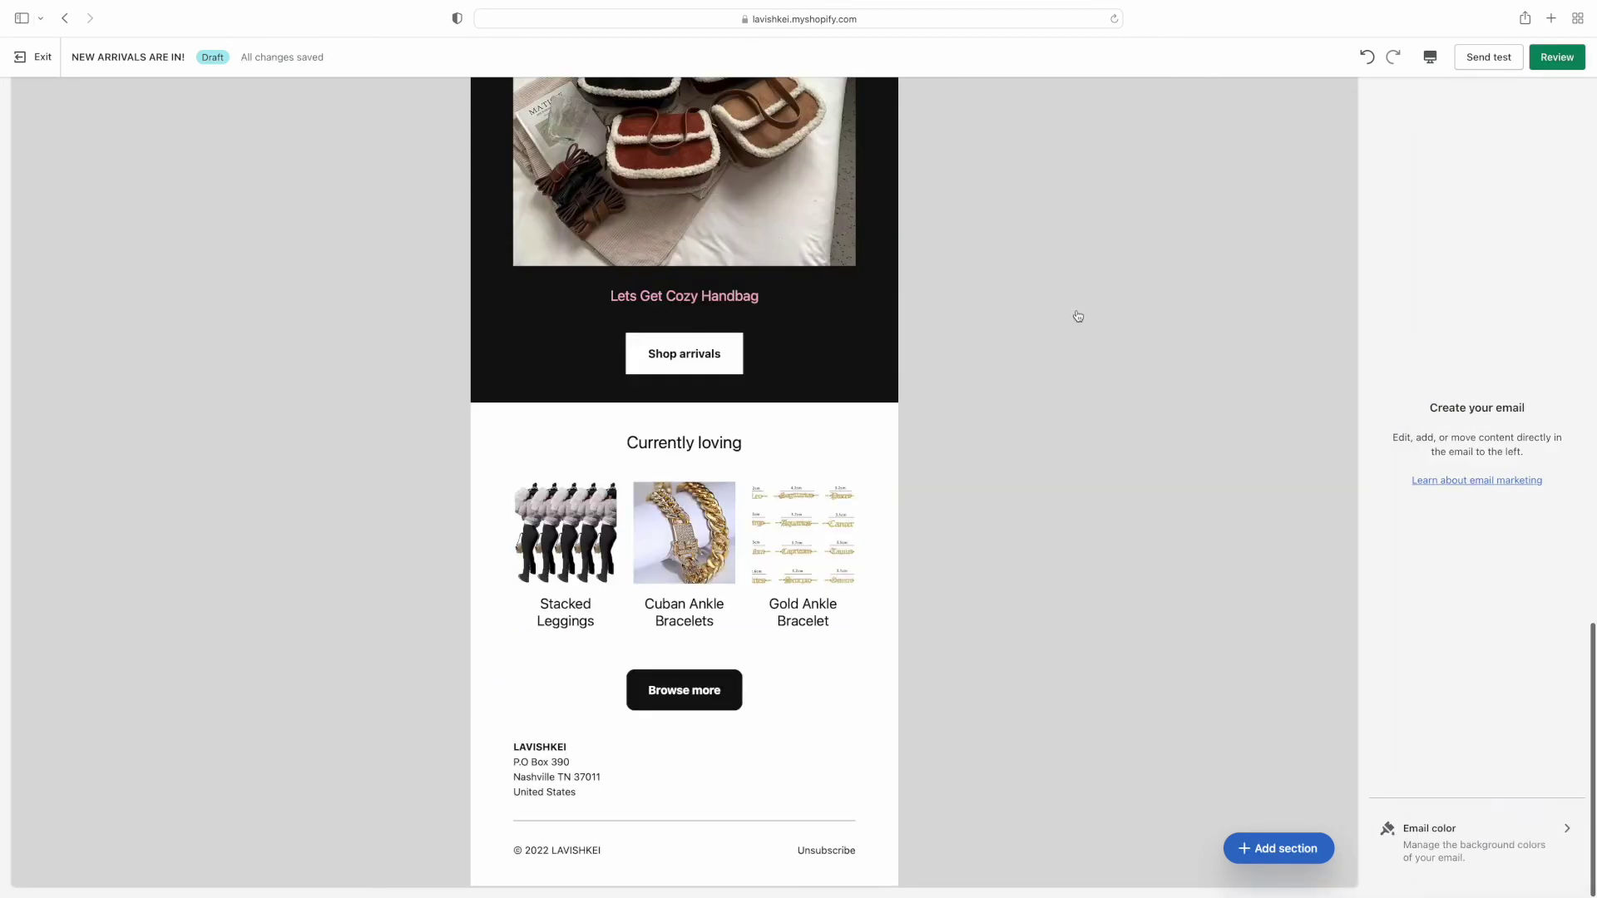
pyautogui.click(1366, 56)
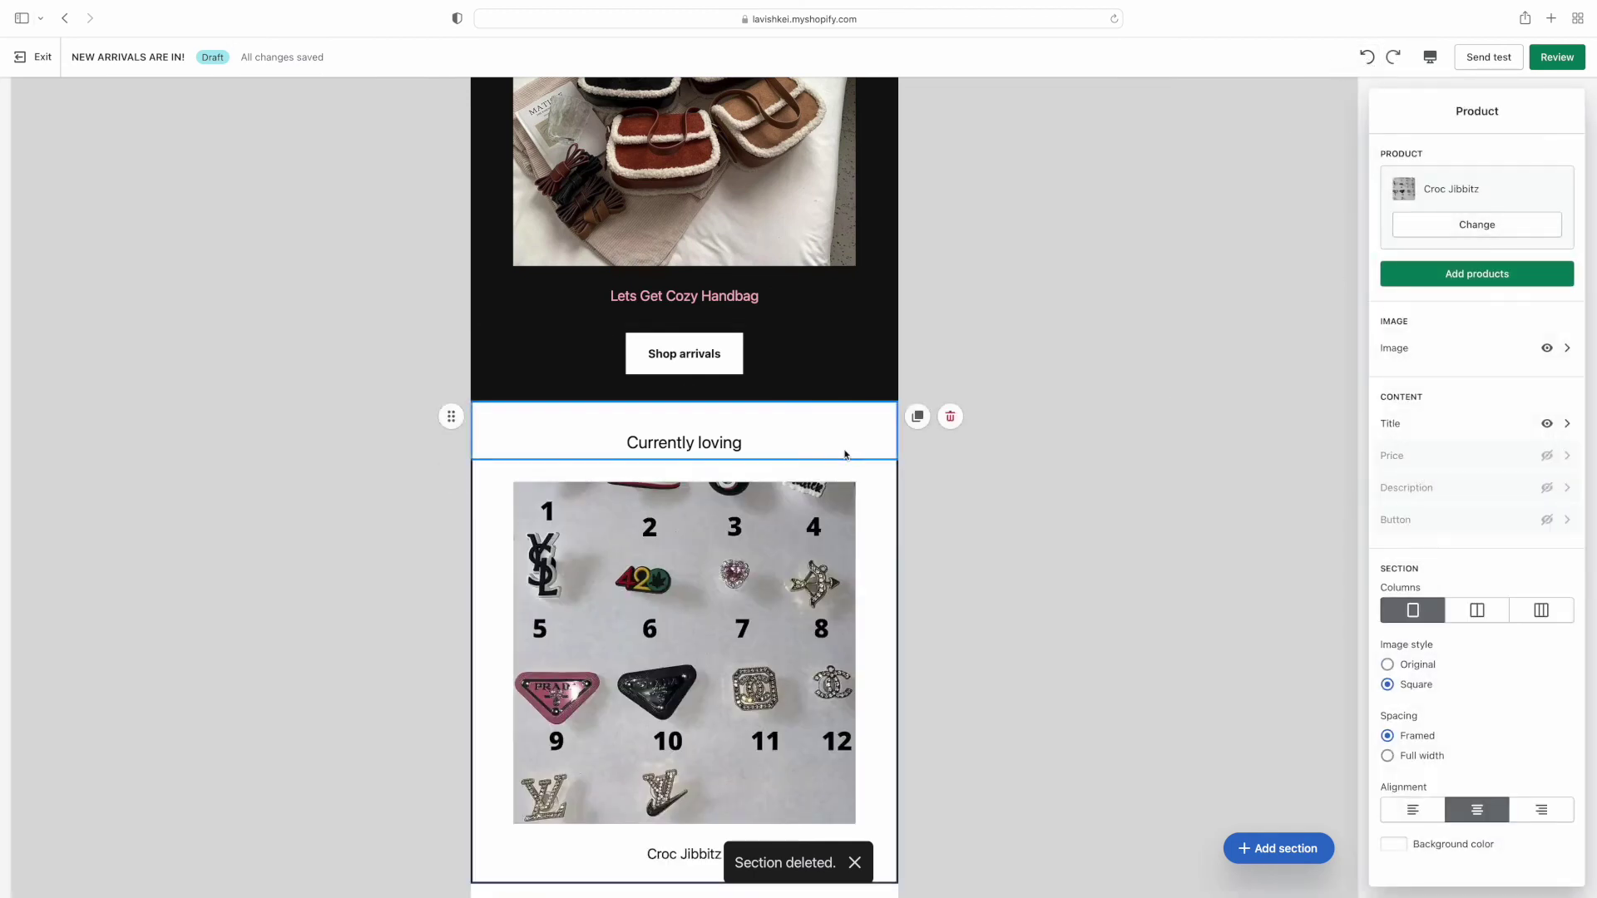
pyautogui.scroll(-5, 846, 451)
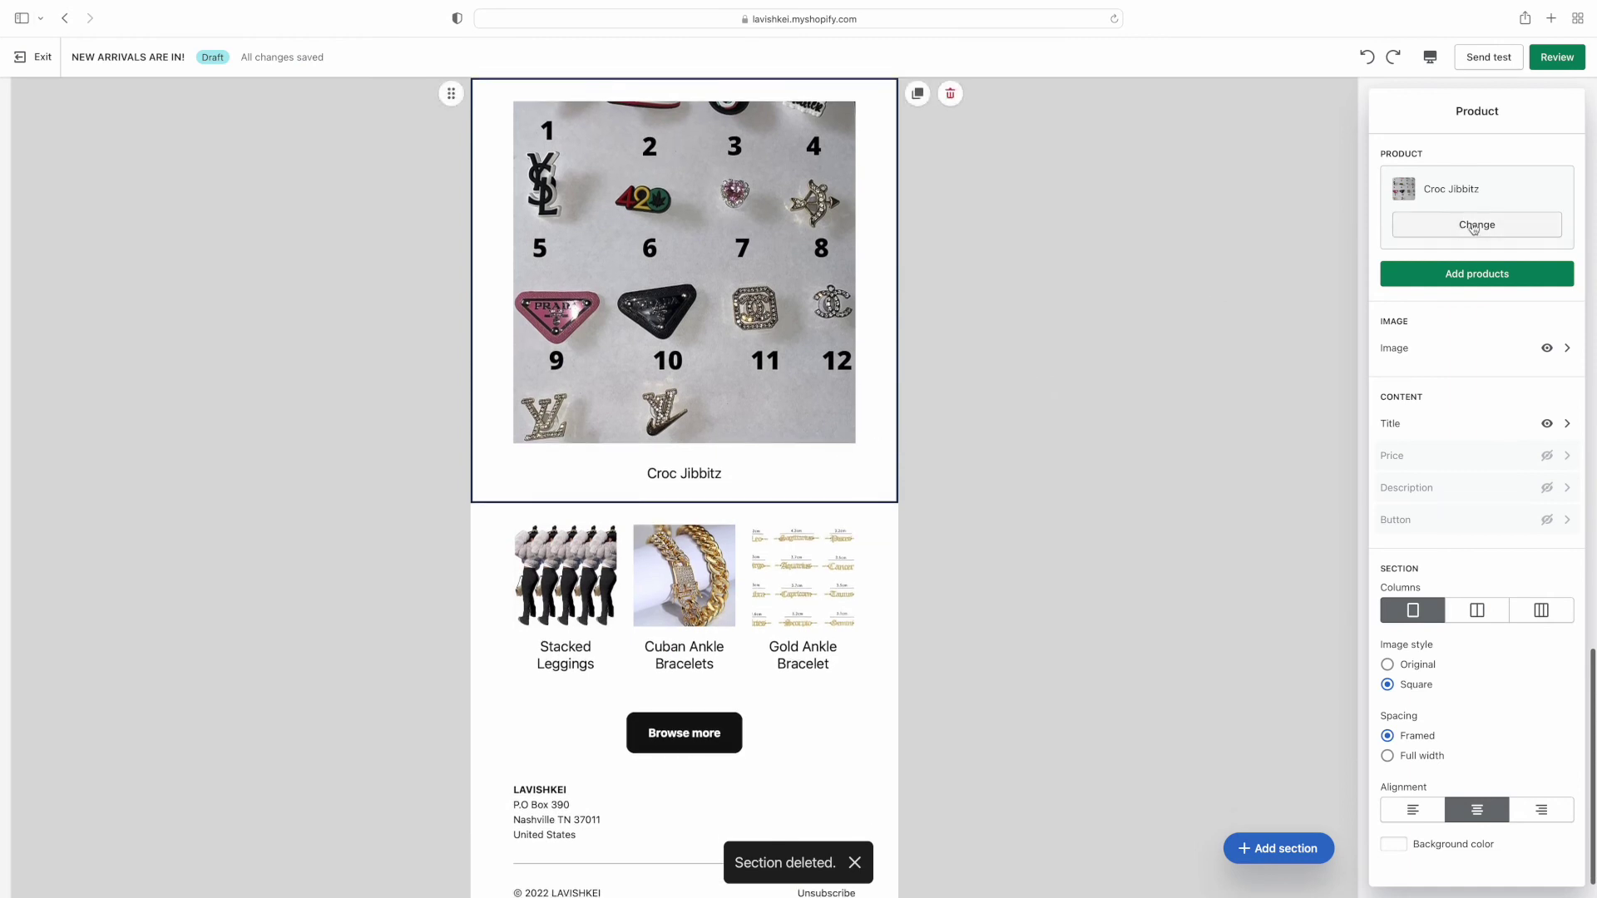
# Add Forever Cozy Set in Brown, Light Blue and Pink to the Currently loving row.
pyautogui.click(1487, 228)
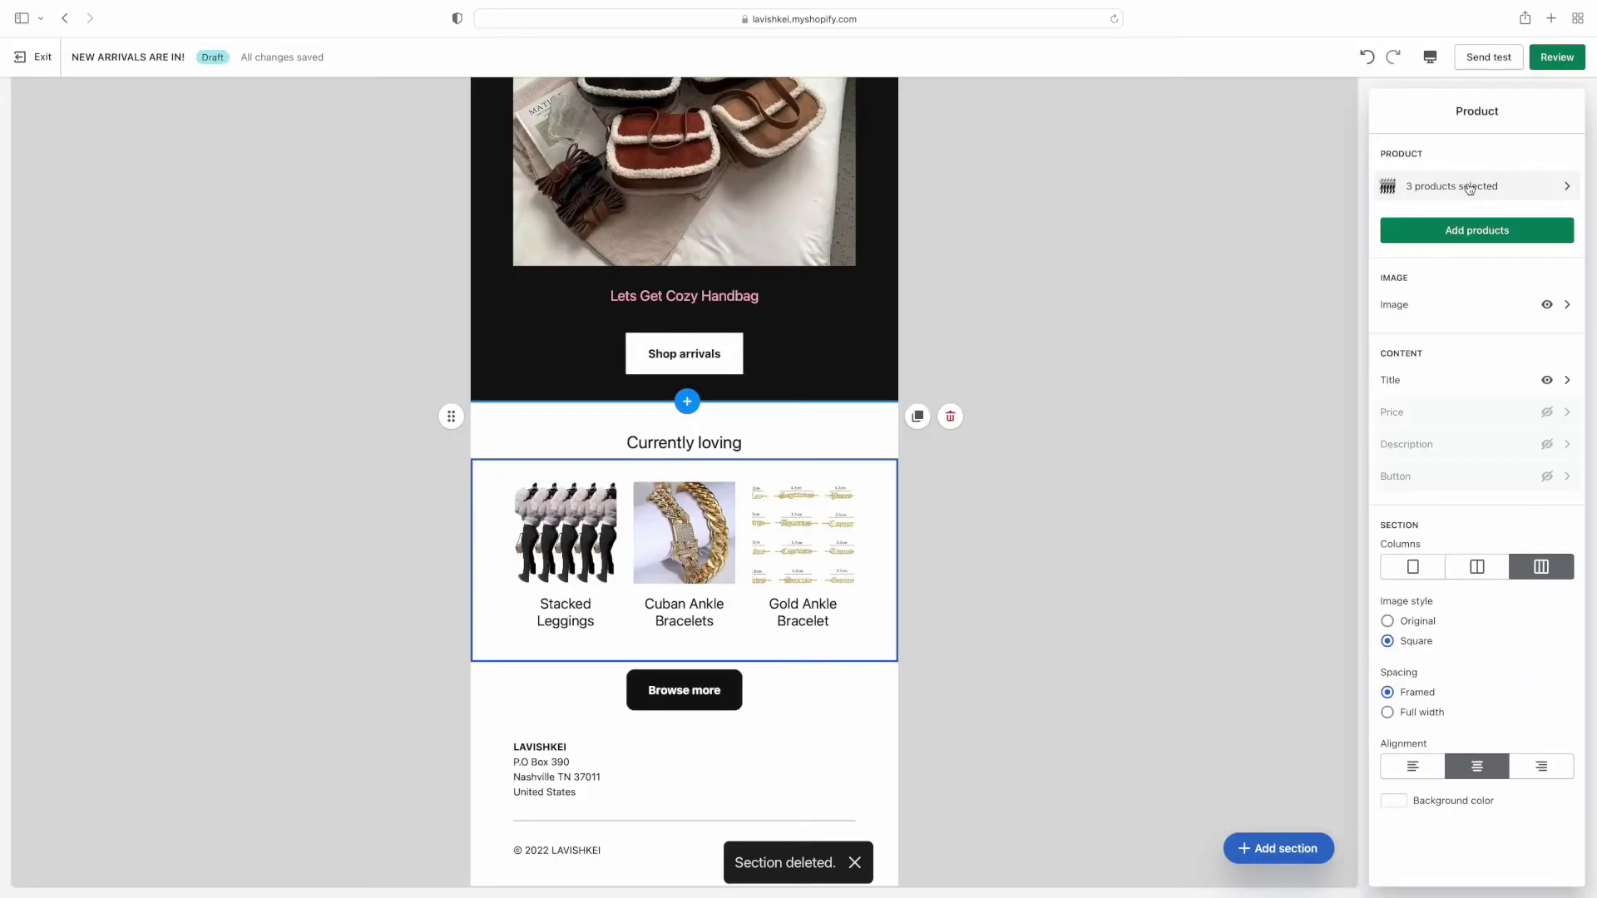
pyautogui.click(1468, 186)
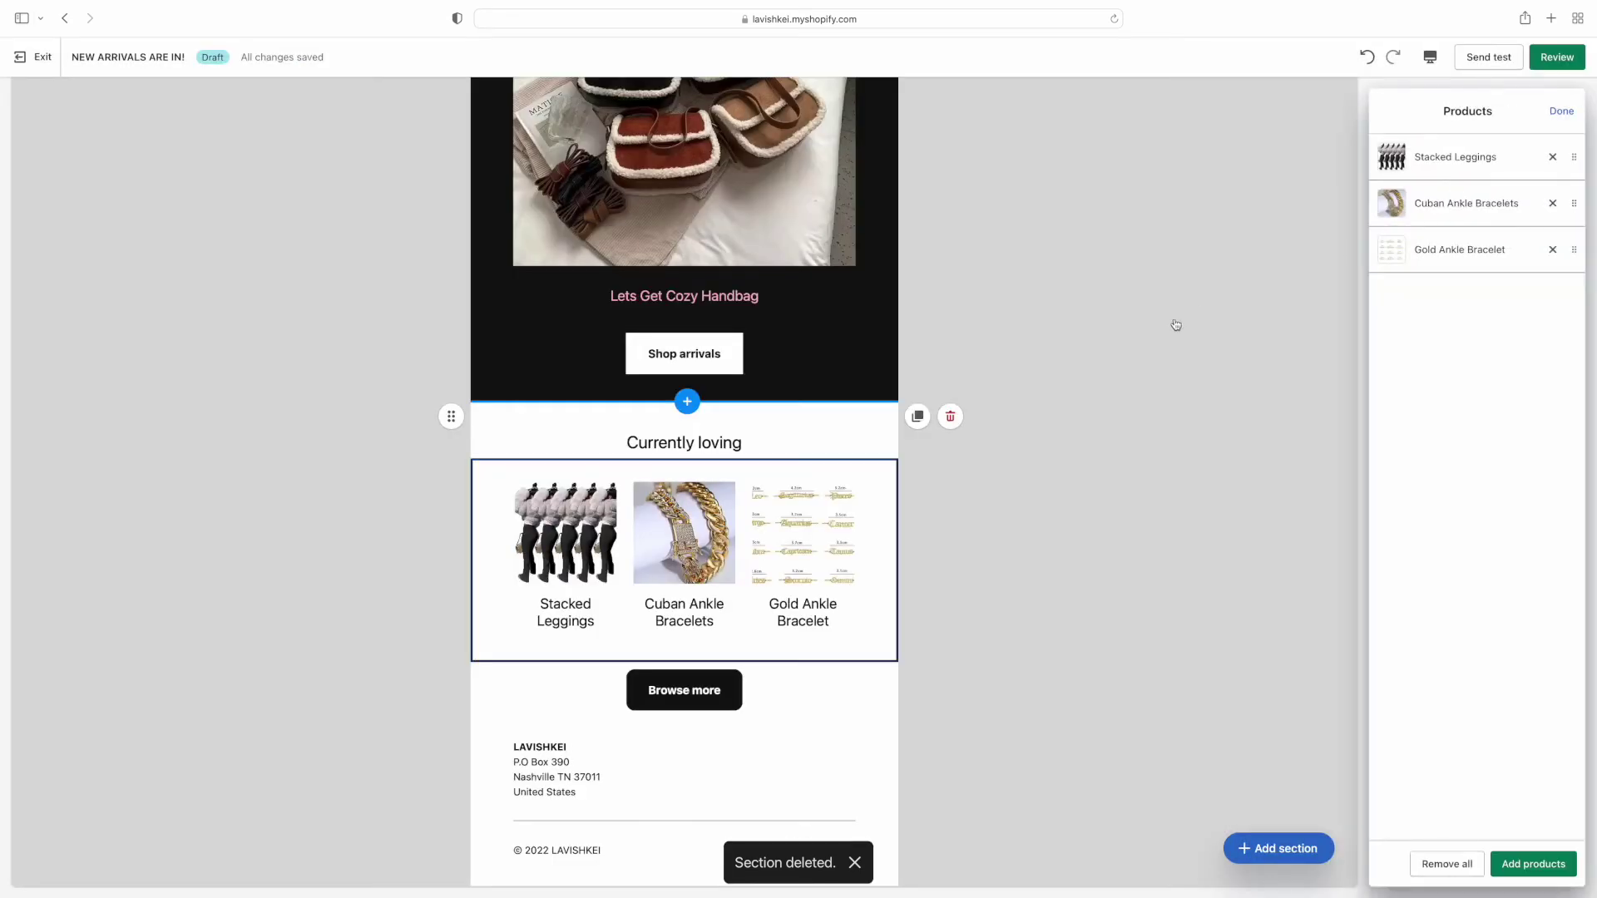
pyautogui.click(1571, 109)
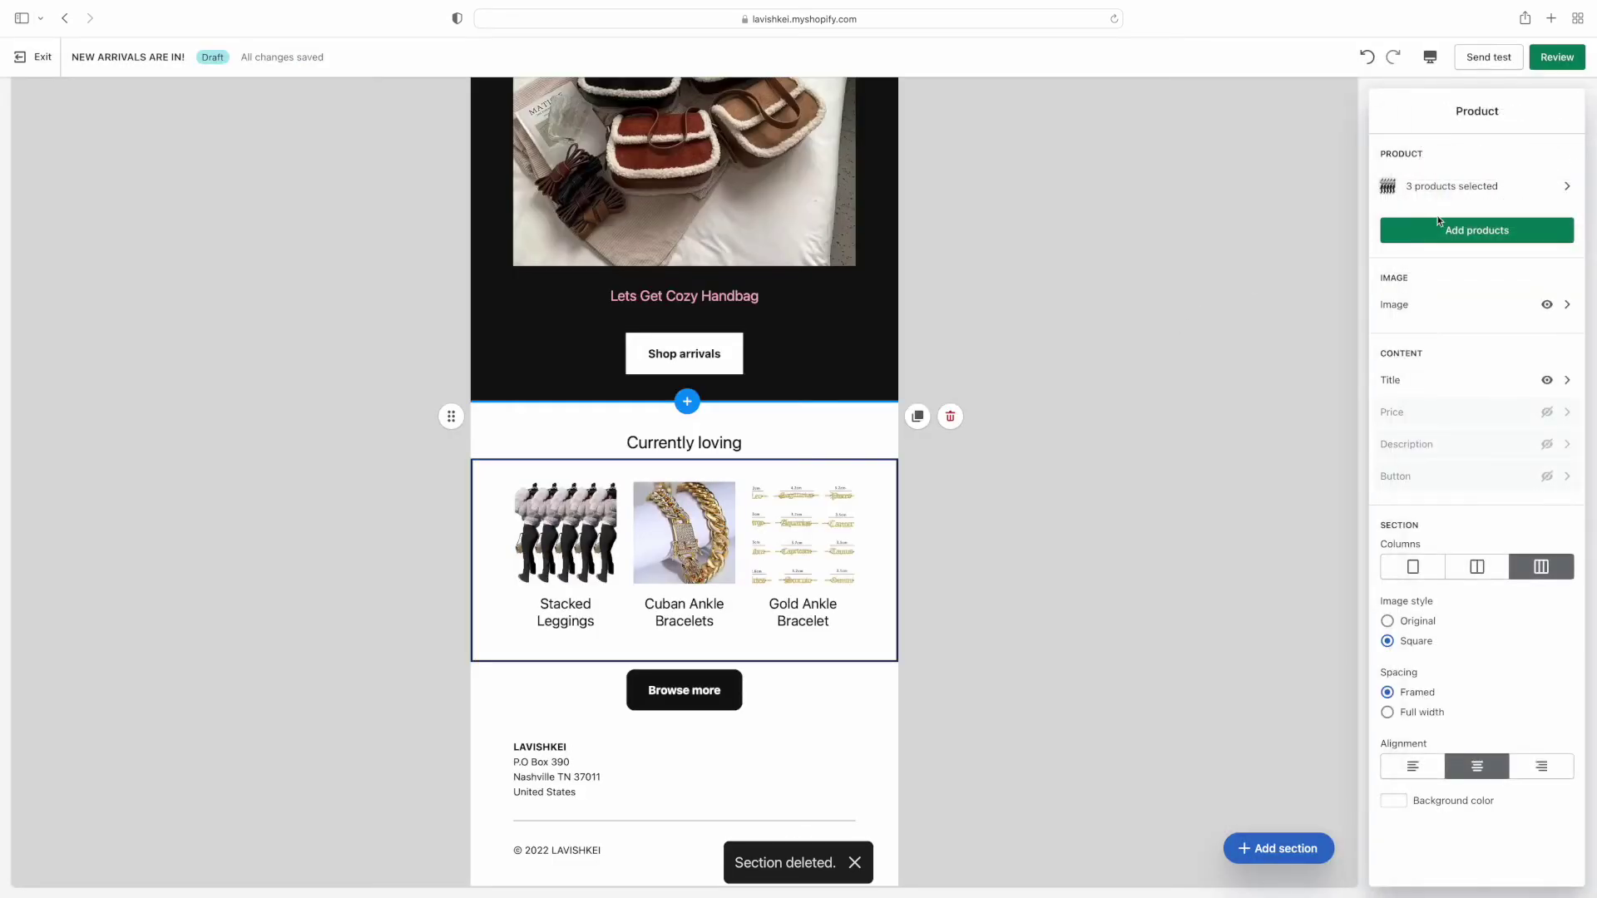
pyautogui.click(1477, 230)
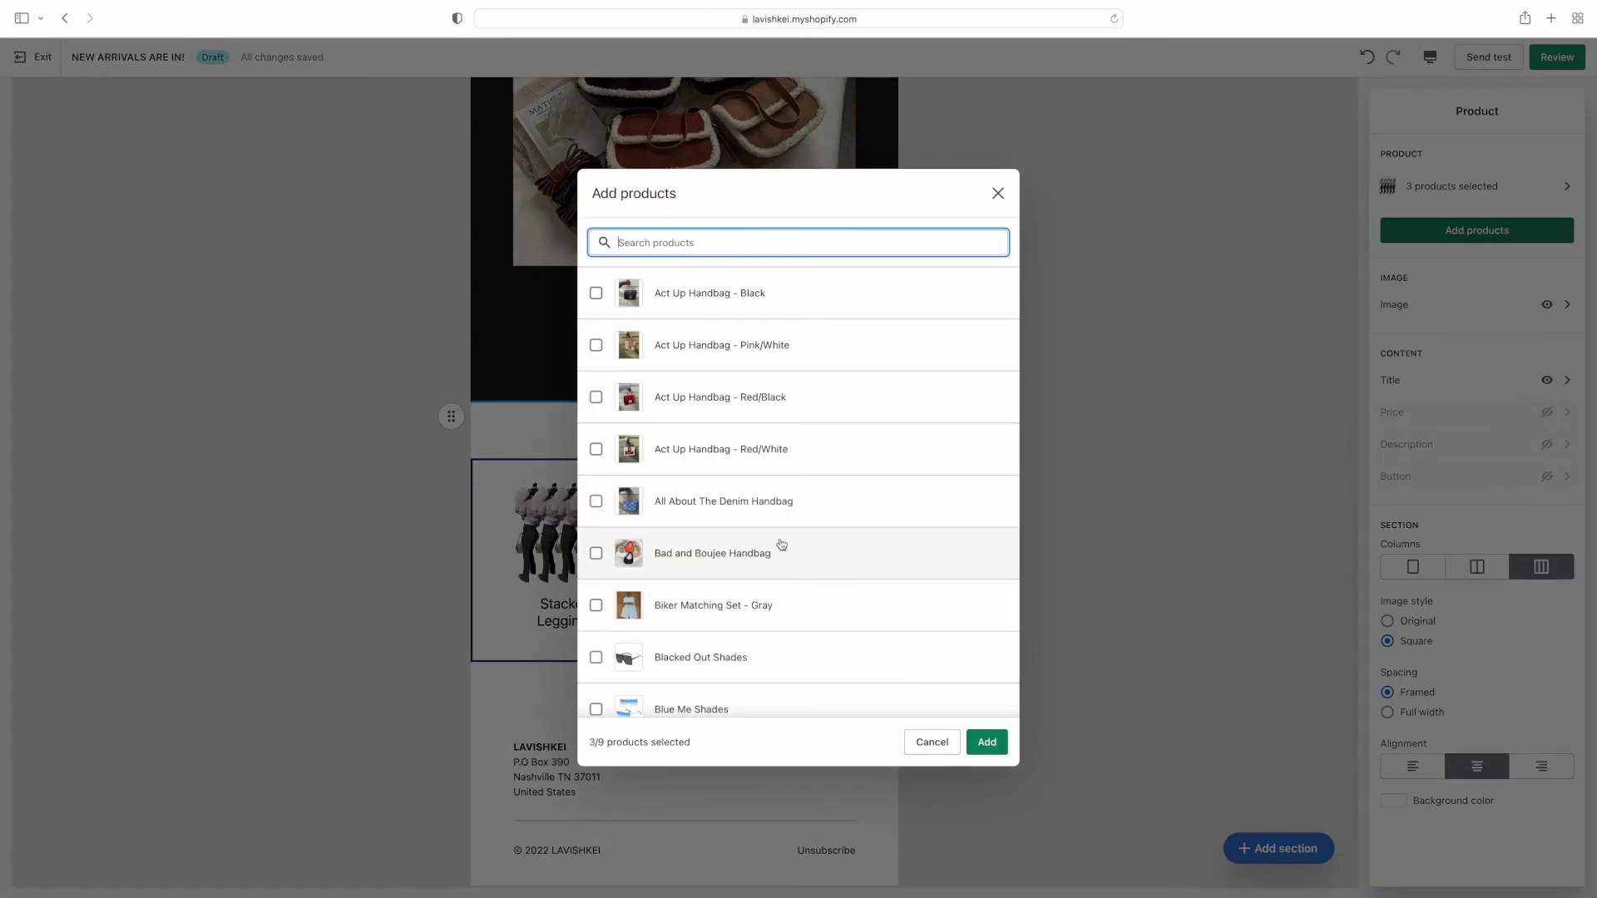
pyautogui.scroll(-6, 781, 545)
pyautogui.scroll(-10, 782, 544)
pyautogui.scroll(-5, 782, 544)
pyautogui.scroll(6, 782, 545)
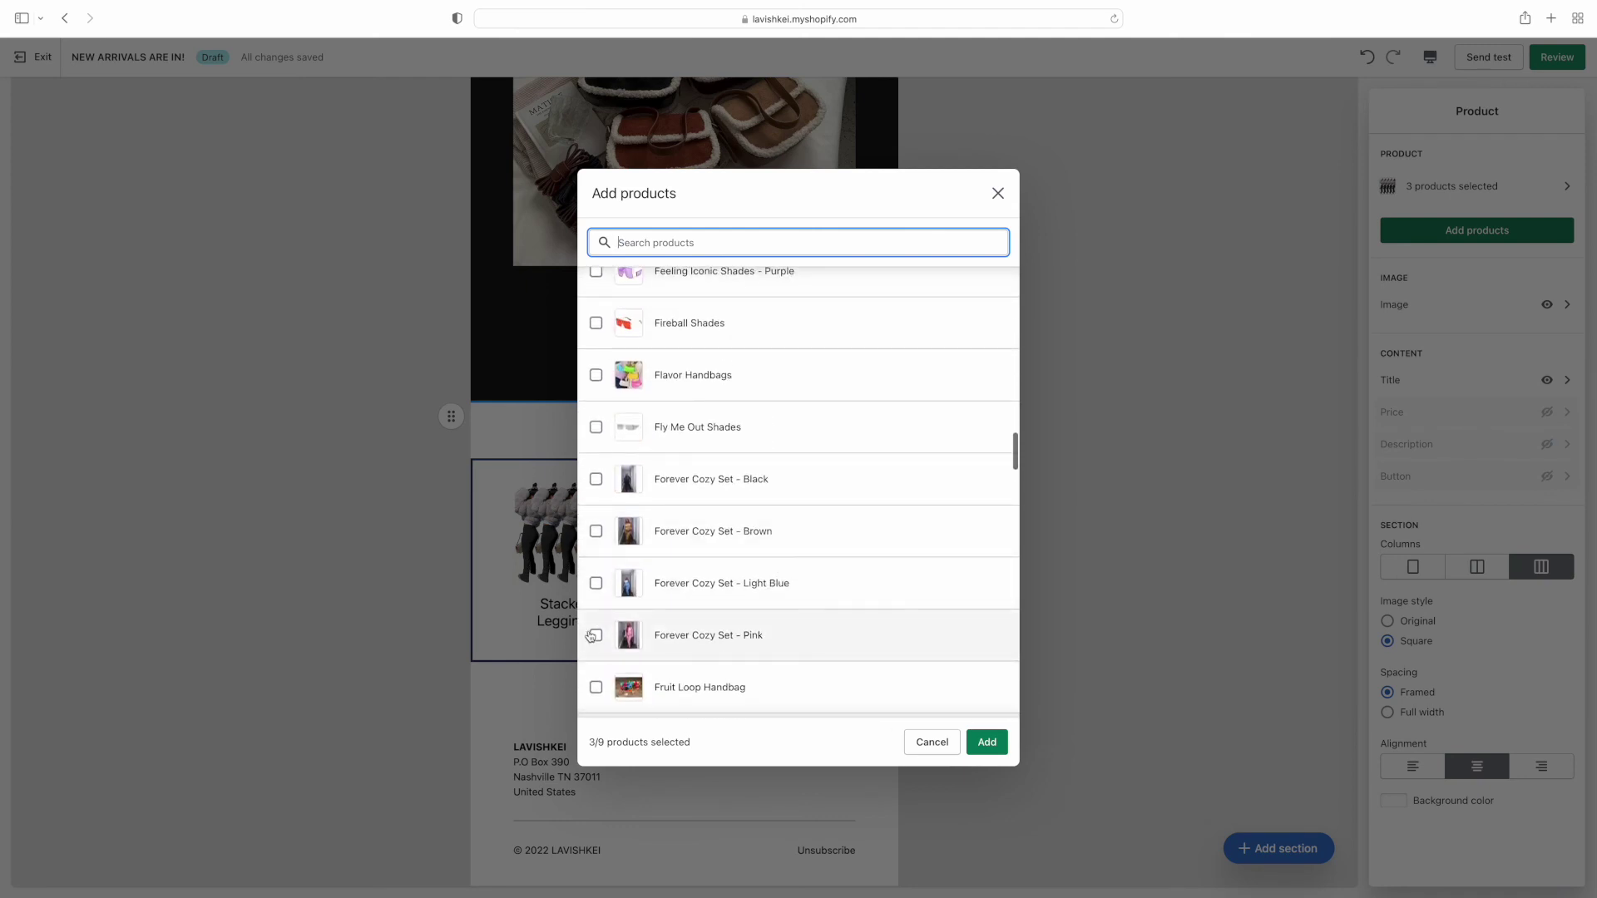
pyautogui.click(595, 636)
pyautogui.click(596, 583)
pyautogui.click(595, 530)
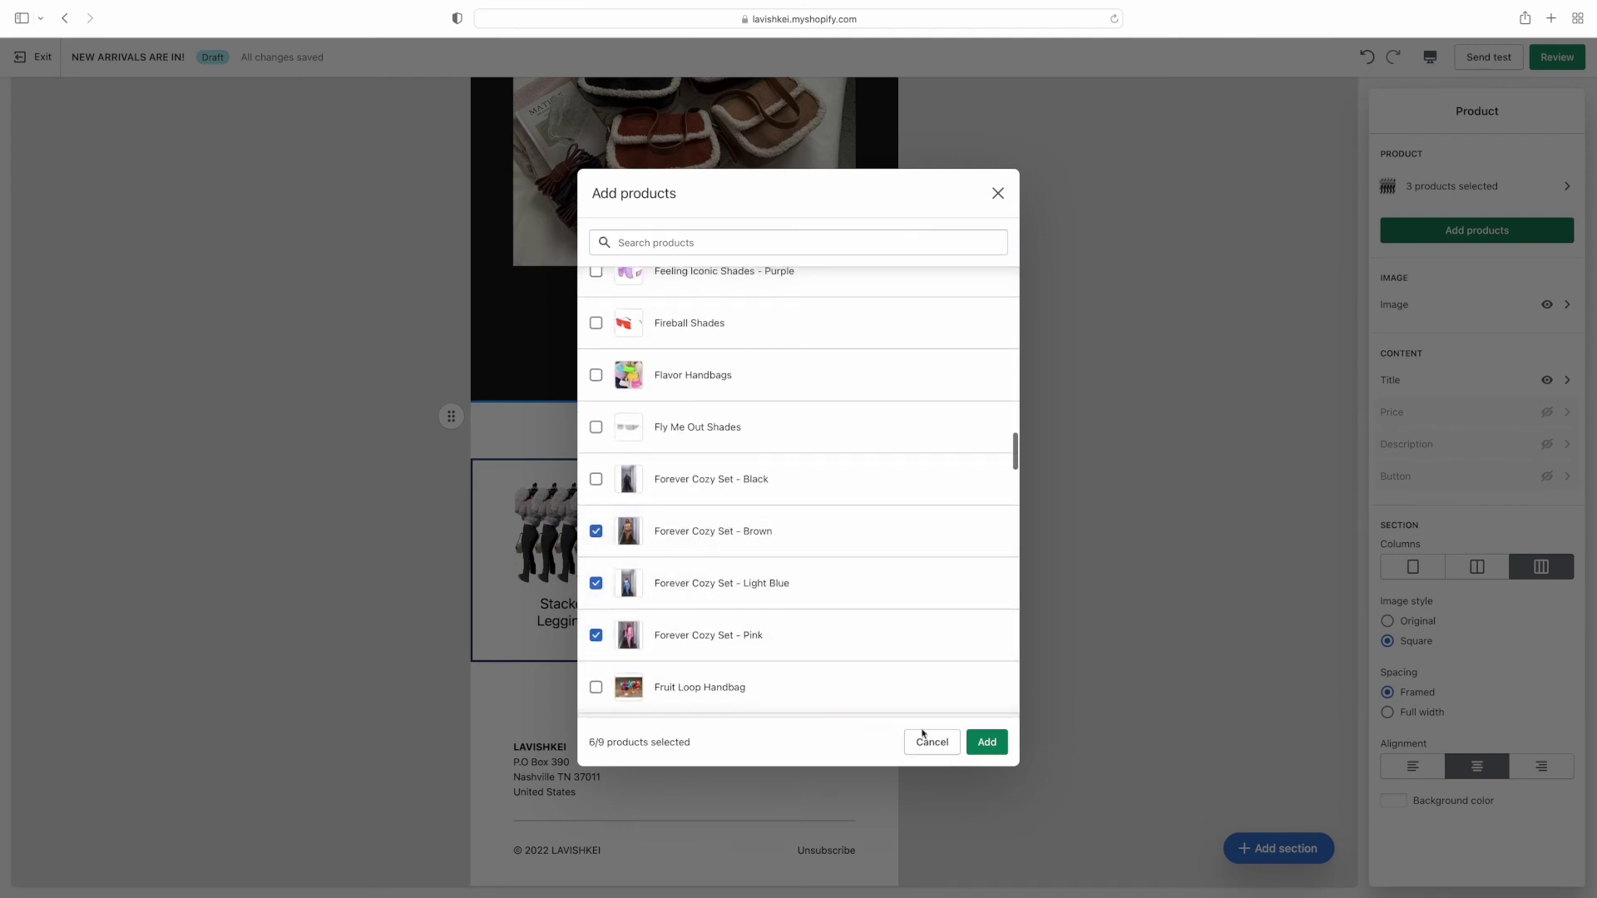
pyautogui.click(985, 743)
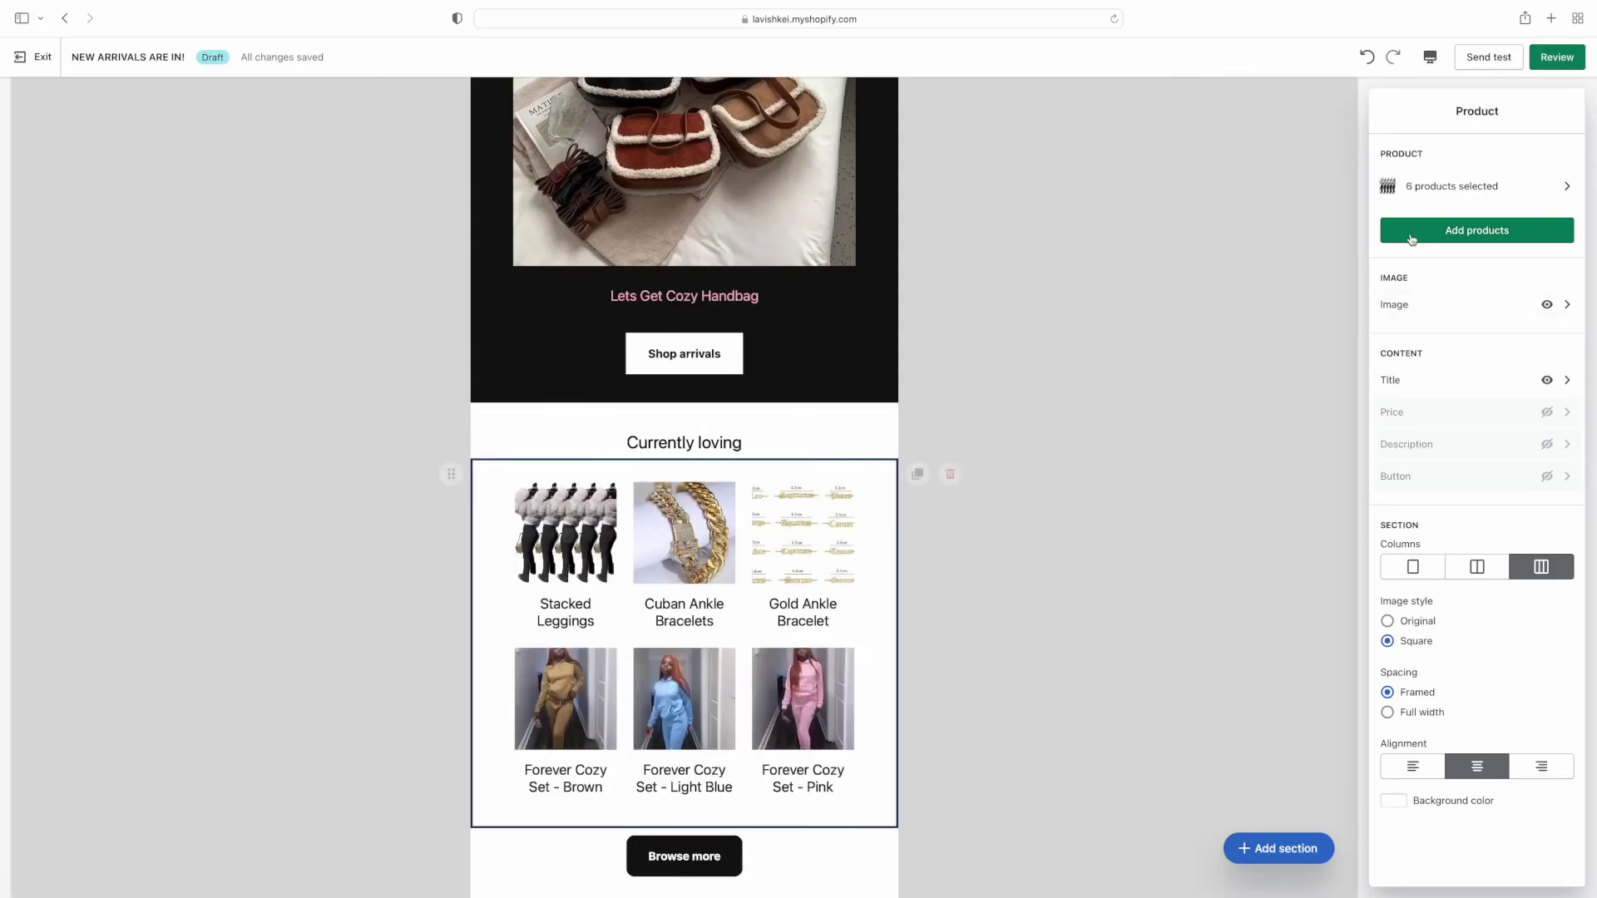
# Remove Stacked Leggings, Cuban Ankle Bracelets and Gold Ankle Bracelet from the row.
pyautogui.click(1469, 190)
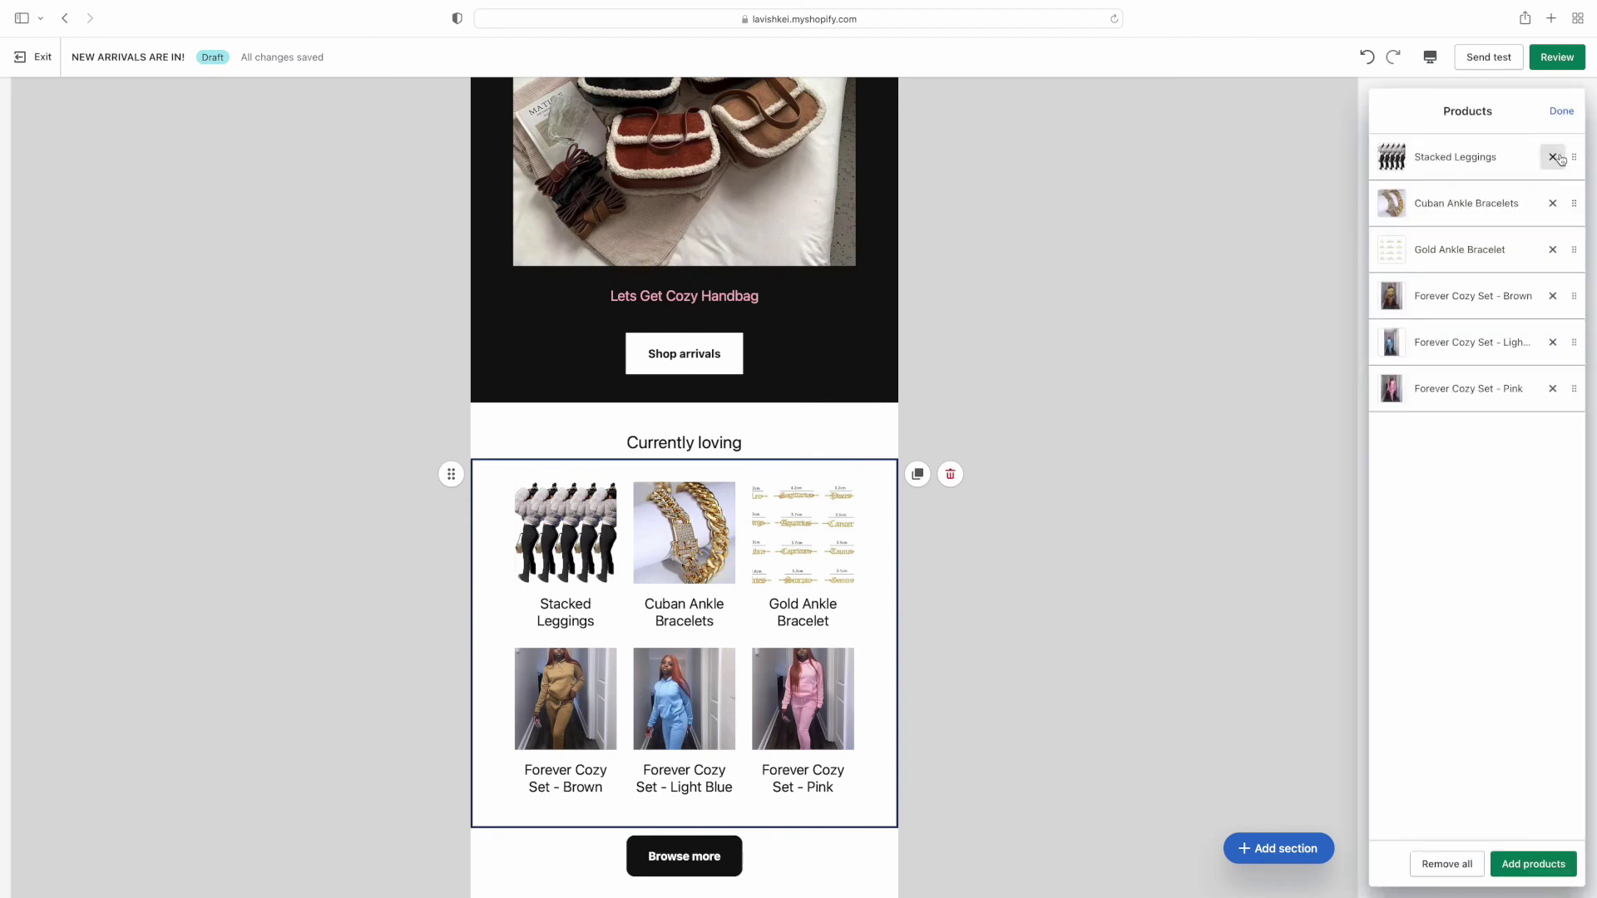
pyautogui.click(1552, 157)
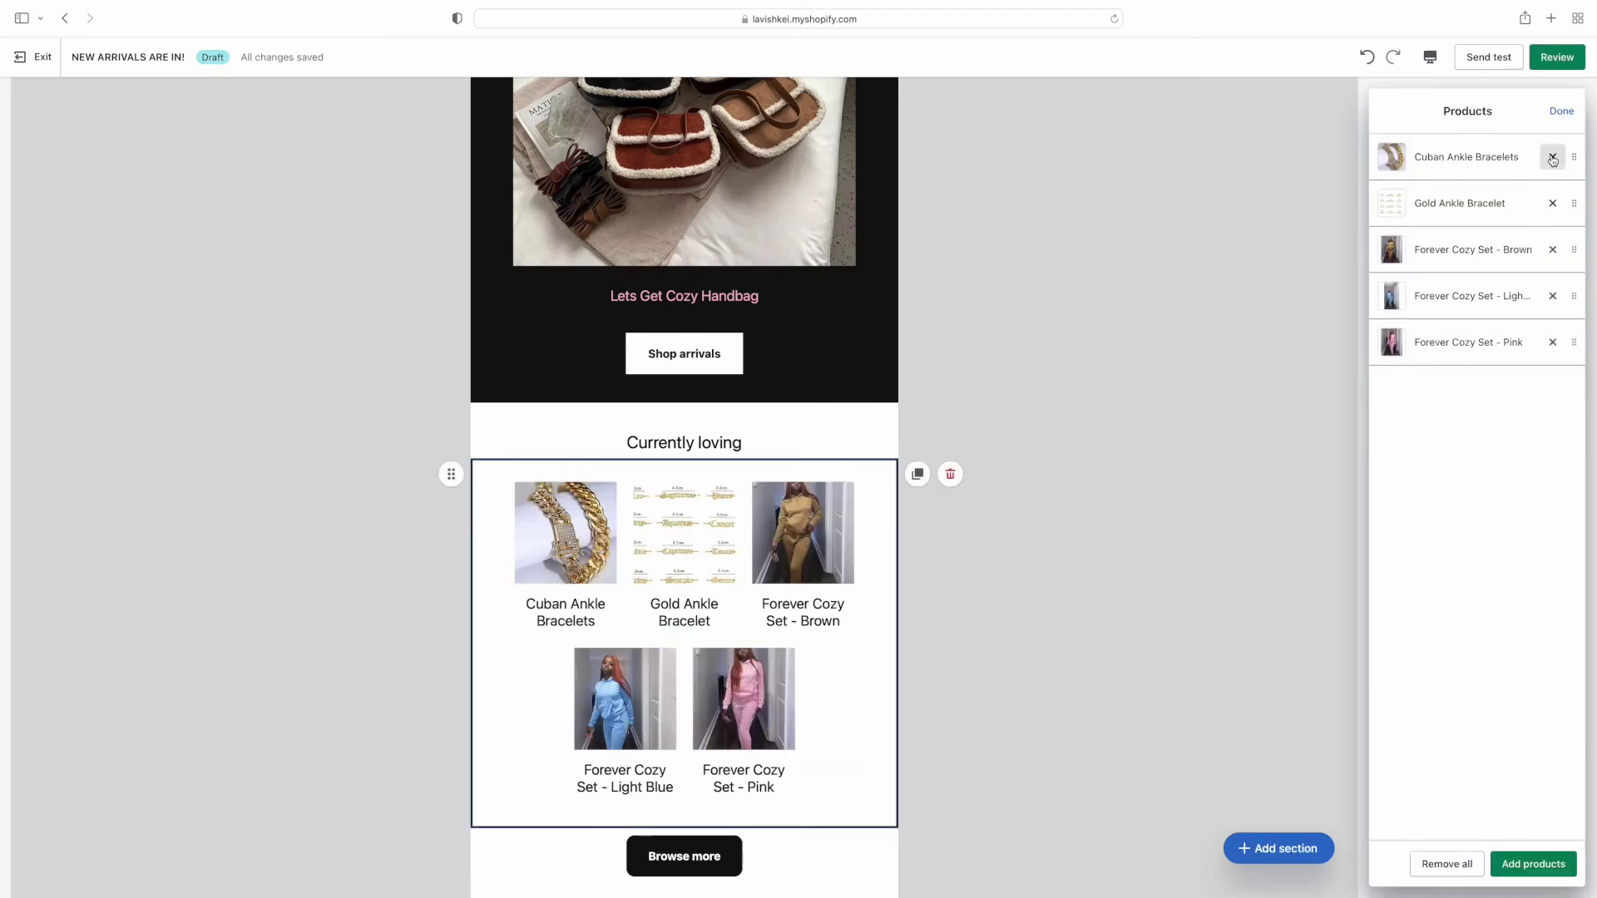
pyautogui.click(1553, 159)
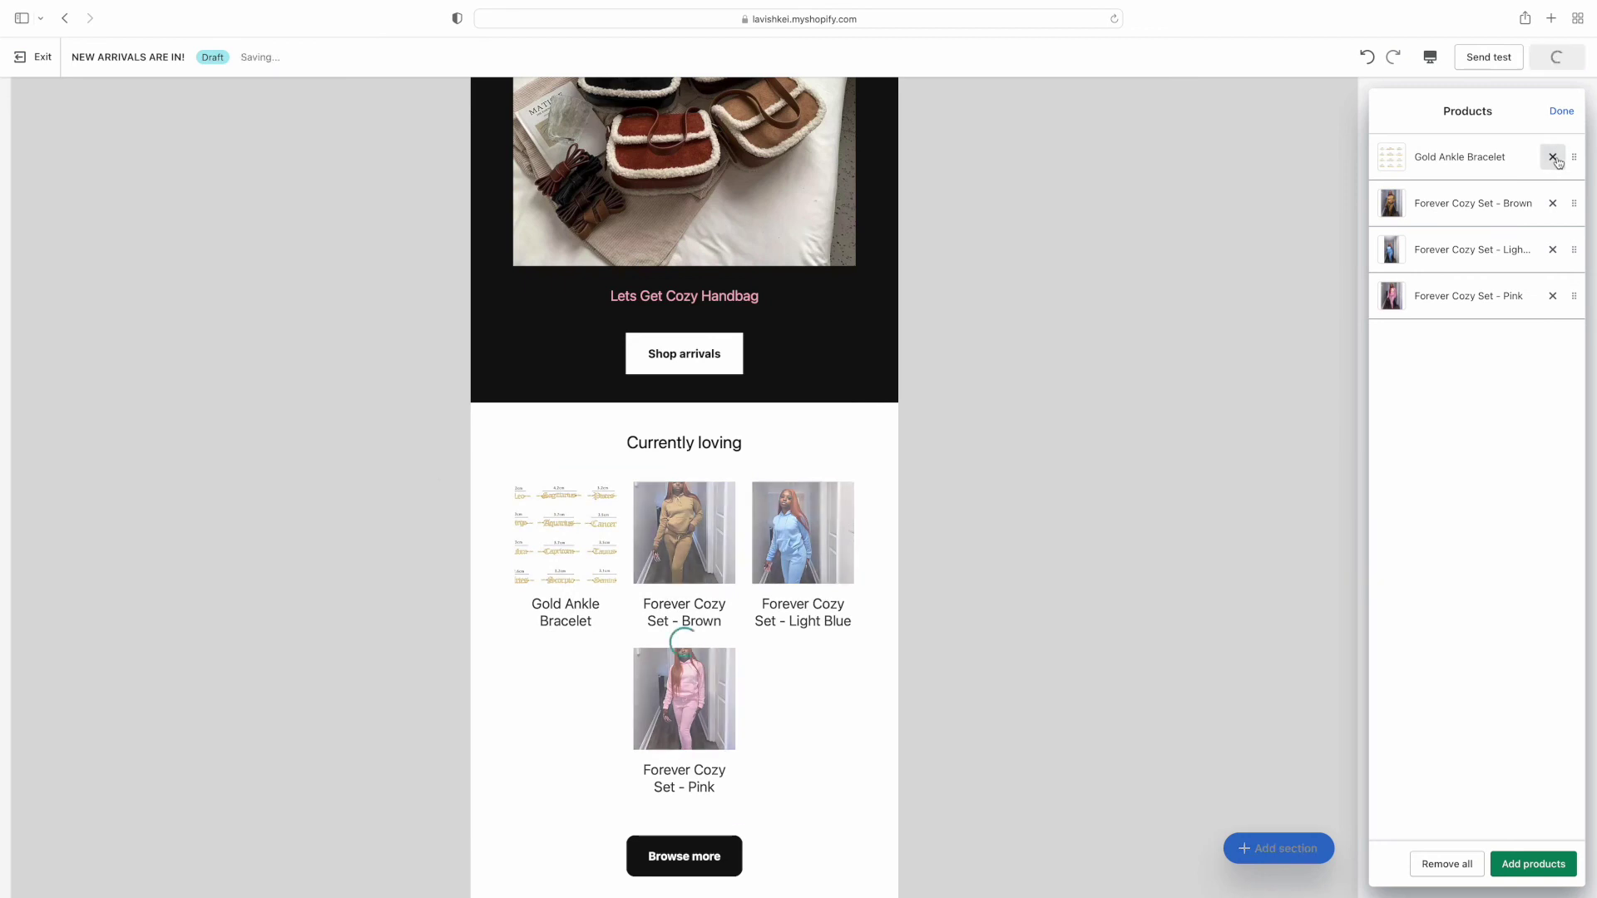
pyautogui.click(1553, 158)
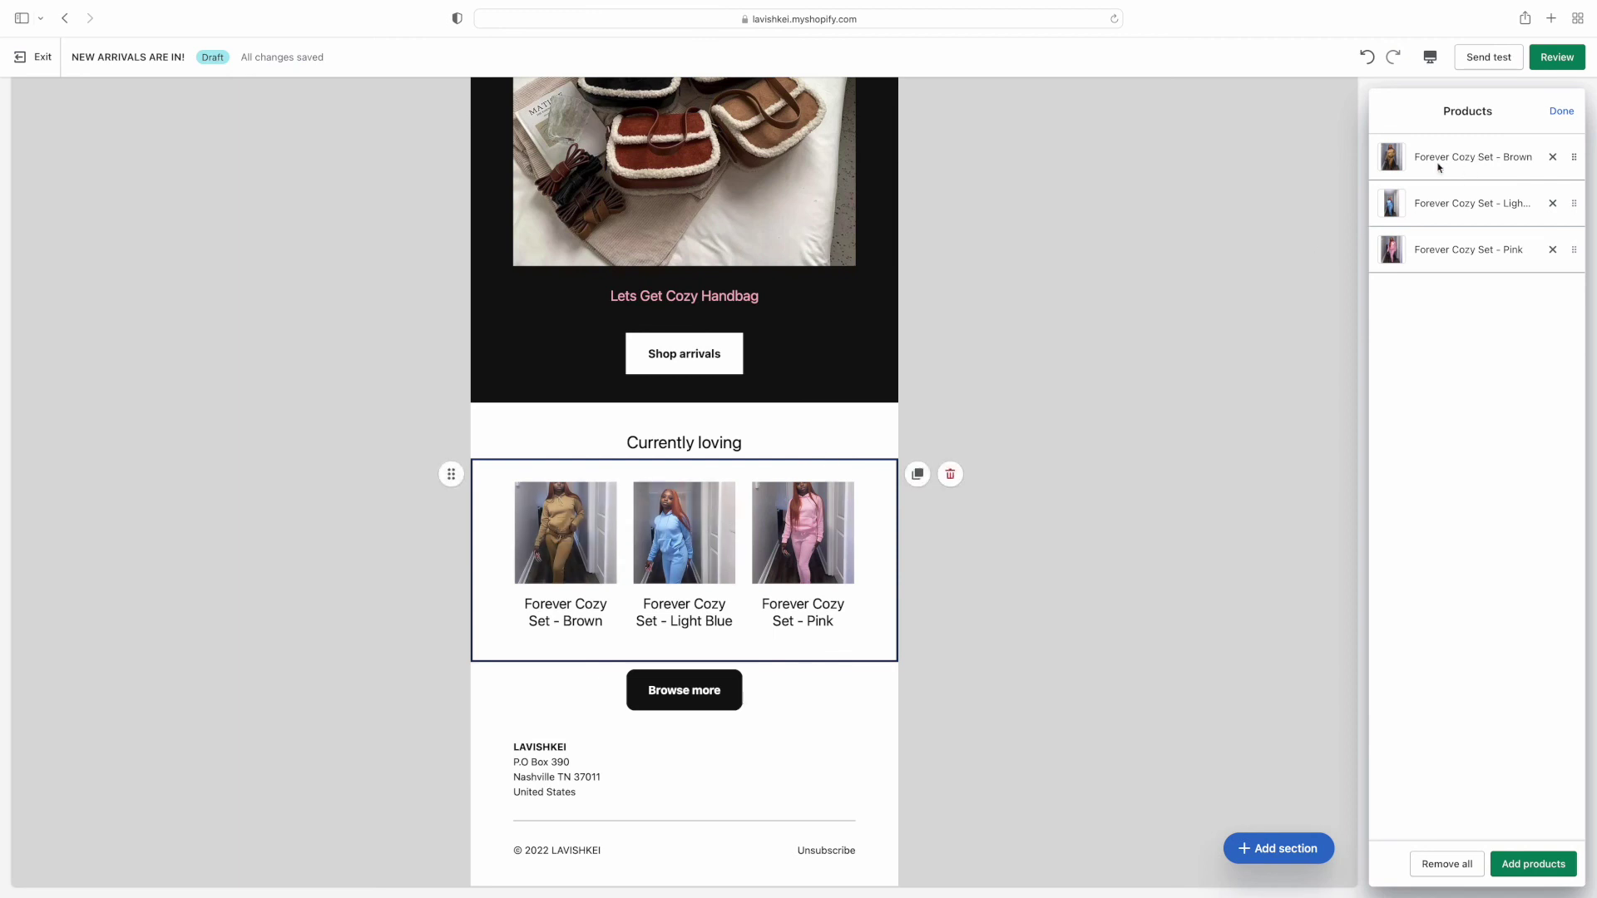
pyautogui.click(561, 528)
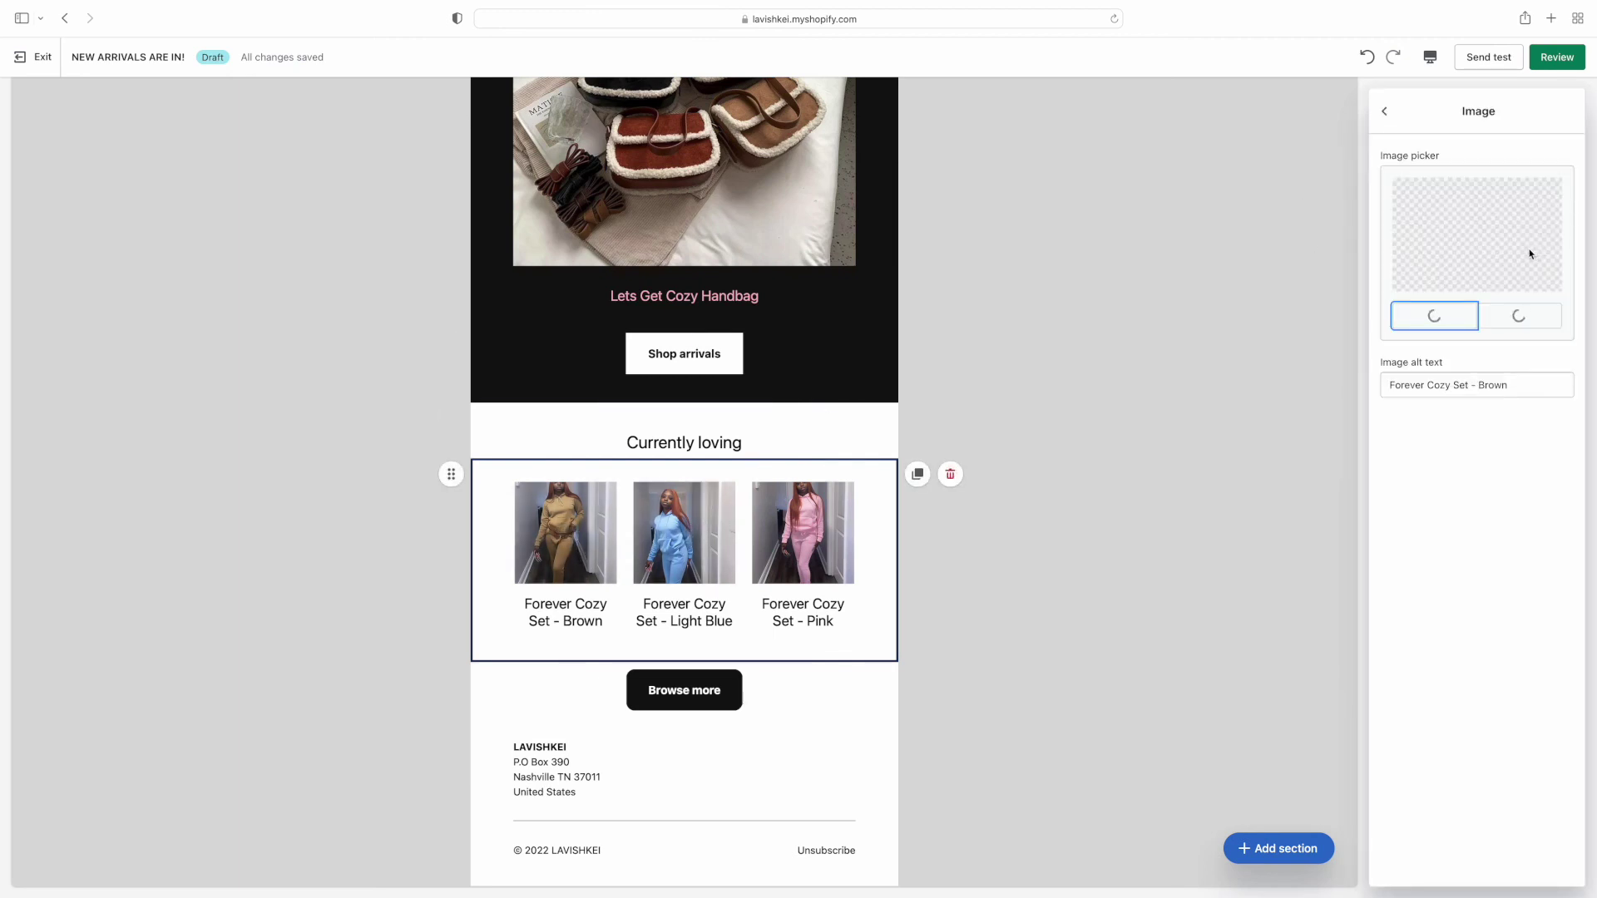
# Send the campaign to the Customers who haven't purchased segment (8,788 subscribers).
pyautogui.click(1385, 111)
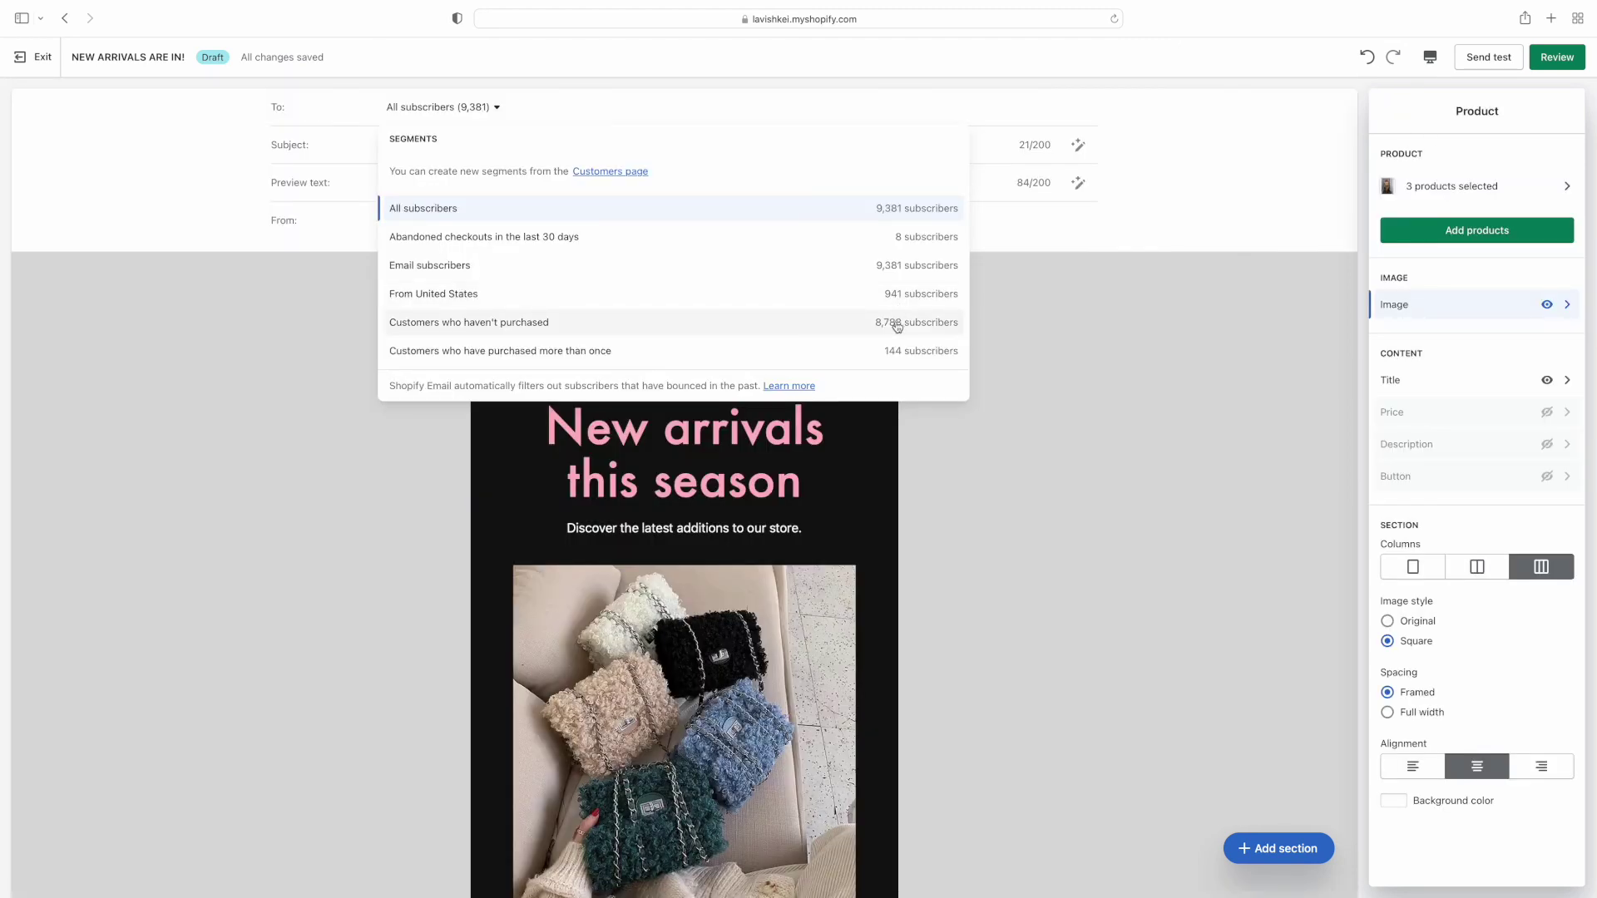
pyautogui.click(907, 324)
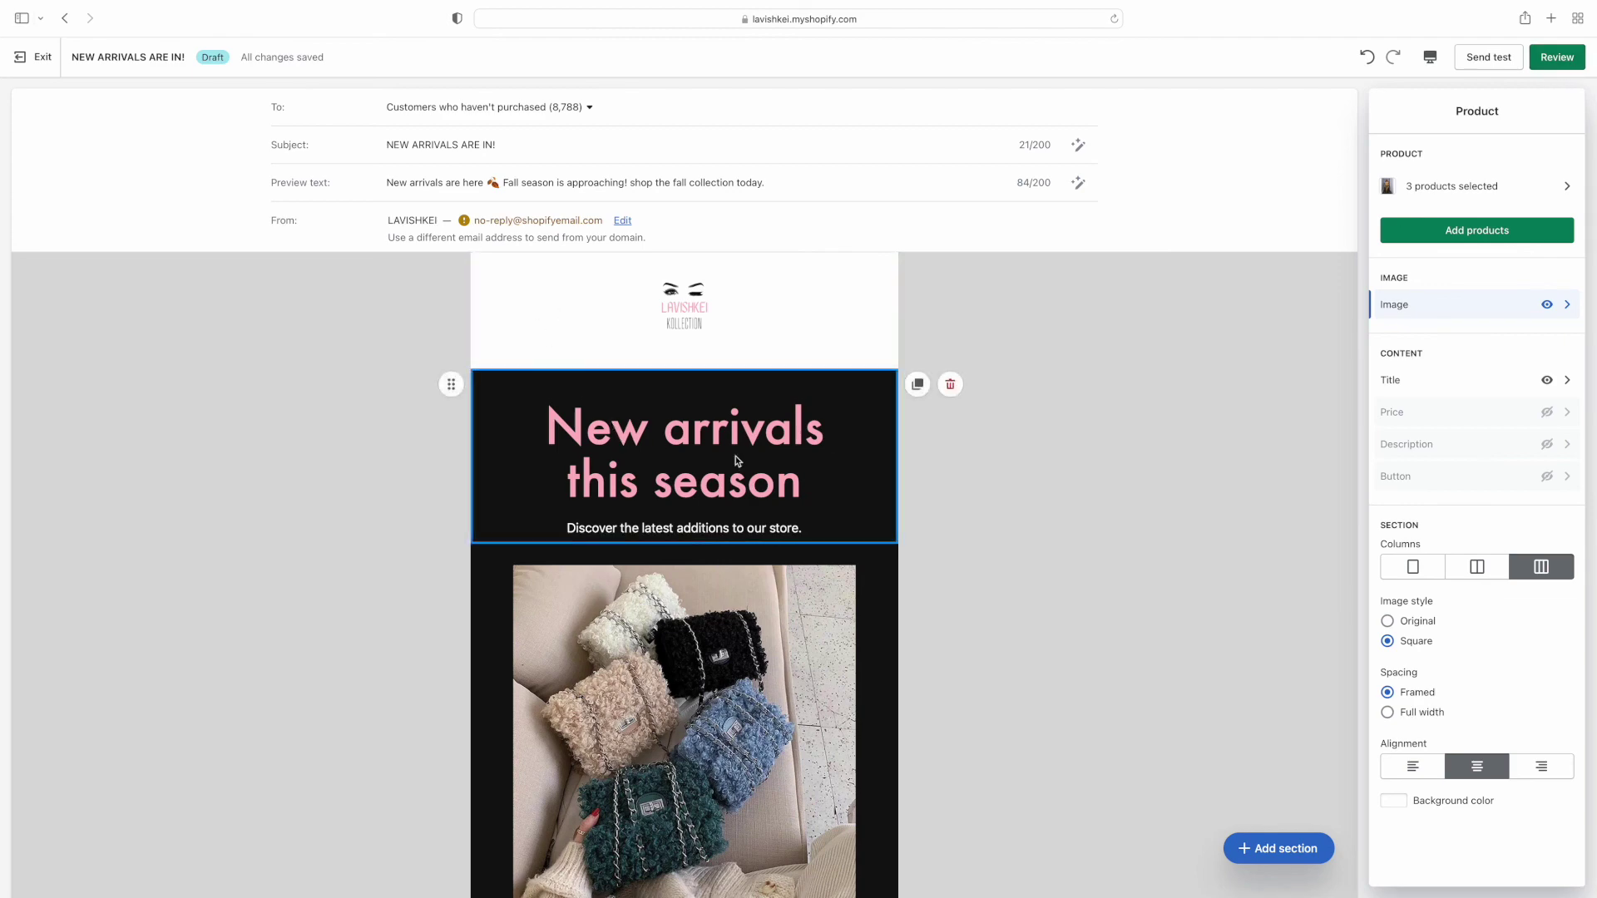
pyautogui.scroll(-15, 736, 462)
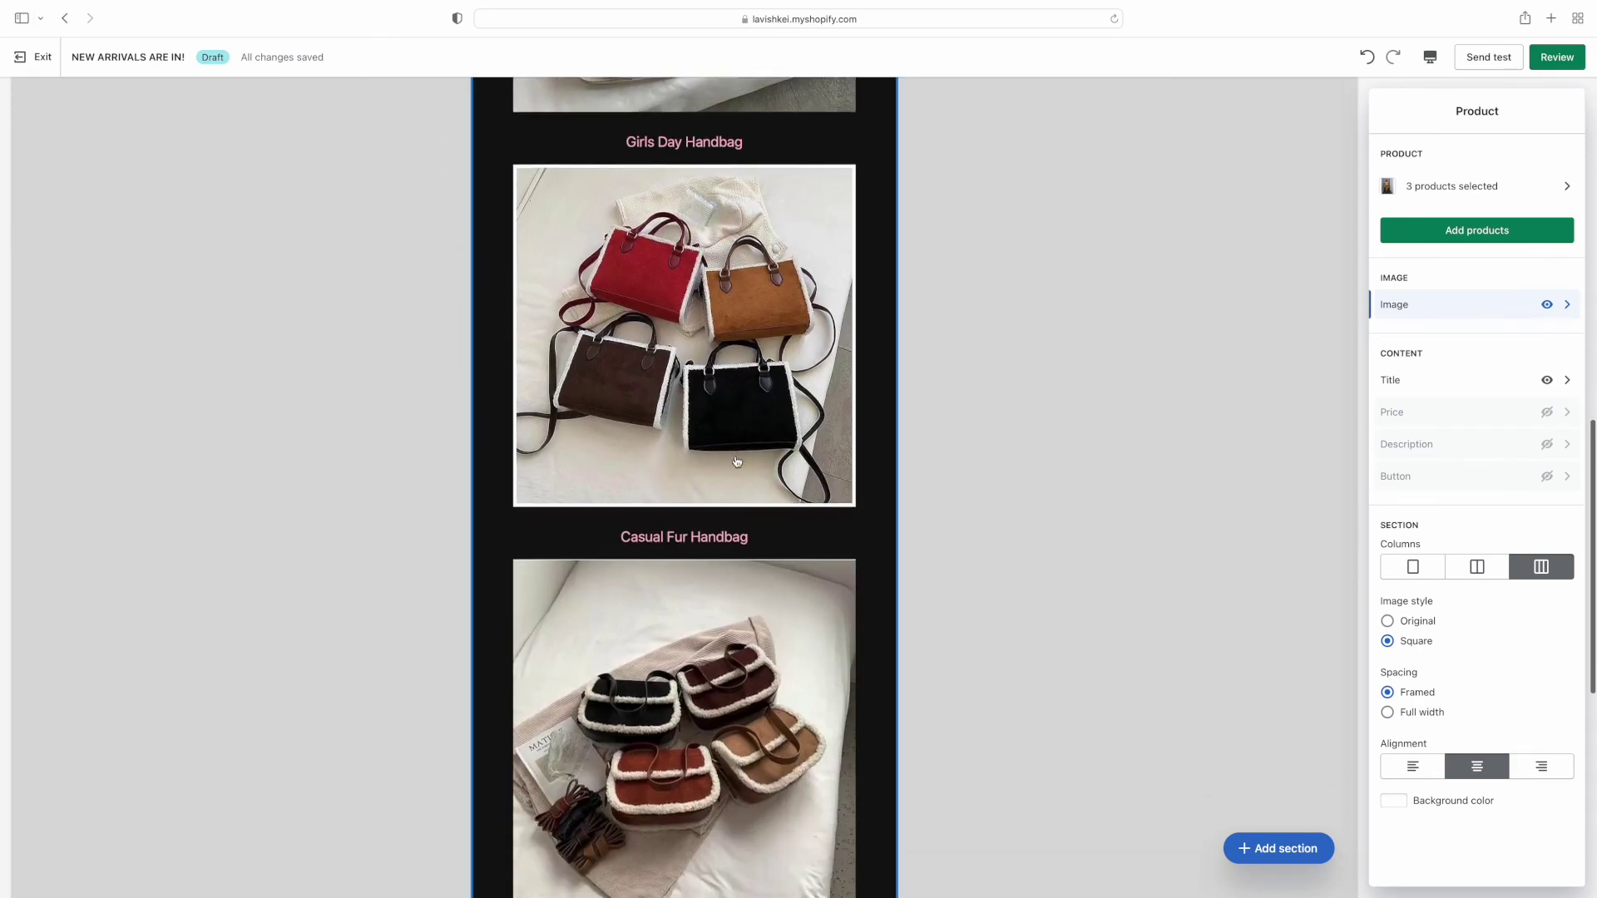
pyautogui.scroll(-8, 736, 461)
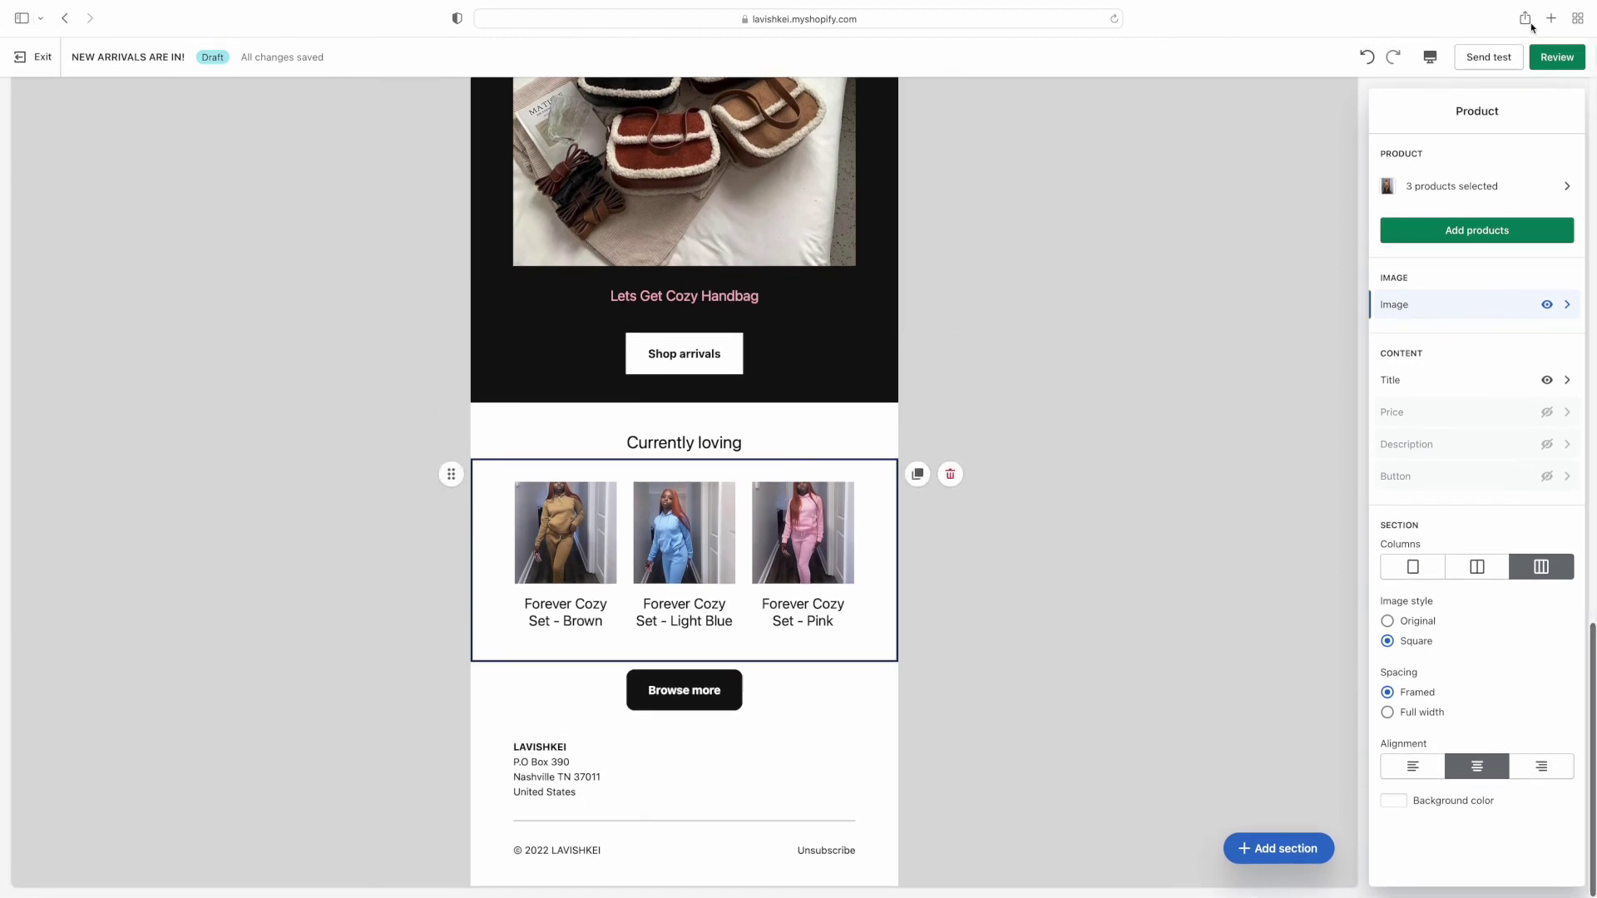
# Review the email and schedule it for September 16, 2022 at 10:00 AM CDT.
pyautogui.click(1555, 57)
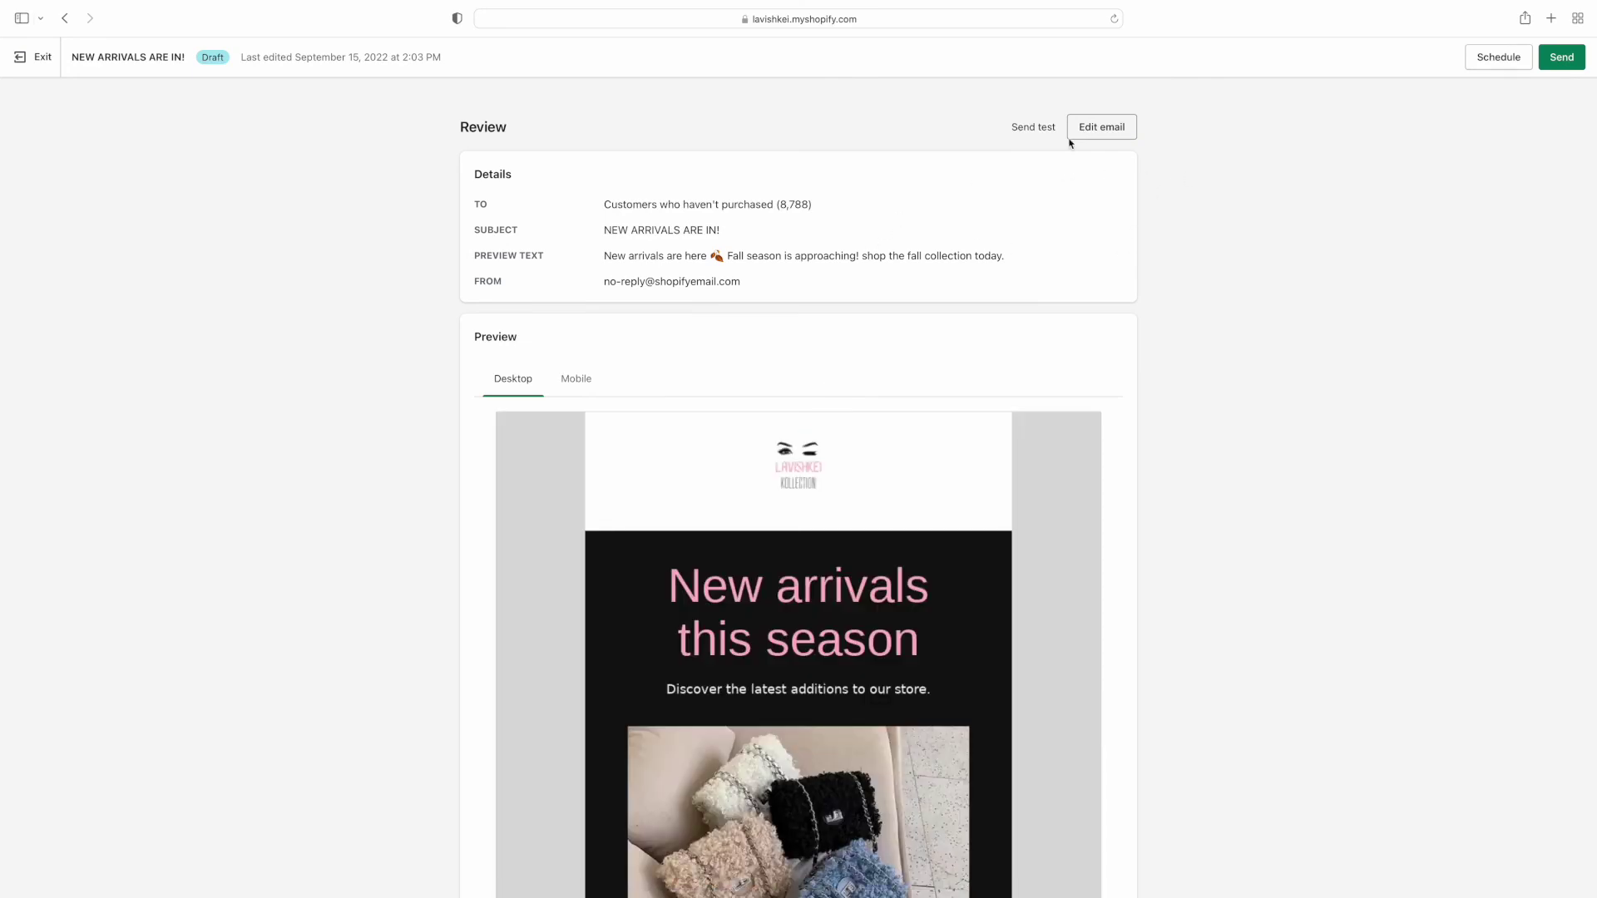
pyautogui.click(1498, 56)
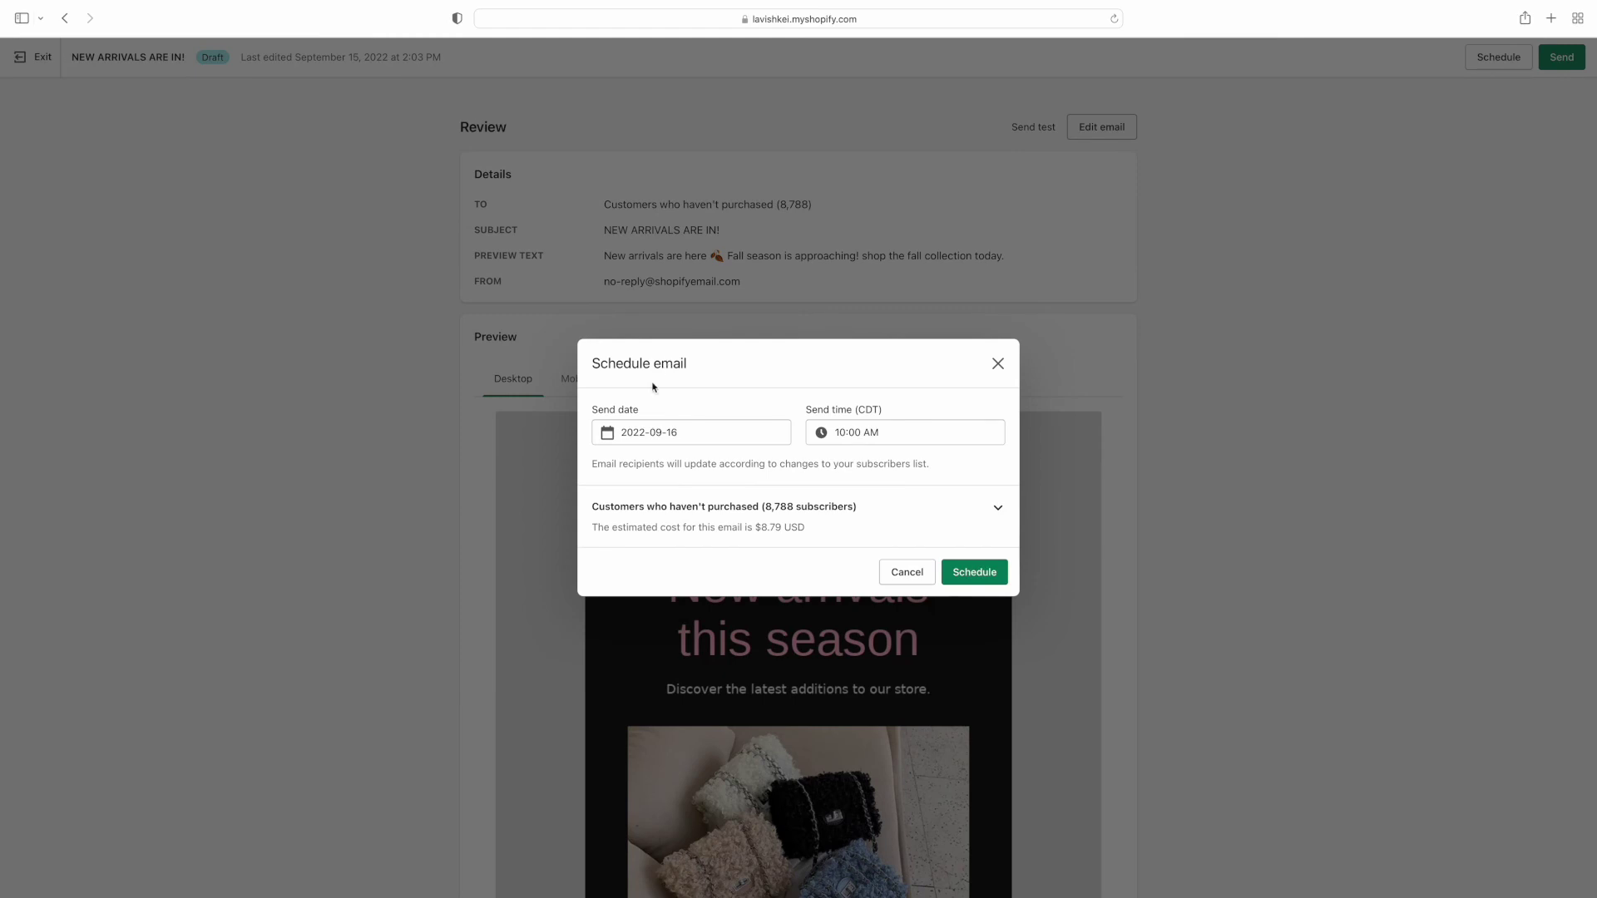
pyautogui.click(731, 431)
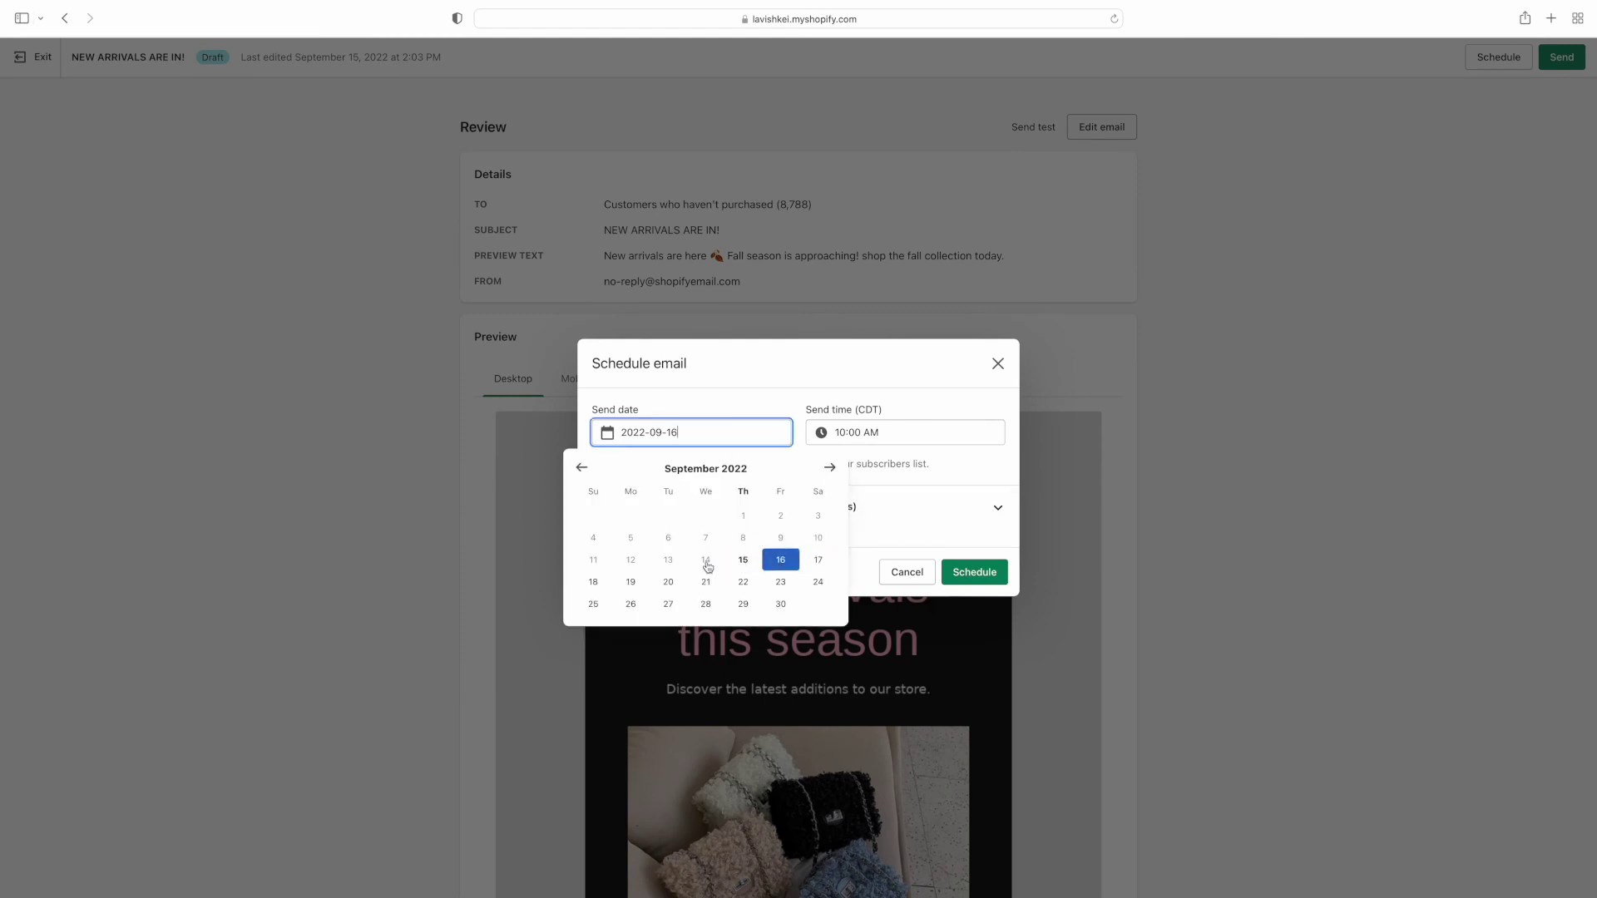
pyautogui.click(782, 563)
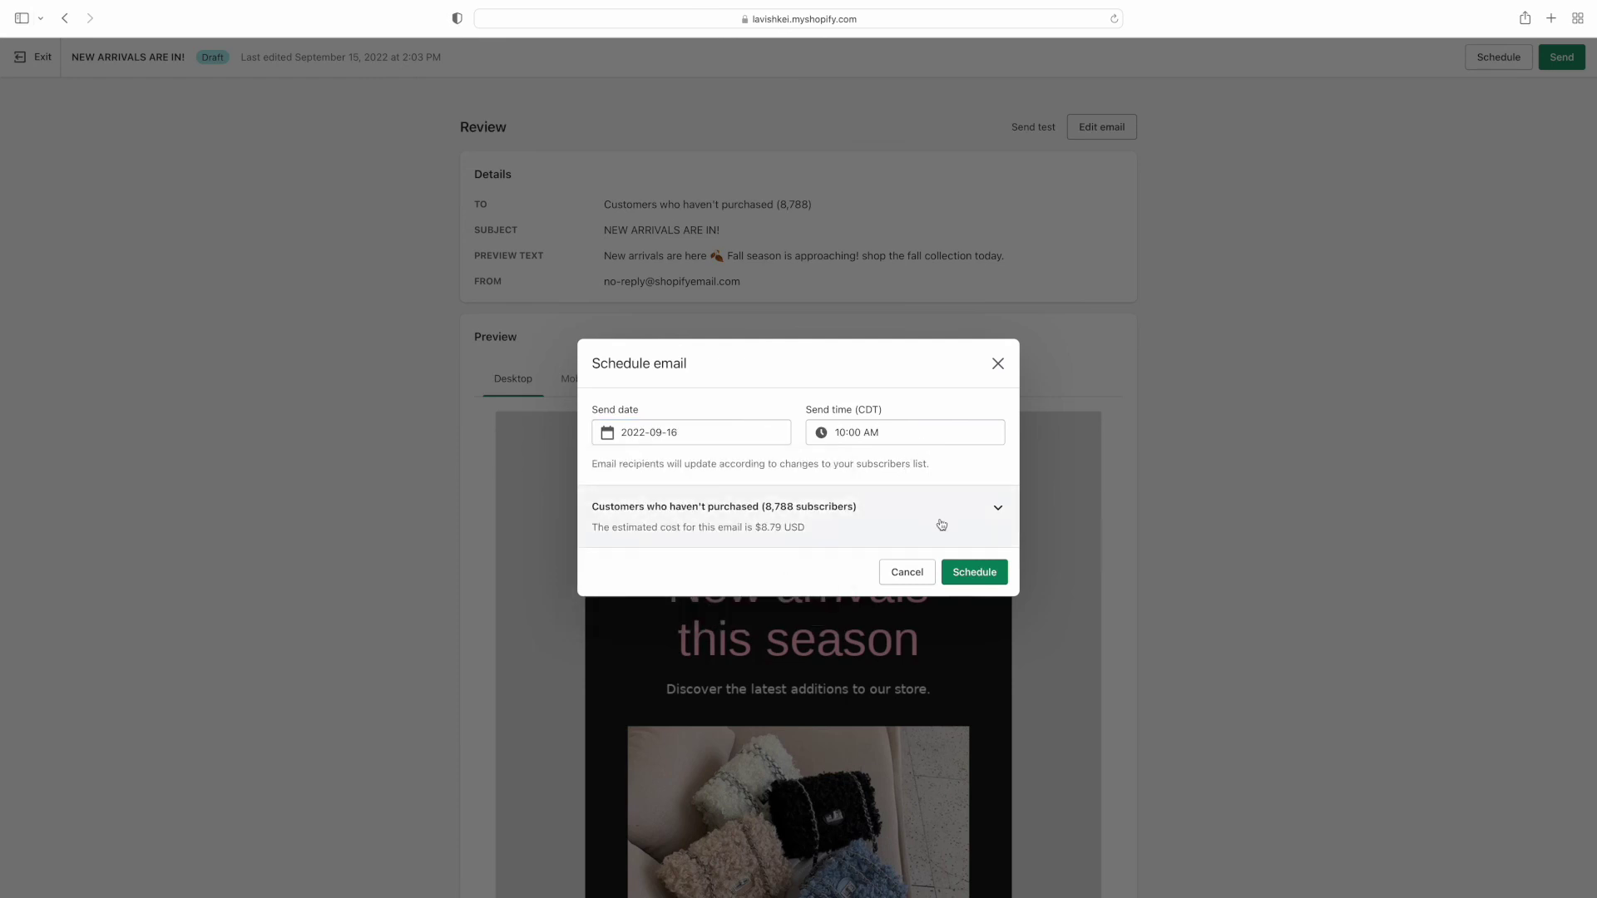
pyautogui.click(966, 580)
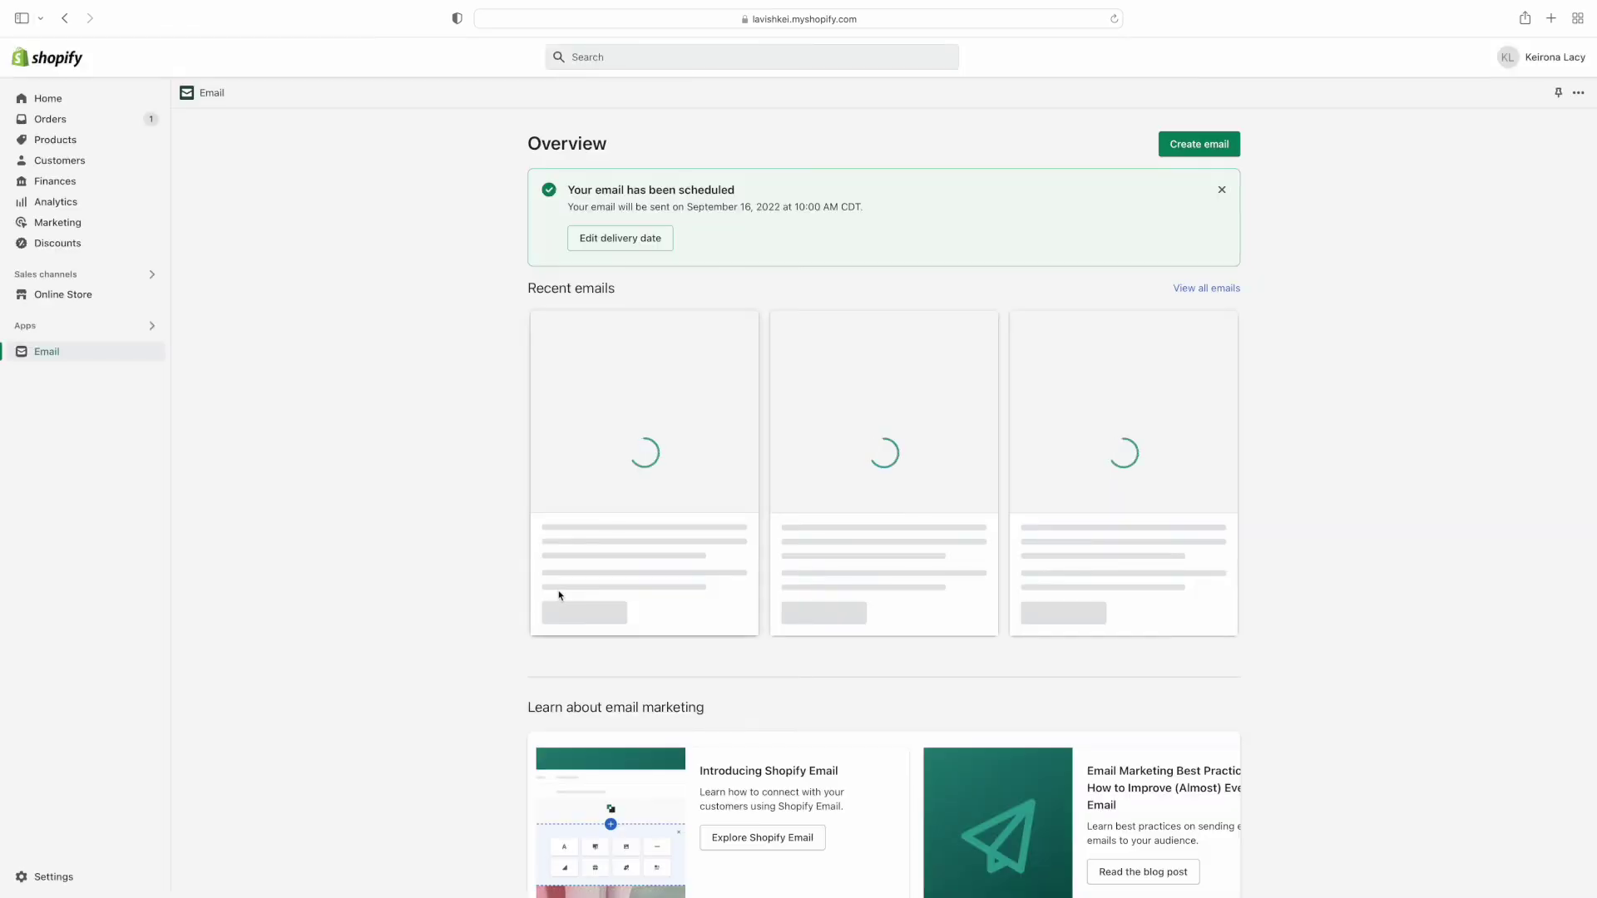